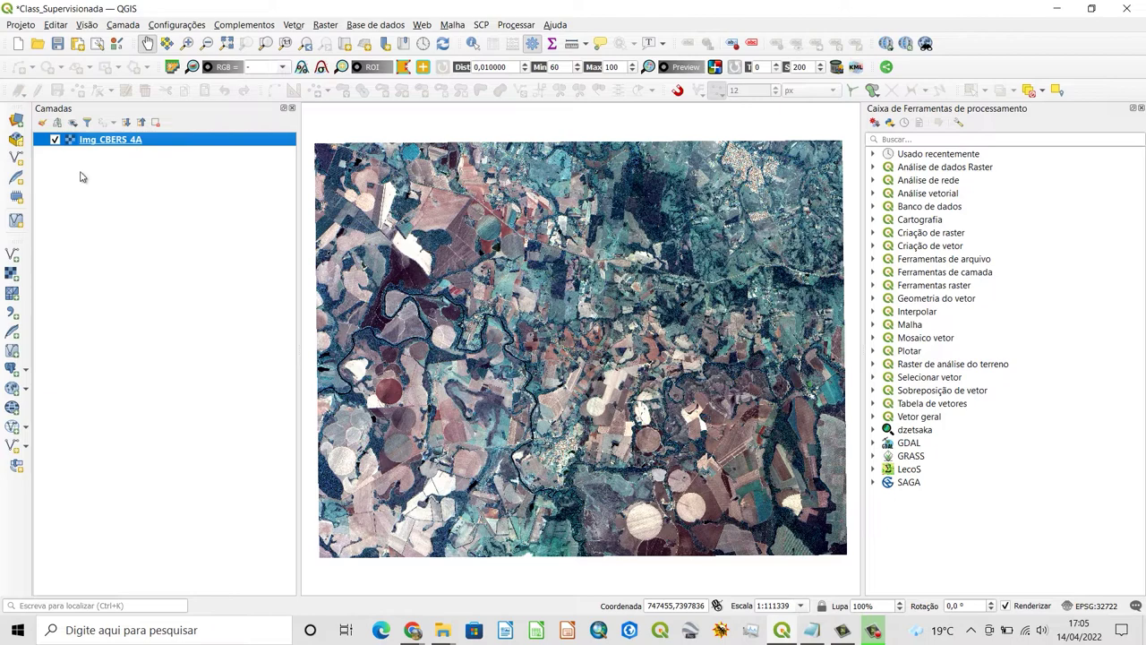
Start a new shapefile layer and set its output file to Amostras in the SIG_Geotecnologias SHP folder
left_click(123, 25)
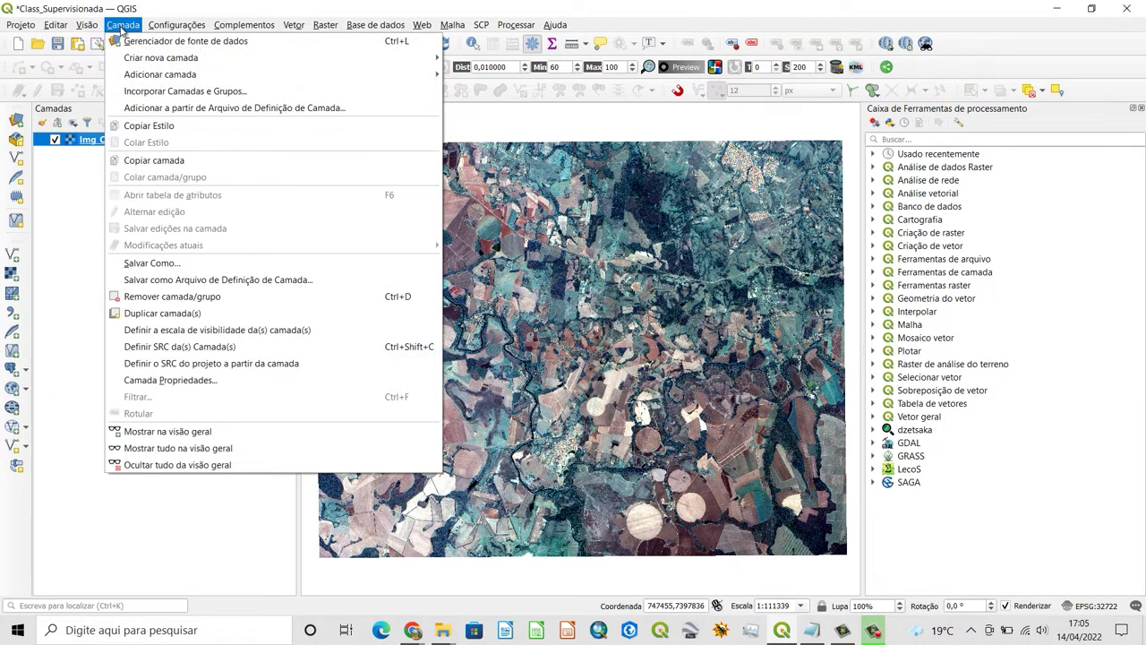
mouse_move(157, 57)
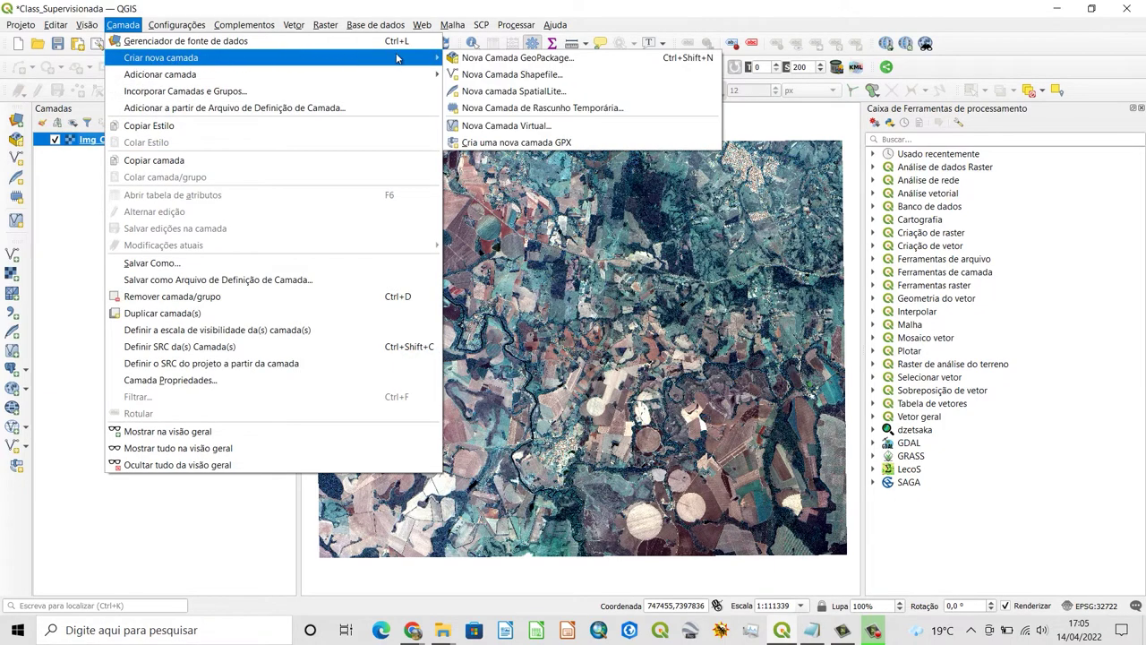
left_click(535, 77)
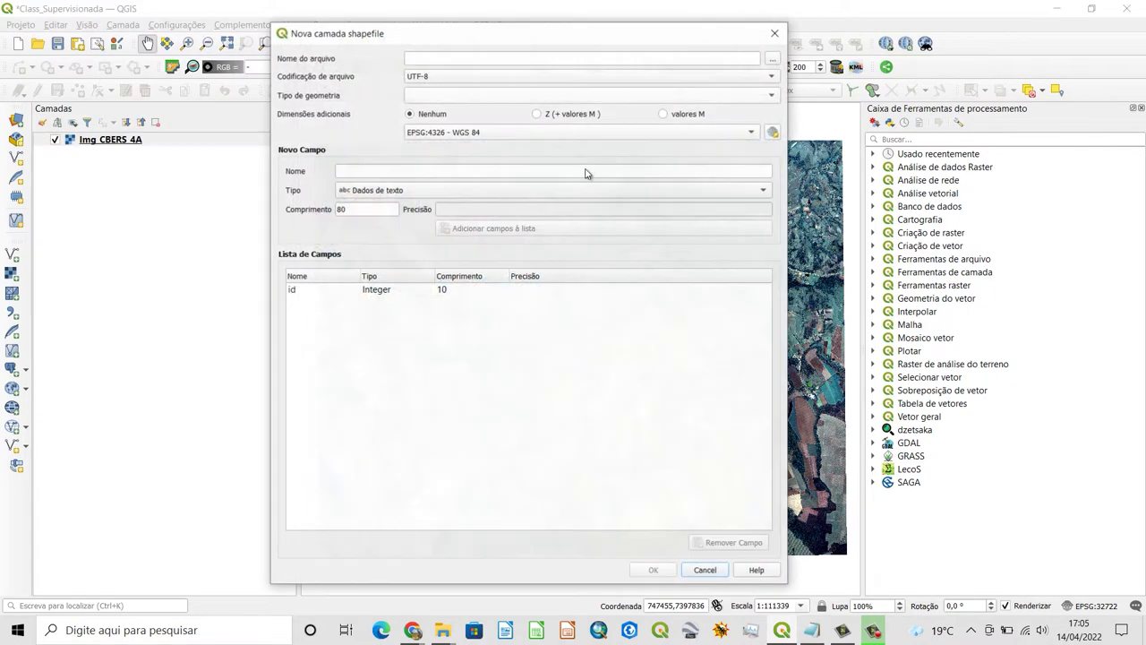
left_click(773, 59)
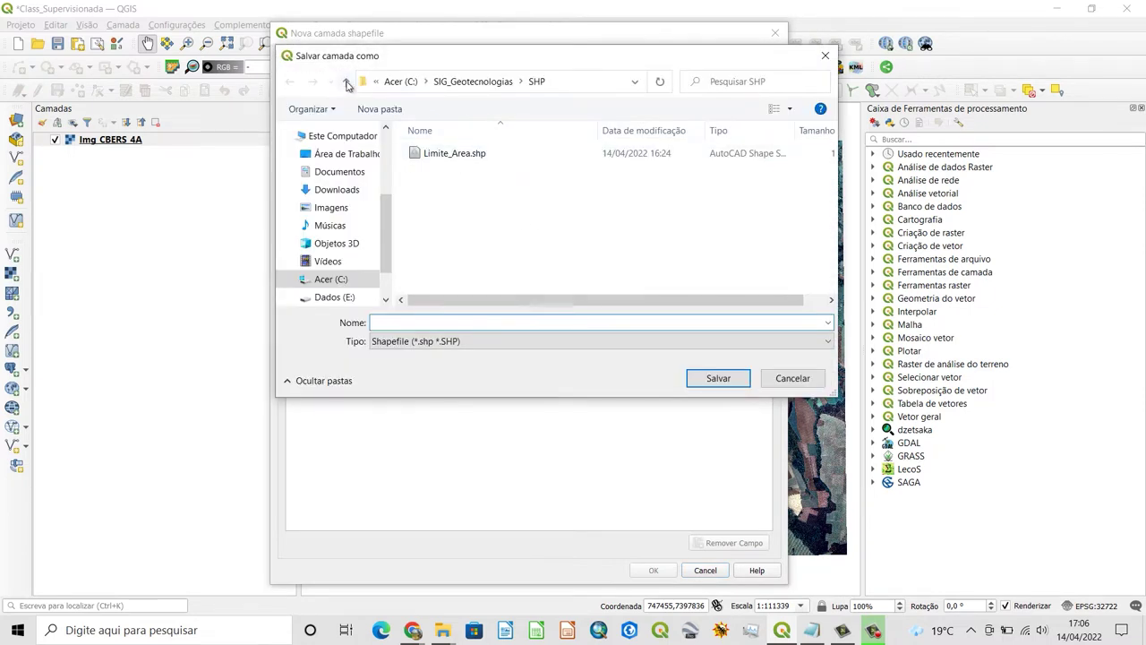
left_click(346, 82)
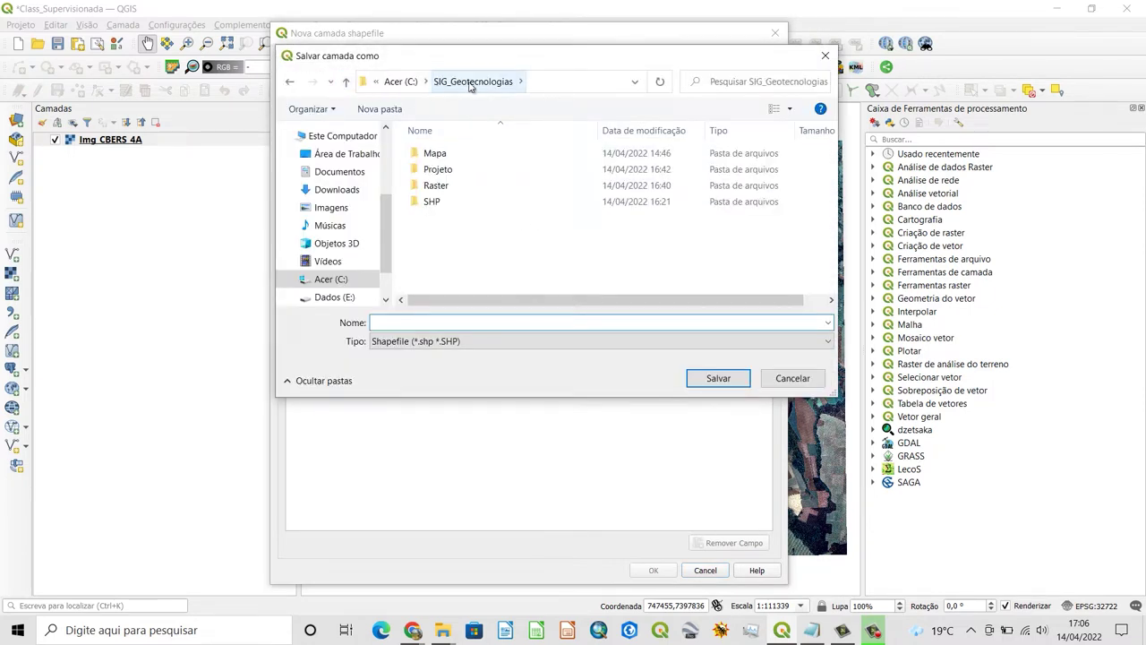
double_click(433, 201)
left_click(411, 324)
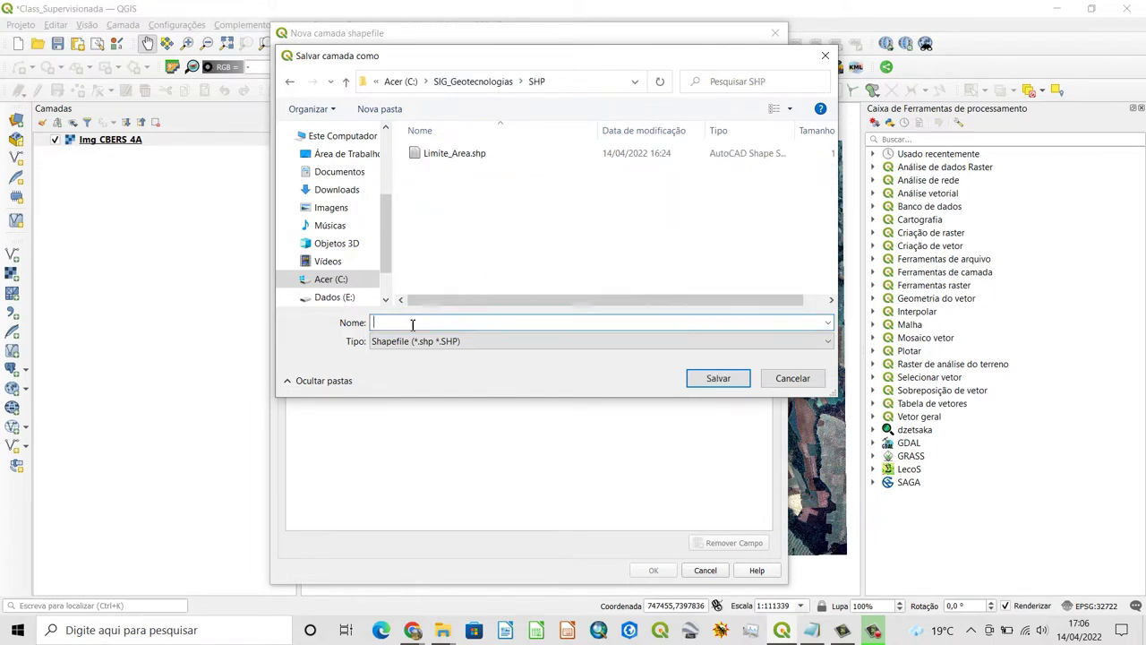
type("Amostras")
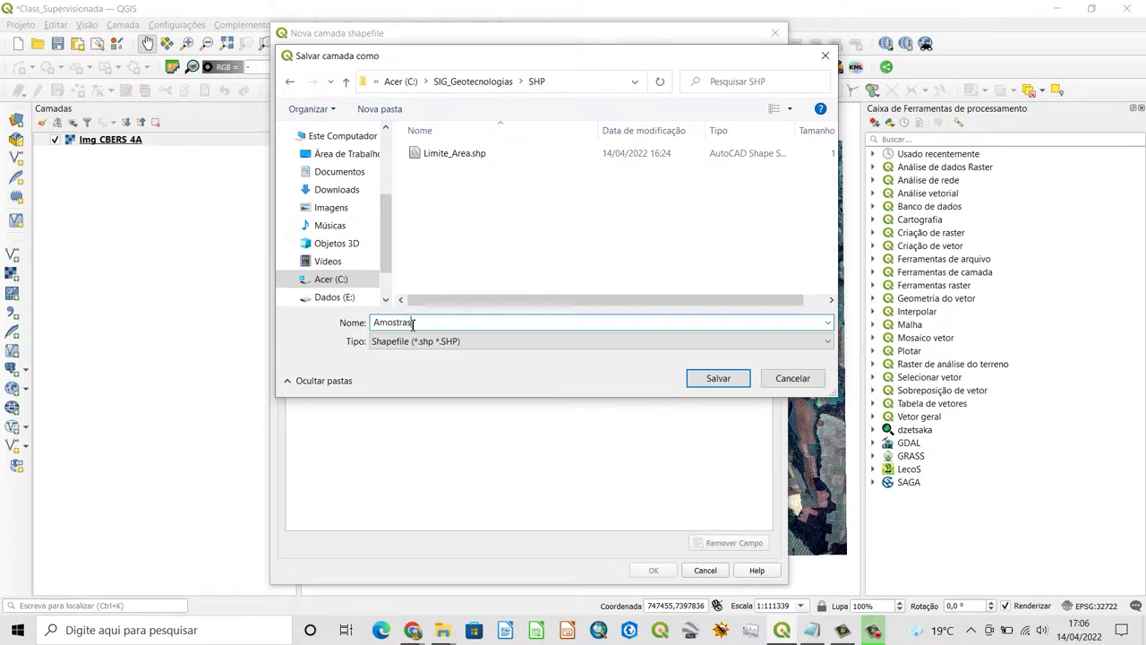
left_click(742, 383)
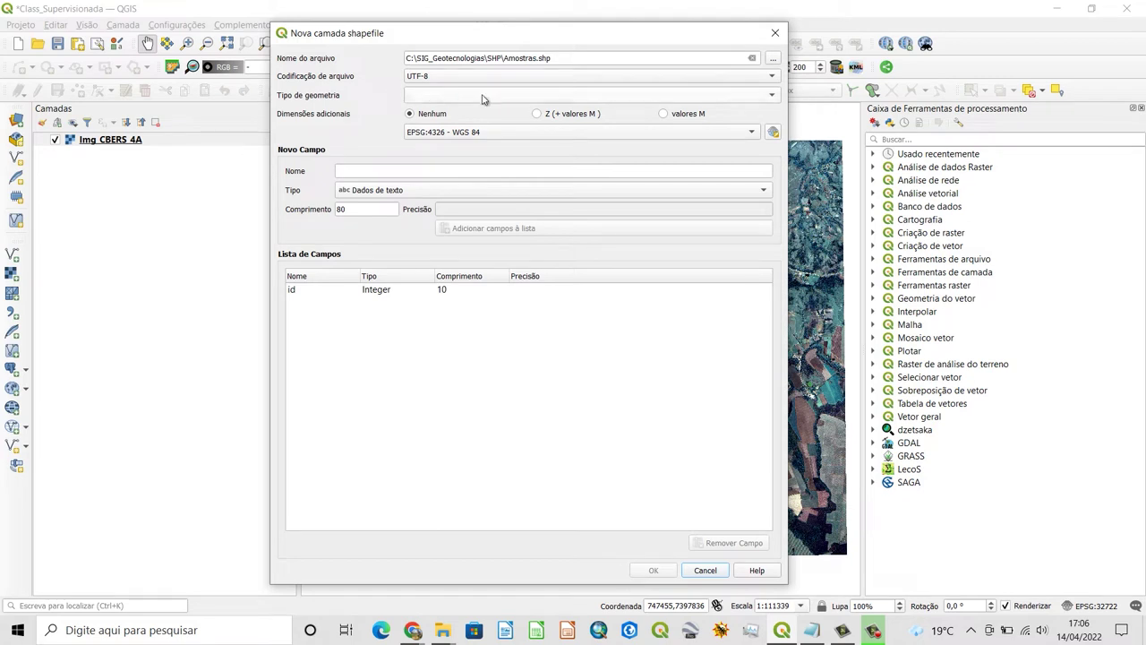
Create the shapefile with Polígono geometry and the project CRS EPSG:32722 - WGS 84 / UTM zone 22S
left_click(773, 98)
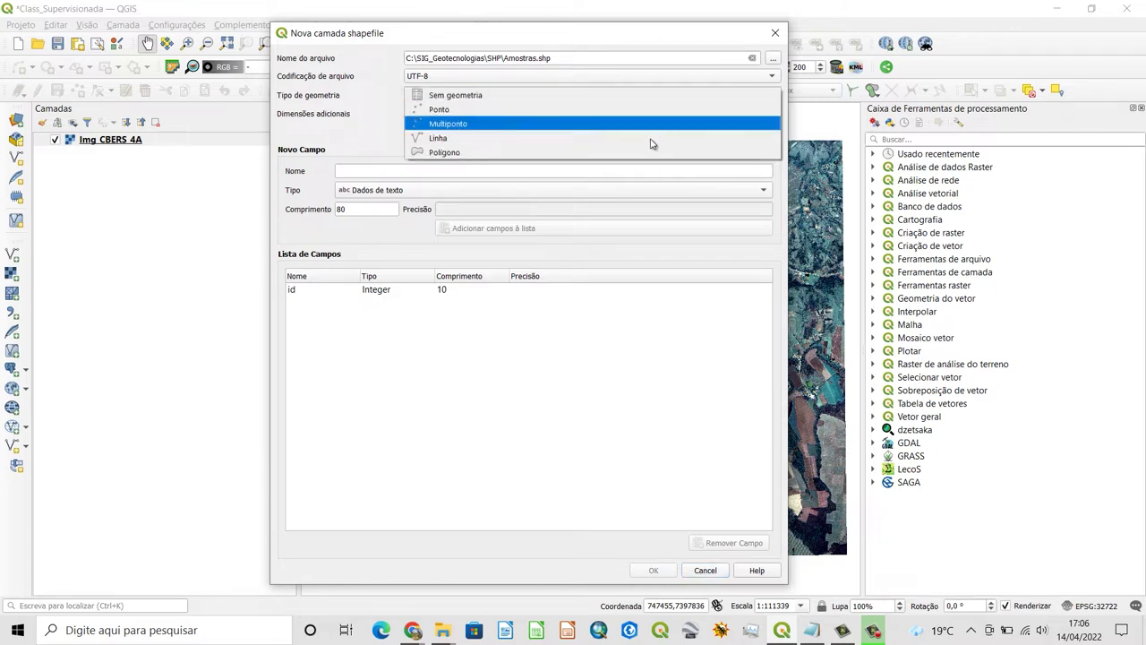
left_click(436, 154)
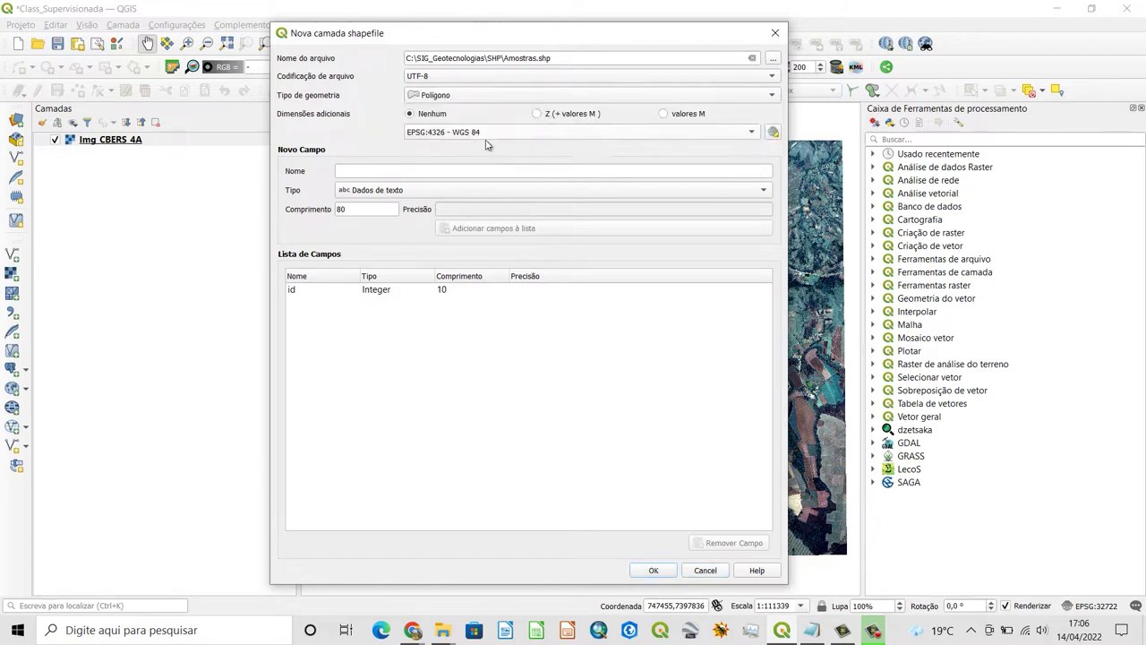
left_click(750, 133)
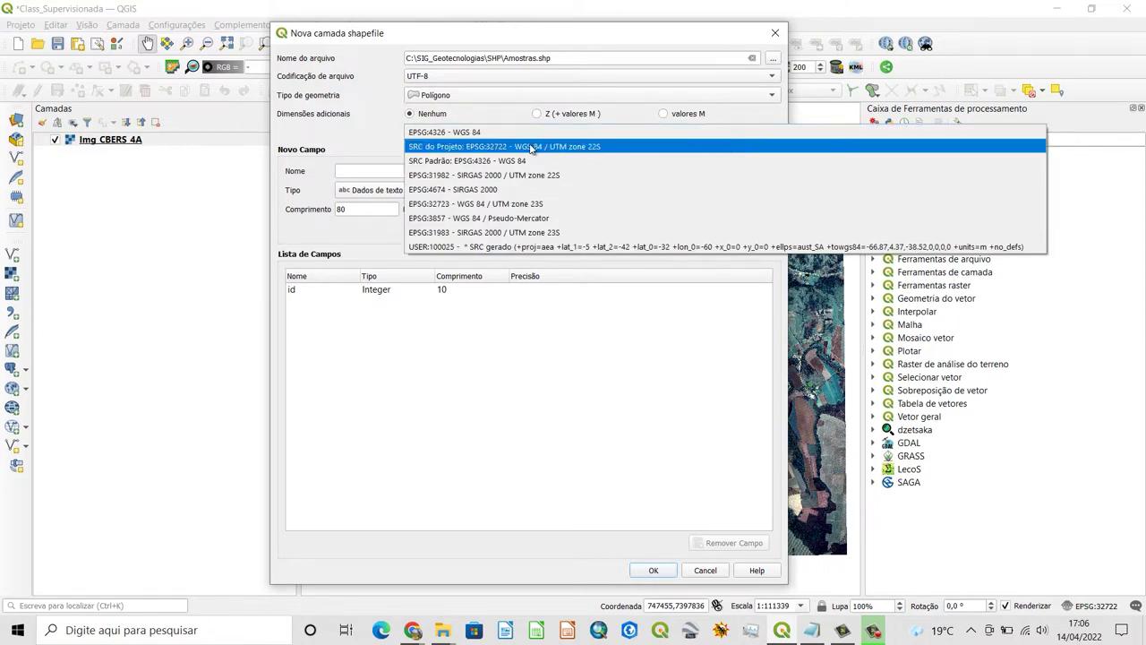
left_click(599, 147)
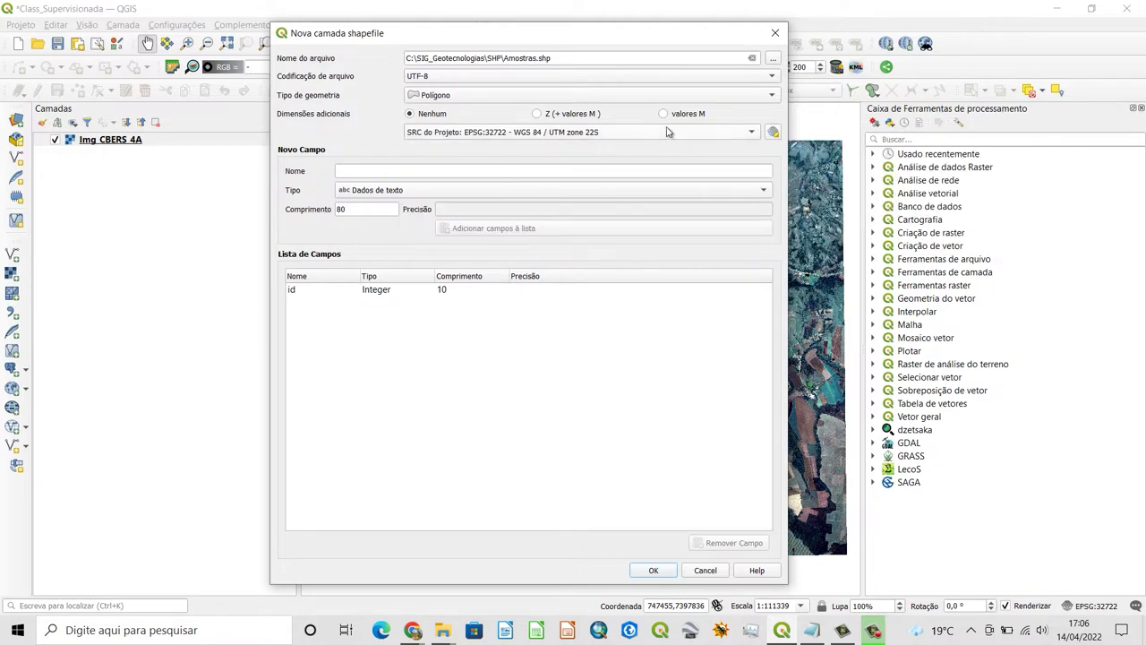
left_click(650, 570)
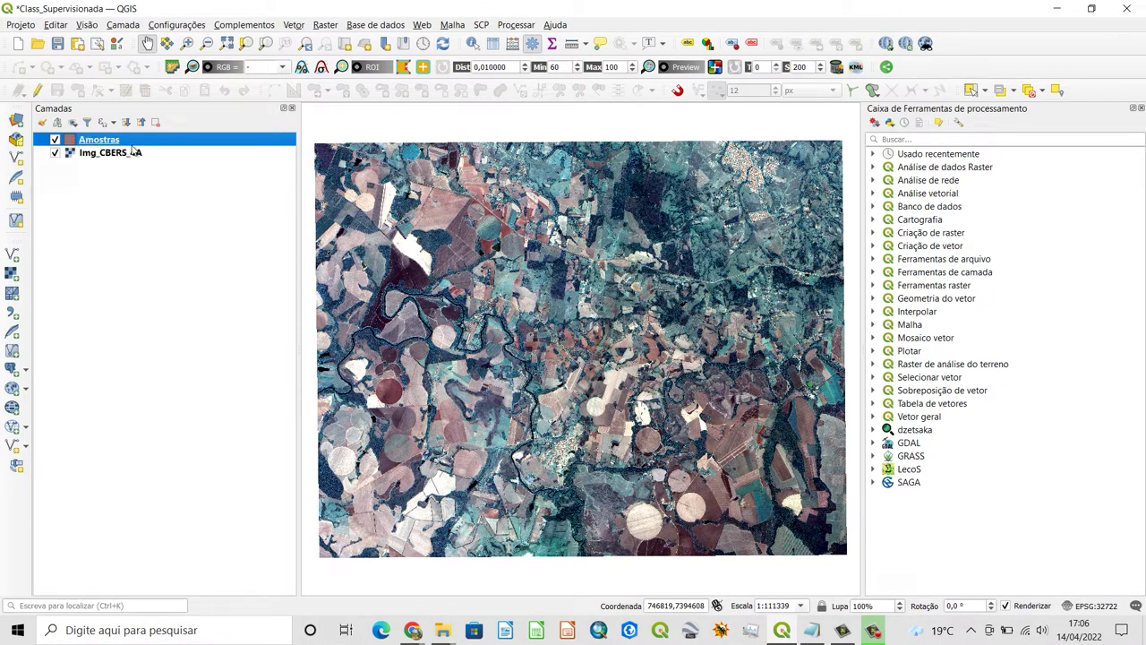
Review the Amostras layer's provider information, including its geometry type and coordinate system, and close its properties
double_click(100, 140)
left_click_drag(540, 170, 543, 86)
left_click(346, 122)
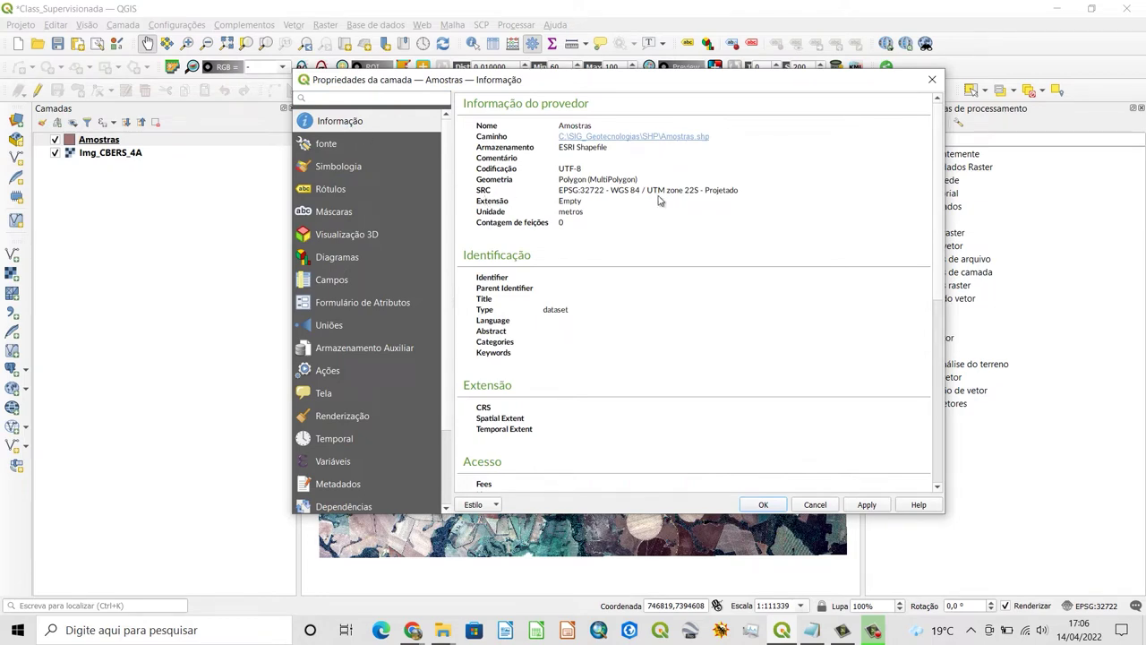
left_click(932, 81)
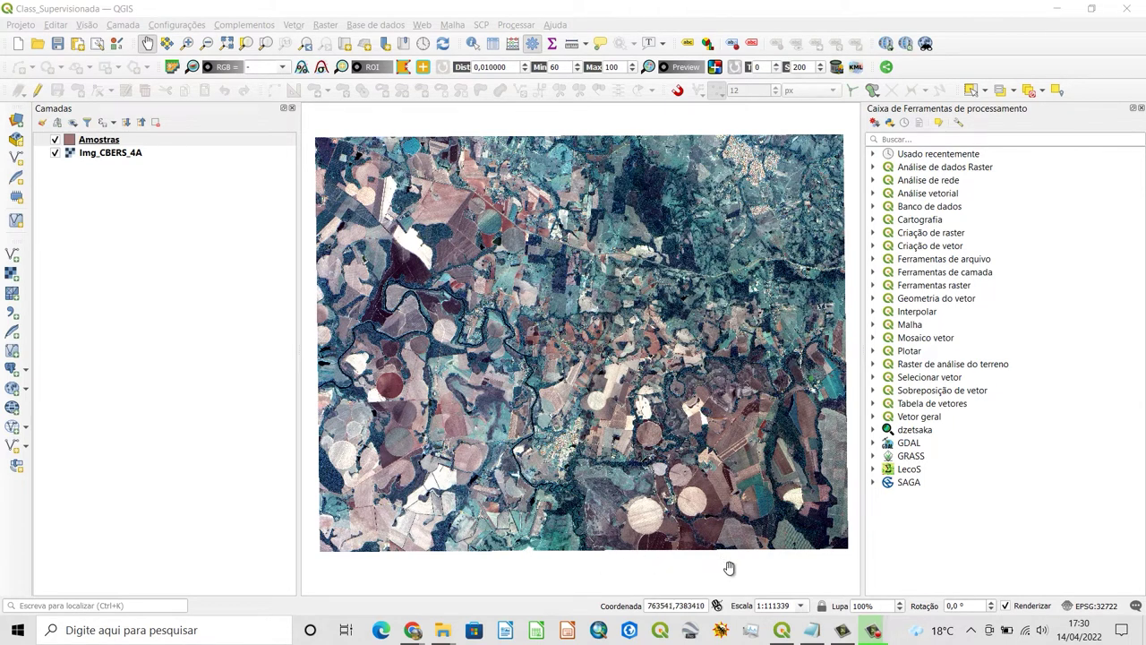
Switch to Notepad and read through the numbered land-use classes in Class.txt, then minimize it
mouse_move(811, 629)
left_click(840, 541)
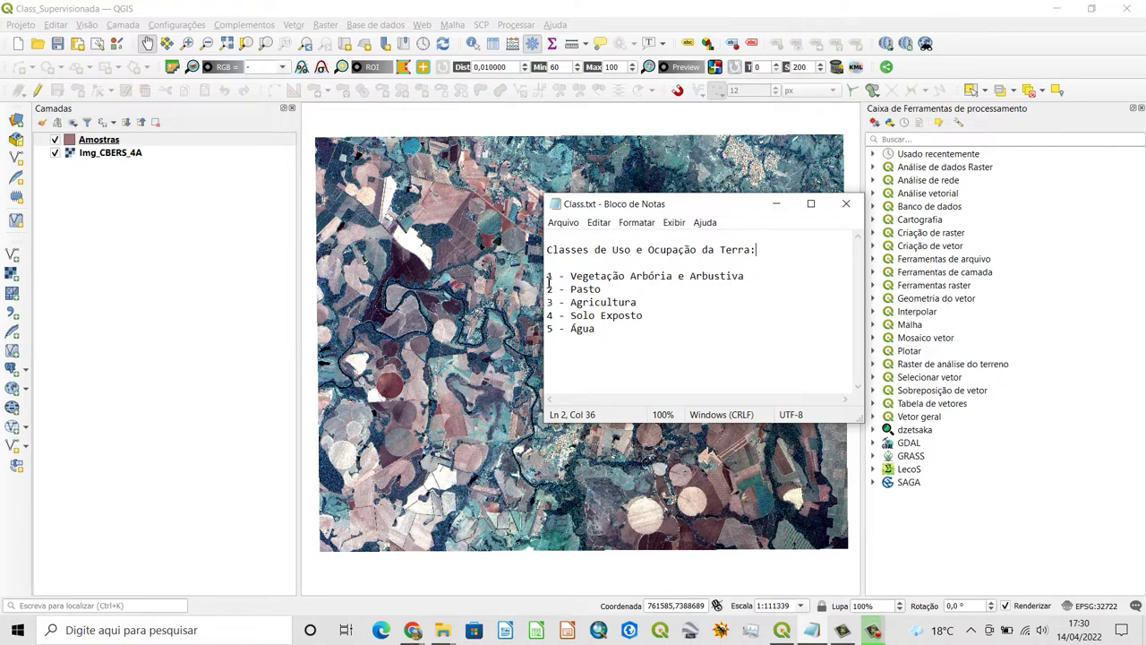
left_click_drag(550, 278, 560, 278)
left_click_drag(570, 278, 746, 278)
left_click_drag(571, 291, 604, 291)
left_click_drag(571, 304, 637, 304)
left_click(571, 315)
left_click_drag(570, 315, 655, 317)
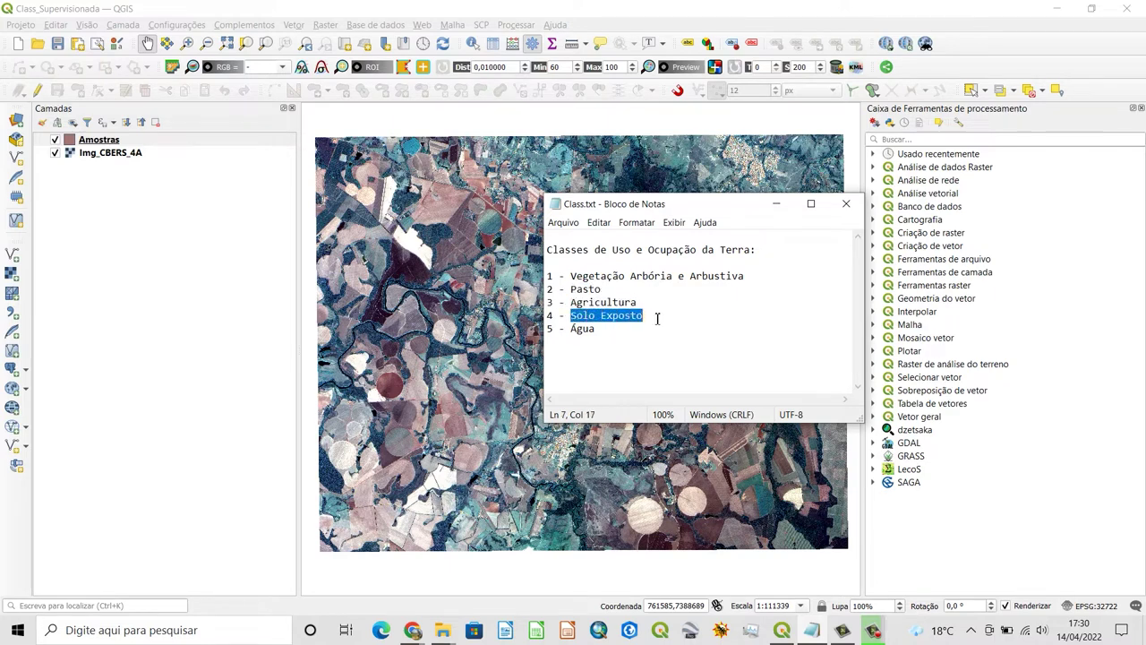
left_click(572, 329)
double_click(583, 330)
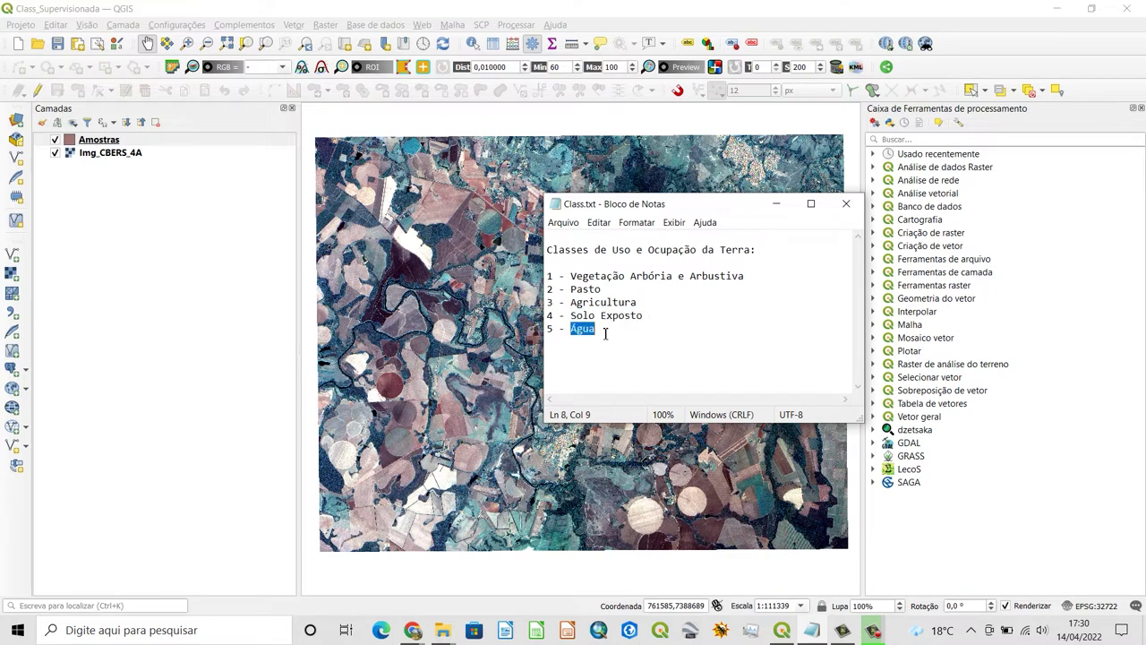
left_click(643, 327)
left_click(778, 204)
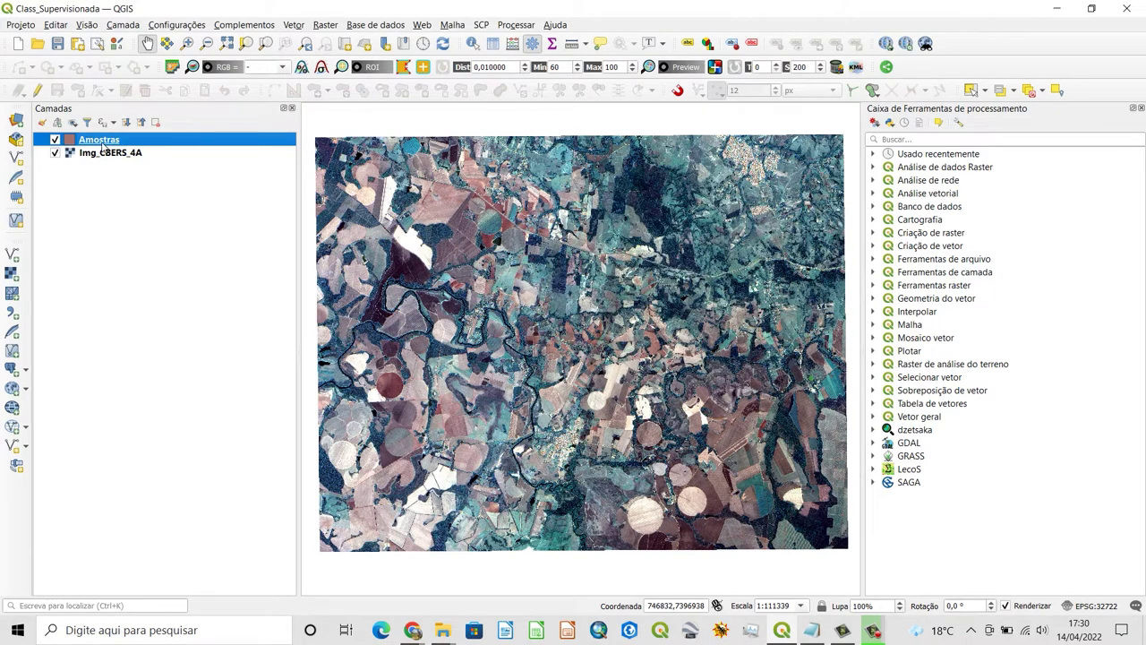
Enable editing on the Amostras layer and digitize a four-sided sample polygon over the dense forest in the southeast, with id 1
left_click(38, 89)
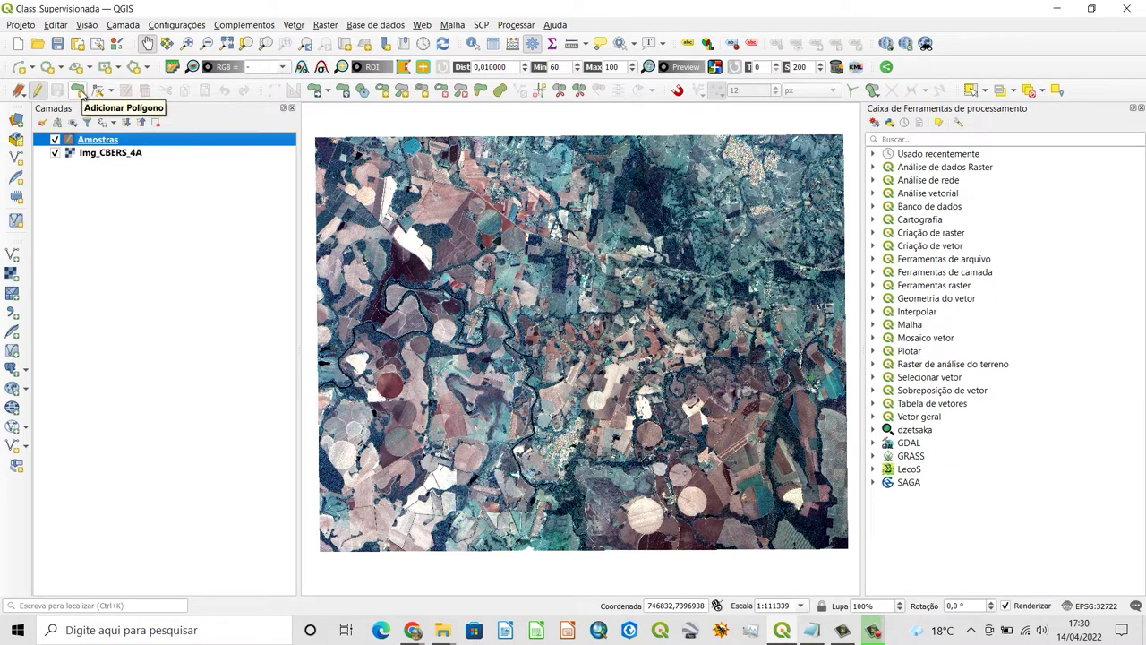
left_click(79, 91)
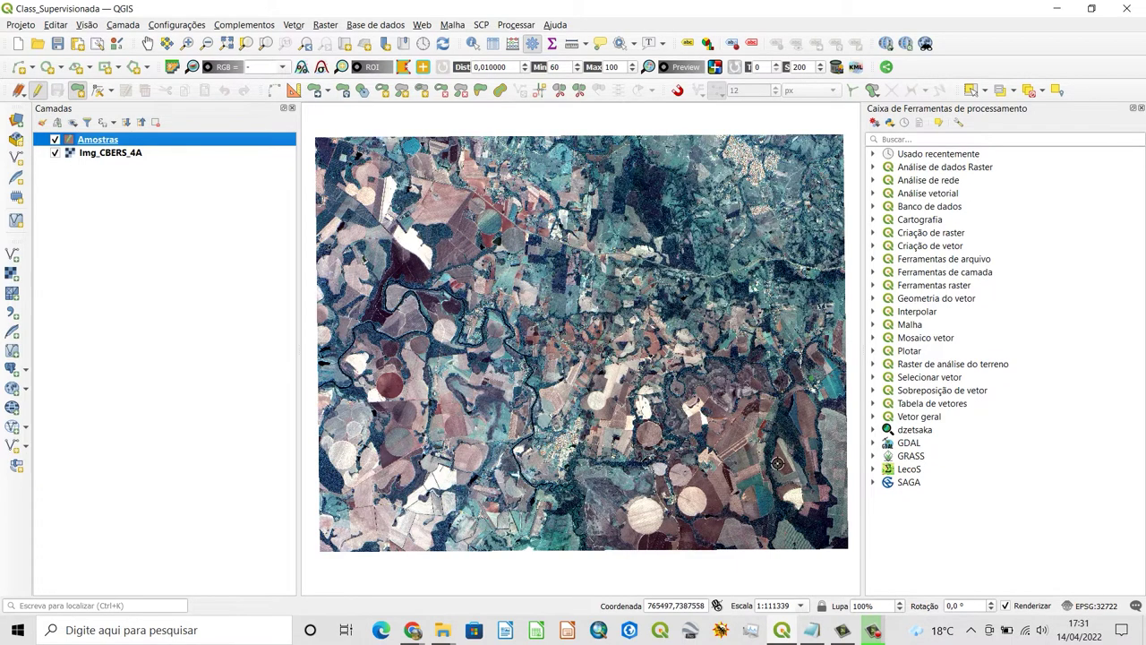
scroll(777, 435, "up", 1)
left_click_drag(777, 436, 688, 487)
scroll(688, 487, "up", 3)
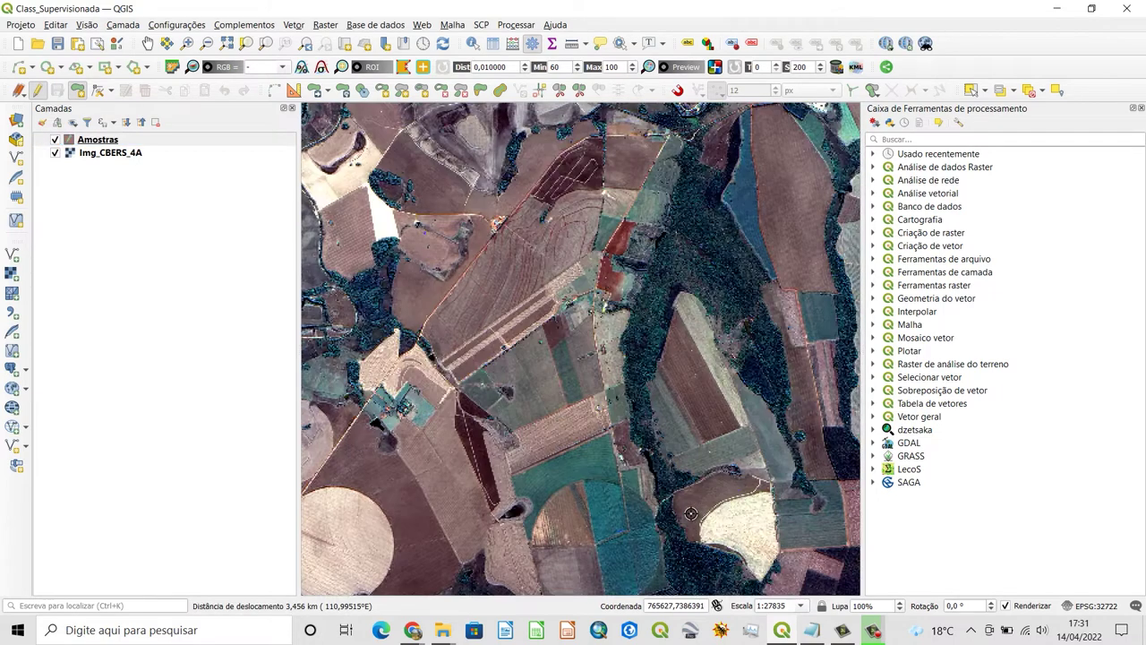
scroll(656, 344, "up", 1)
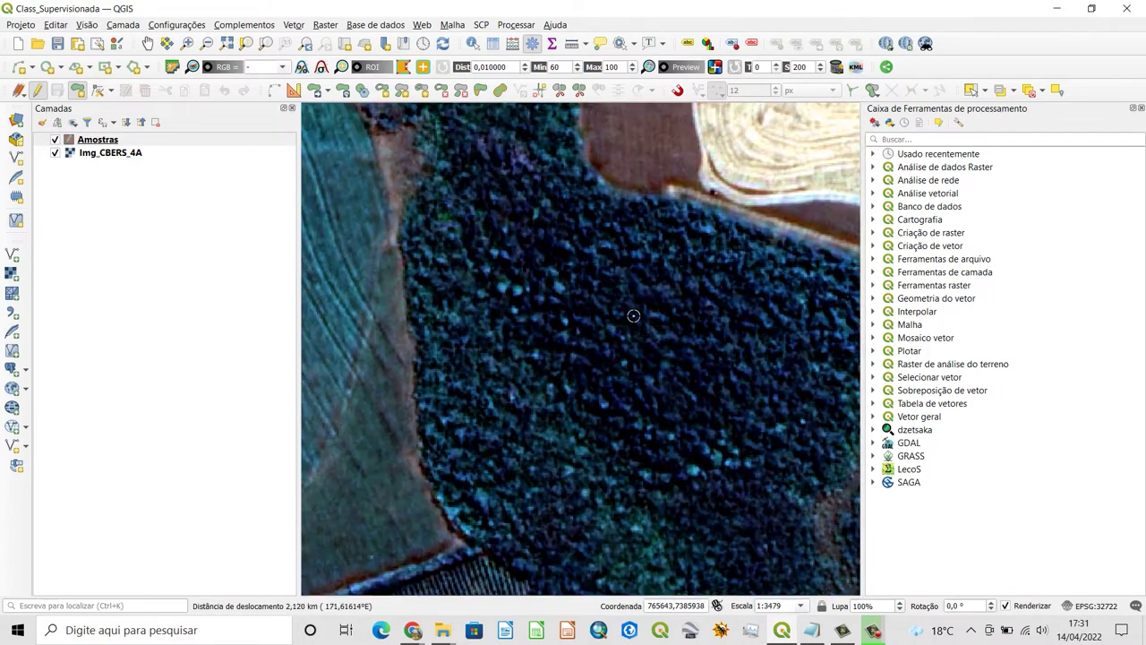
left_click_drag(634, 317, 657, 313)
scroll(649, 254, "down", 2)
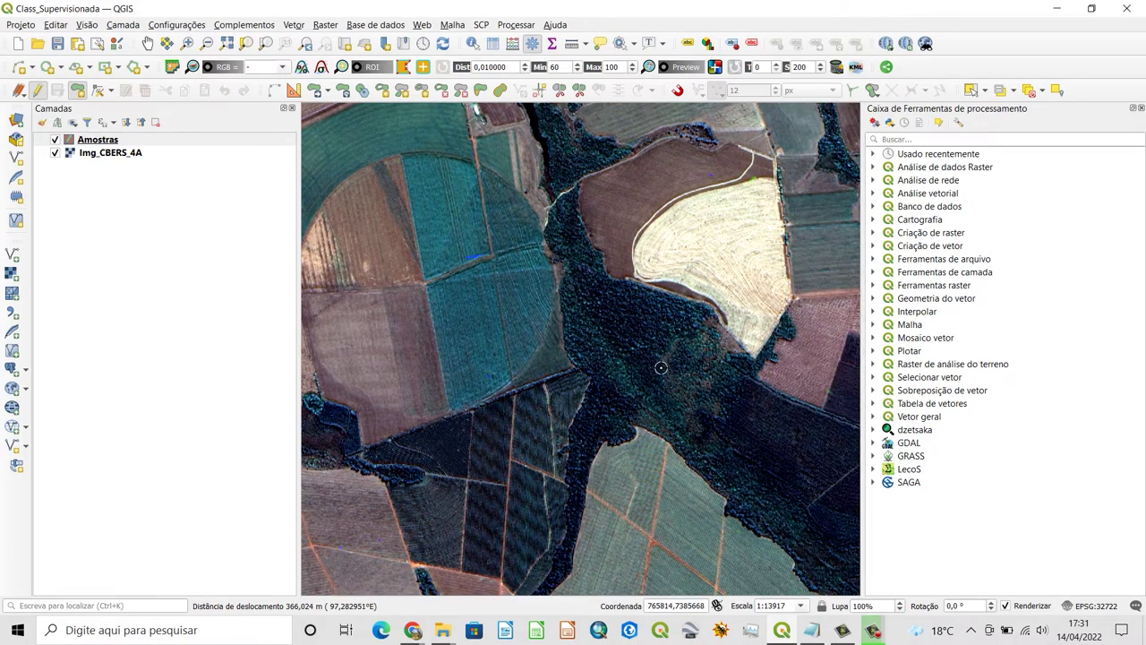
scroll(610, 307, "up", 1)
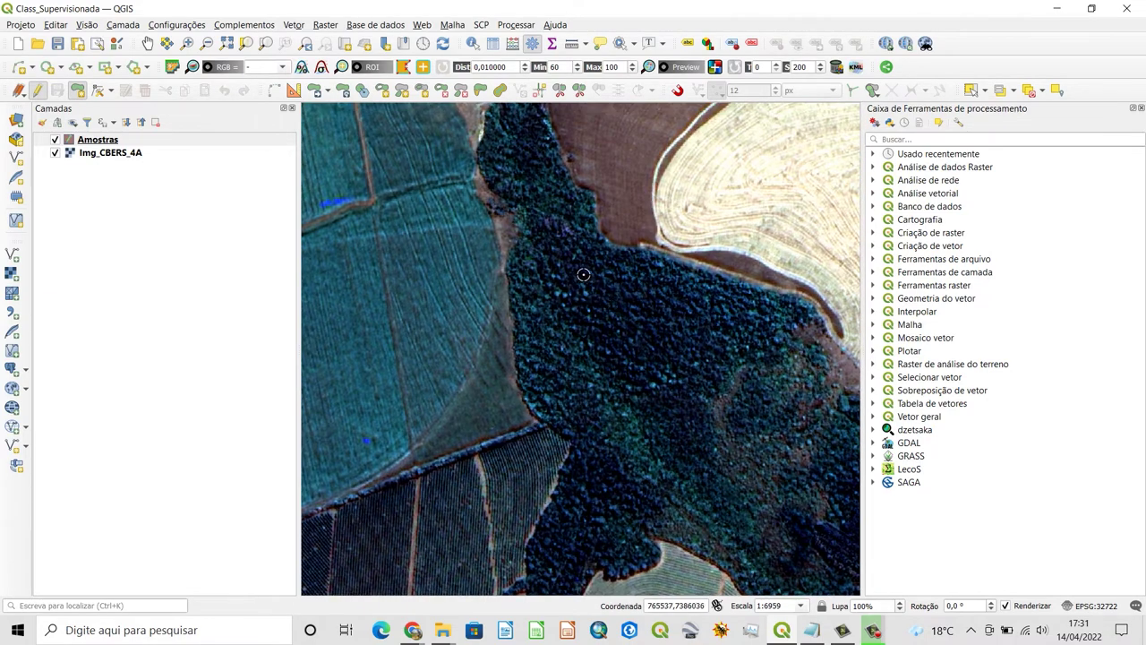
left_click(682, 293)
left_click(681, 398)
right_click(572, 387)
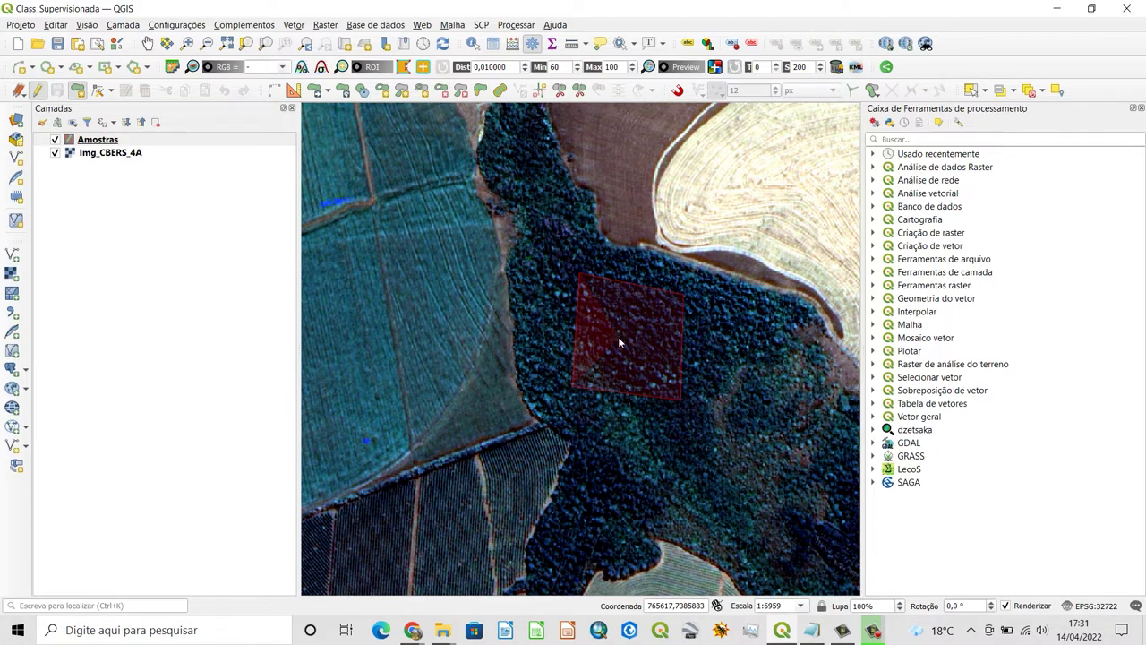
right_click(618, 337)
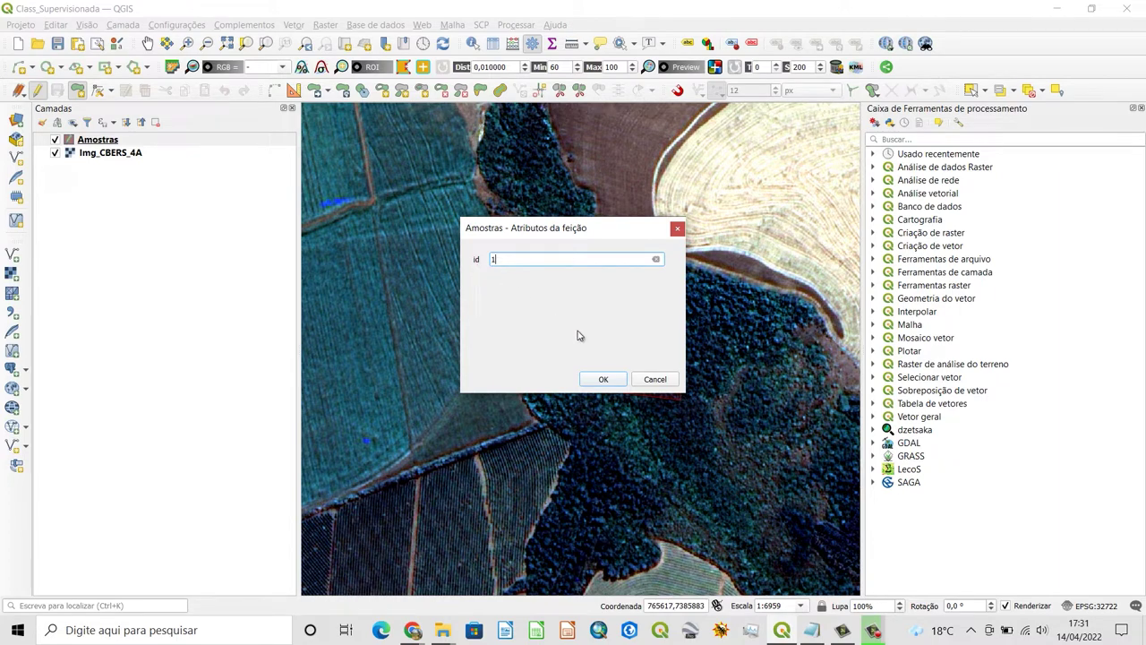
left_click(614, 383)
Check the class numbering in the Class.txt note again and return to the map
scroll(633, 367, "down", 1)
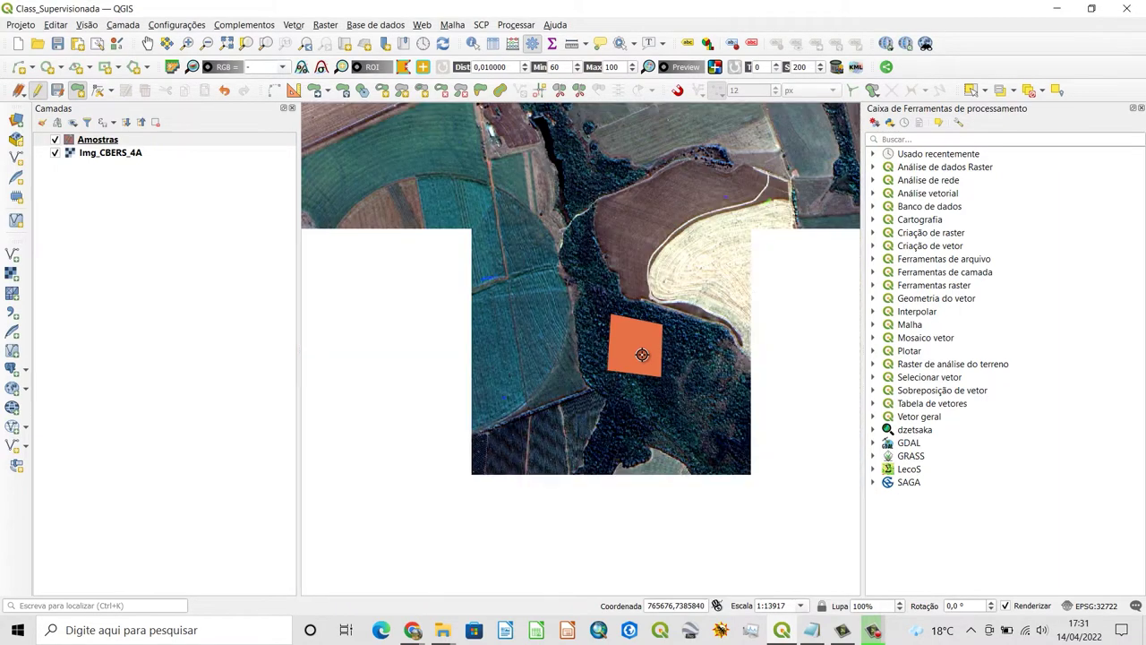
left_click_drag(632, 372, 618, 399)
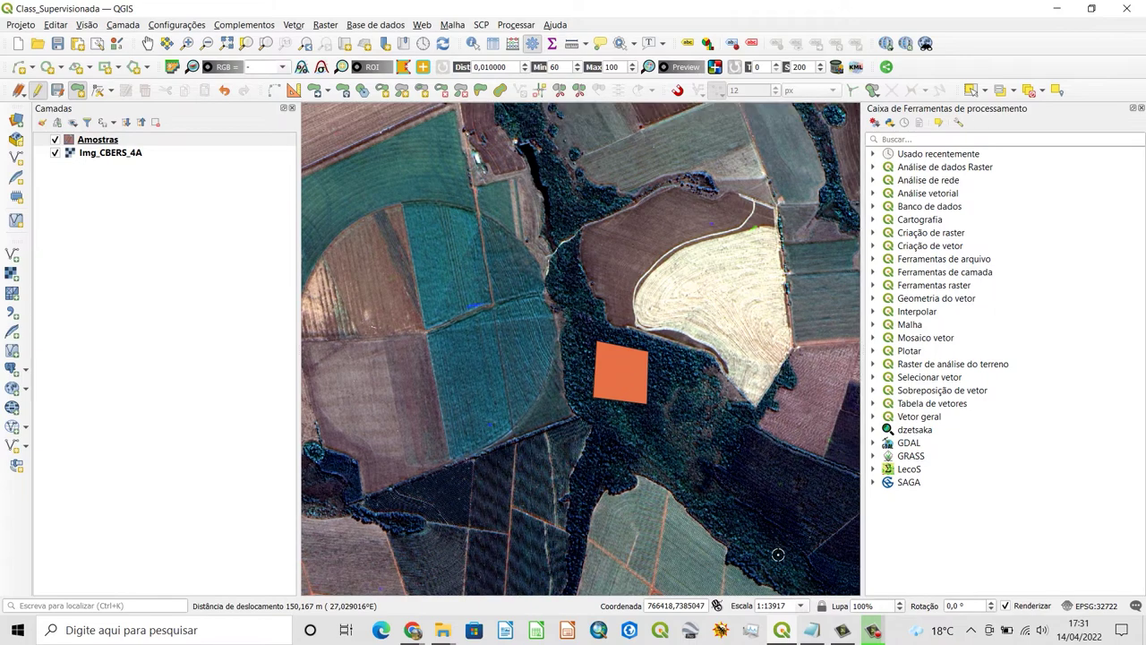
left_click(813, 631)
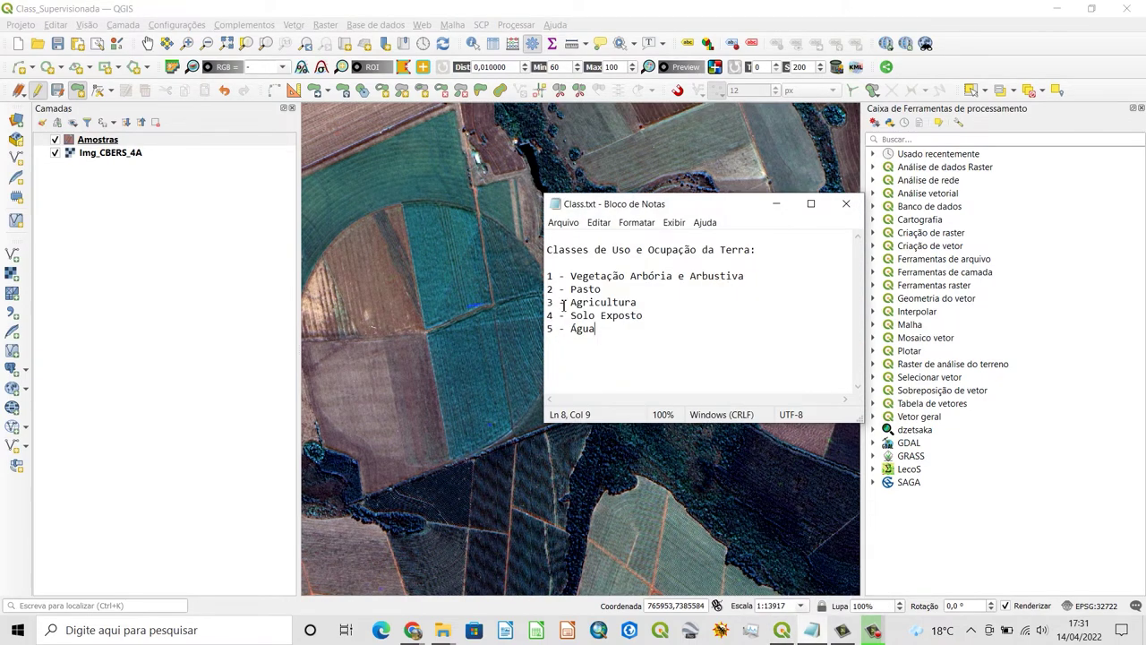
left_click(776, 203)
Digitize a four-sided Amostras sample polygon over the open pasture in the image's northeast, with id 2
scroll(624, 298, "down", 2)
scroll(627, 272, "down", 1)
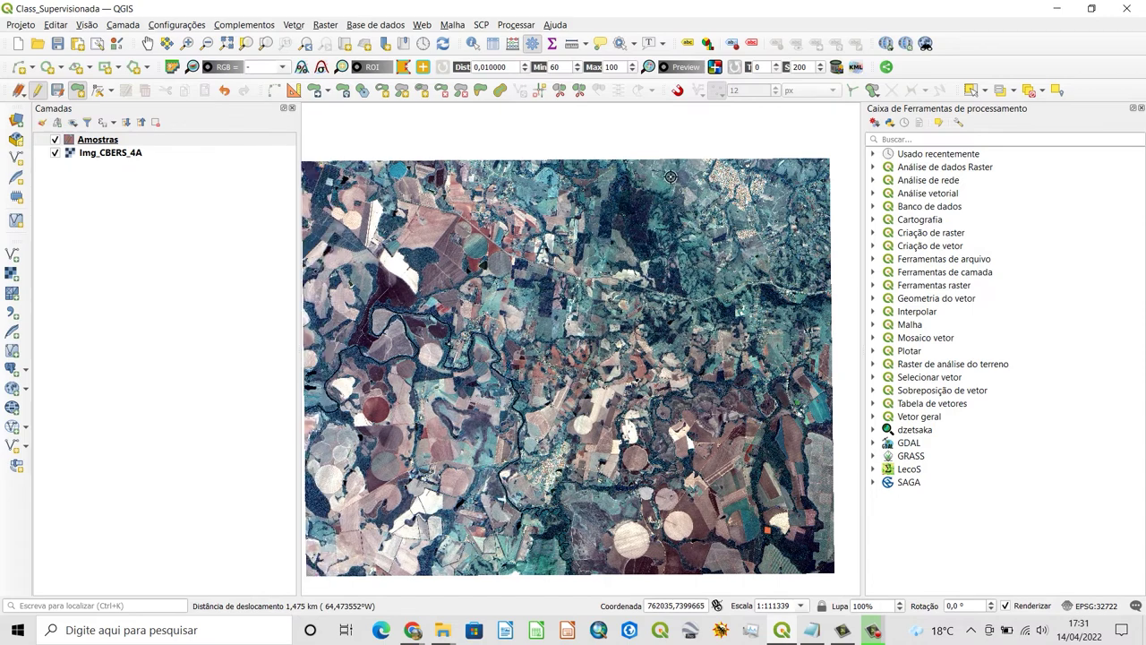
scroll(674, 177, "up", 1)
scroll(661, 174, "up", 1)
scroll(659, 173, "up", 1)
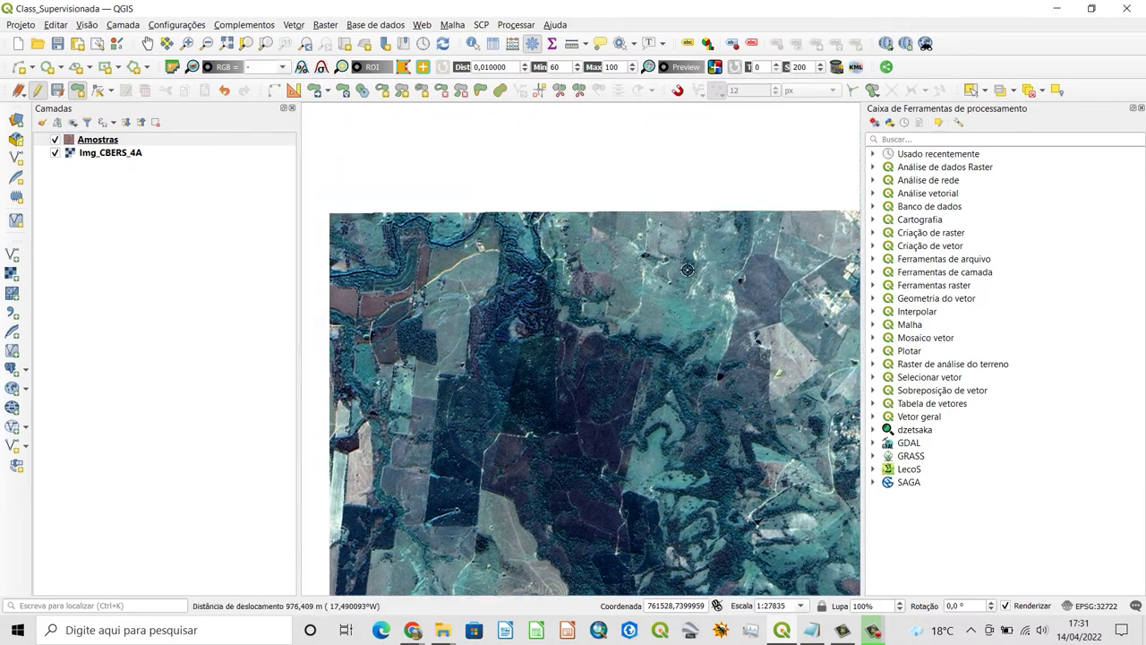
scroll(681, 309, "up", 1)
scroll(707, 324, "up", 1)
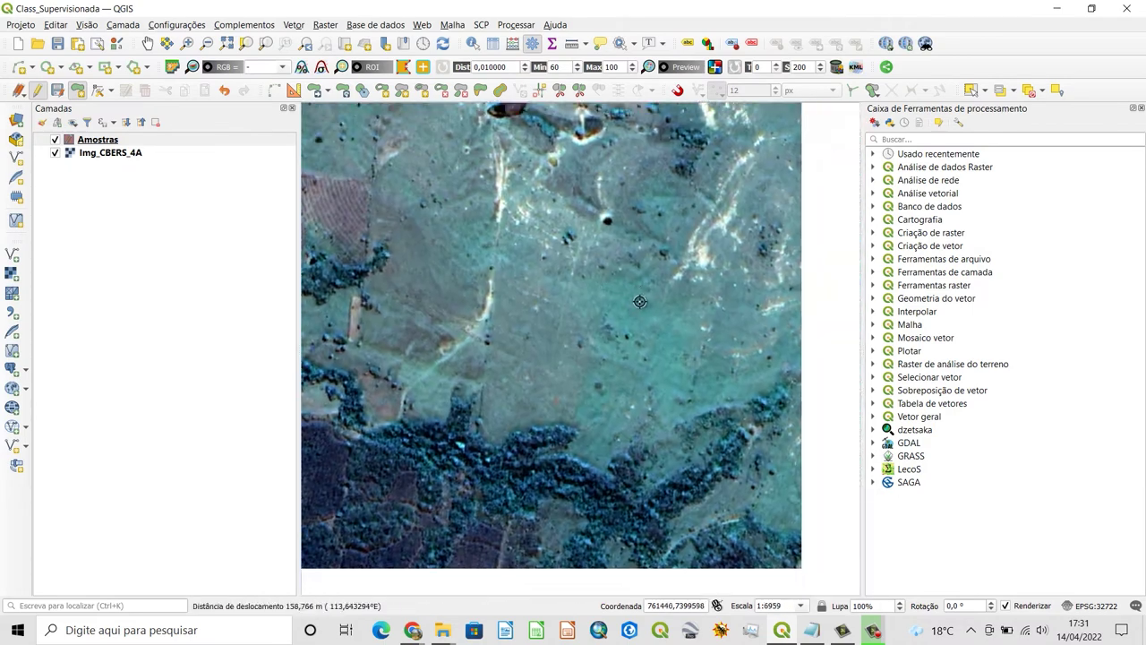
left_click(603, 270)
left_click(678, 354)
left_click(595, 328)
left_click(543, 280)
right_click(603, 308)
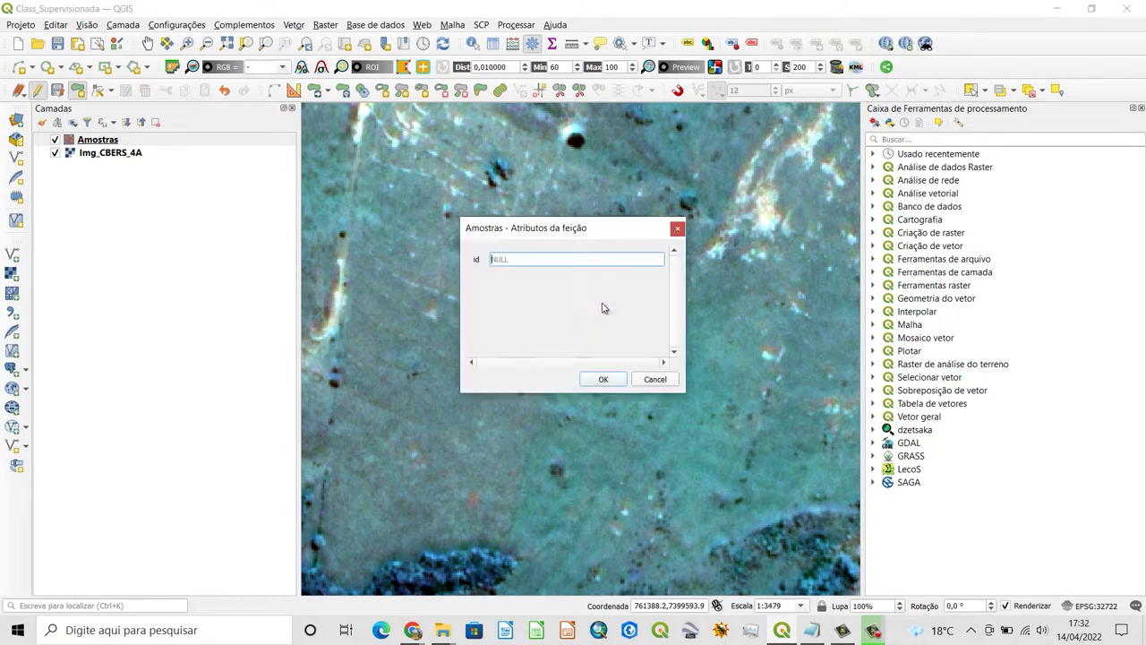
type("2")
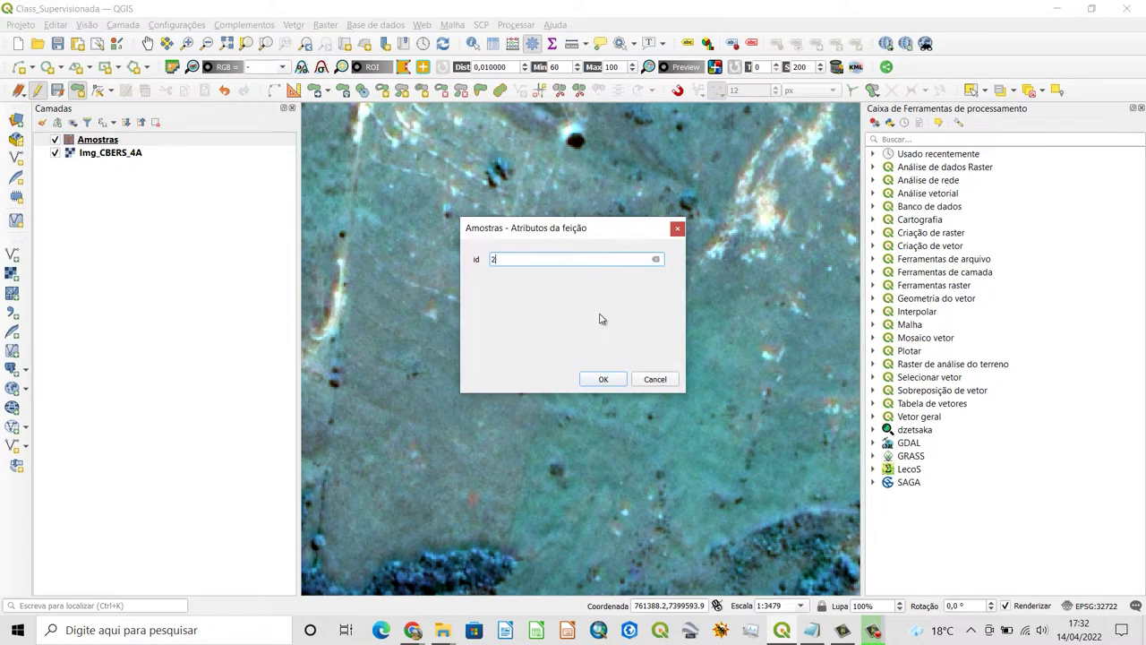
left_click(606, 378)
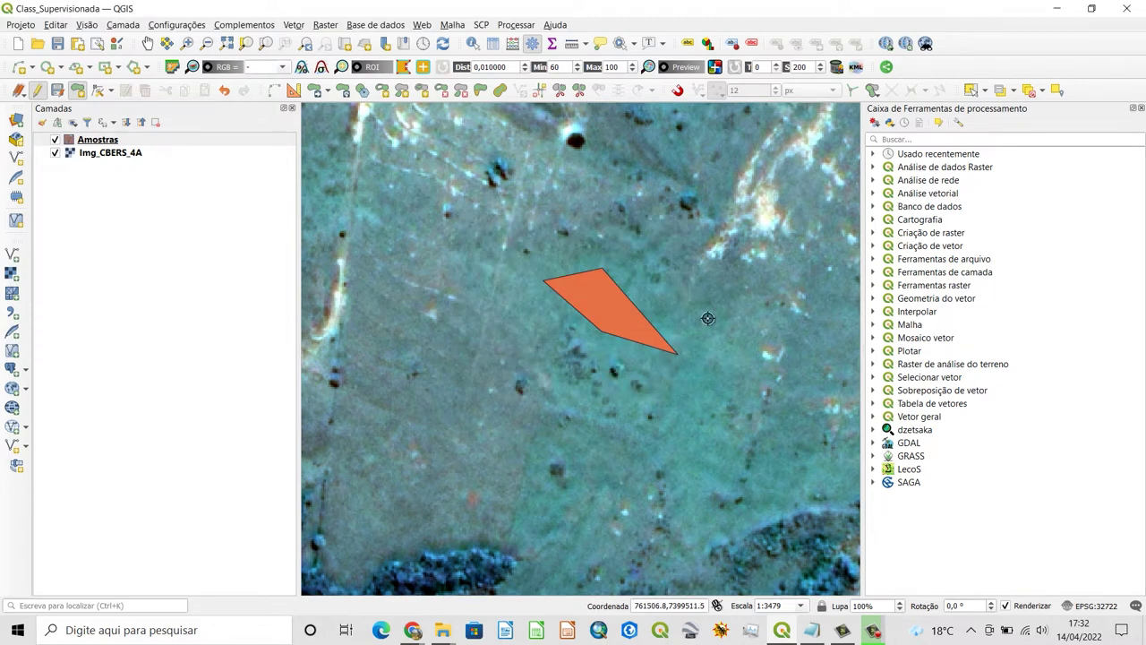
Check the class list in Class.txt, and digitize a four-sided sample over the green crop in the southeastern pivot field, with id 3
scroll(697, 361, "down", 4)
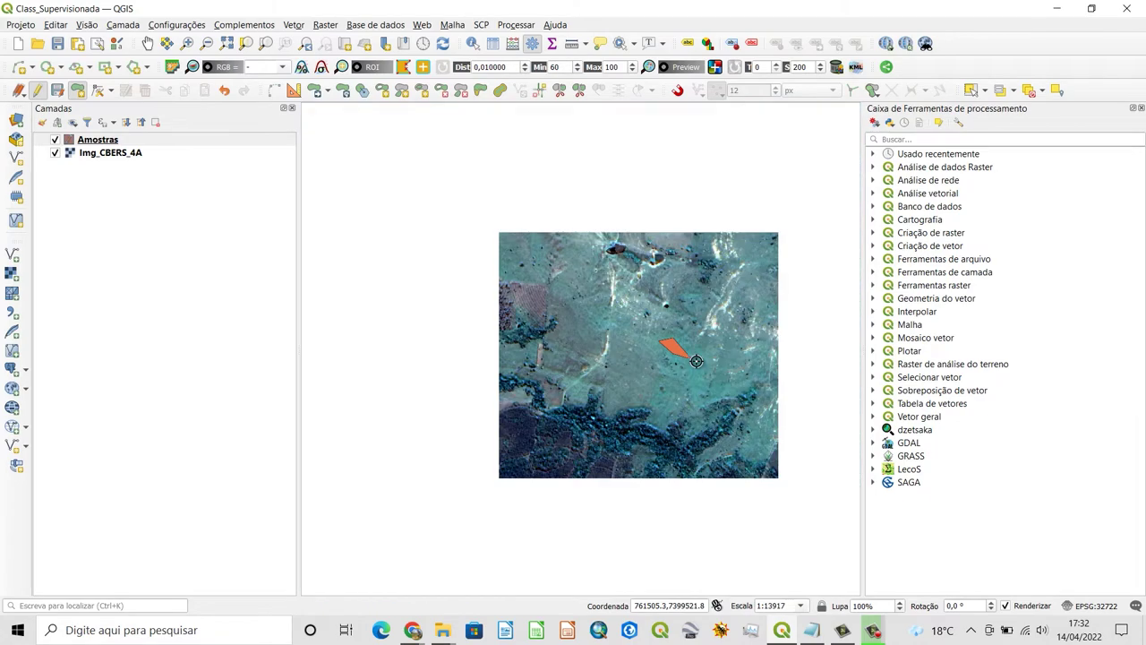
scroll(645, 322, "down", 1)
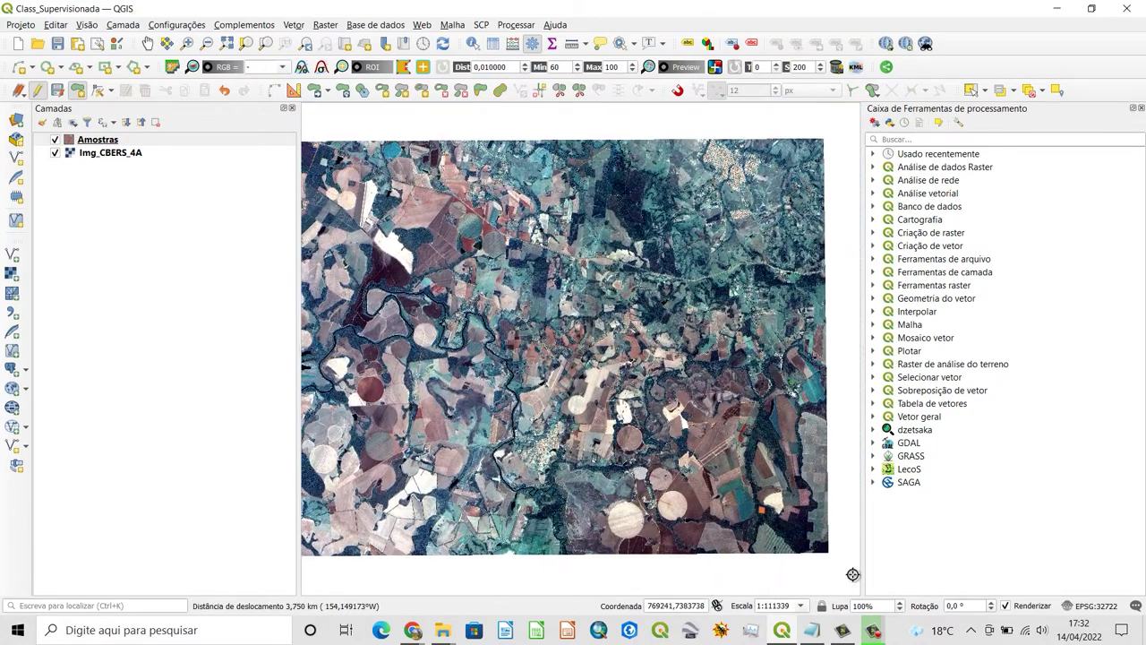
left_click(811, 630)
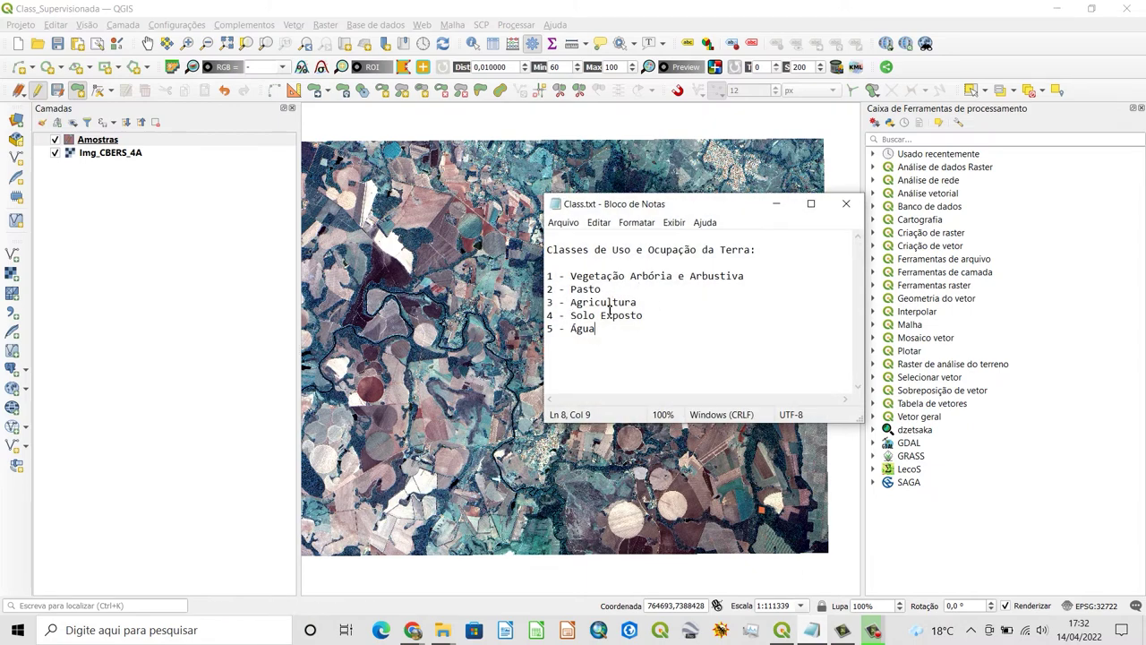
left_click(777, 205)
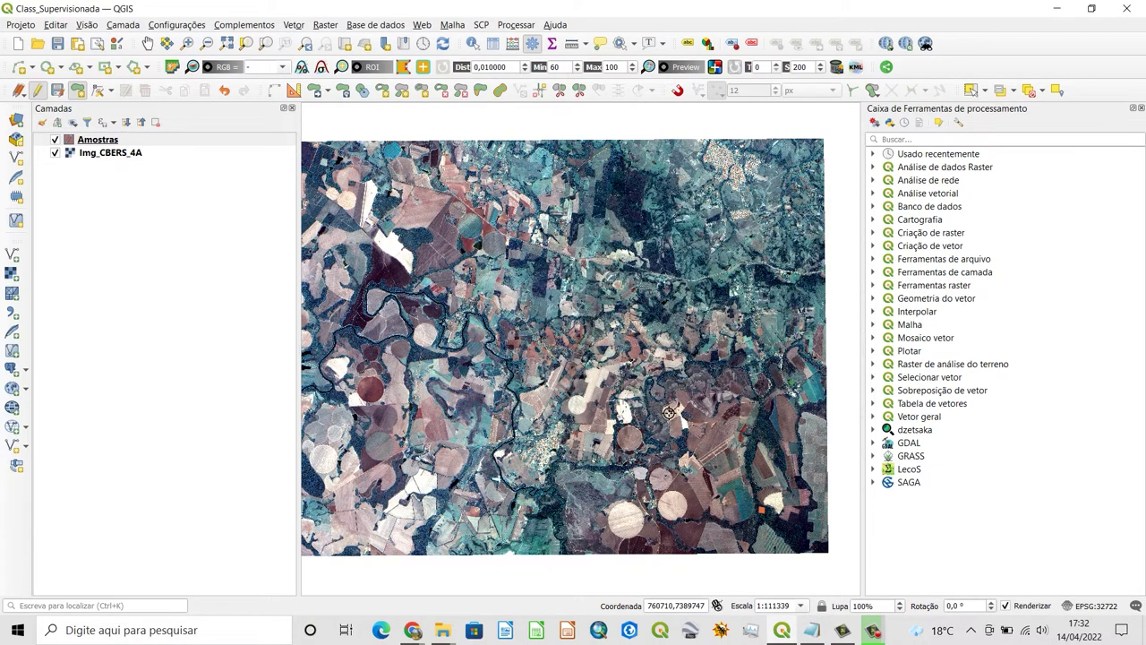
scroll(731, 445, "up", 1)
scroll(667, 429, "up", 2)
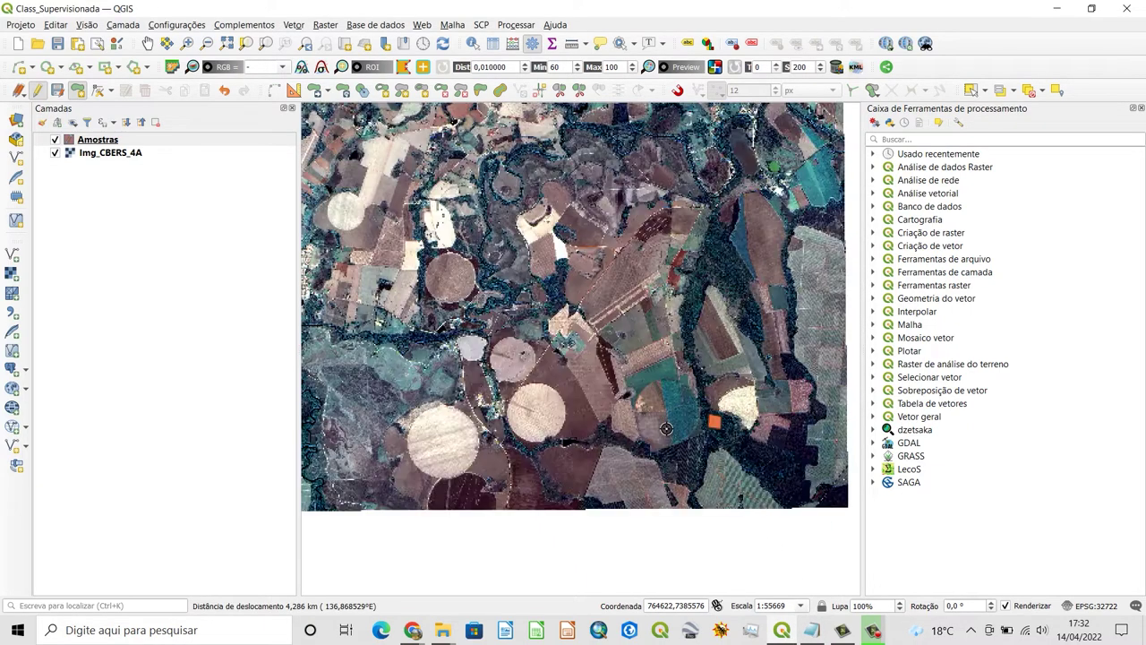
scroll(637, 403, "up", 2)
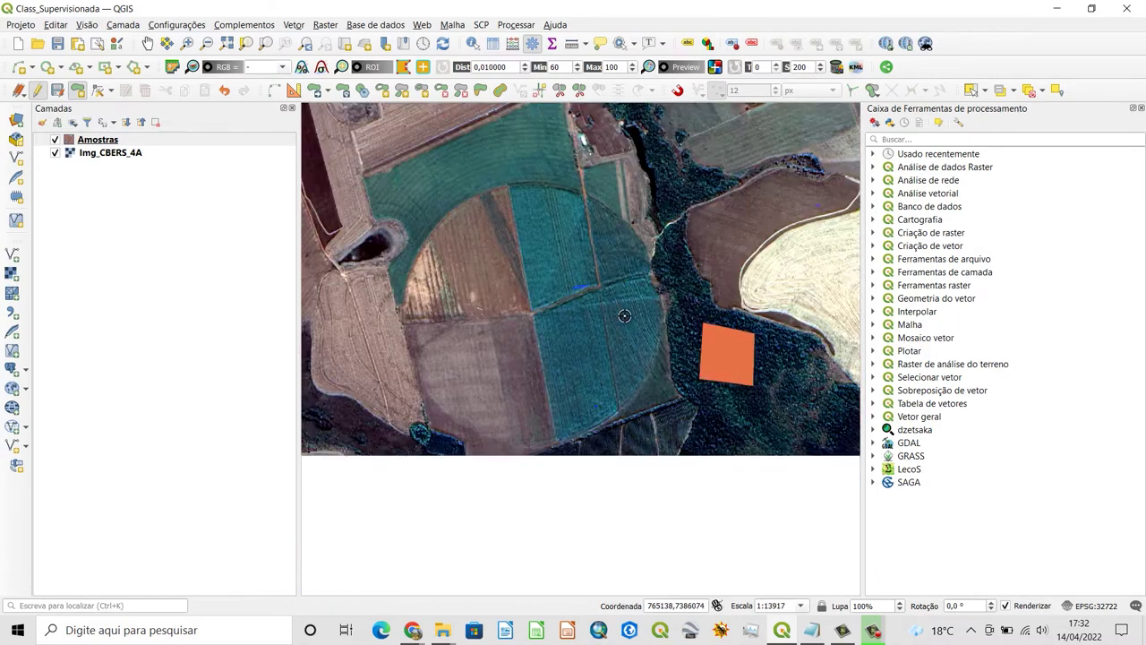
scroll(638, 315, "down", 1)
scroll(653, 420, "up", 1)
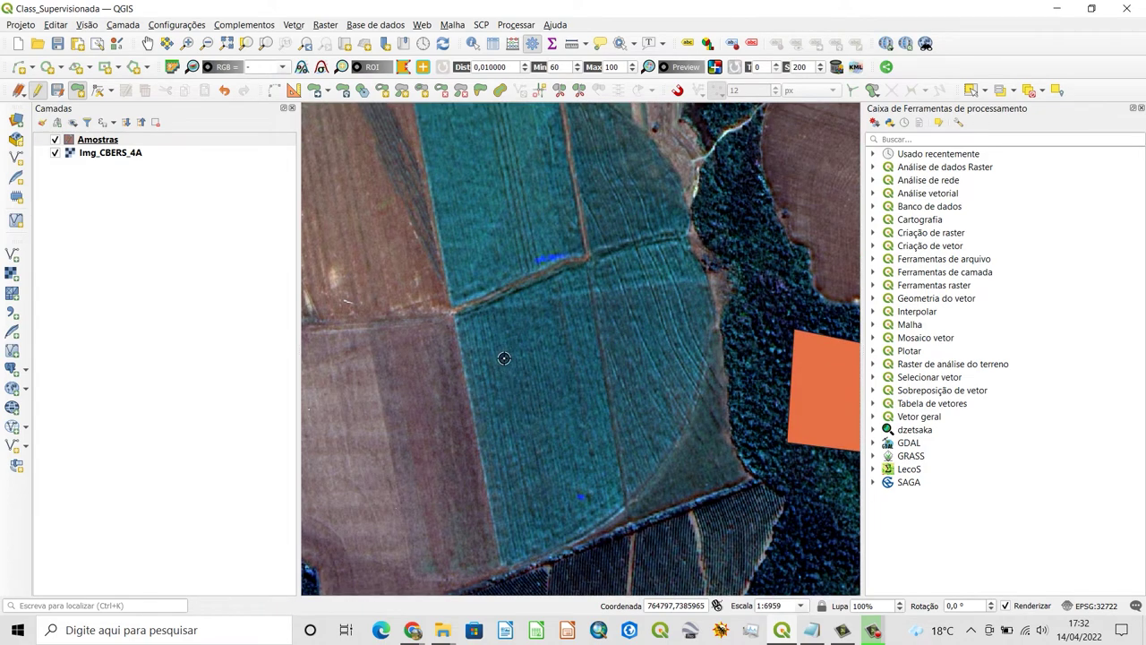
left_click(583, 339)
left_click(597, 454)
left_click(522, 460)
right_click(552, 419)
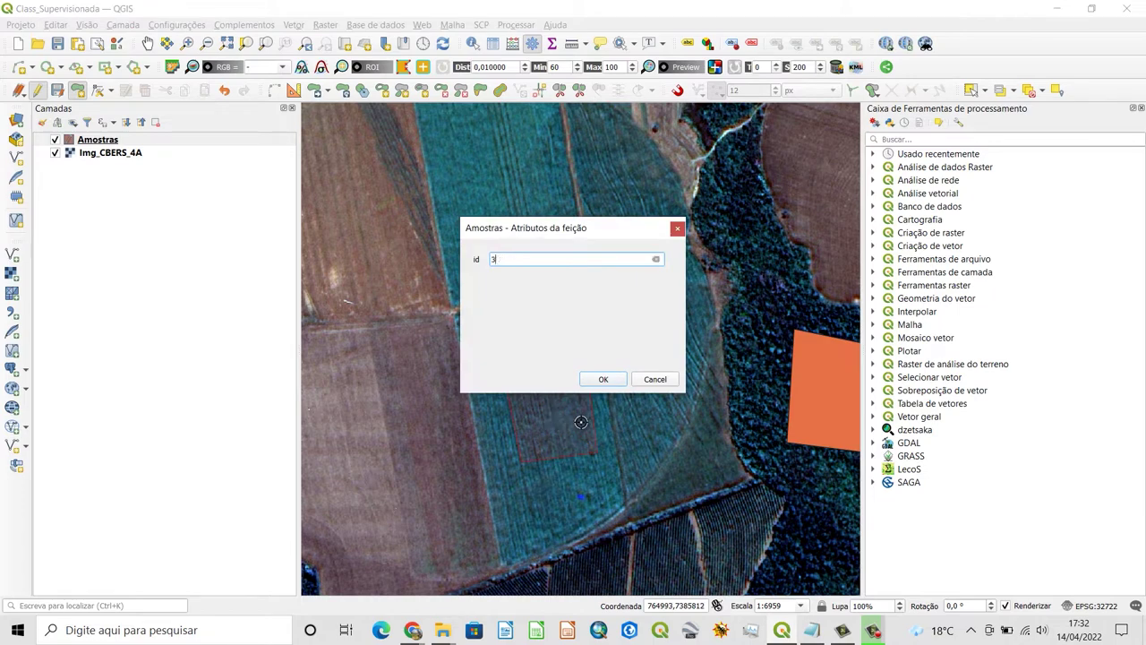
left_click(613, 378)
Recheck Class.txt, and digitize a four-sided sample over the bare field between the woods south of the river bend, with id 4
scroll(618, 362, "down", 1)
scroll(619, 363, "down", 3)
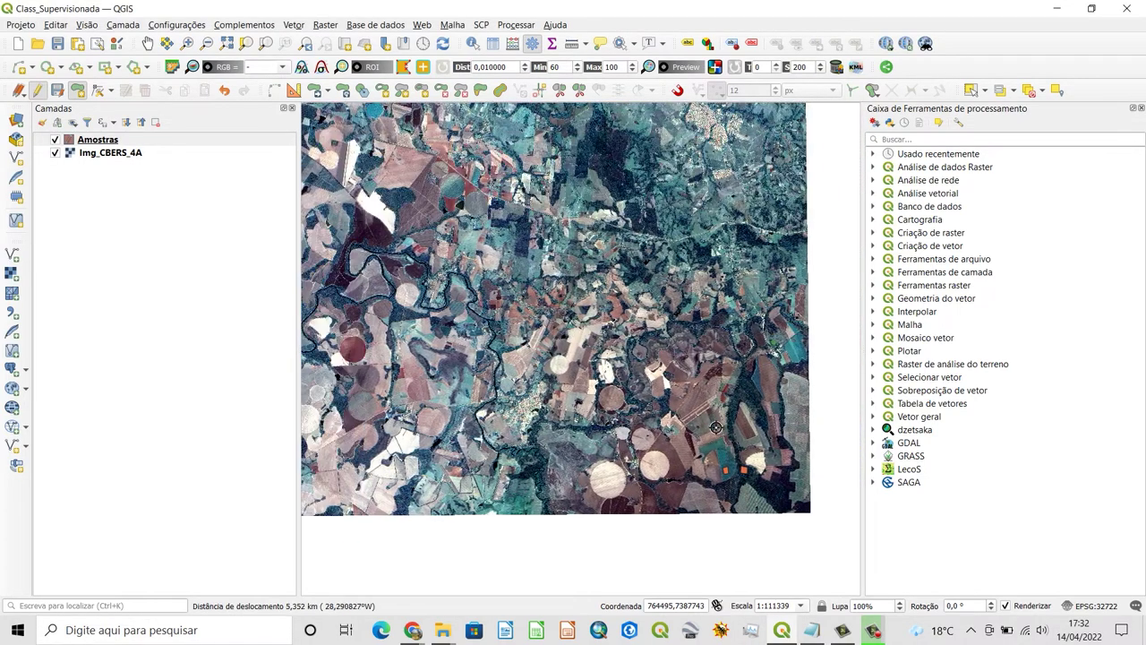
left_click(816, 632)
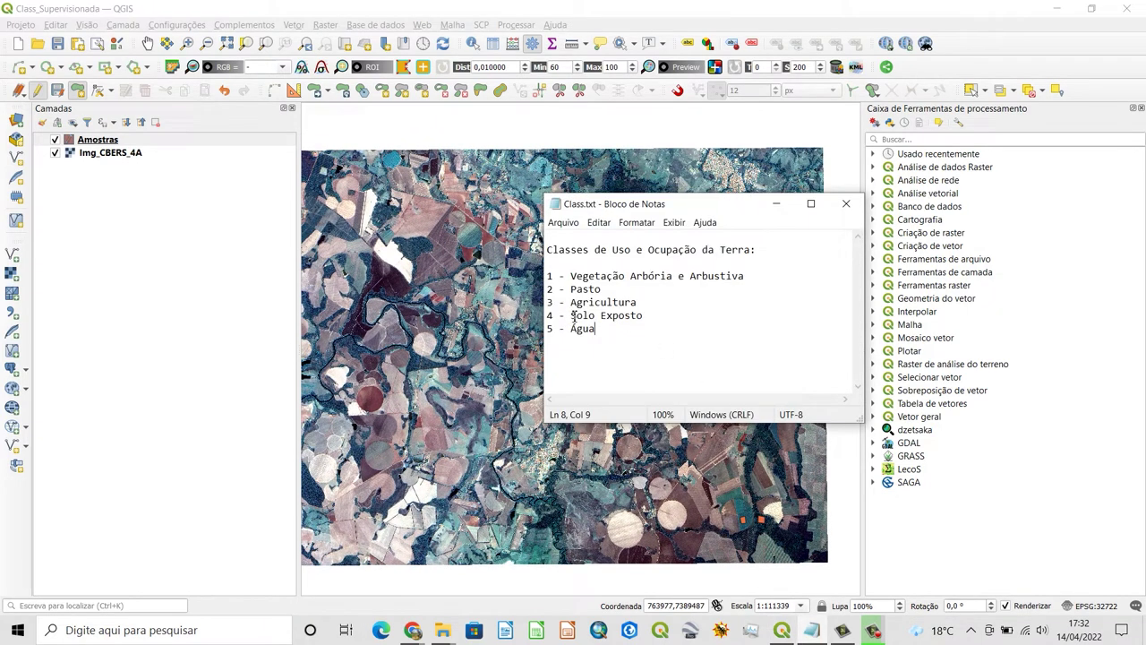
left_click(776, 204)
scroll(643, 452, "up", 1)
left_click_drag(492, 296, 616, 337)
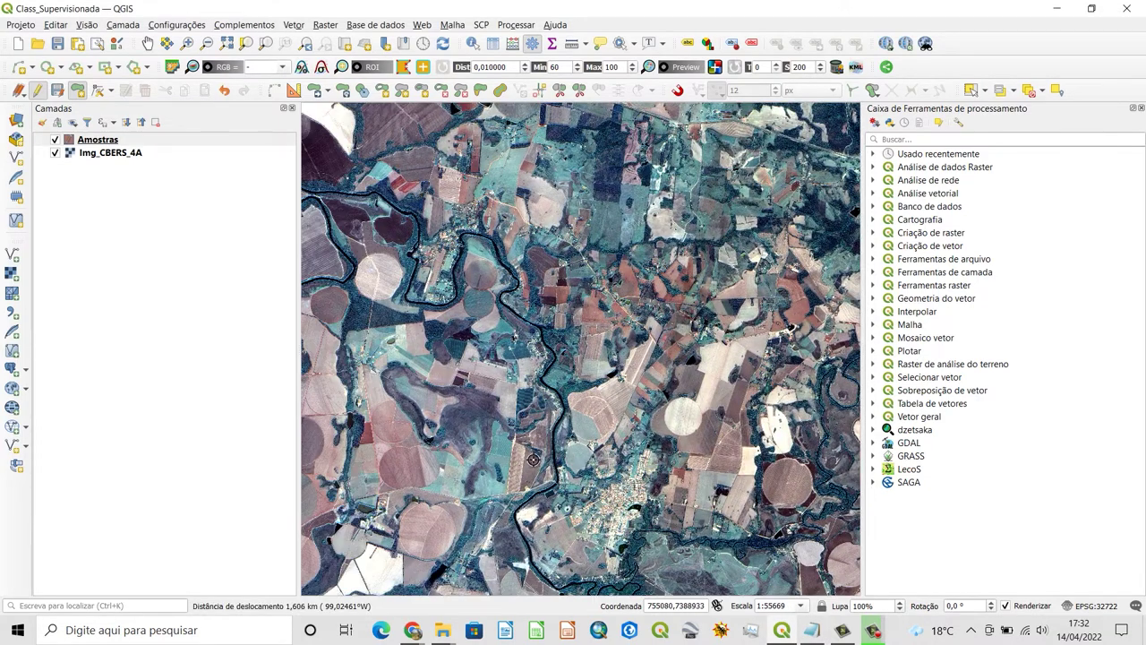
scroll(526, 470, "up", 1)
scroll(505, 310, "up", 1)
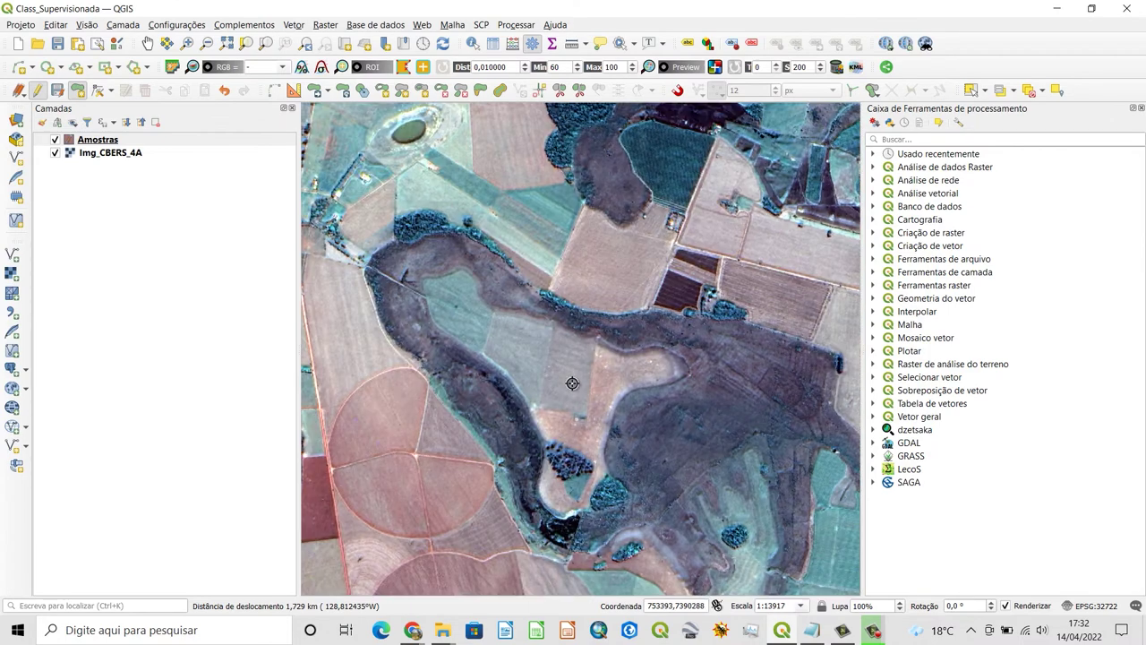
left_click_drag(568, 384, 481, 422)
left_click_drag(548, 297, 582, 379)
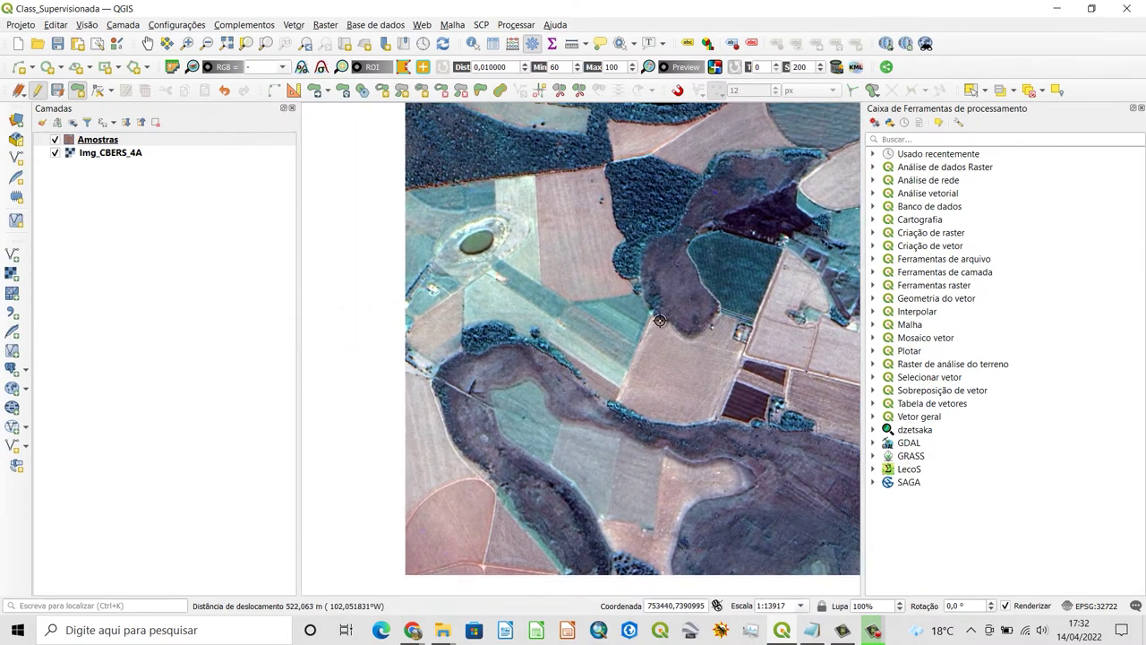
left_click_drag(618, 159, 596, 317)
scroll(544, 320, "up", 2)
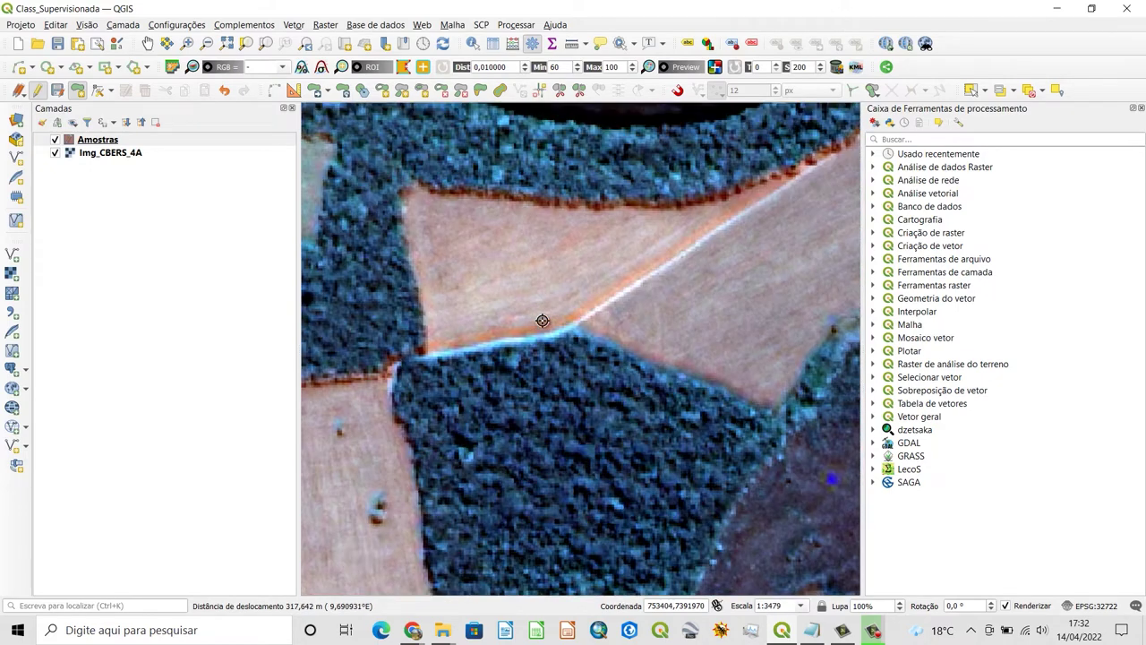
left_click(583, 233)
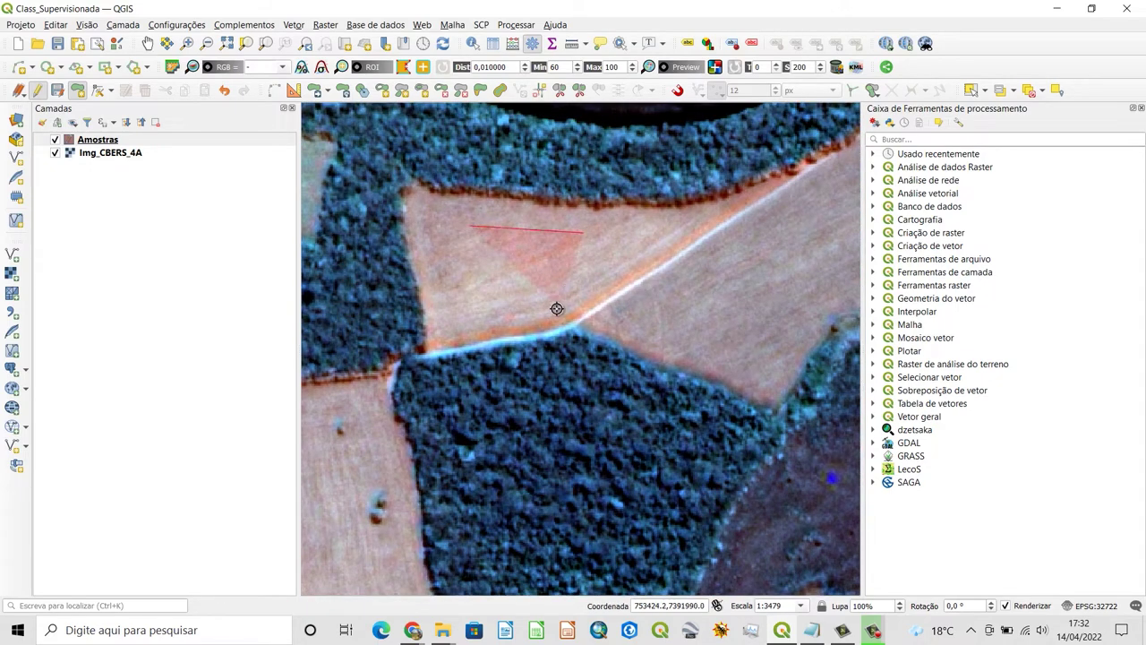
left_click(546, 303)
left_click(452, 273)
right_click(494, 270)
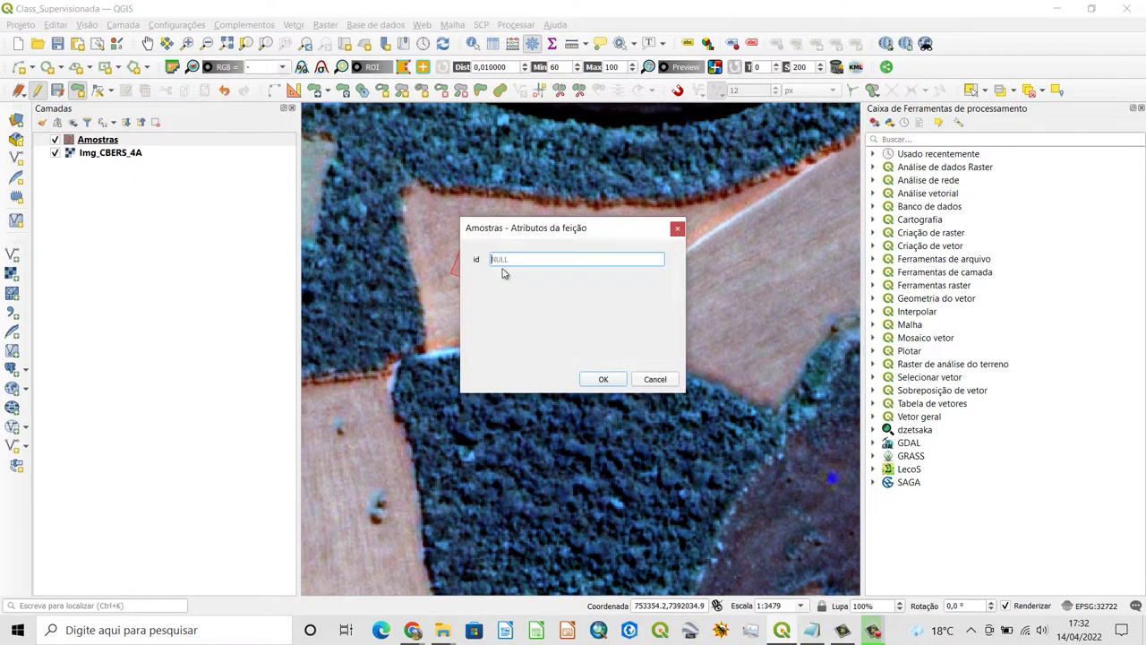
type("4")
left_click(606, 381)
Digitize a five-sided sample polygon over the water in the river's widened cove beside the village, with id 5
scroll(609, 385, "down", 3)
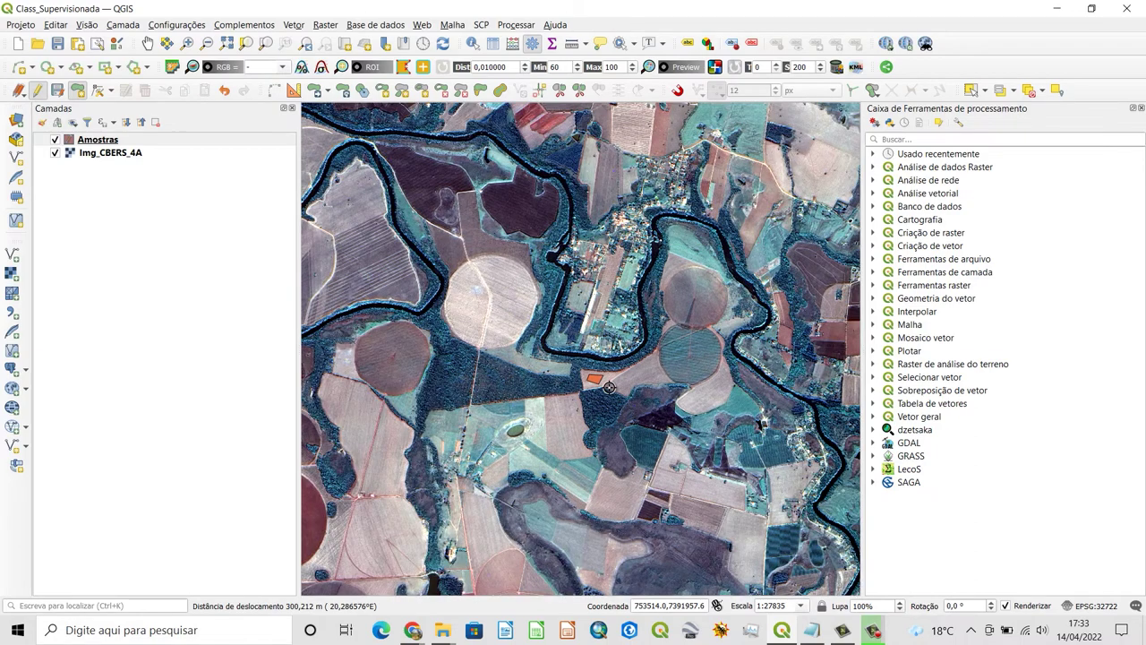
scroll(611, 387, "down", 1)
scroll(627, 385, "up", 1)
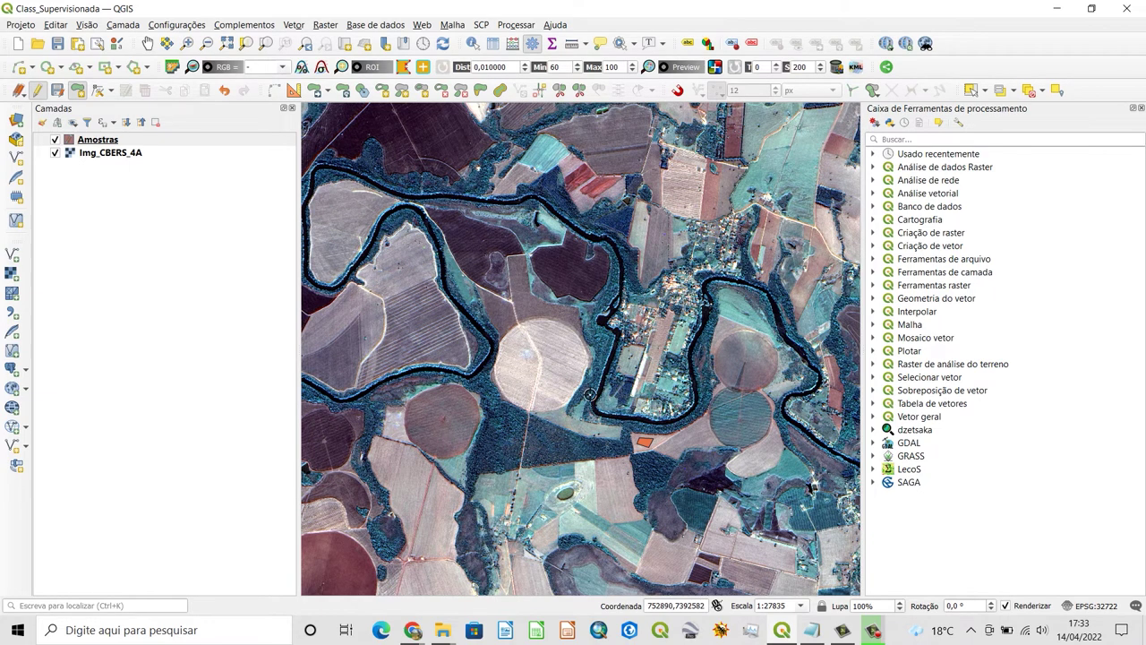
scroll(617, 334, "up", 1)
scroll(606, 330, "up", 3)
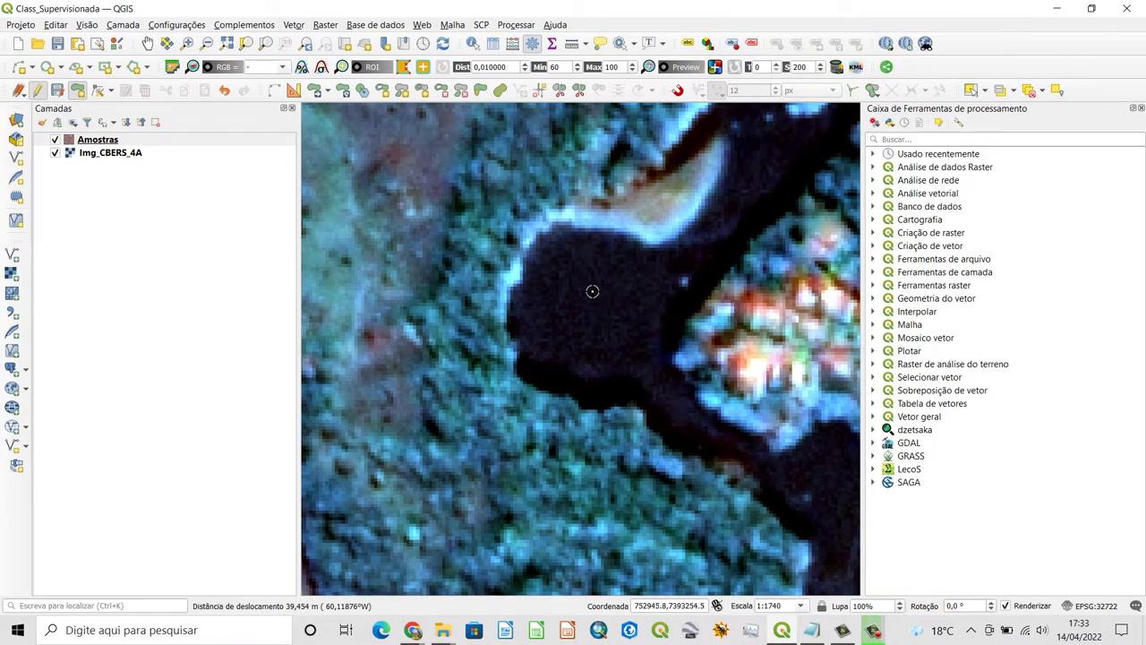
left_click(652, 340)
left_click(612, 386)
left_click(549, 333)
left_click(554, 258)
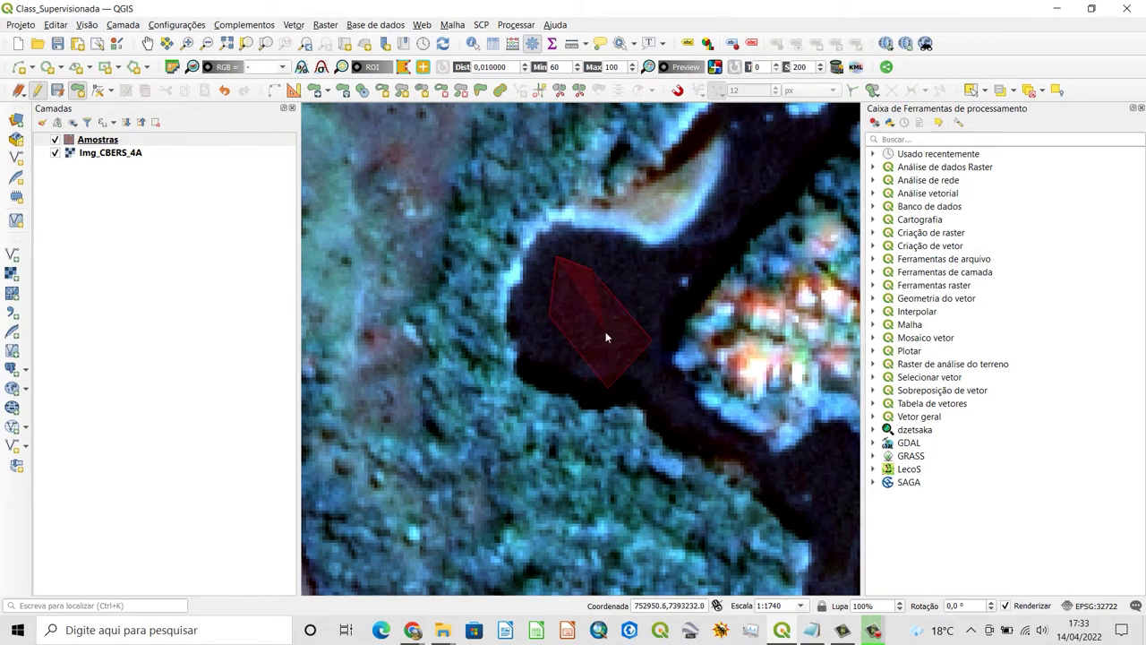
right_click(605, 333)
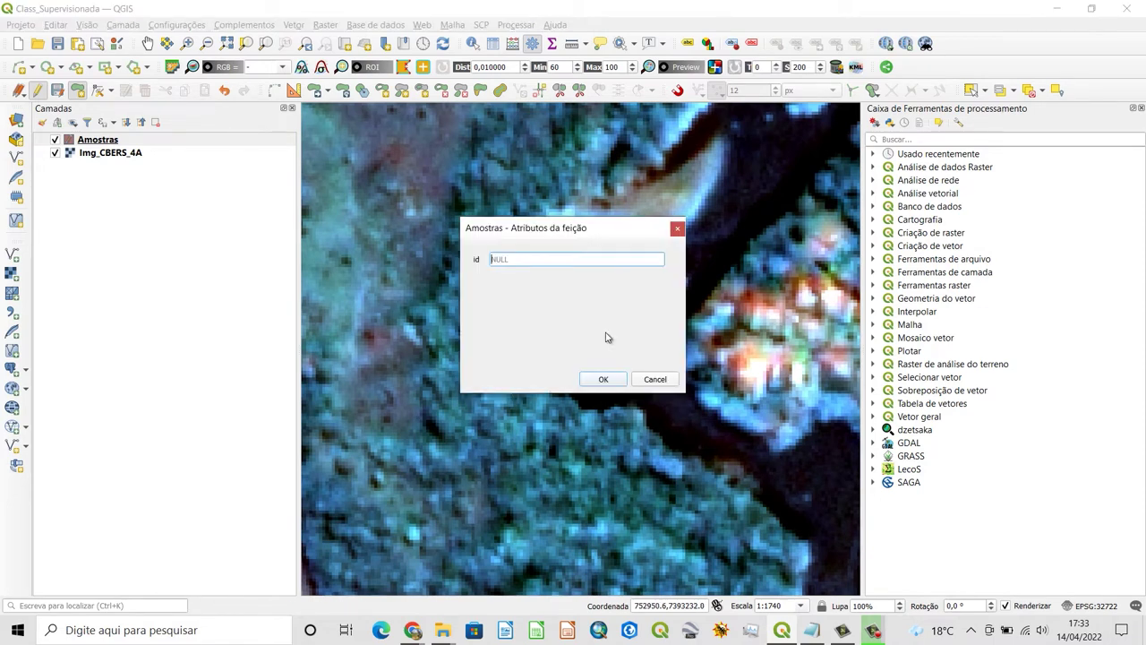
left_click(604, 380)
Save the Amostras layer edits and turn off its editing mode
scroll(517, 340, "down", 2)
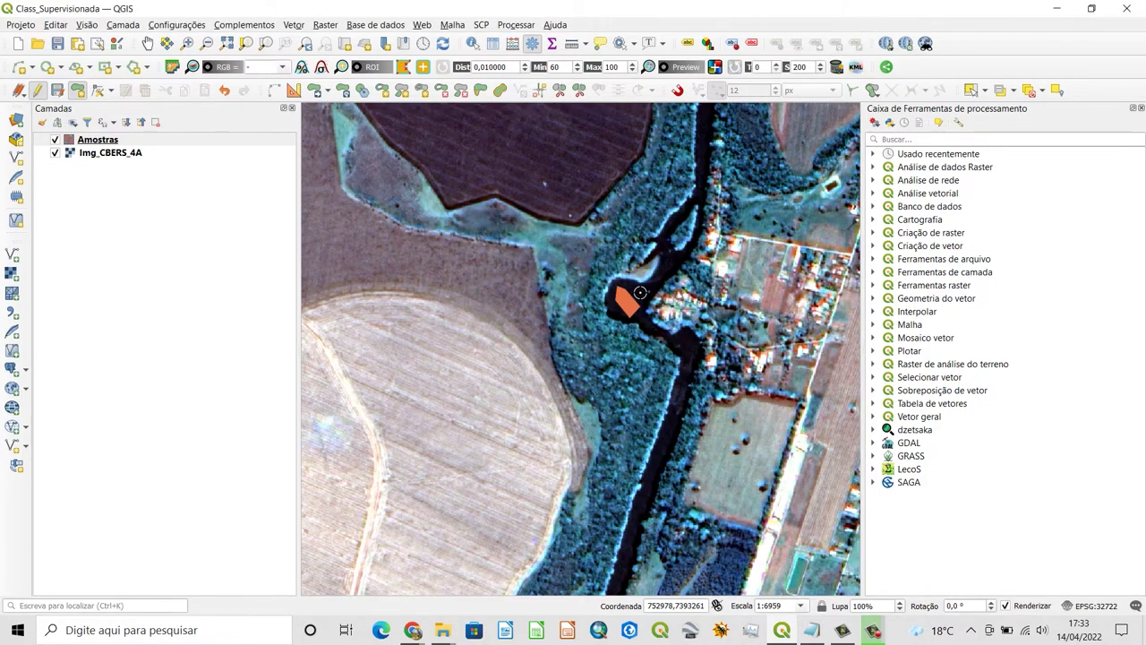
scroll(517, 340, "down", 2)
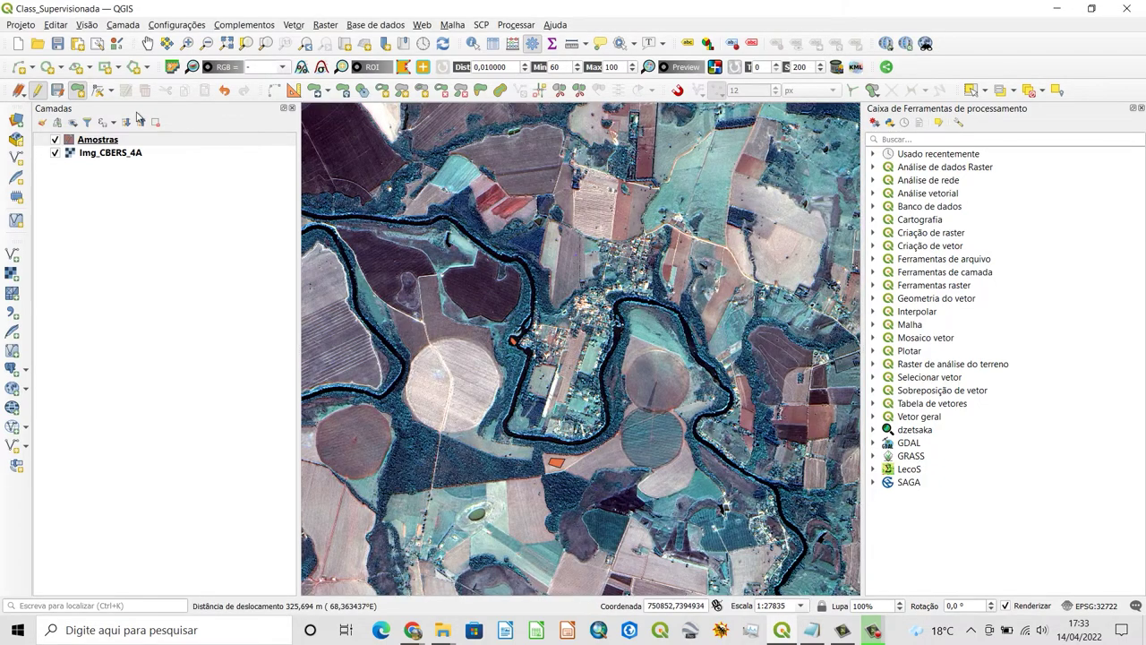
left_click(57, 90)
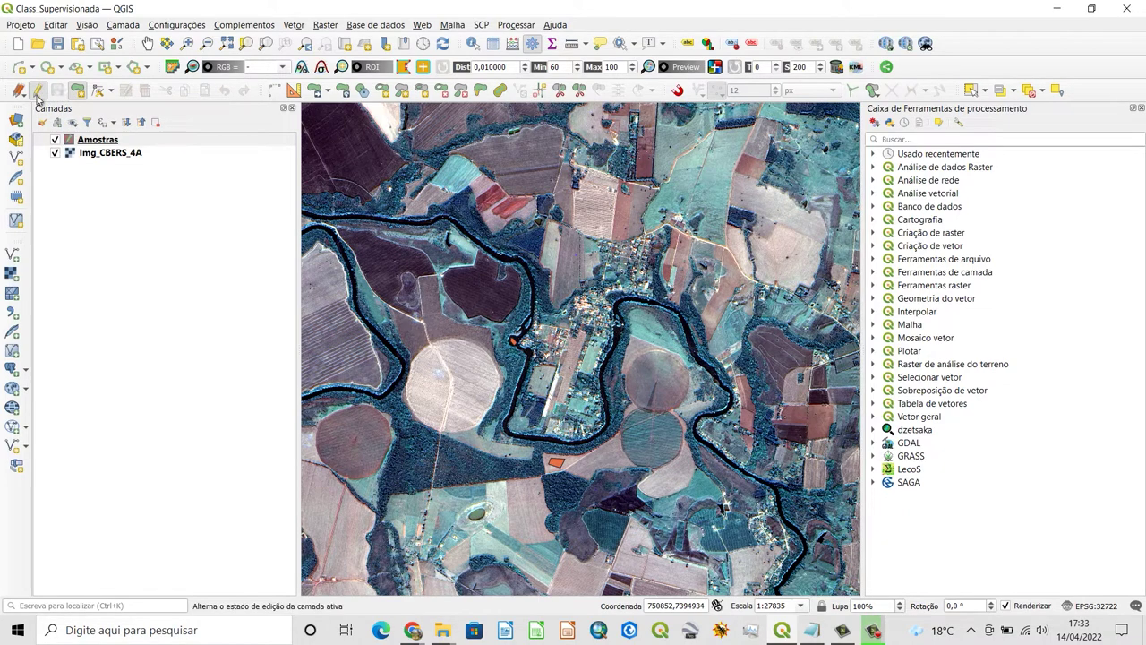
left_click(39, 92)
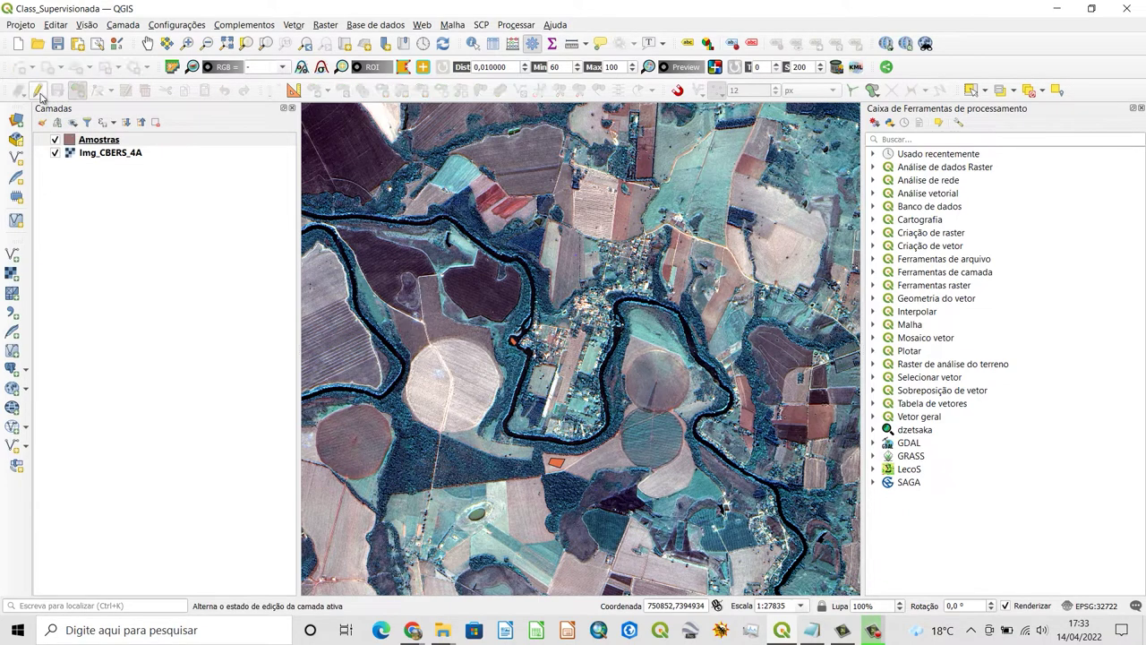
Review the id values in the Amostras attribute table and close the table
left_click(95, 143)
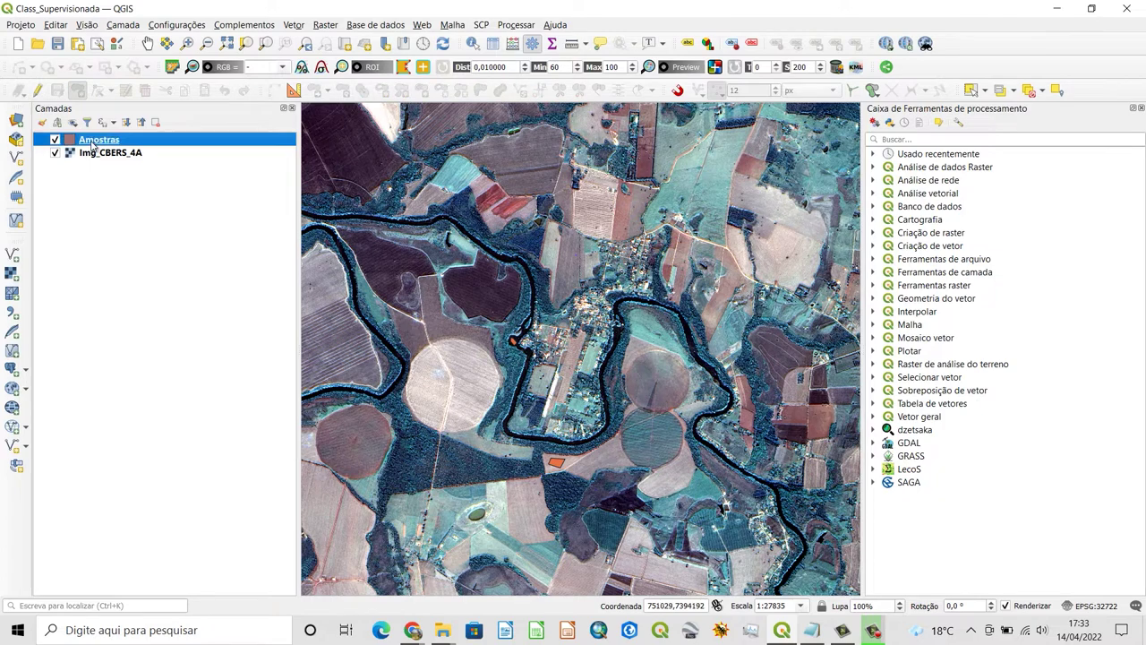
right_click(105, 144)
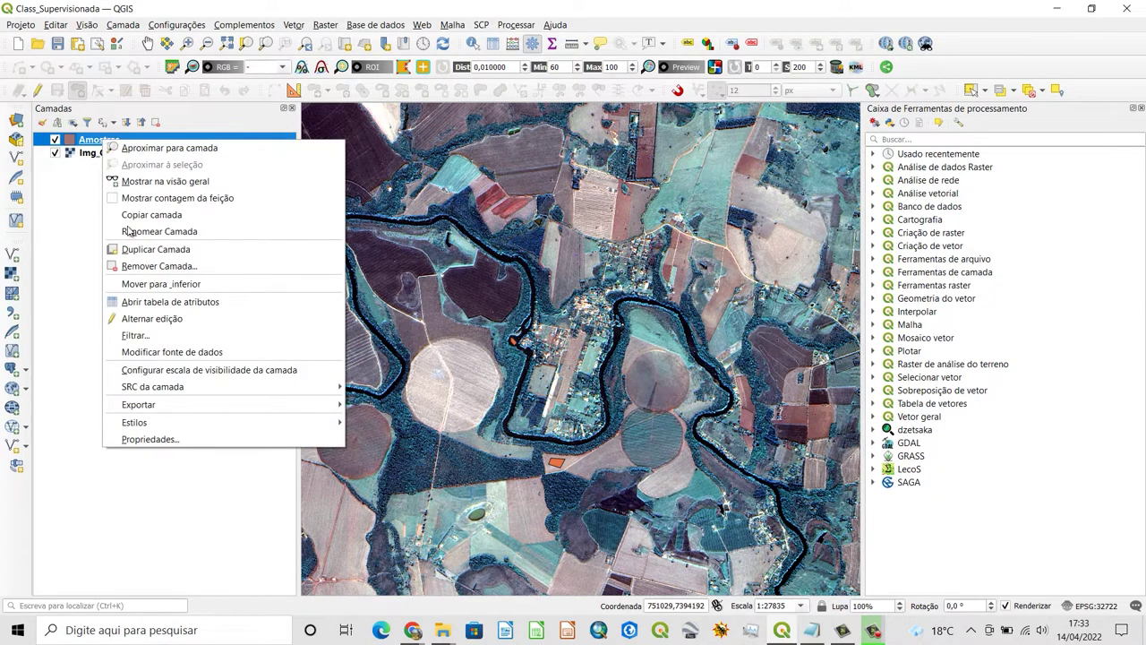
left_click(130, 303)
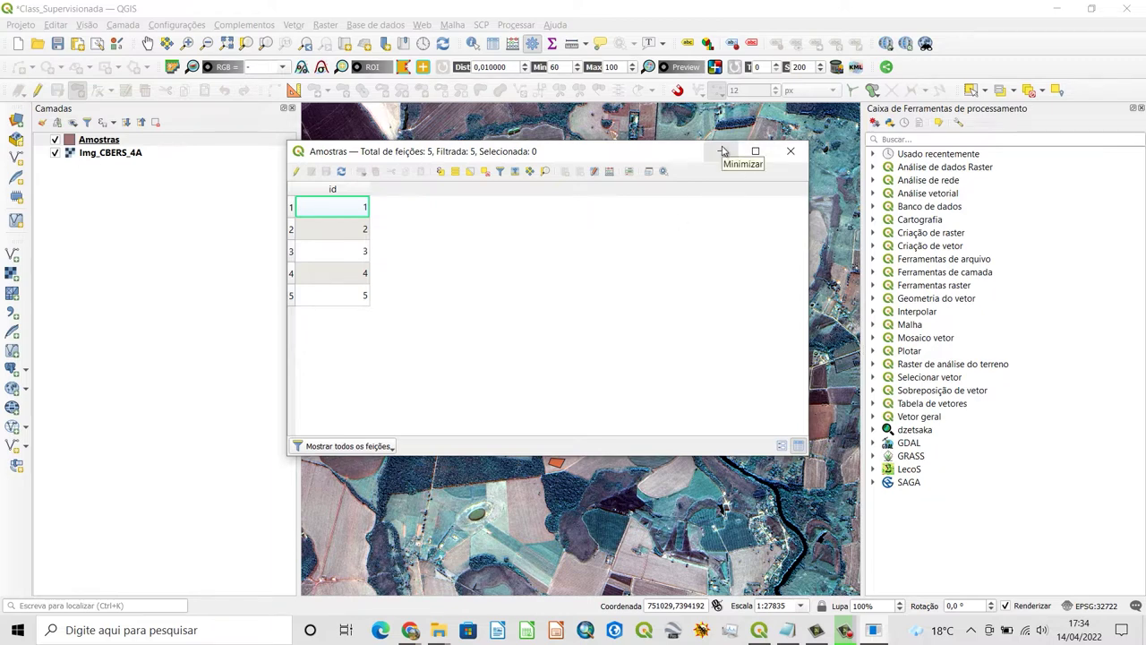
left_click(791, 151)
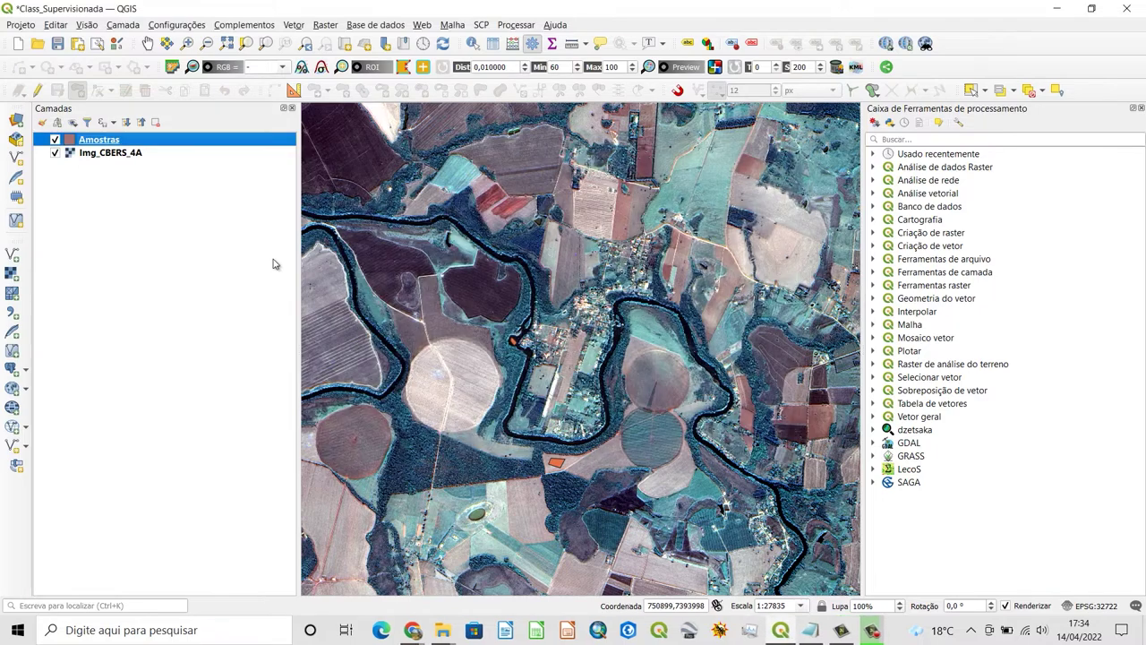
Style the Amostras layer as Categorized by the id field, and delete the catch-all category for all other values
double_click(99, 140)
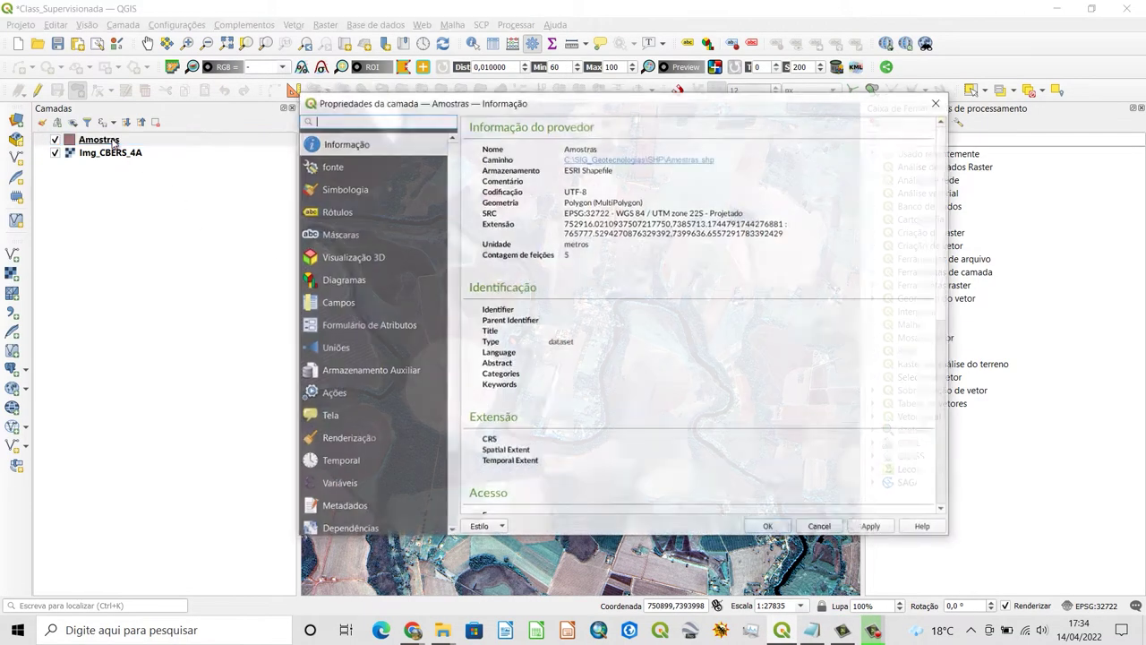
left_click(344, 192)
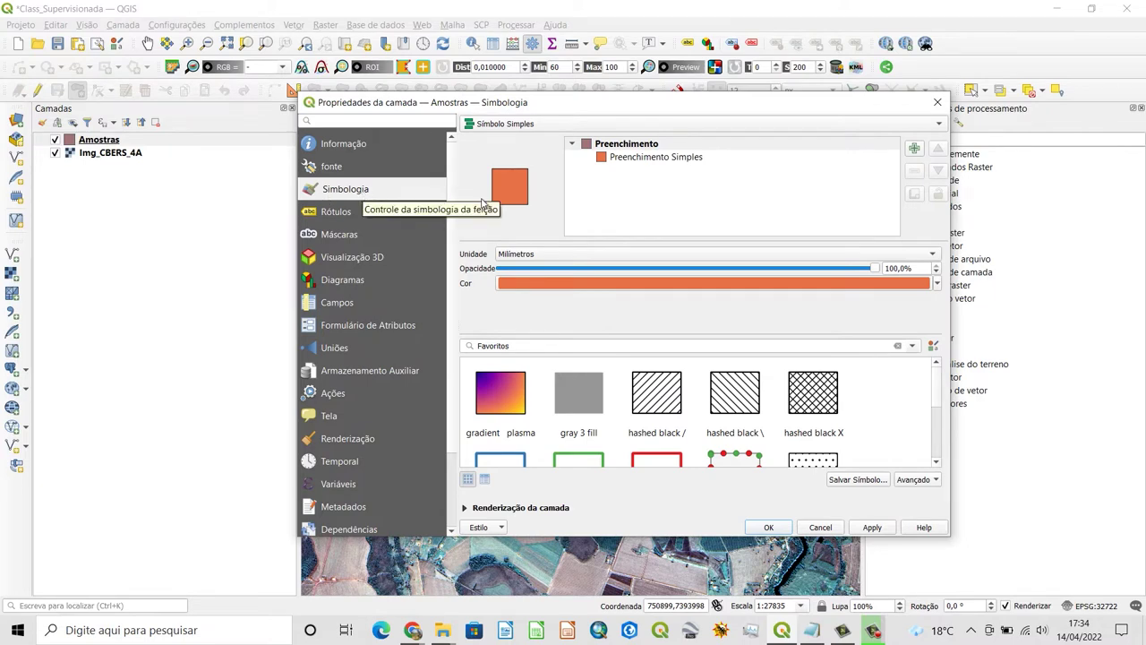
left_click(516, 125)
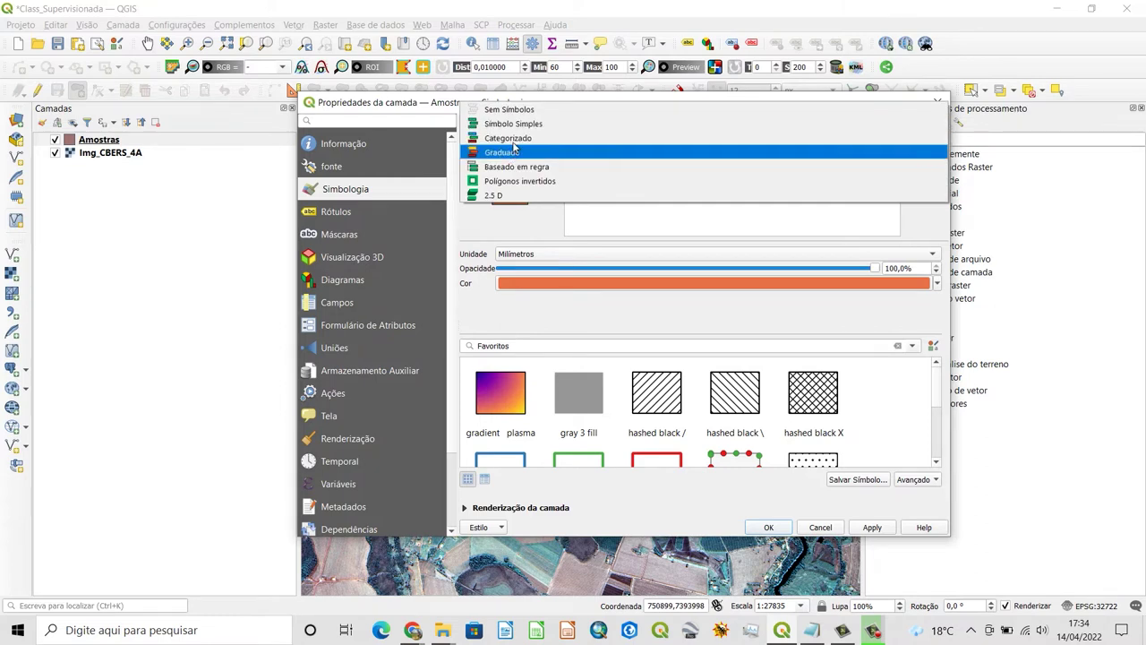
left_click(514, 139)
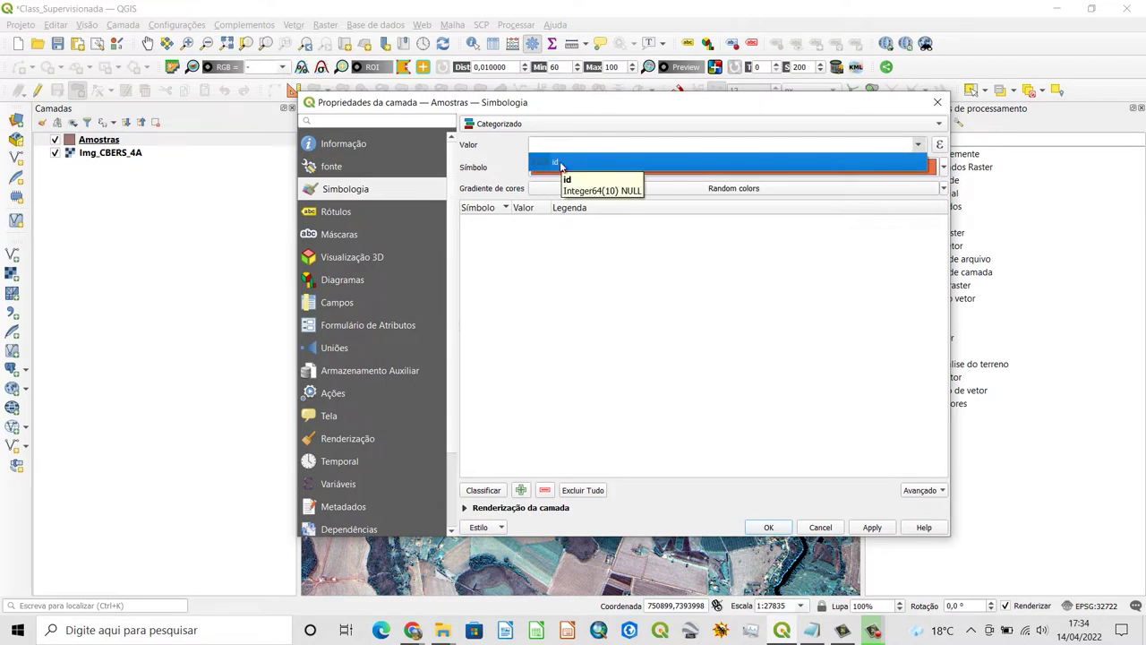
left_click(561, 163)
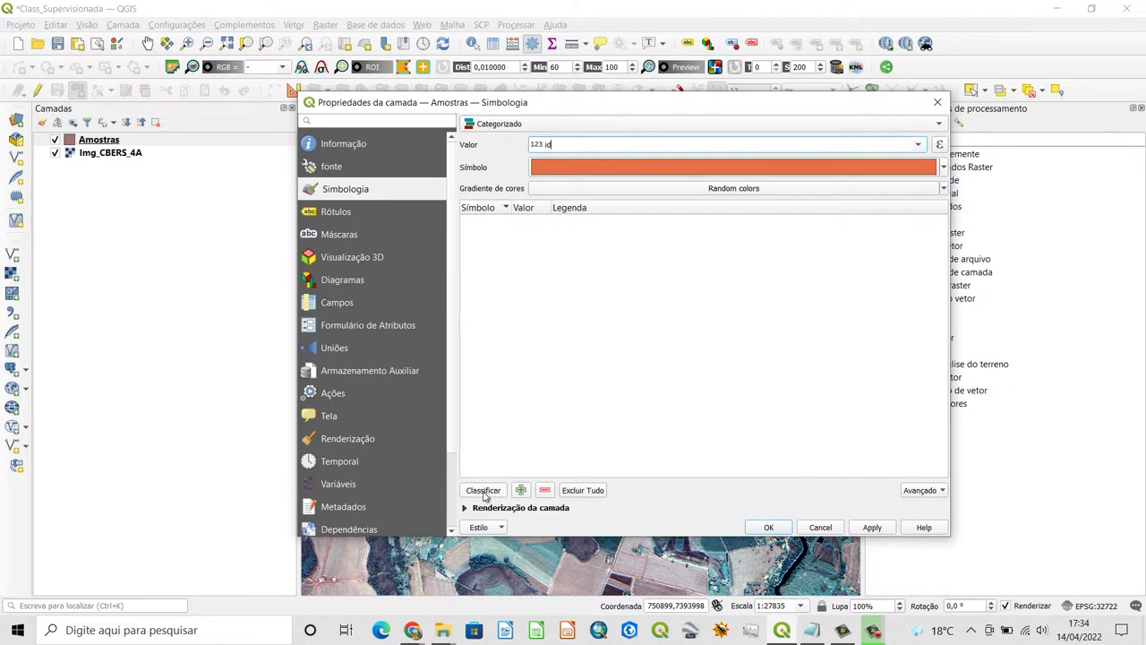
left_click(484, 491)
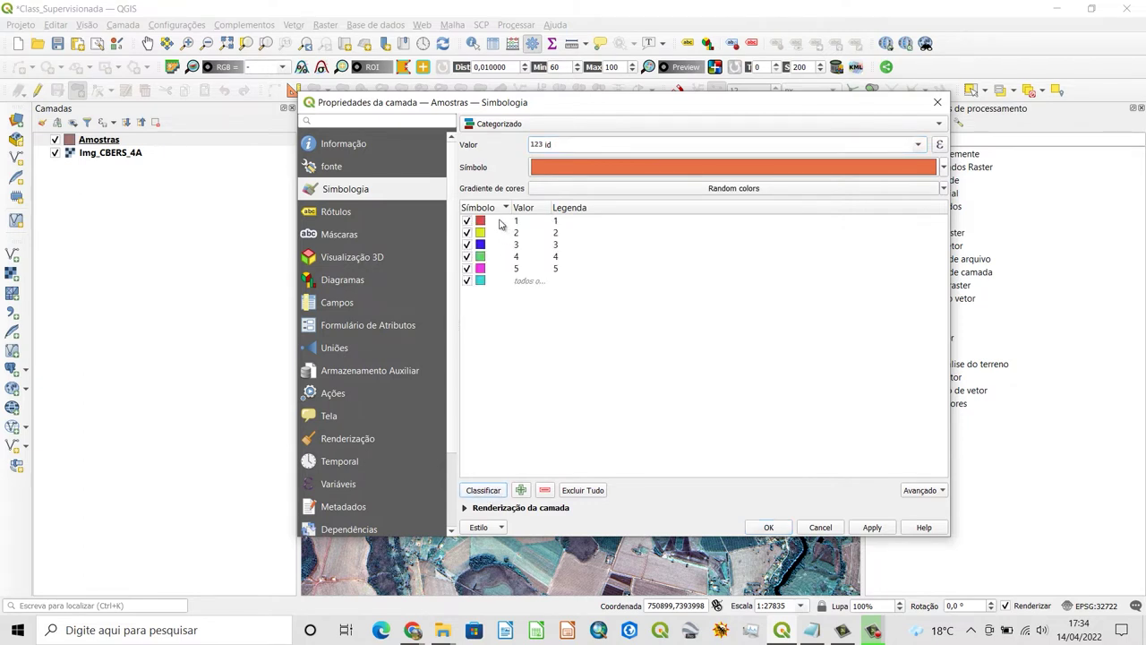
left_click(514, 283)
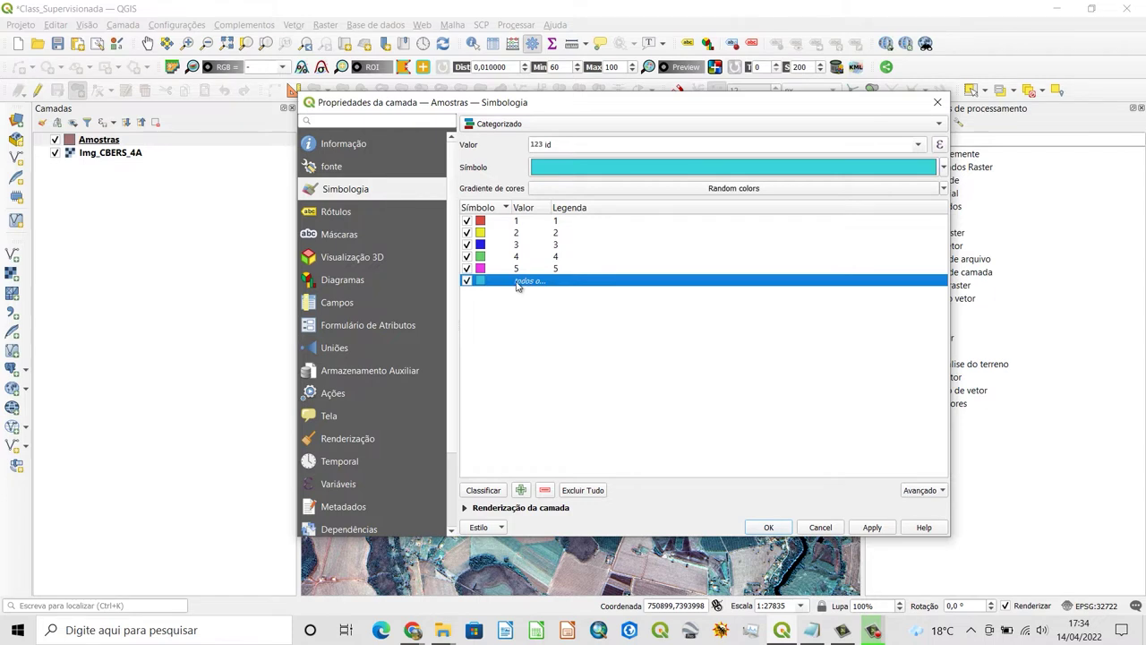
left_click(545, 490)
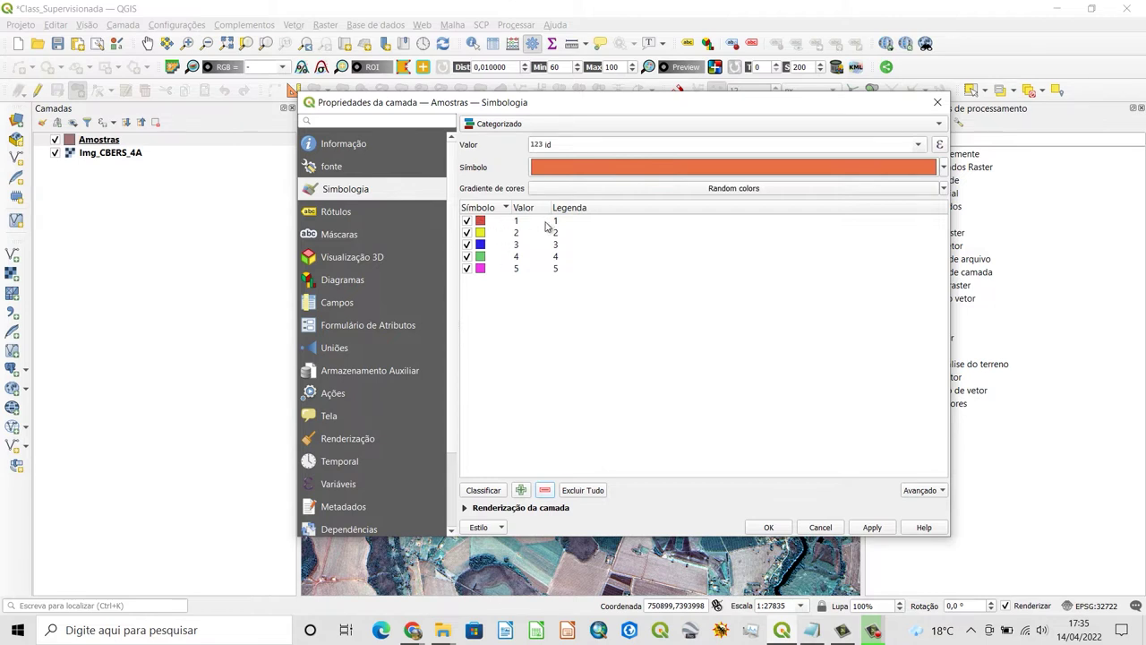
Set the fill color of category 1 in the Amostras symbology to the recently used dark green
double_click(481, 221)
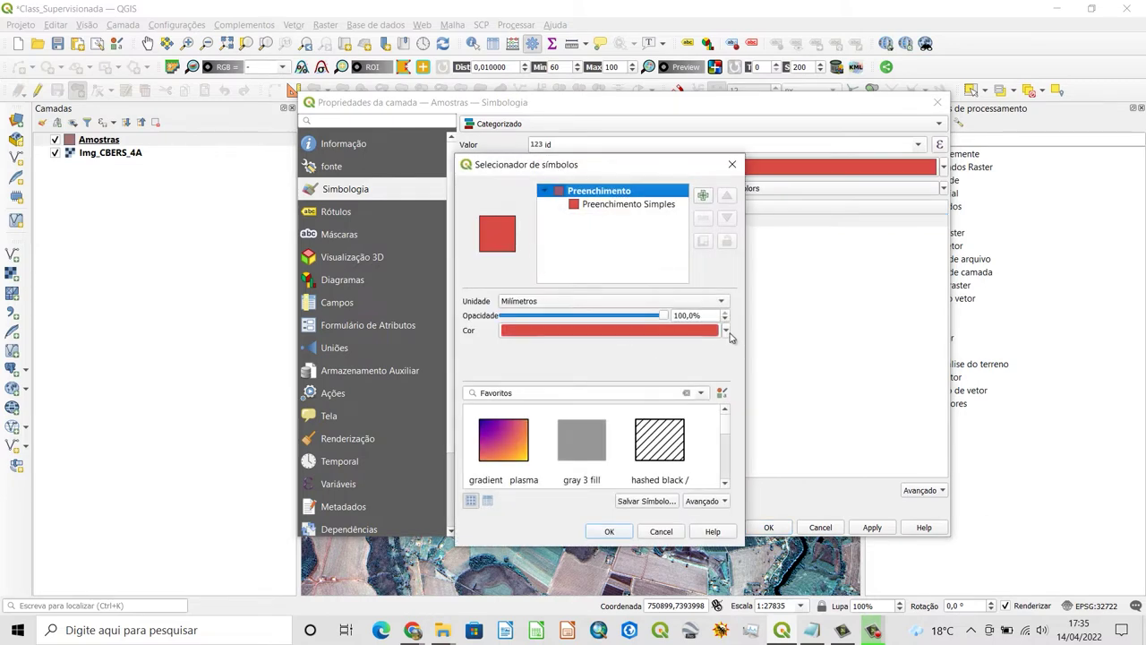
left_click(726, 332)
left_click(605, 514)
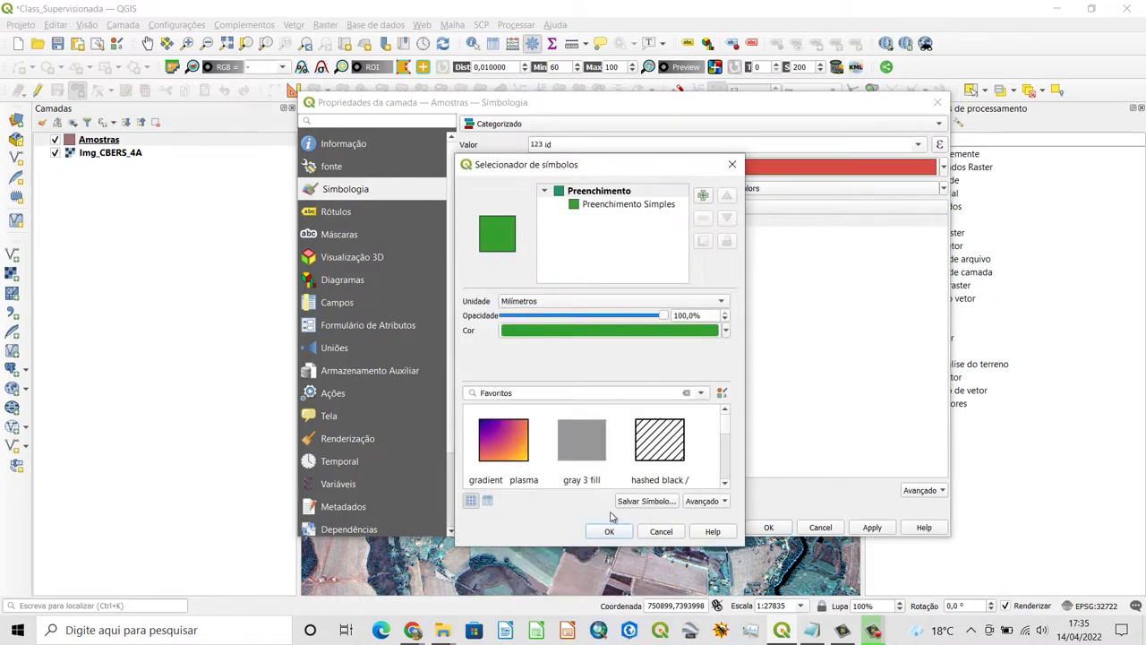
left_click(609, 532)
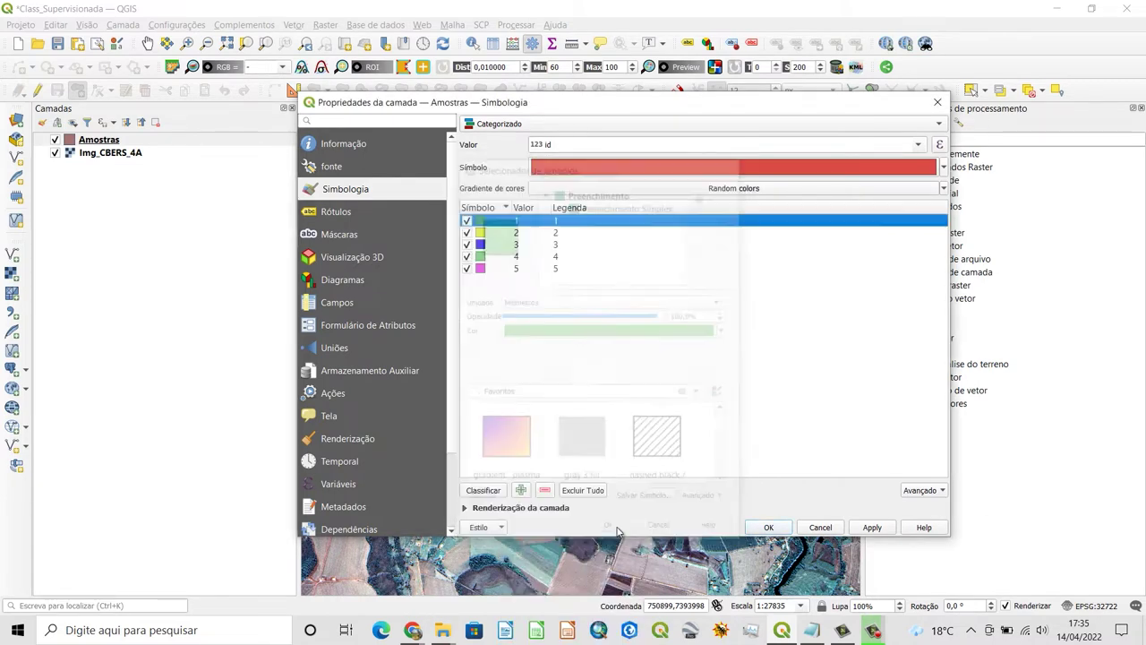
Check the class list in Class.txt, and set the fill color of category 2 to the recent pink
left_click(481, 235)
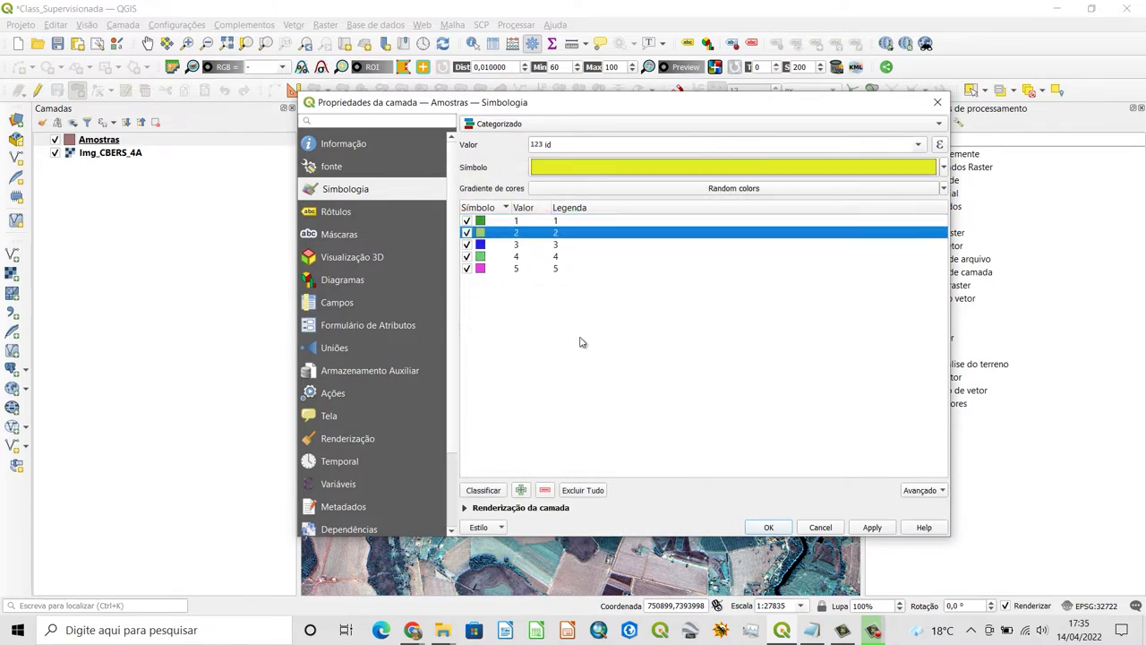
left_click(811, 630)
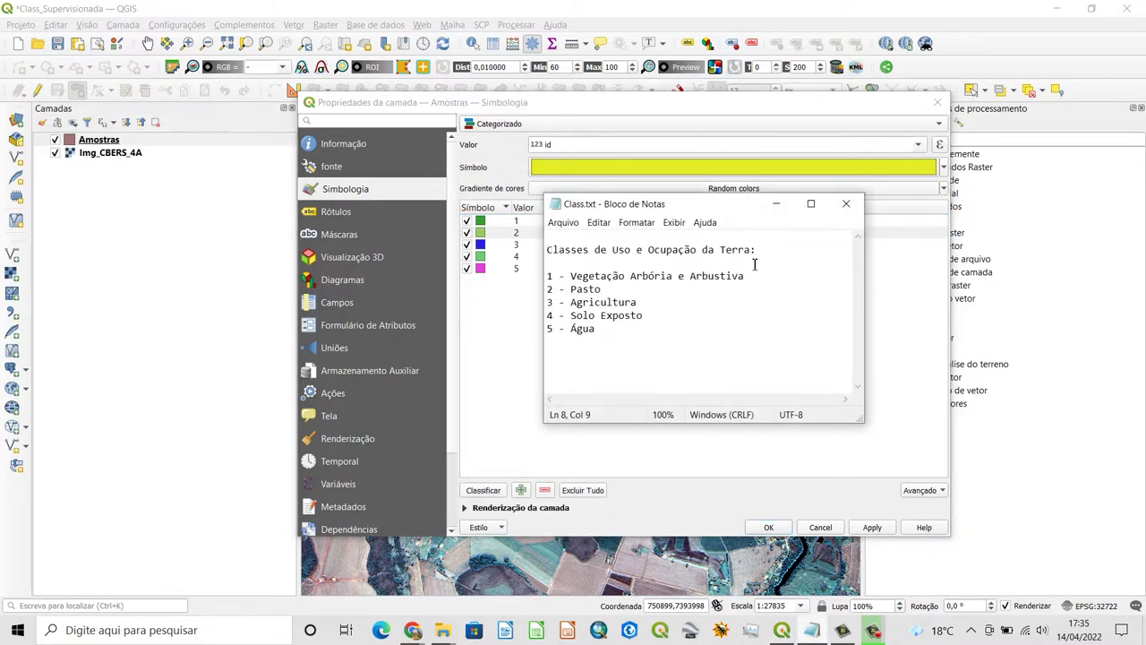
left_click(779, 200)
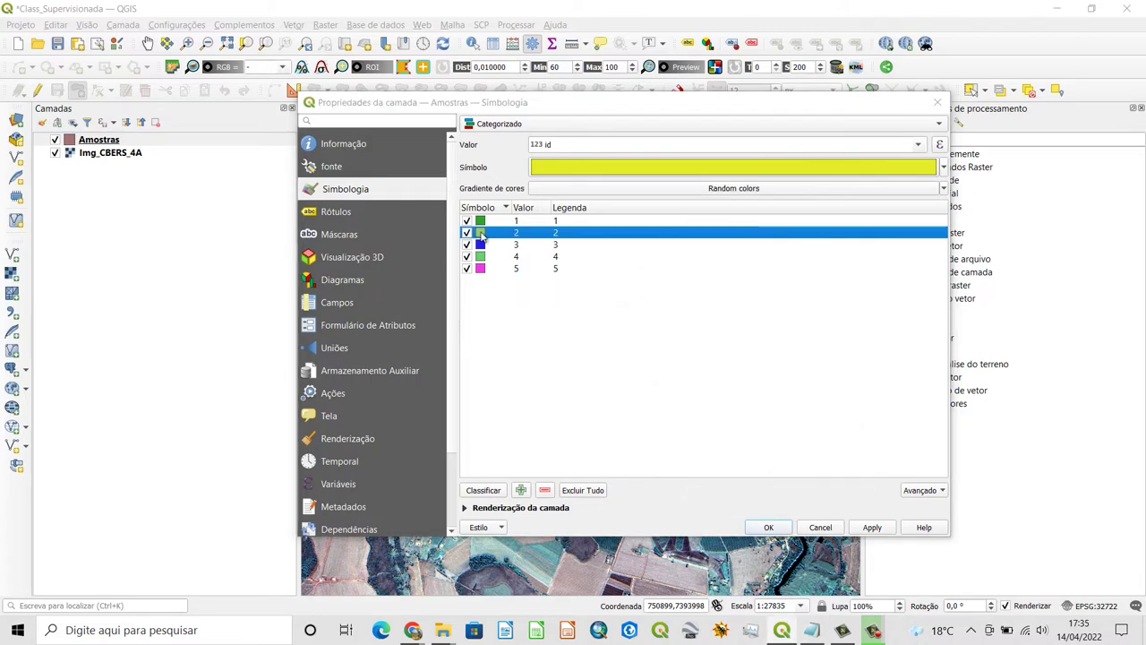
double_click(481, 233)
left_click(726, 328)
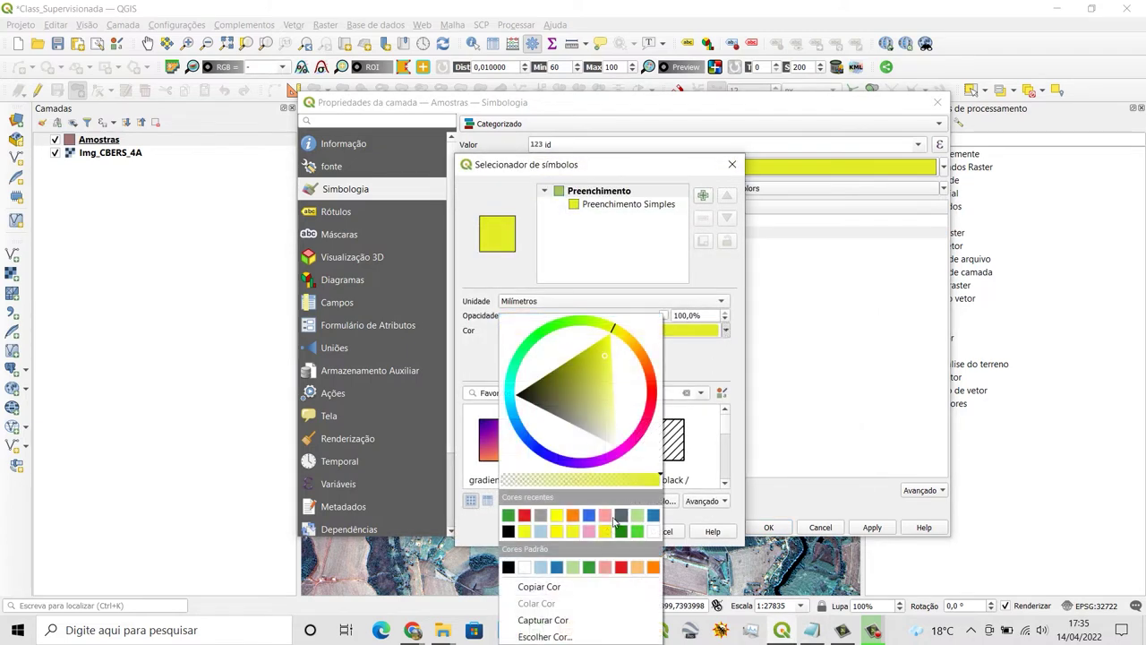
left_click(588, 533)
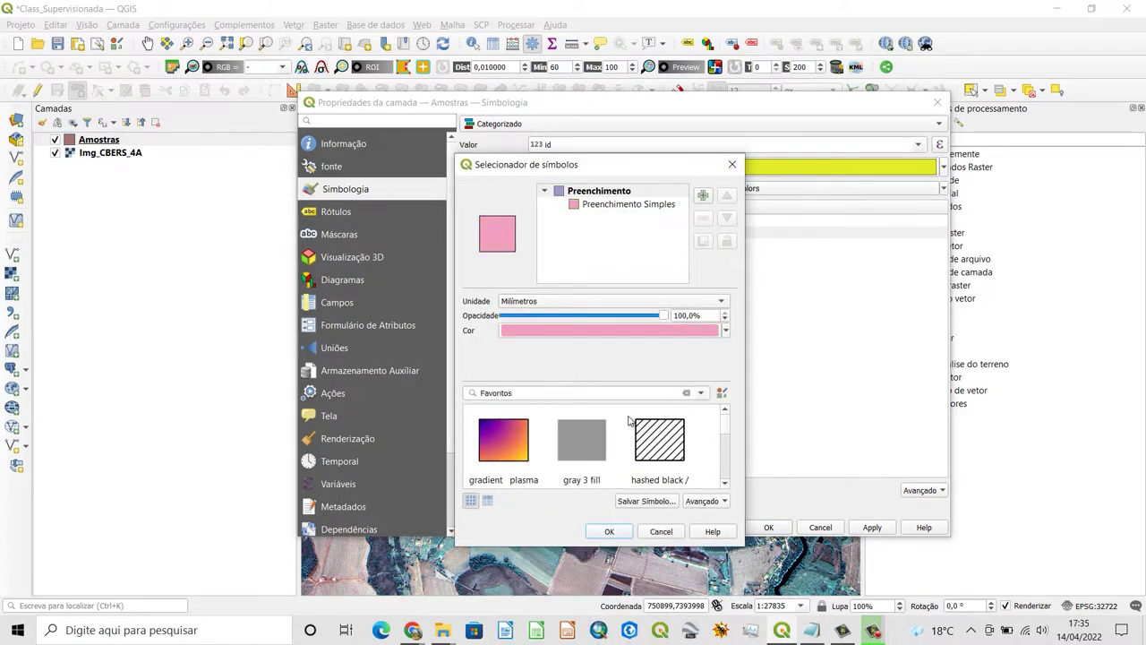
left_click(618, 533)
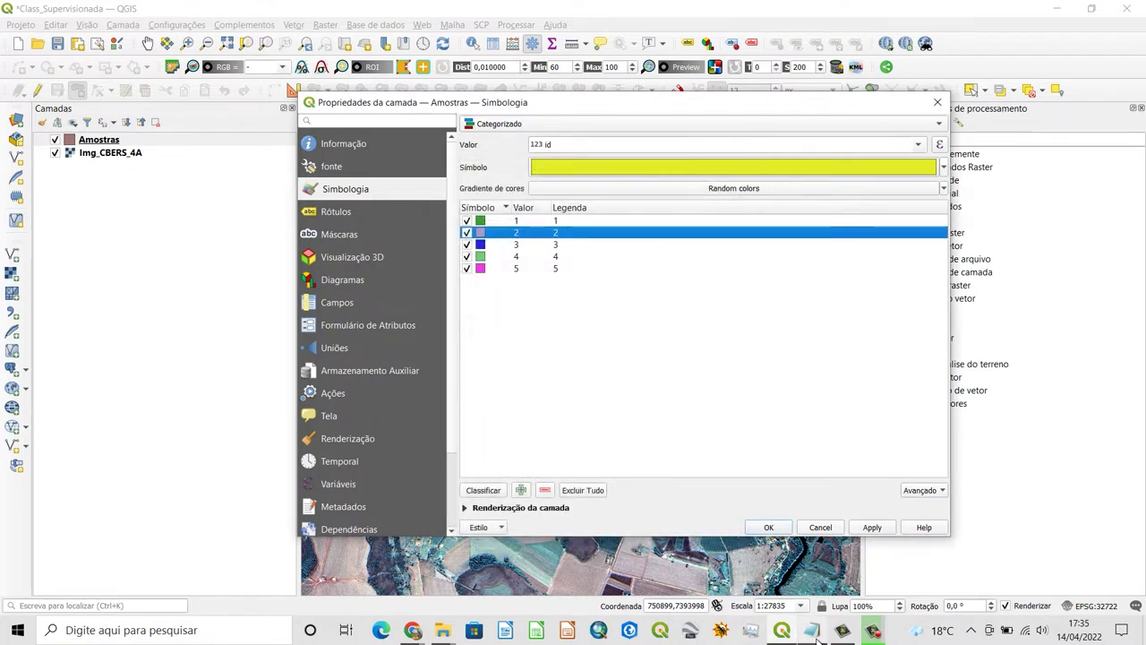
Recheck the class list in Class.txt, and set the fill color of category 3 to yellow
left_click(813, 632)
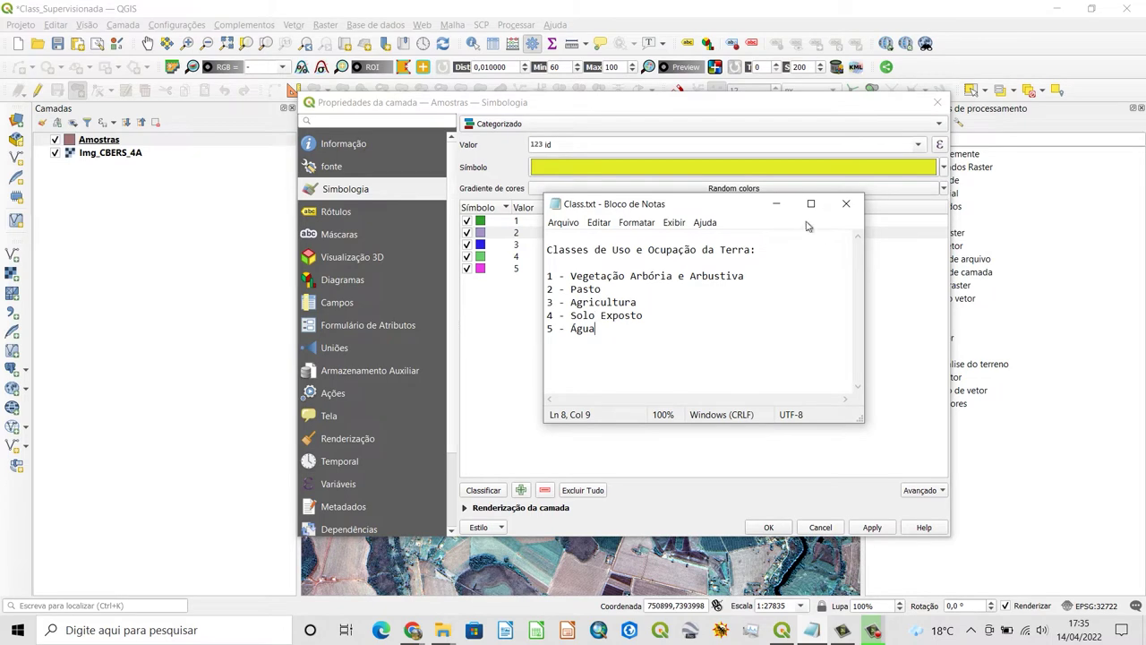
left_click(777, 203)
left_click(483, 245)
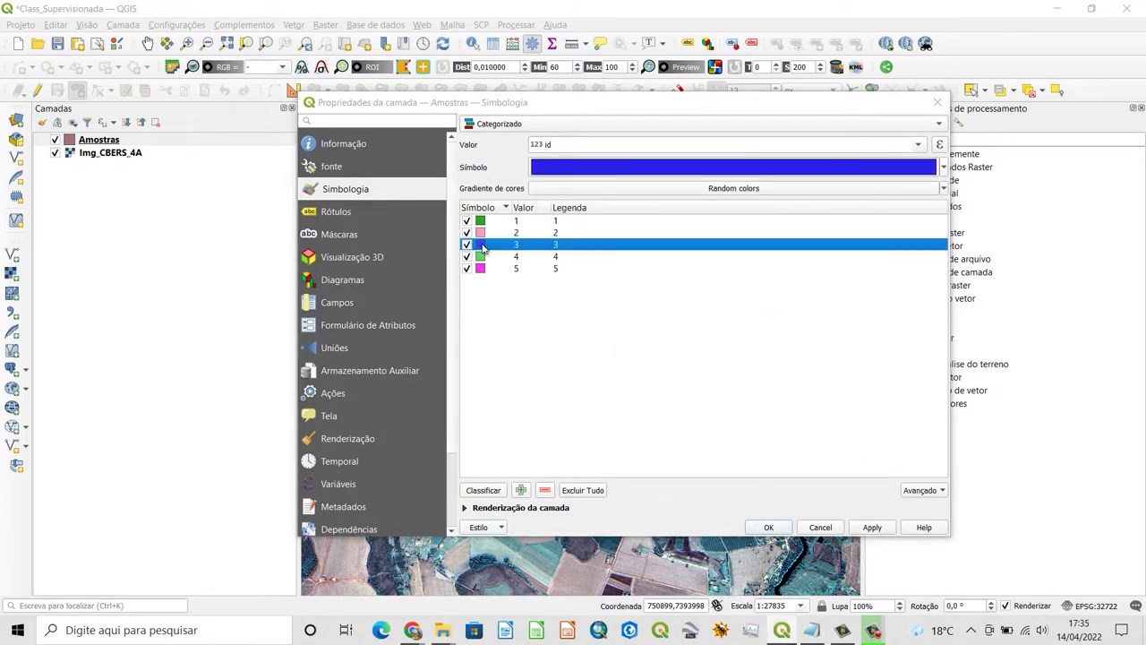
double_click(483, 245)
left_click(726, 330)
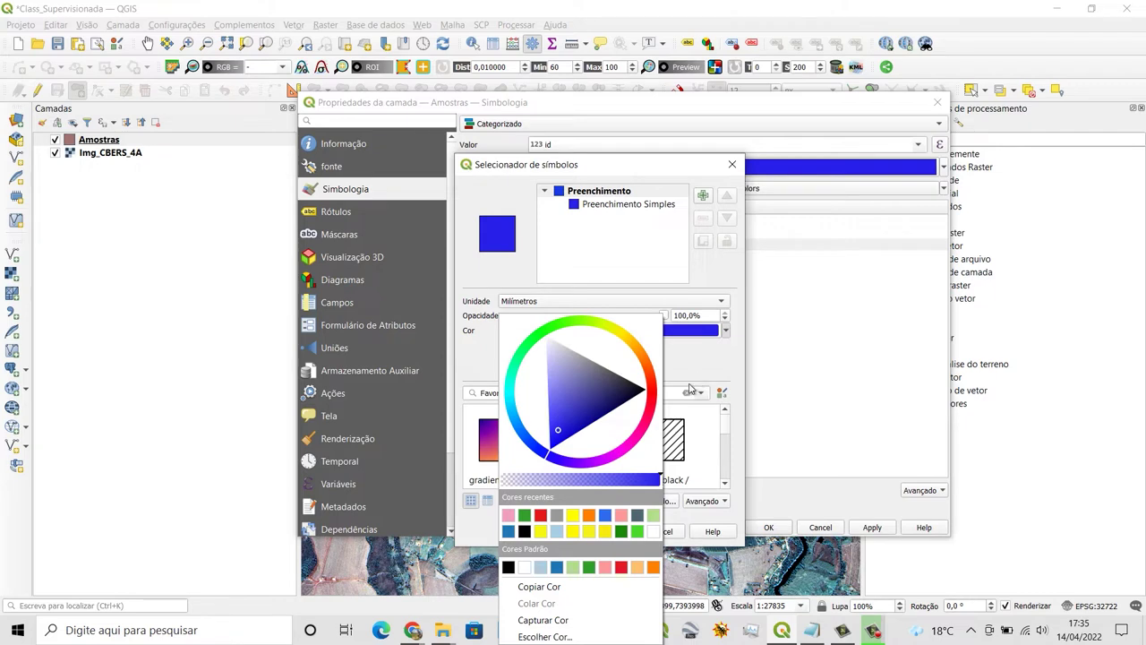
left_click(572, 520)
left_click(609, 531)
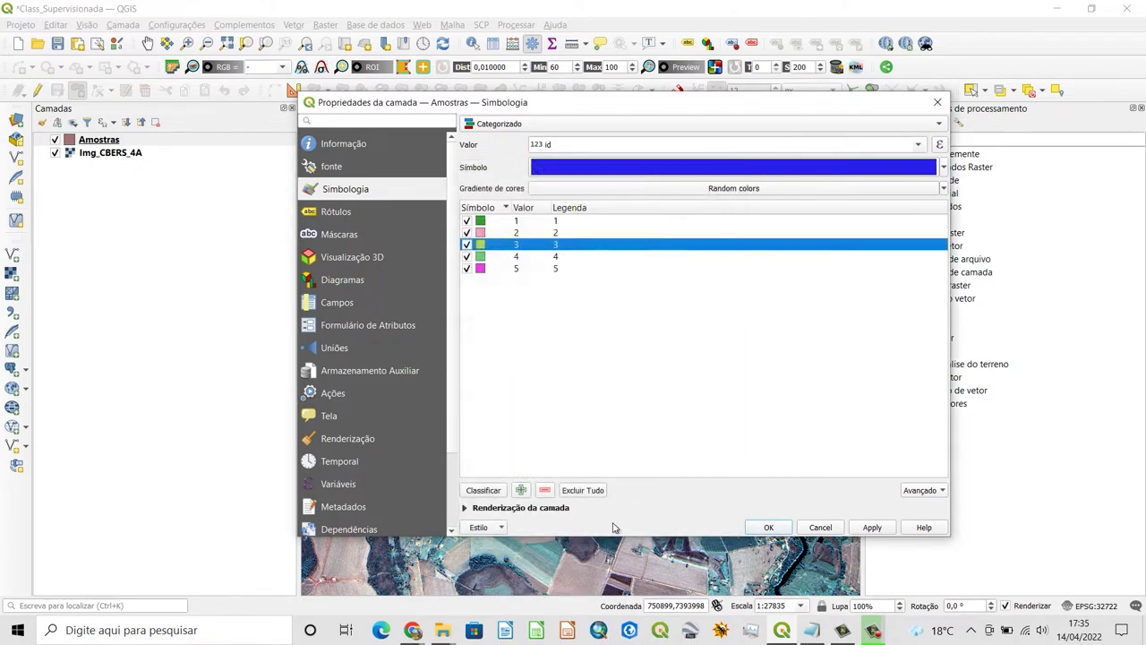
Set the fill color of category 4 to the recently used orange
left_click(479, 258)
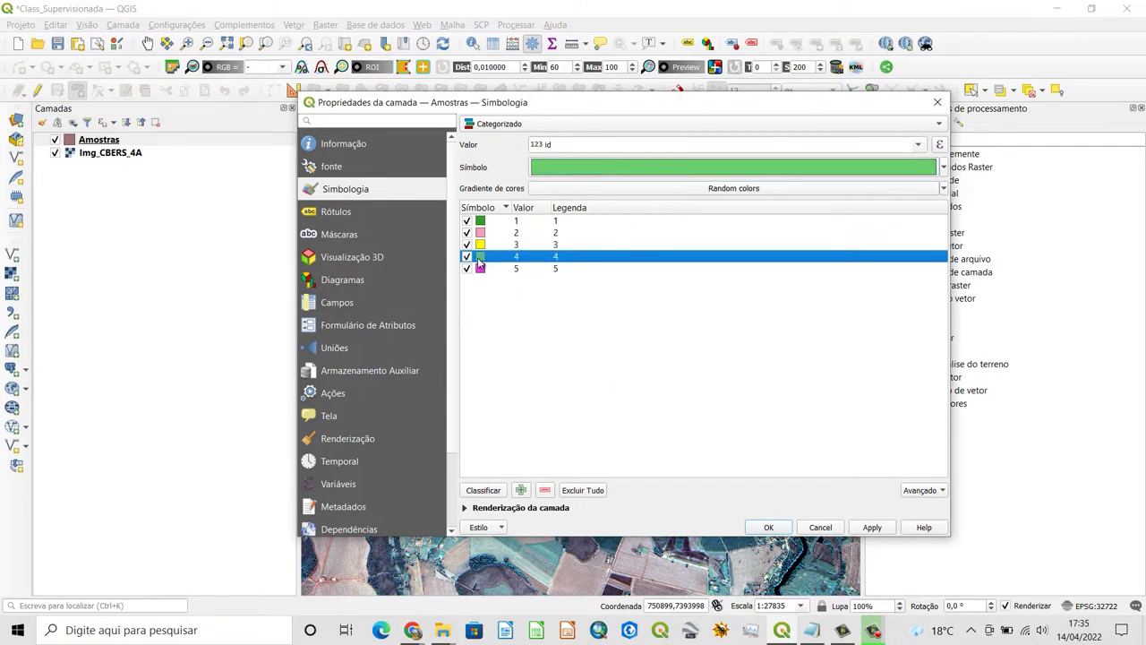
double_click(479, 260)
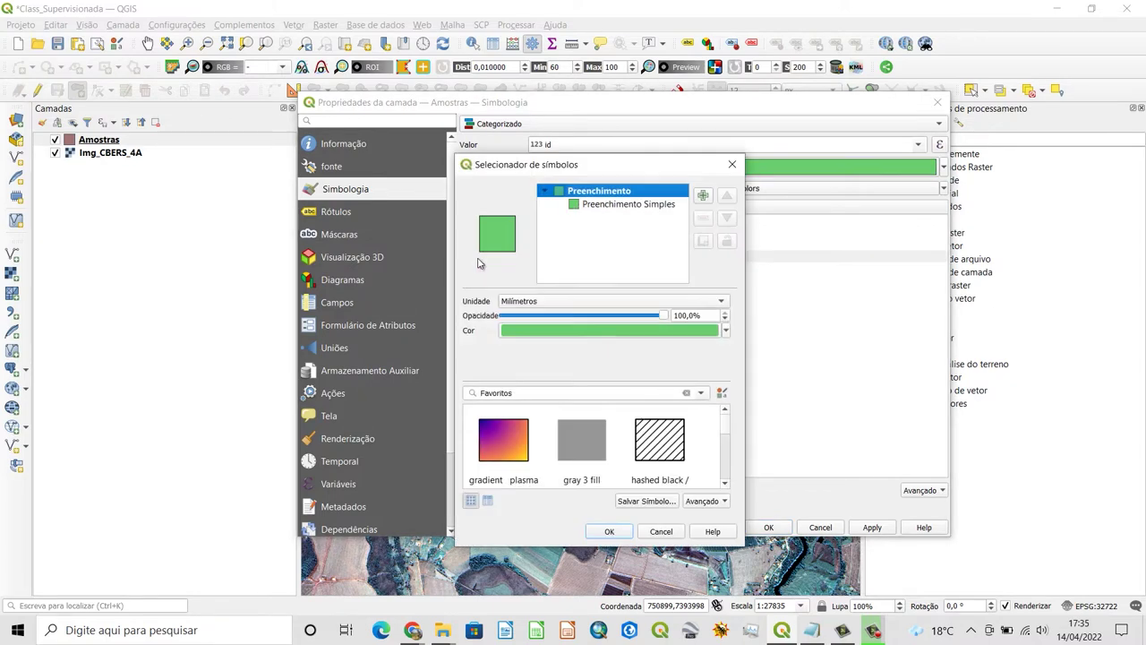
left_click(726, 330)
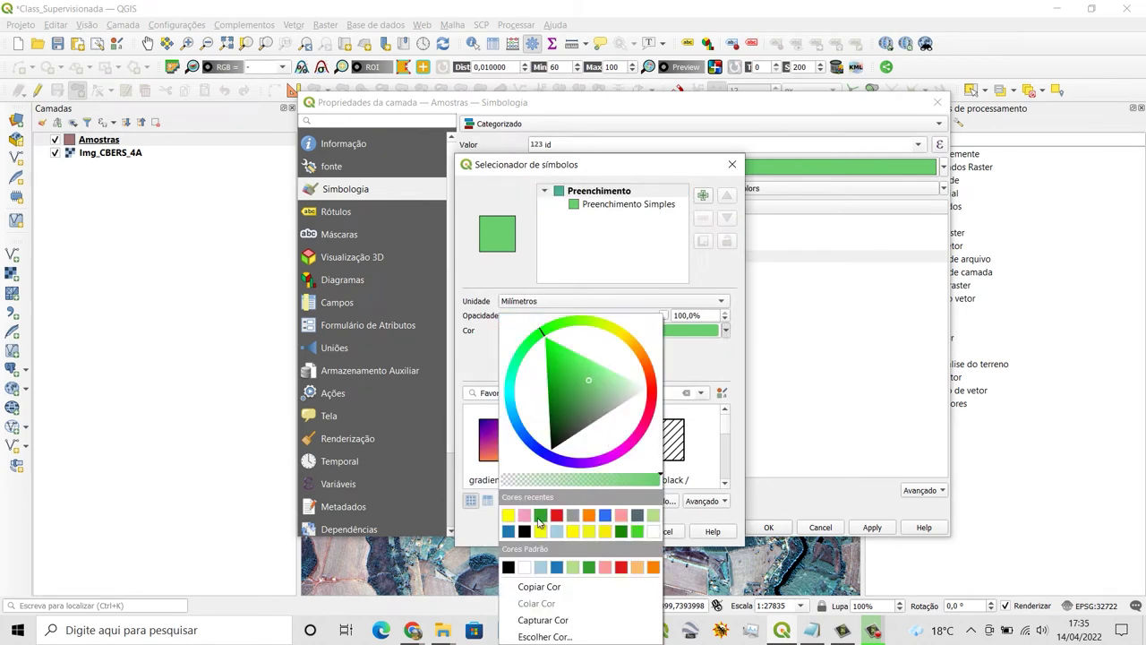
left_click(589, 515)
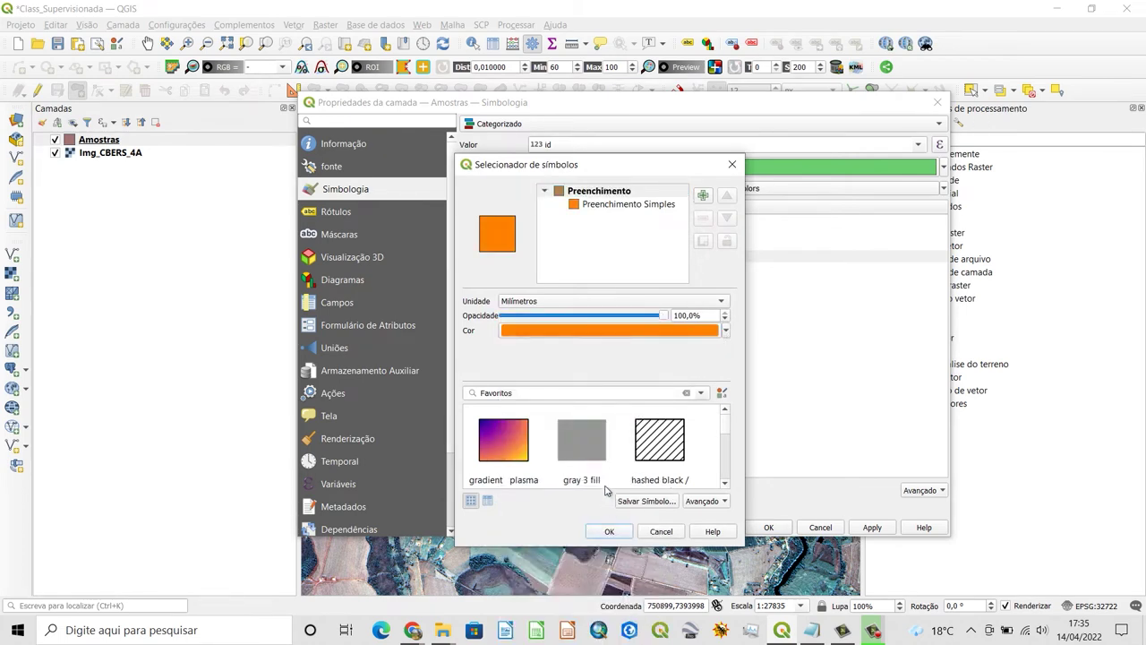
left_click(619, 536)
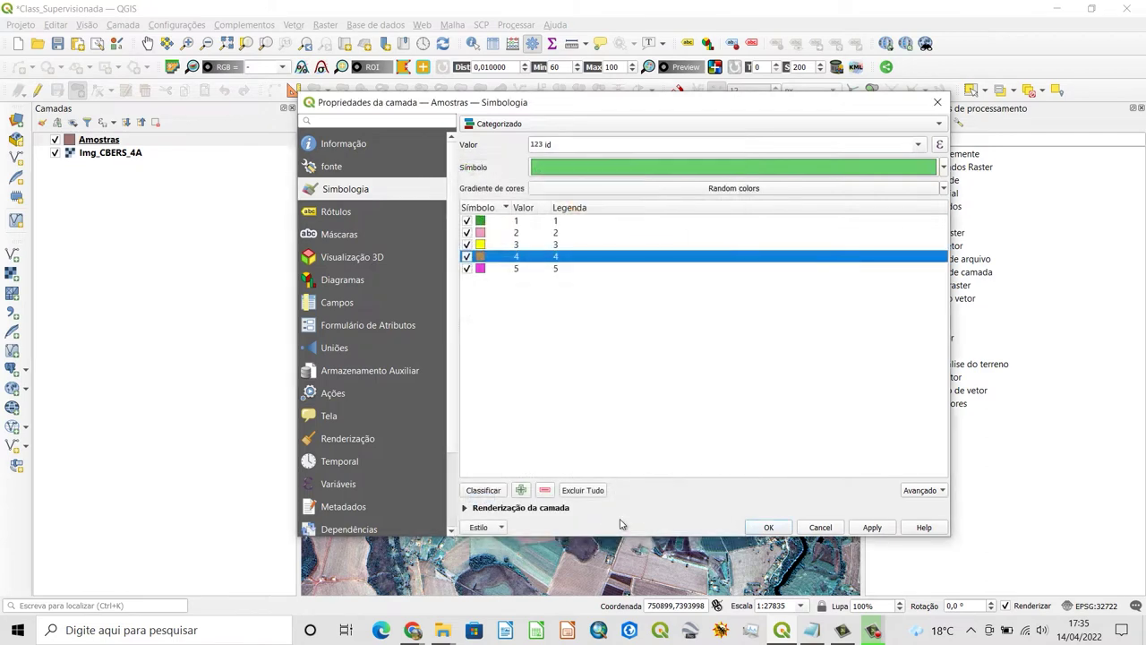
Set the fill color of category 5 to the recent blue, and apply the categorized style to the Amostras layer
double_click(481, 269)
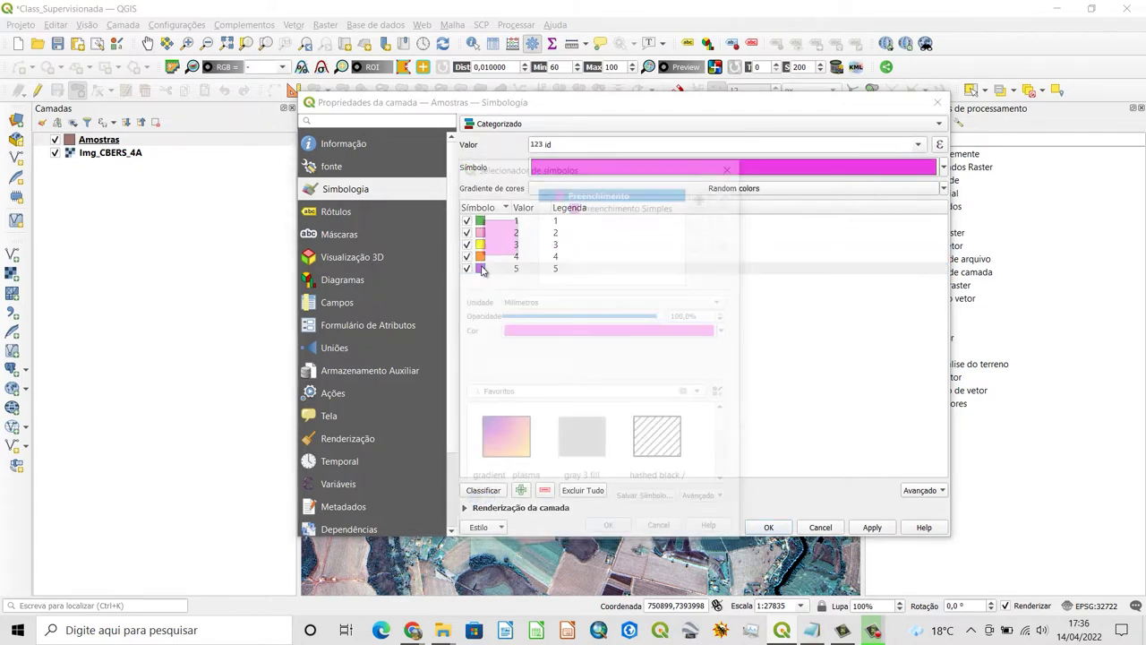
left_click(727, 331)
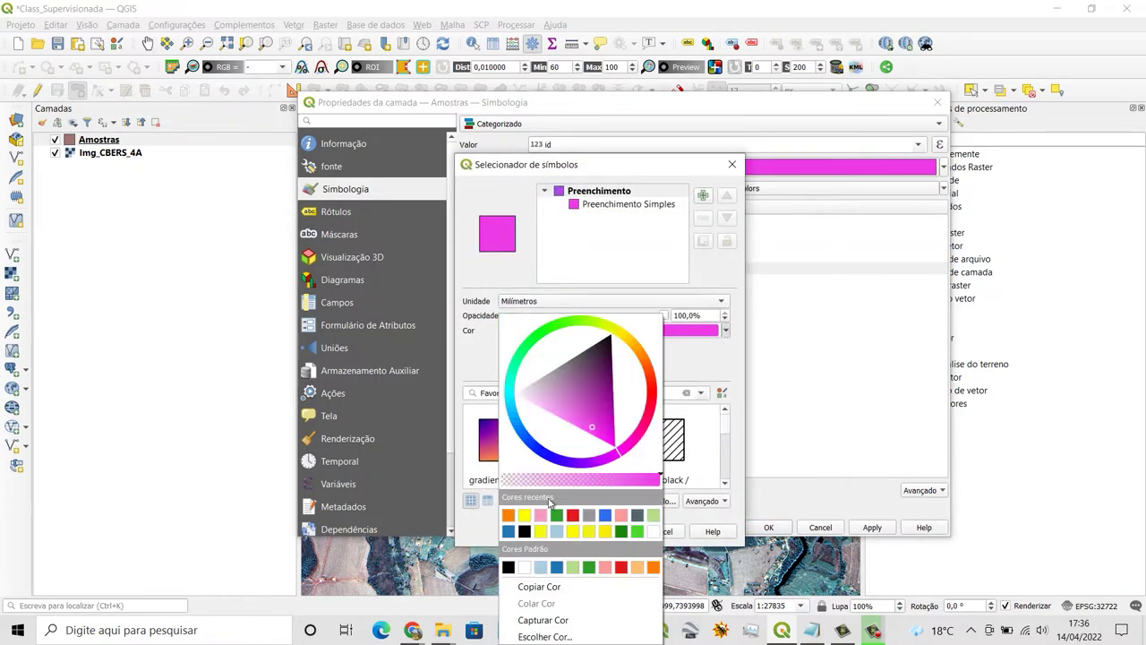
left_click(605, 515)
left_click(622, 535)
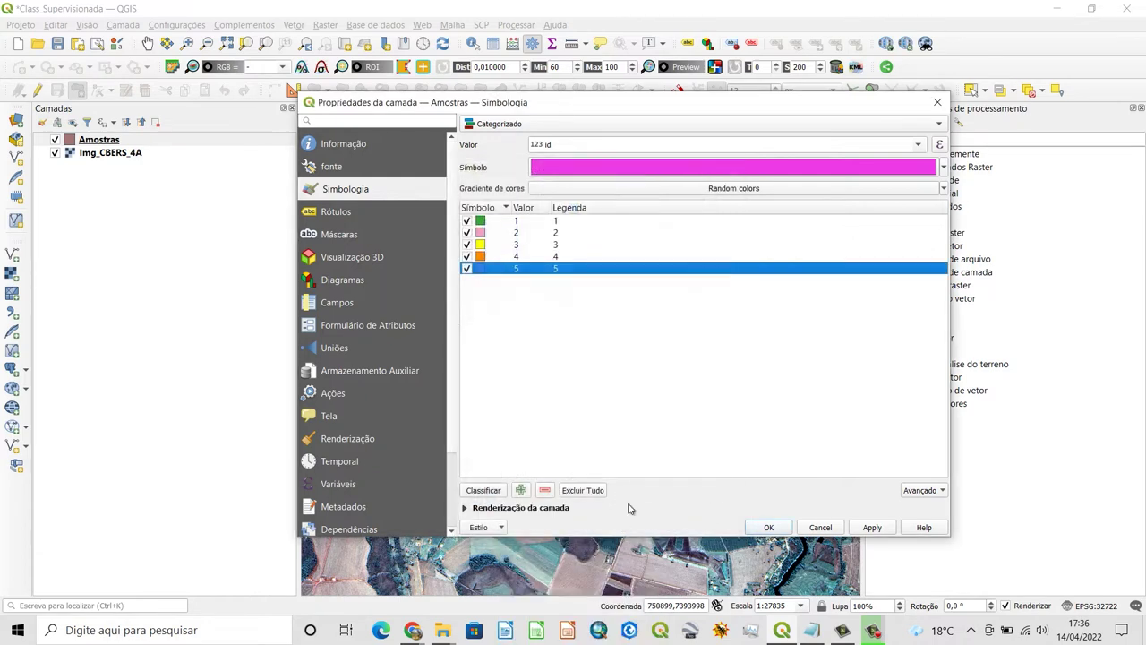
left_click(770, 527)
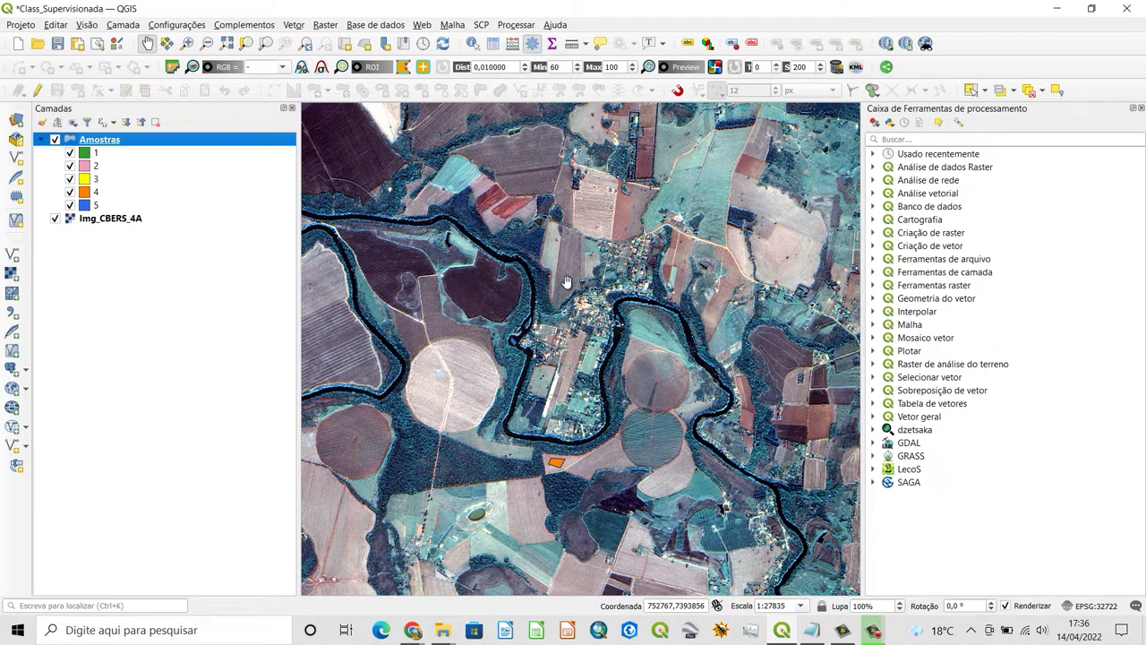
Examine the recolored sample polygons over the image, from the class 4 bare field to the class 3 and 1 samples
scroll(631, 257, "down", 1)
scroll(576, 296, "up", 3)
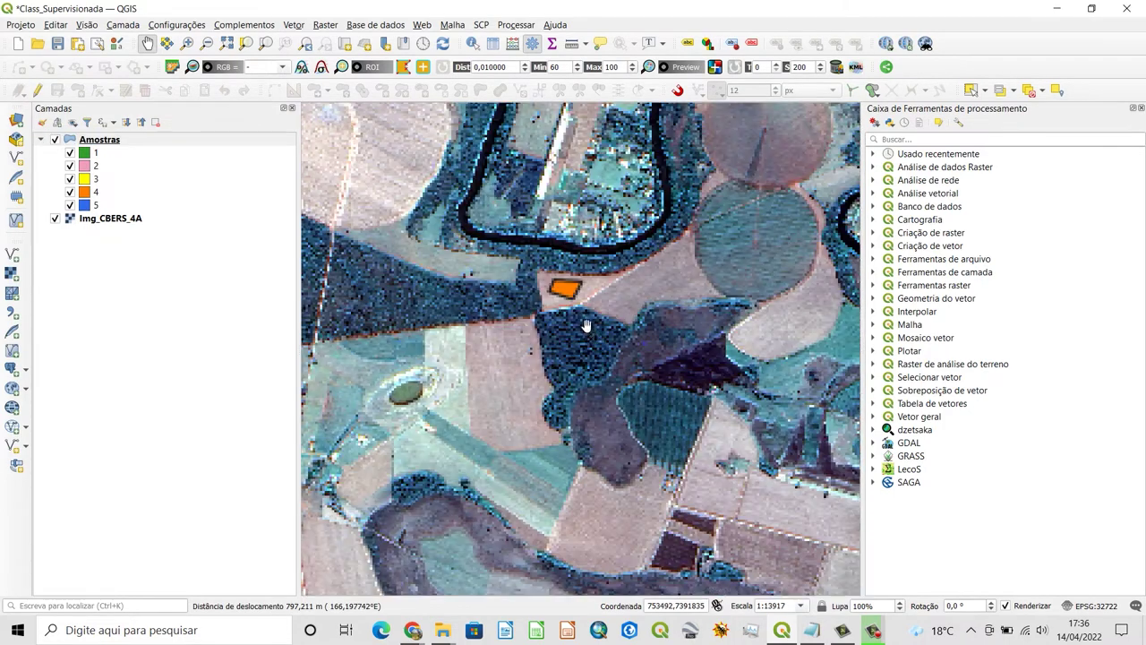
scroll(576, 295, "up", 1)
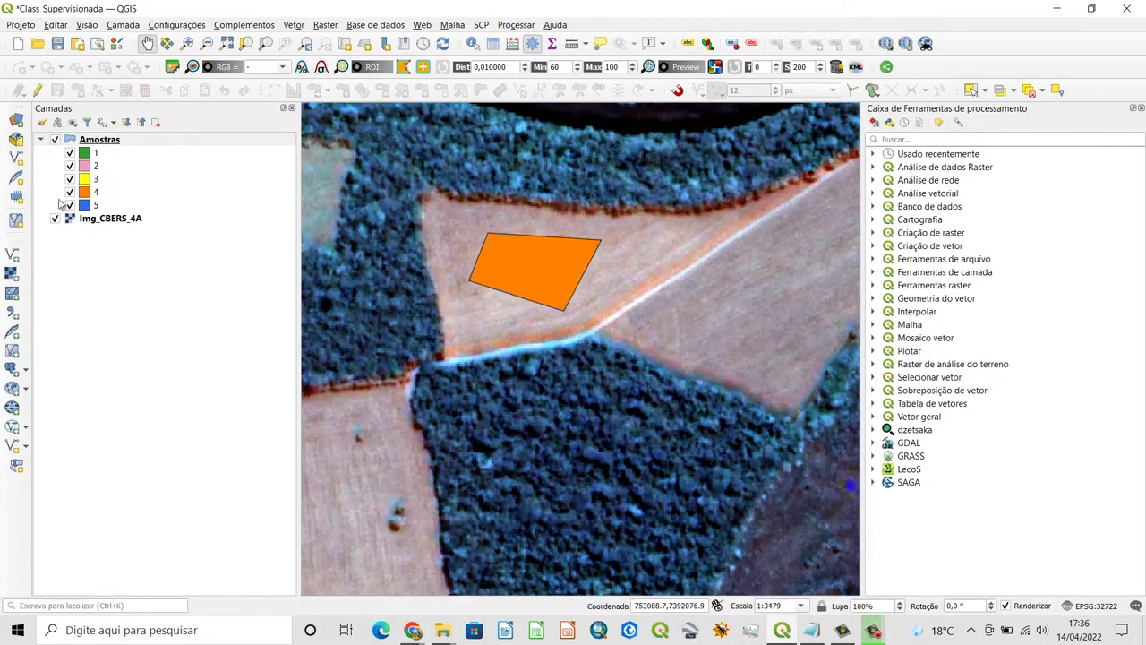
scroll(532, 217, "down", 1)
left_click_drag(532, 217, 750, 396)
scroll(608, 429, "up", 2)
scroll(550, 422, "down", 3)
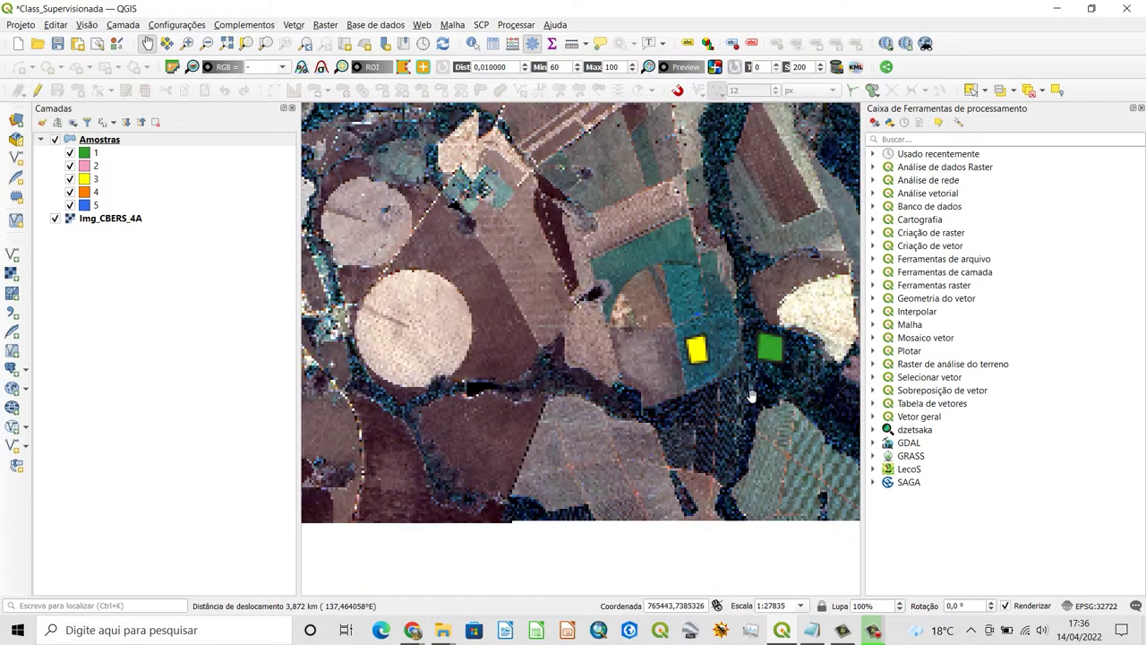
scroll(674, 343, "up", 1)
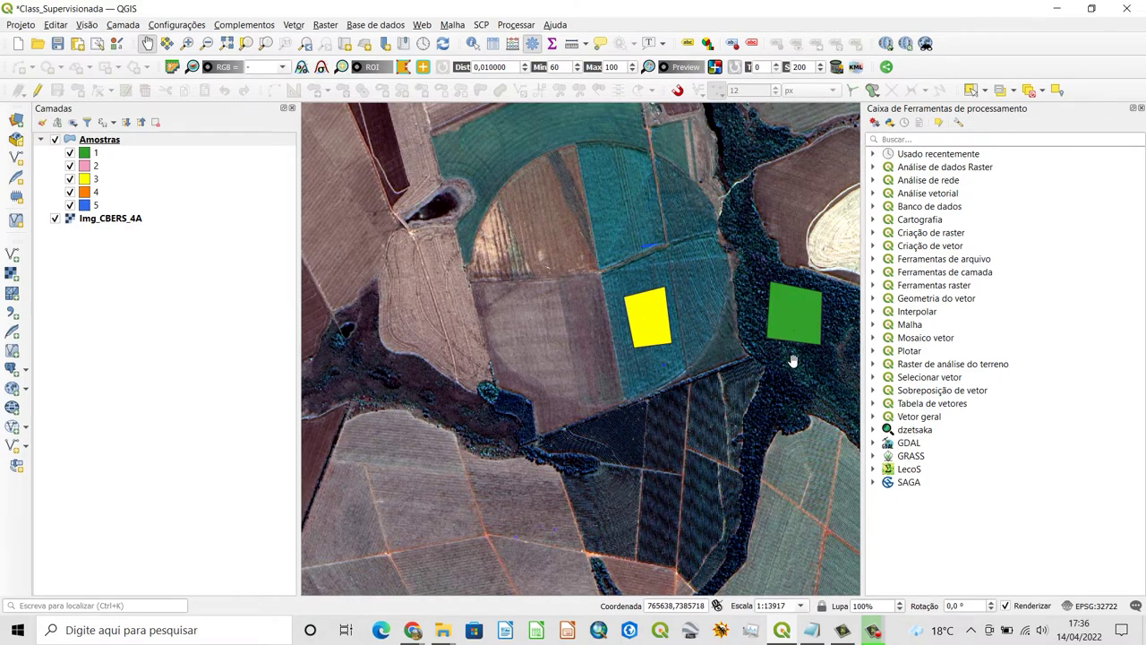
left_click_drag(794, 353, 716, 402)
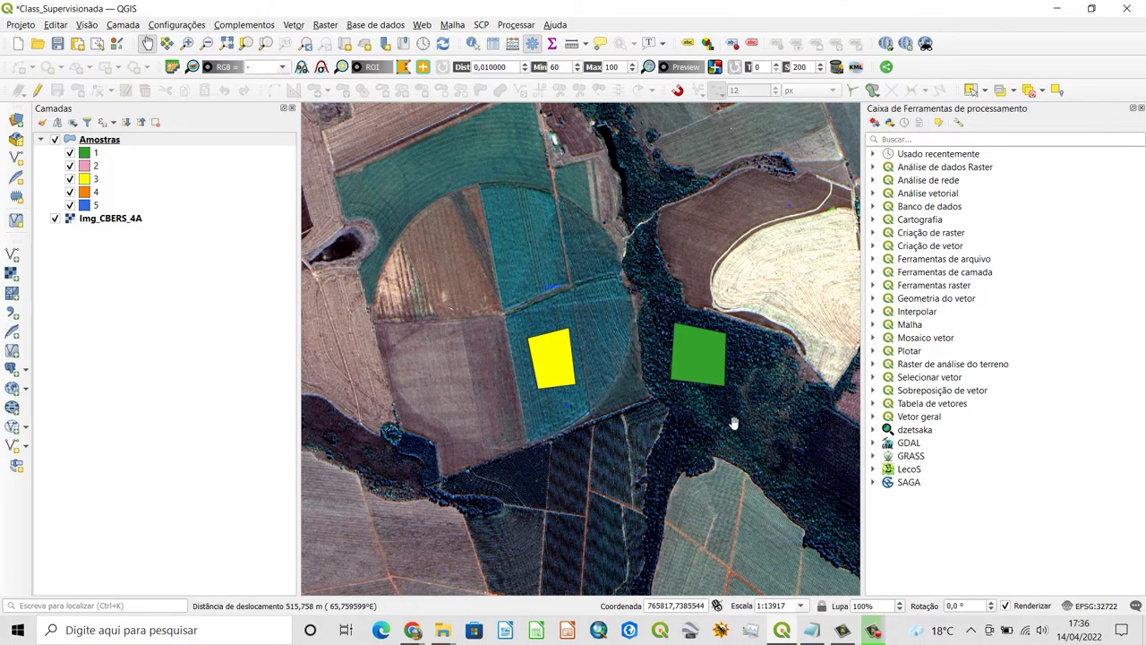
Review the id values of all samples in the Amostras attribute table, and view the sample polygons with Img_CBERS_4A temporarily hidden
scroll(733, 423, "down", 3)
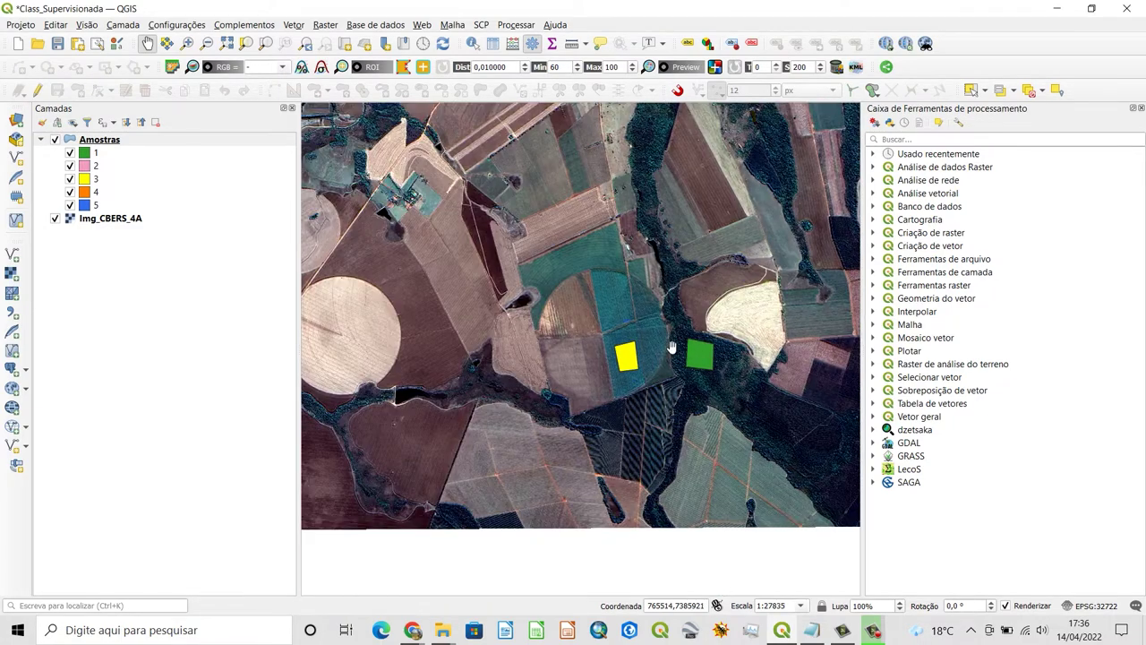
left_click_drag(687, 411, 606, 378)
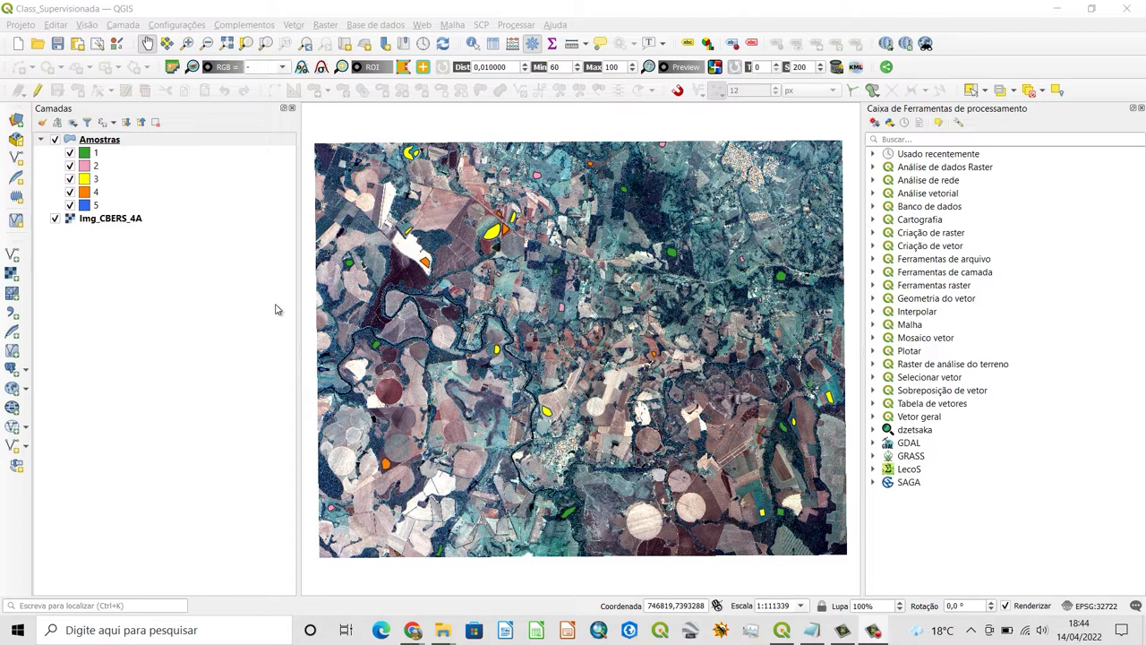
right_click(95, 142)
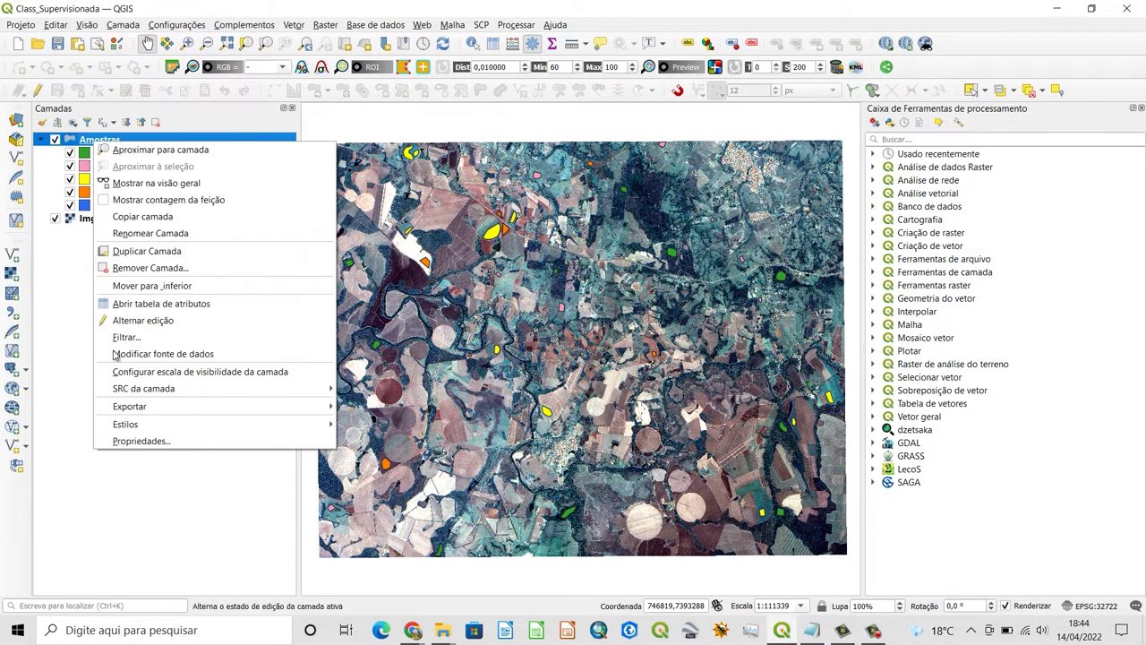
left_click(143, 303)
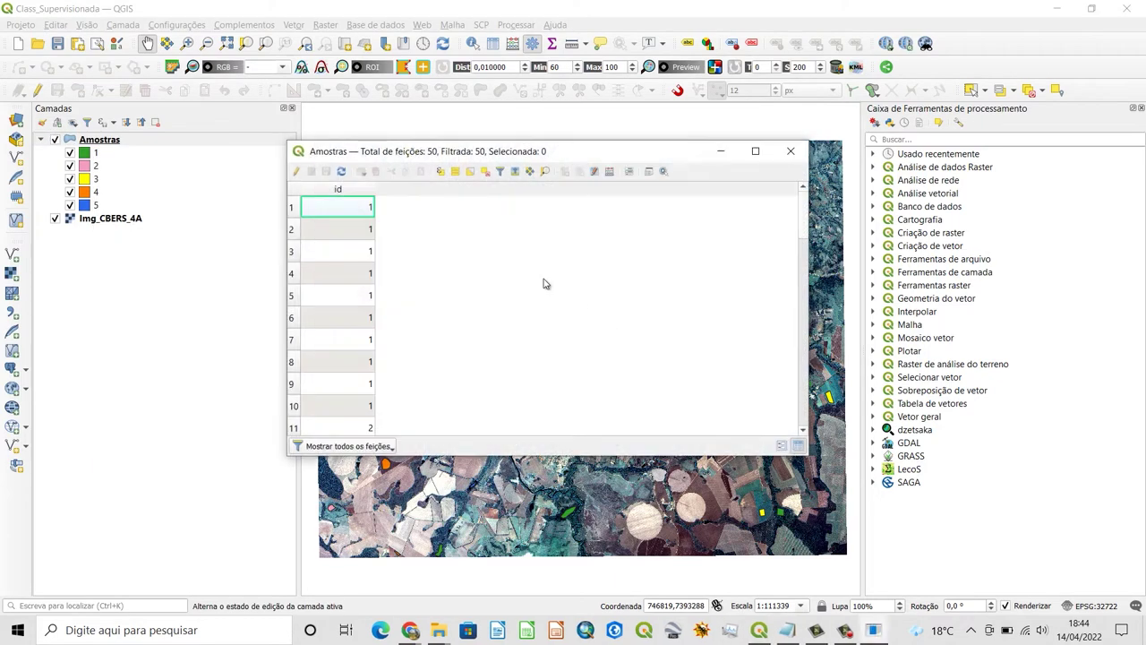
left_click_drag(804, 213, 802, 413)
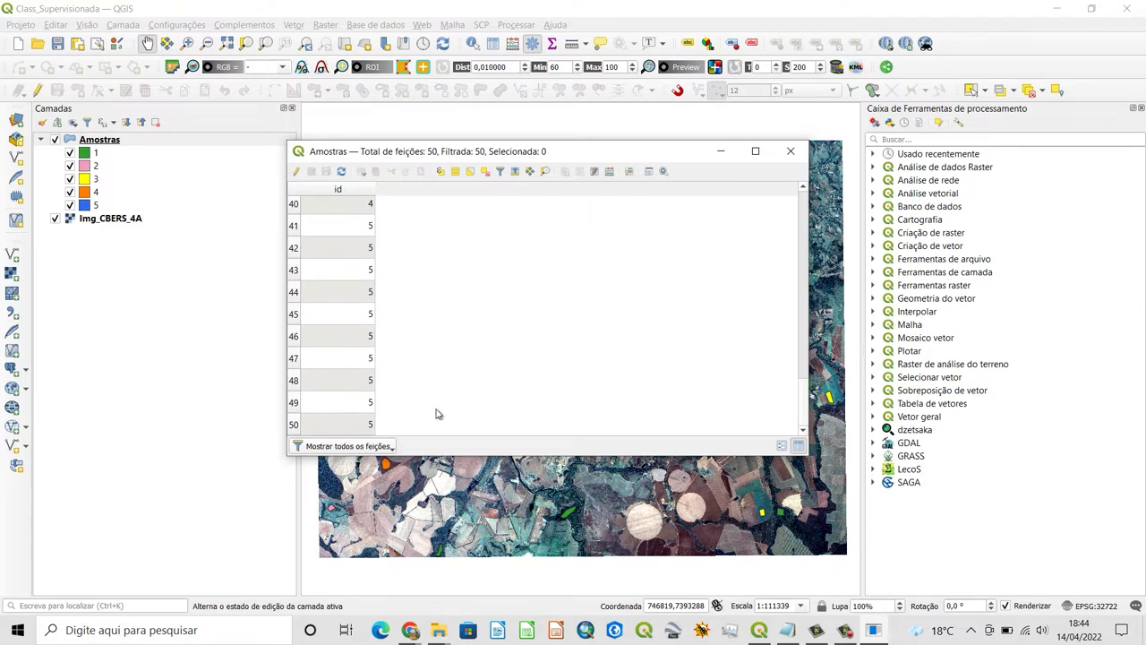
left_click_drag(803, 406, 805, 205)
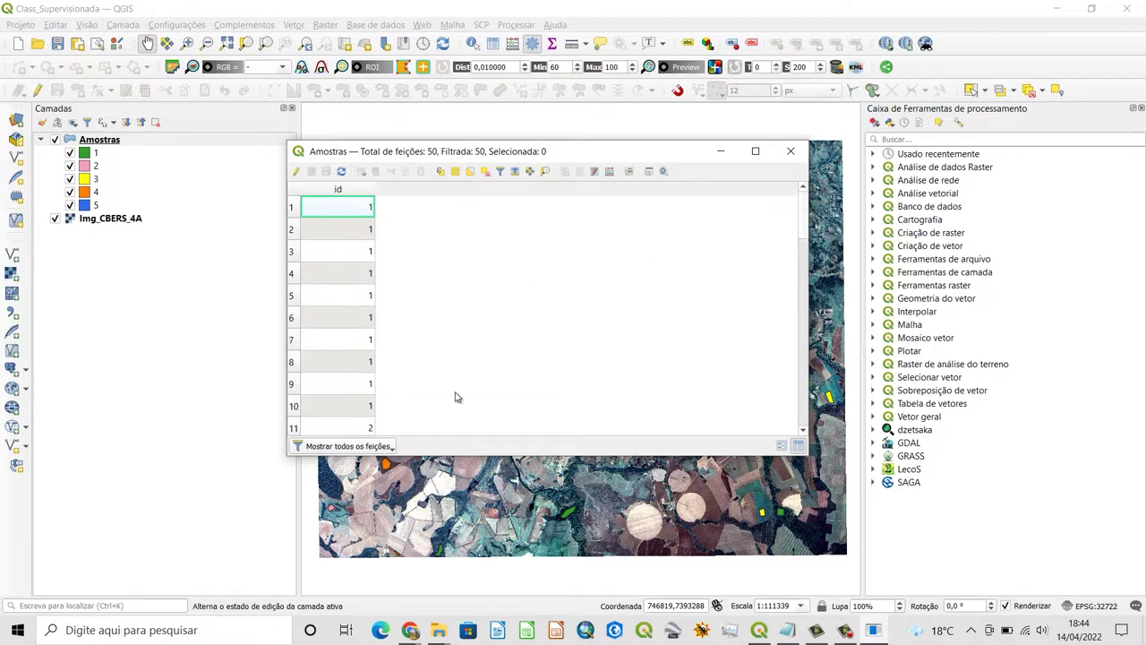
left_click(791, 150)
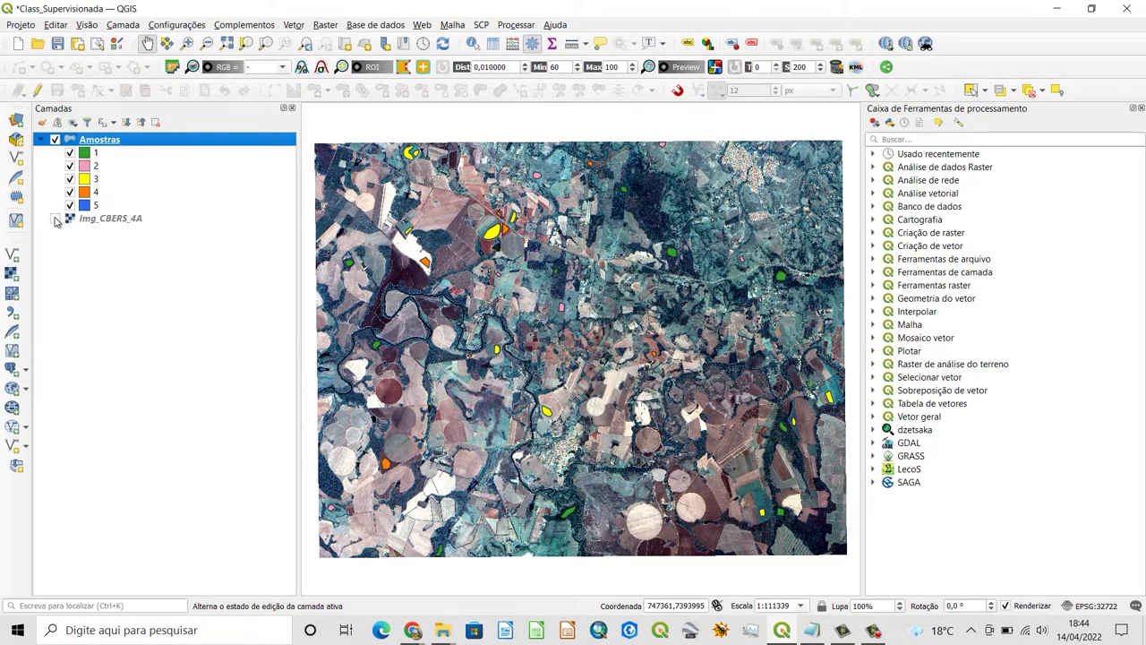
left_click(55, 219)
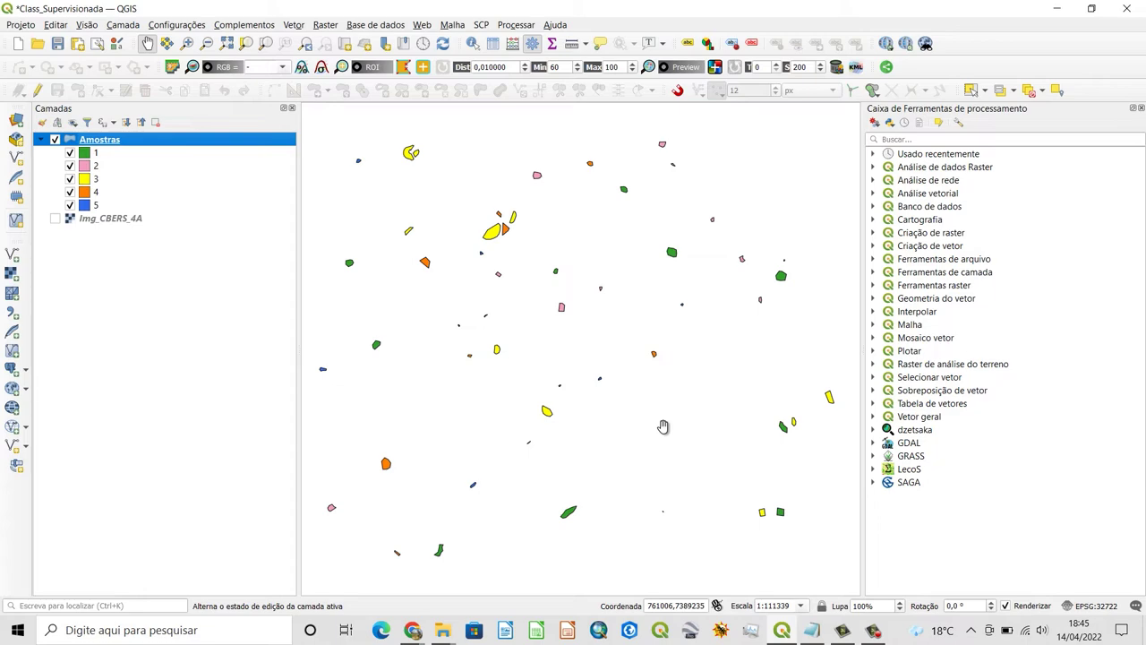
left_click(55, 219)
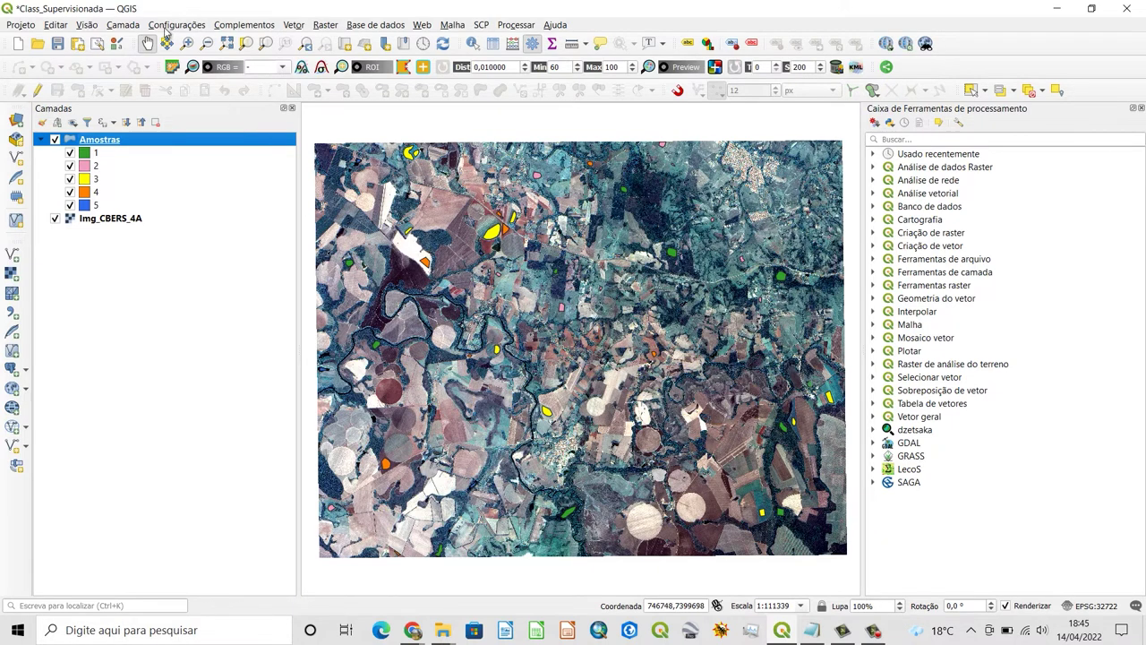
Search all available plugins for "Dzets" and view the description of the dzetsaka : Classification tool plugin
left_click(240, 25)
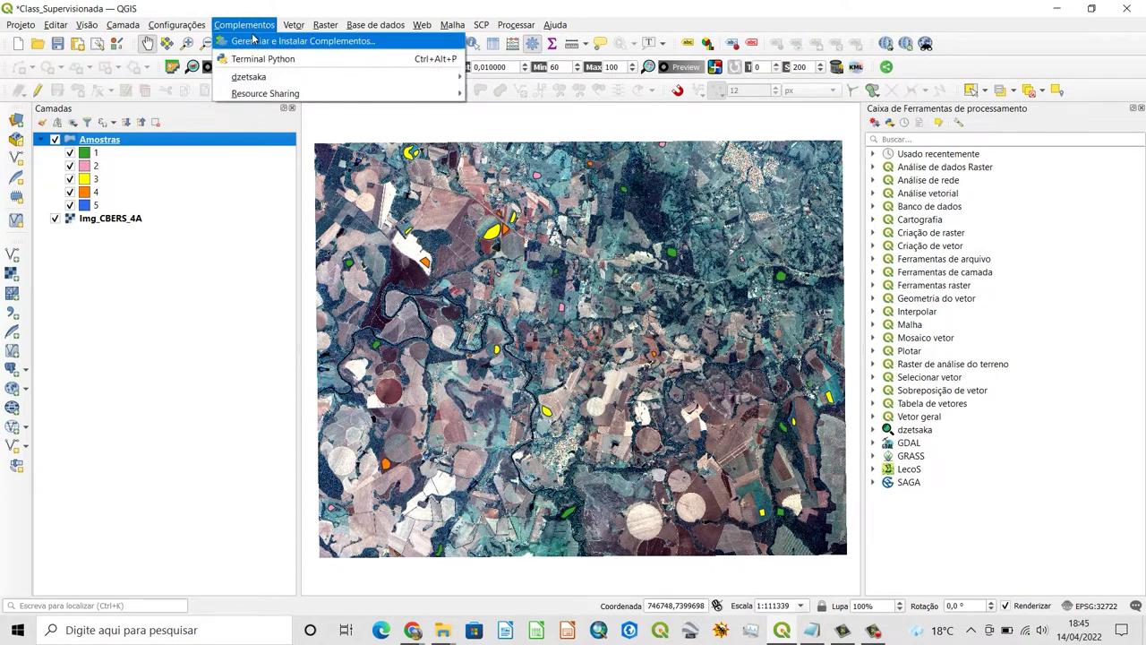
left_click(266, 43)
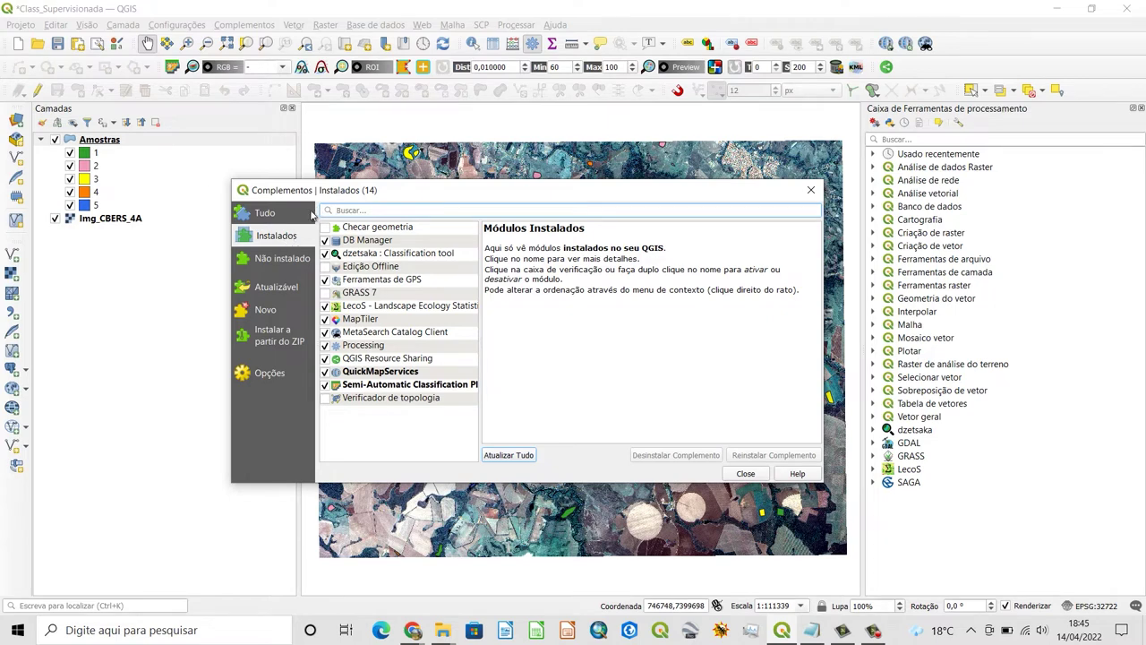
left_click(266, 215)
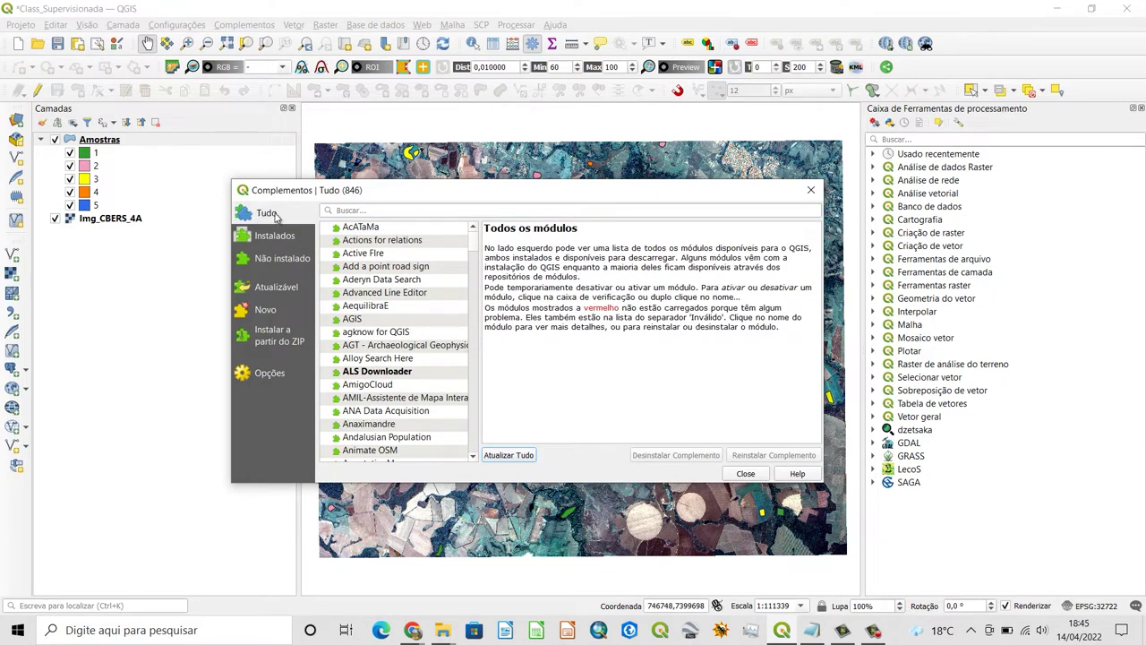
left_click(350, 211)
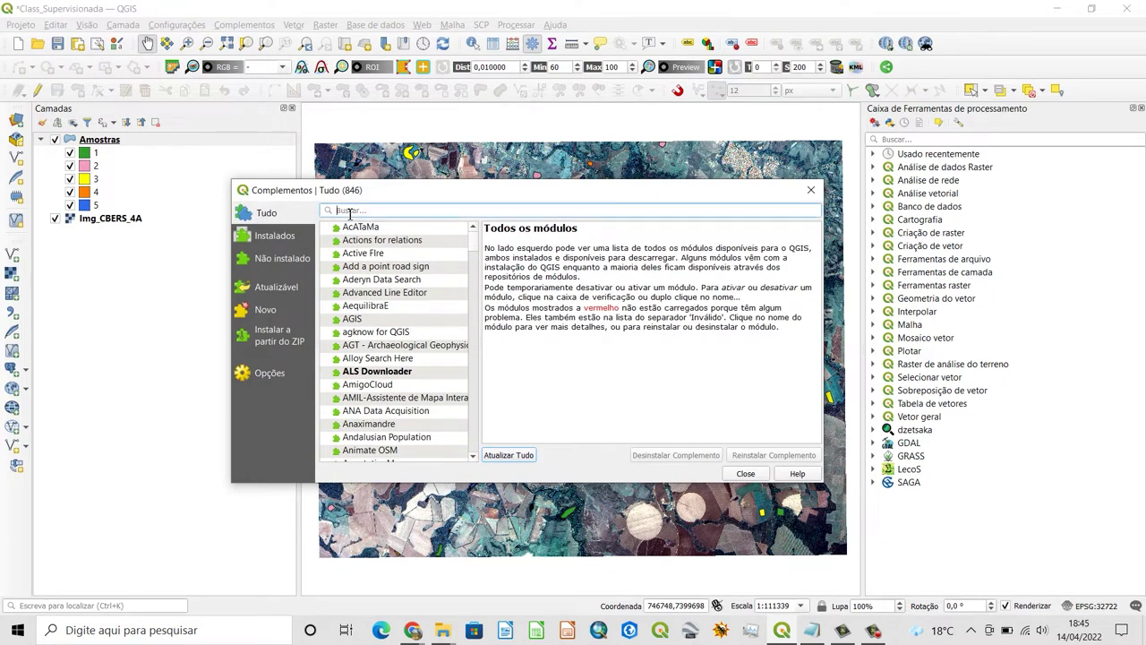
type("d")
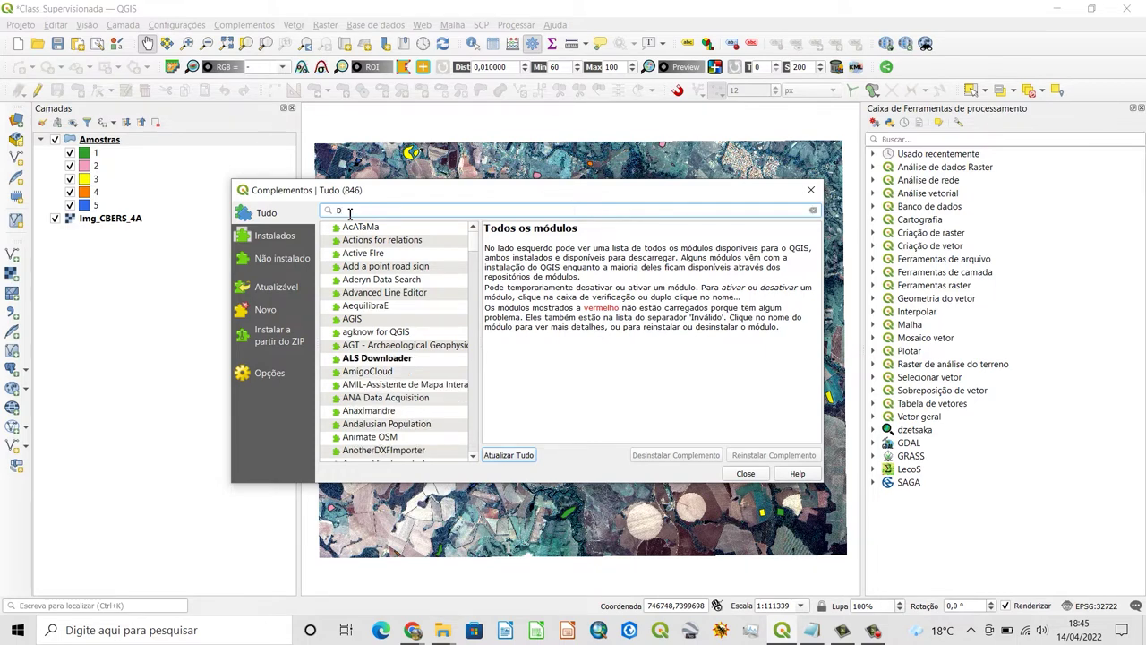
type("zets")
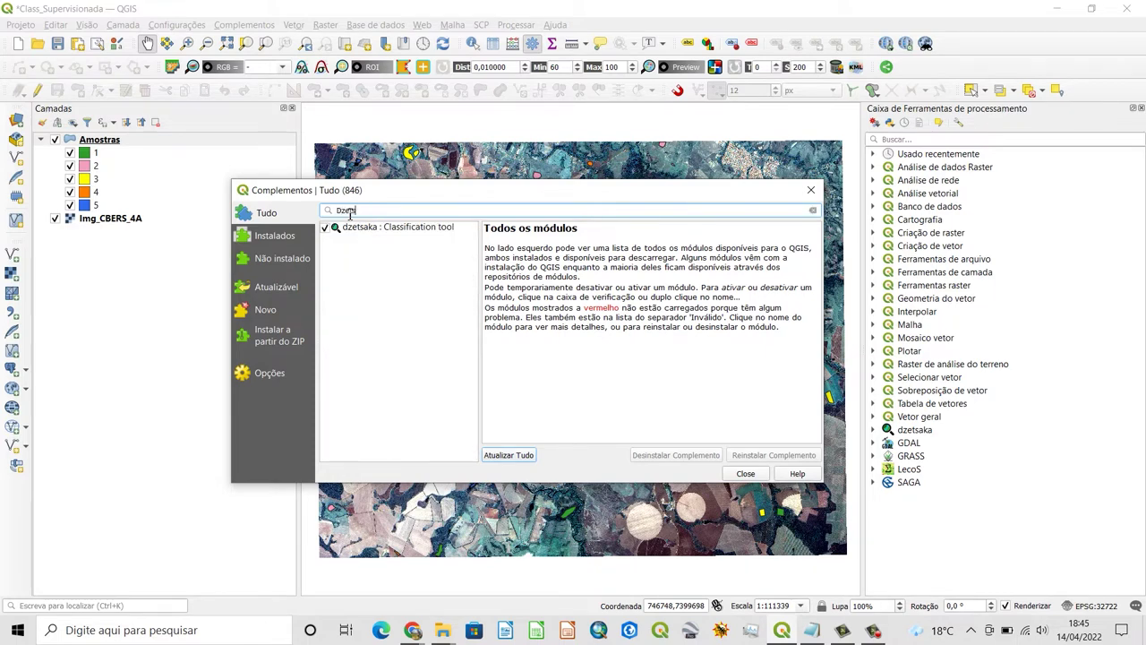
type("ka")
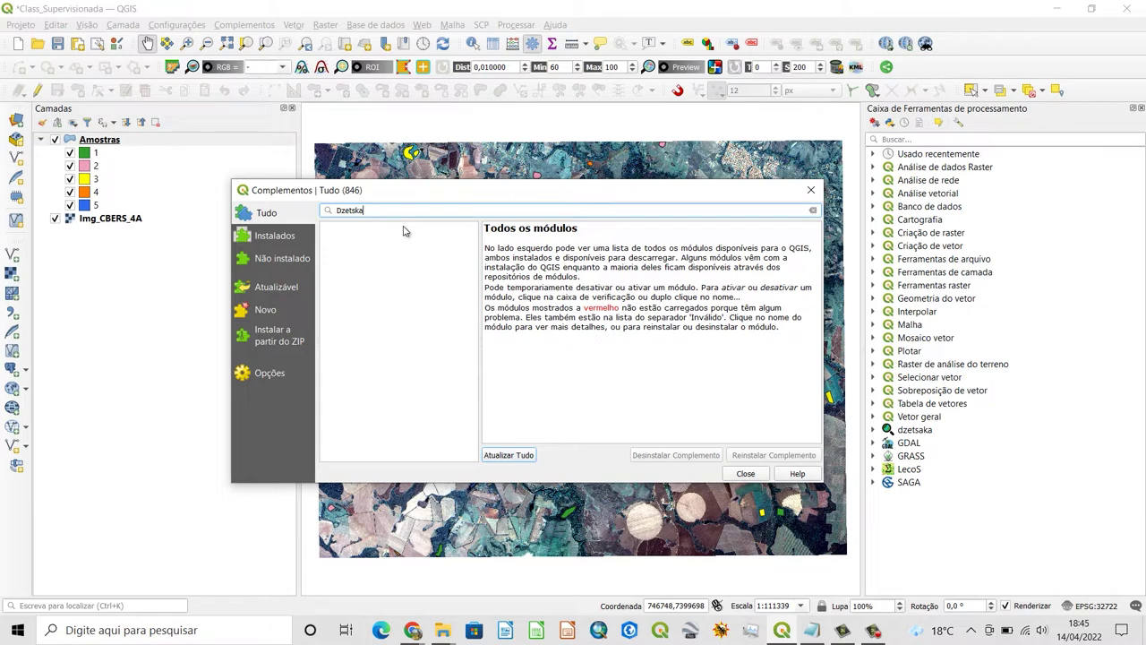
key("BackSpace")
key("BackSpace")
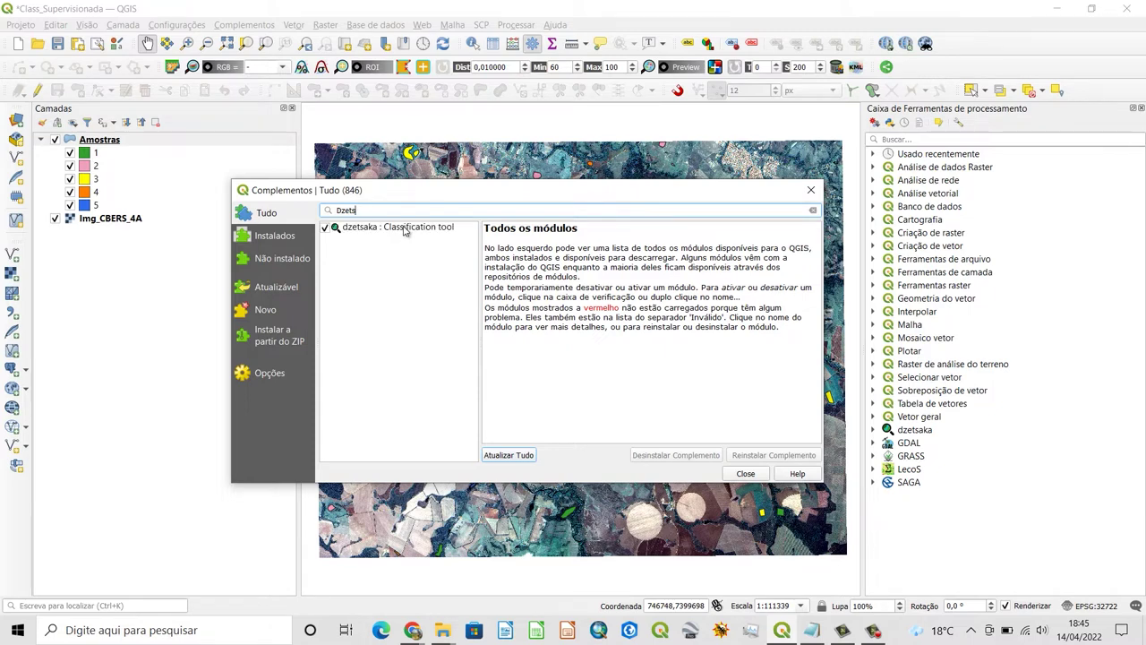
left_click(405, 228)
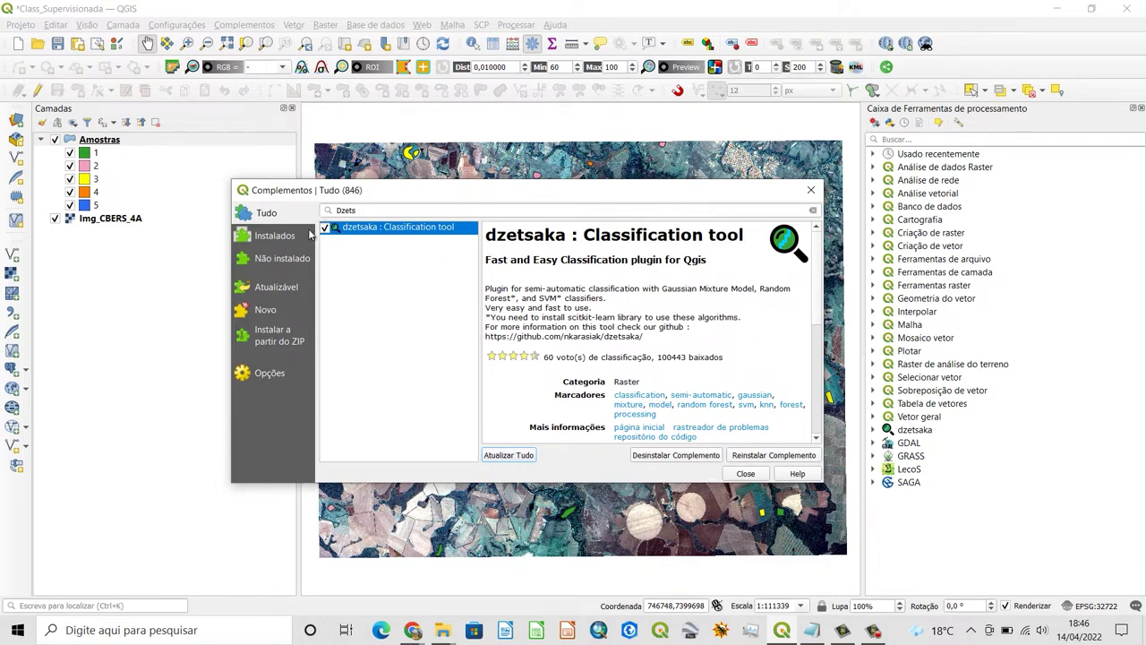
Clear the plugin search, check for dzetsaka among the installed plugins, and close the plugin manager
left_click_drag(362, 213, 331, 213)
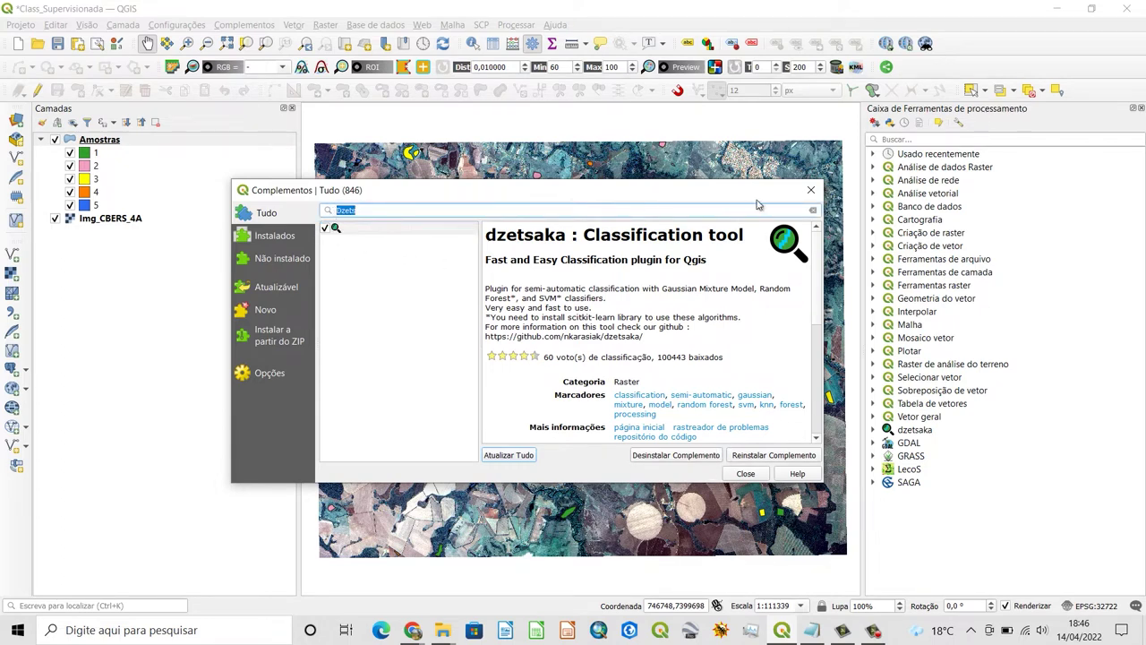
key("BackSpace")
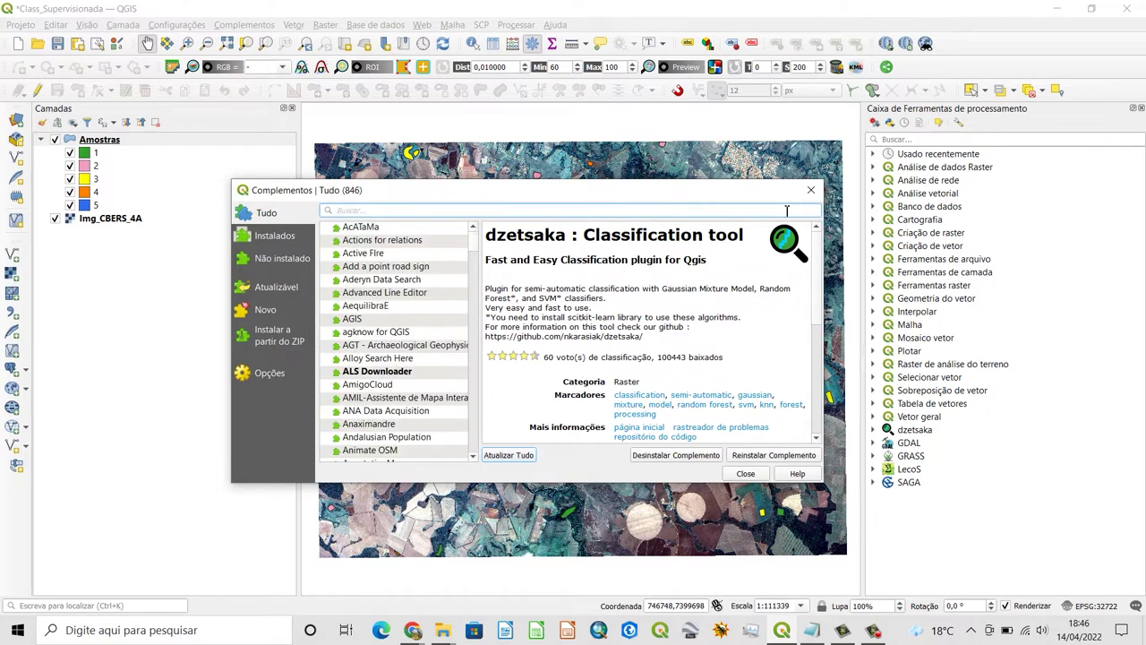
left_click(267, 238)
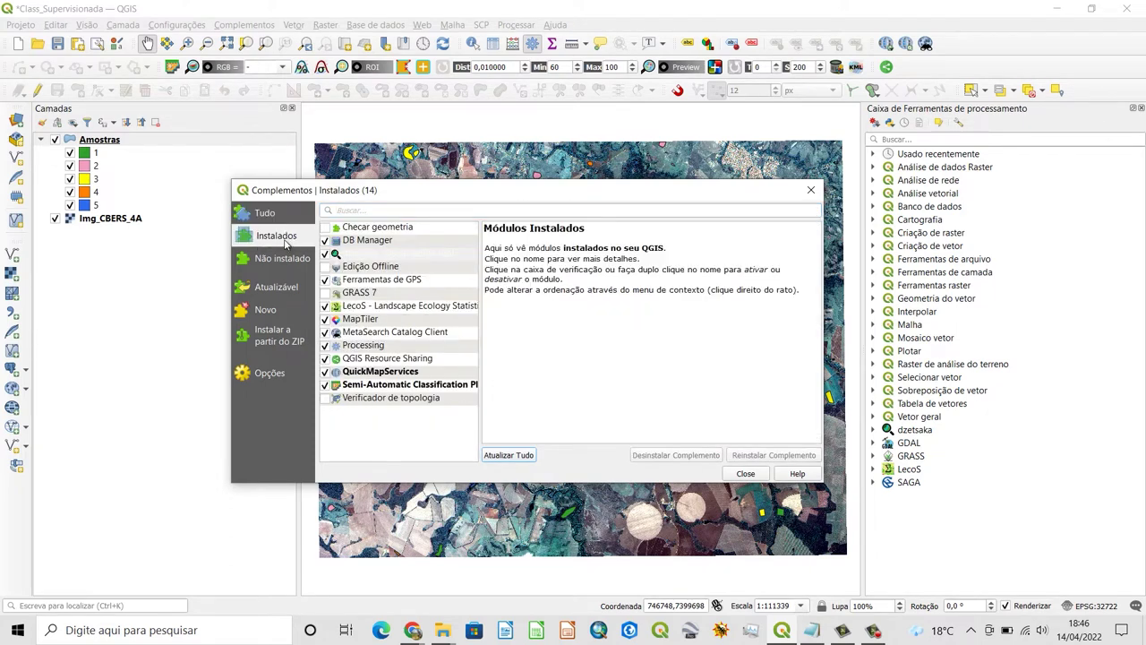
left_click(377, 256)
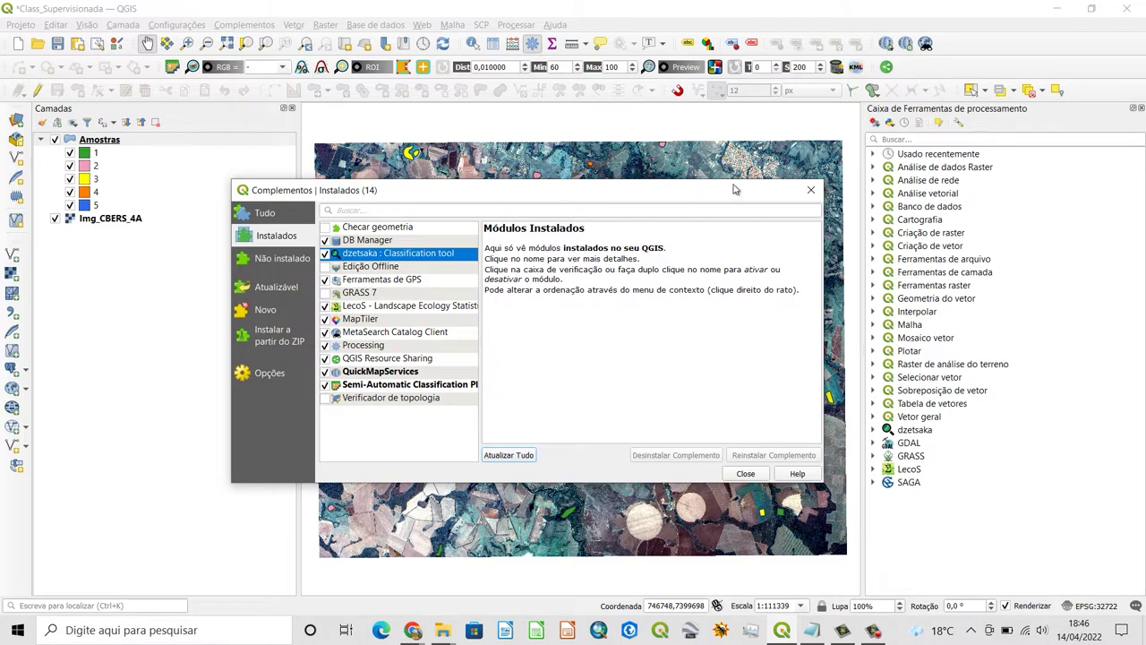
left_click(811, 191)
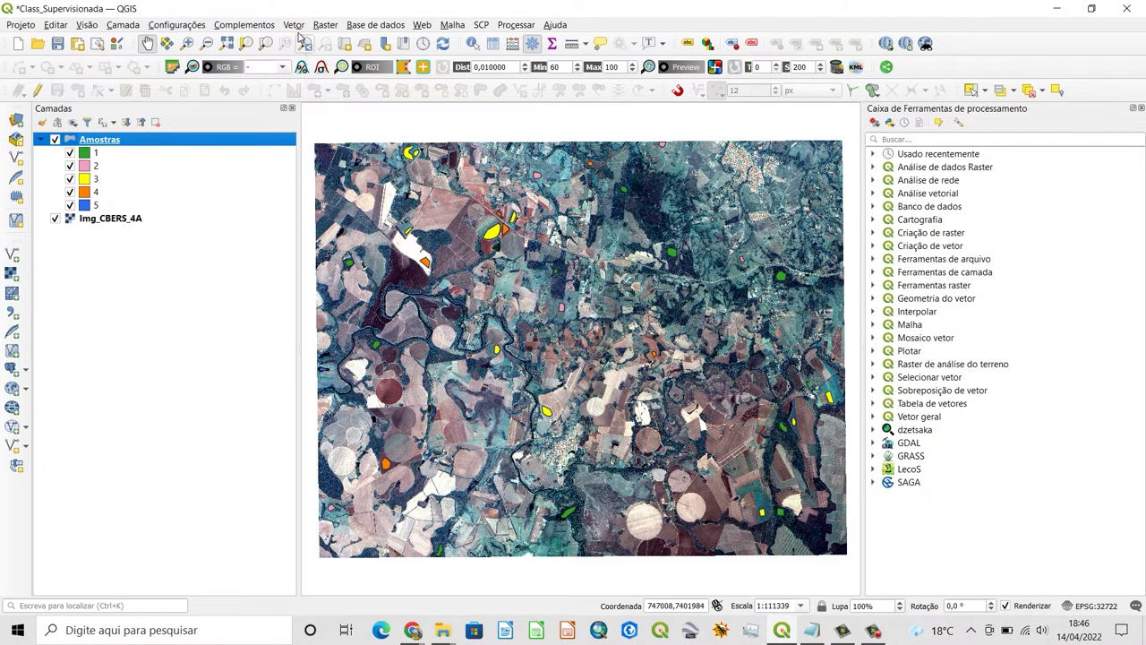
Open the dzetsaka classification dock and enlarge it below the layer list
left_click(266, 27)
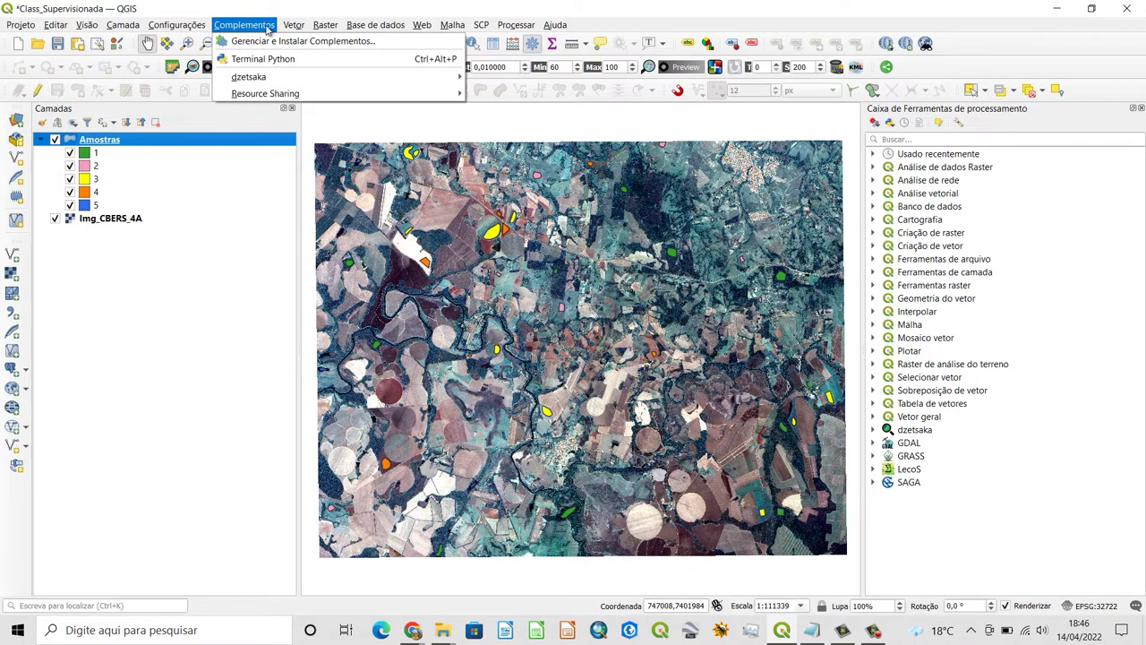
mouse_move(258, 79)
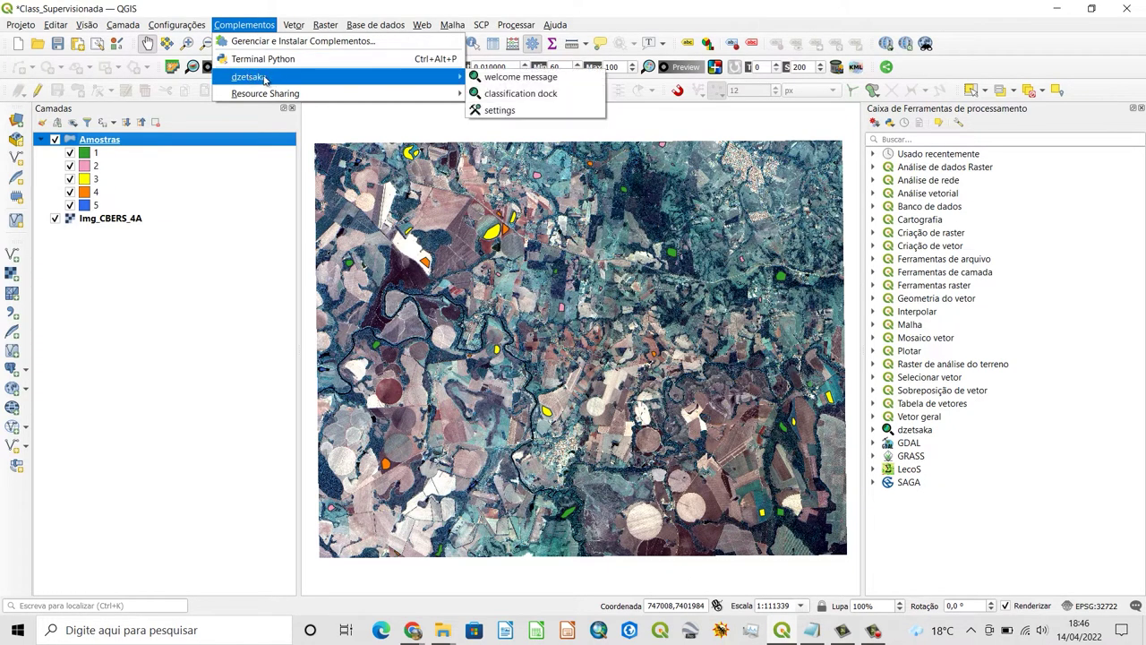
left_click(536, 95)
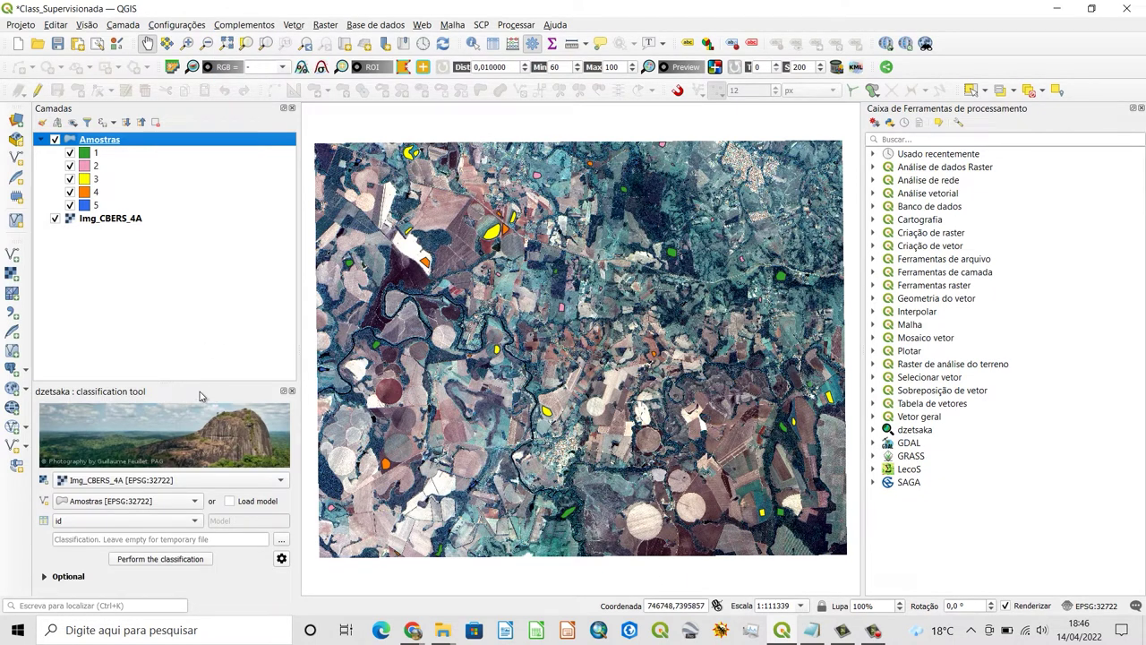
left_click_drag(185, 381, 183, 274)
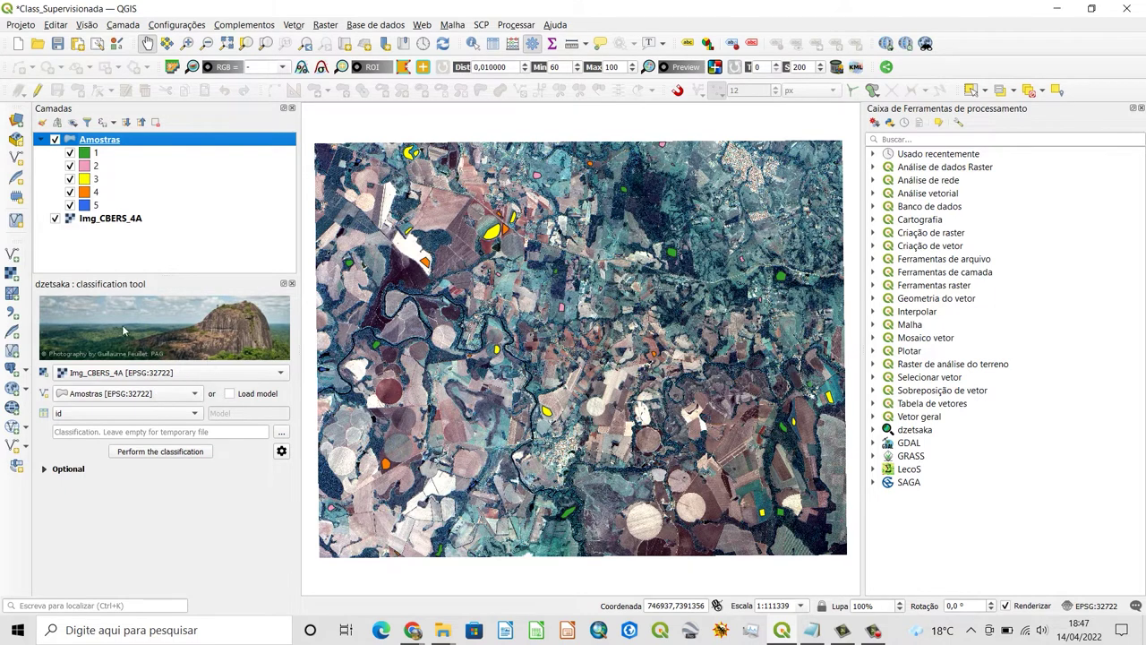
Choose Img_CBERS_4A as the image to classify and Amostras as the training sample layer
left_click(178, 376)
left_click(177, 376)
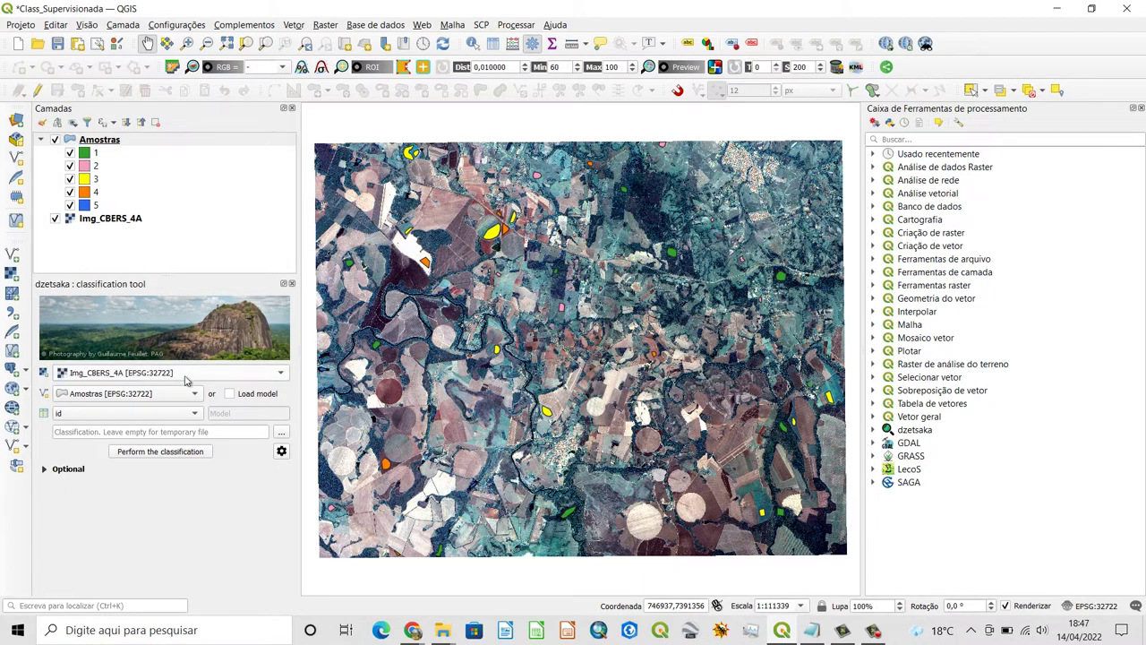
left_click(128, 398)
left_click(152, 399)
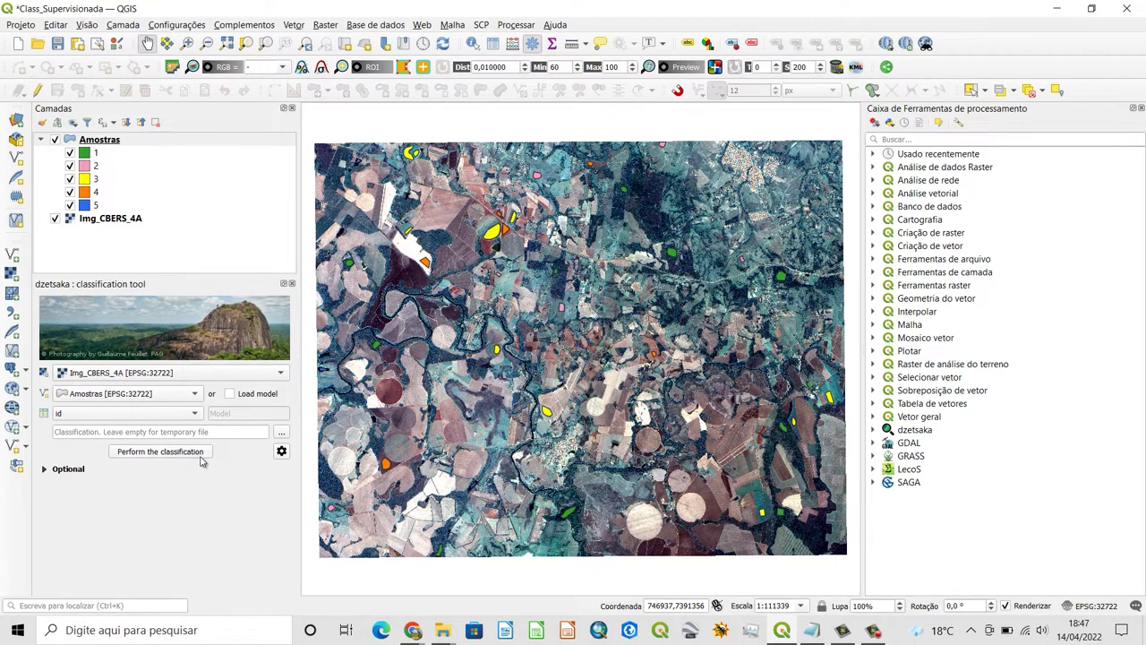
Set the classification output file to Class_Super.tif in the Raster folder of SIG_Geotecnologias
left_click(282, 436)
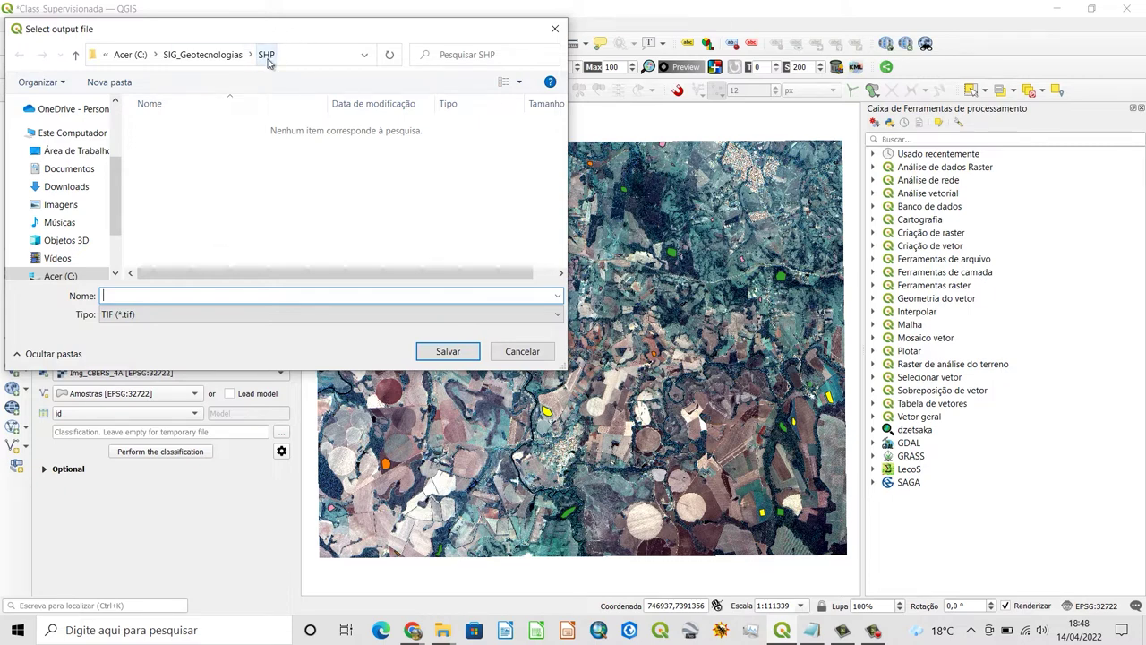
left_click(75, 56)
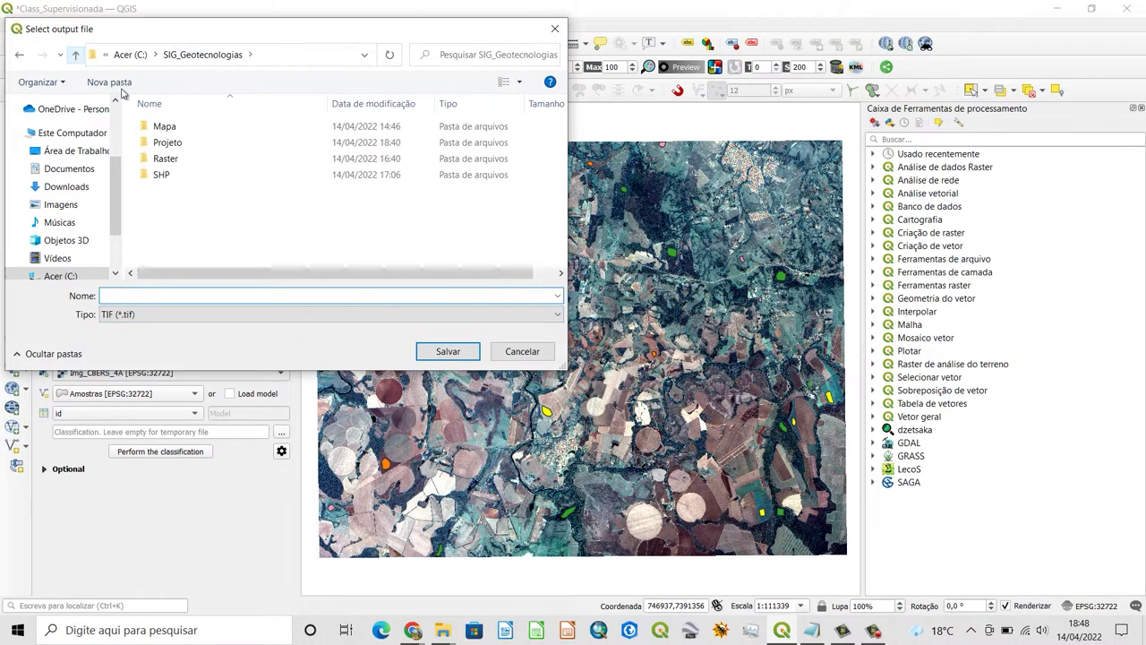
double_click(172, 159)
left_click(141, 296)
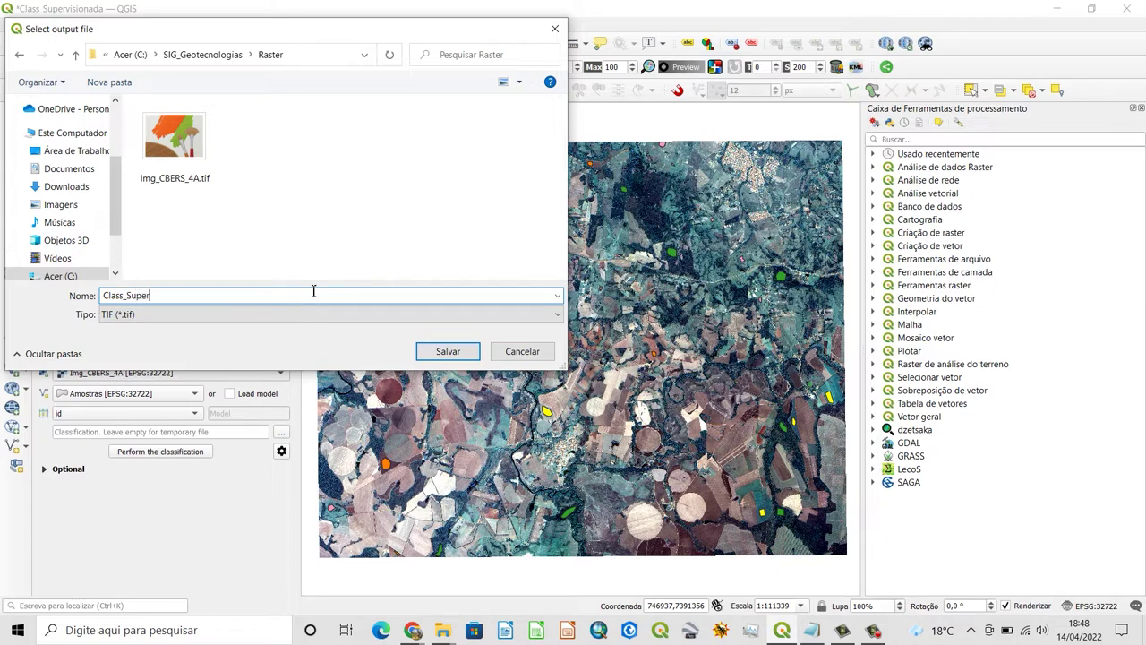
left_click(448, 352)
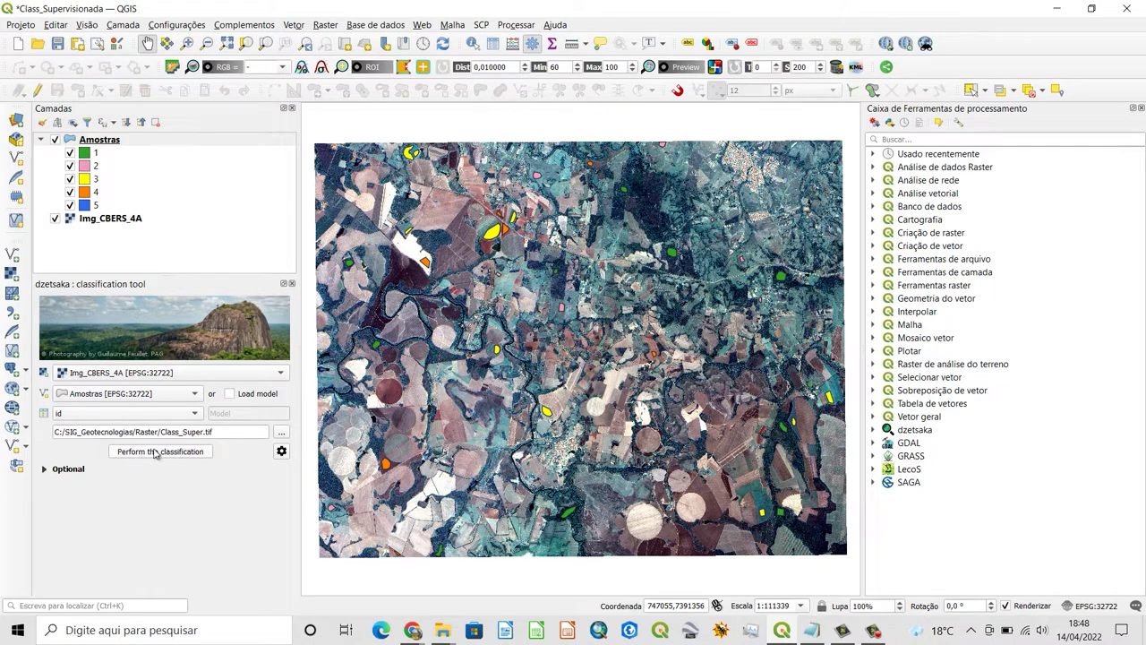
Choose Gaussian Mixture Model as the classifier in the dzetsaka settings and close them
left_click(282, 452)
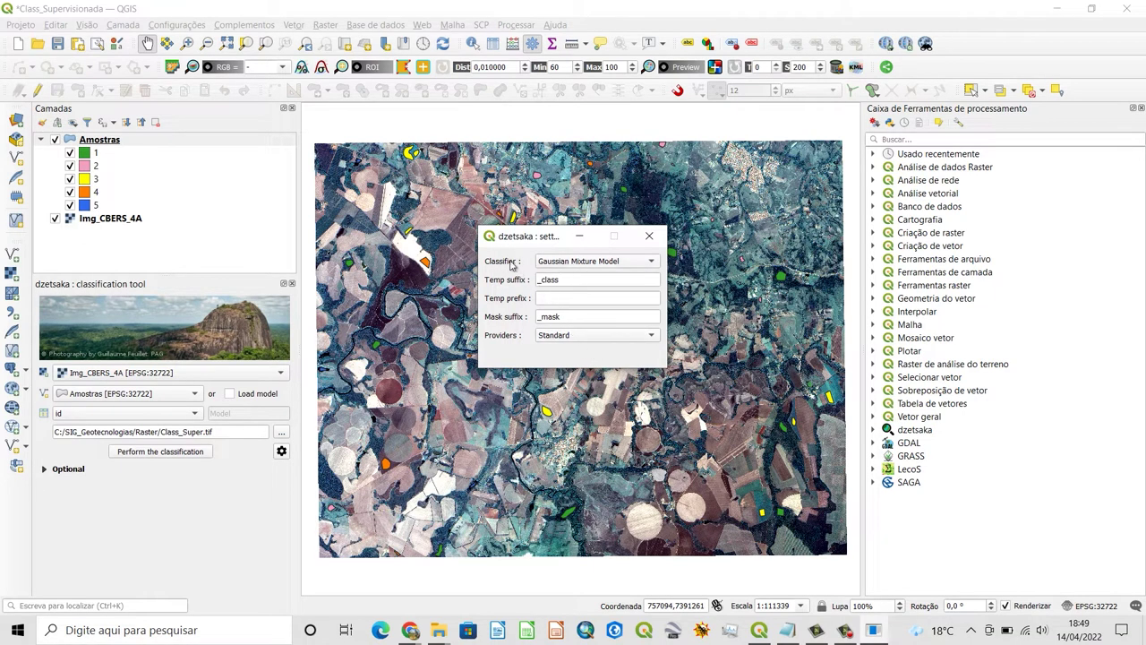
left_click(608, 261)
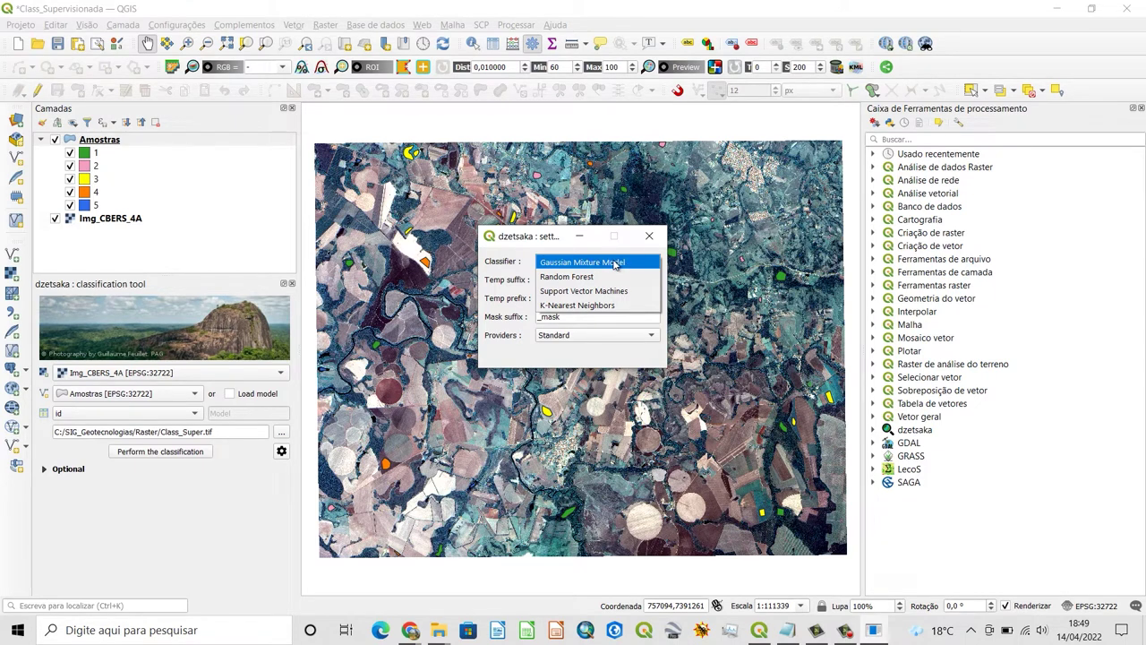
left_click(614, 261)
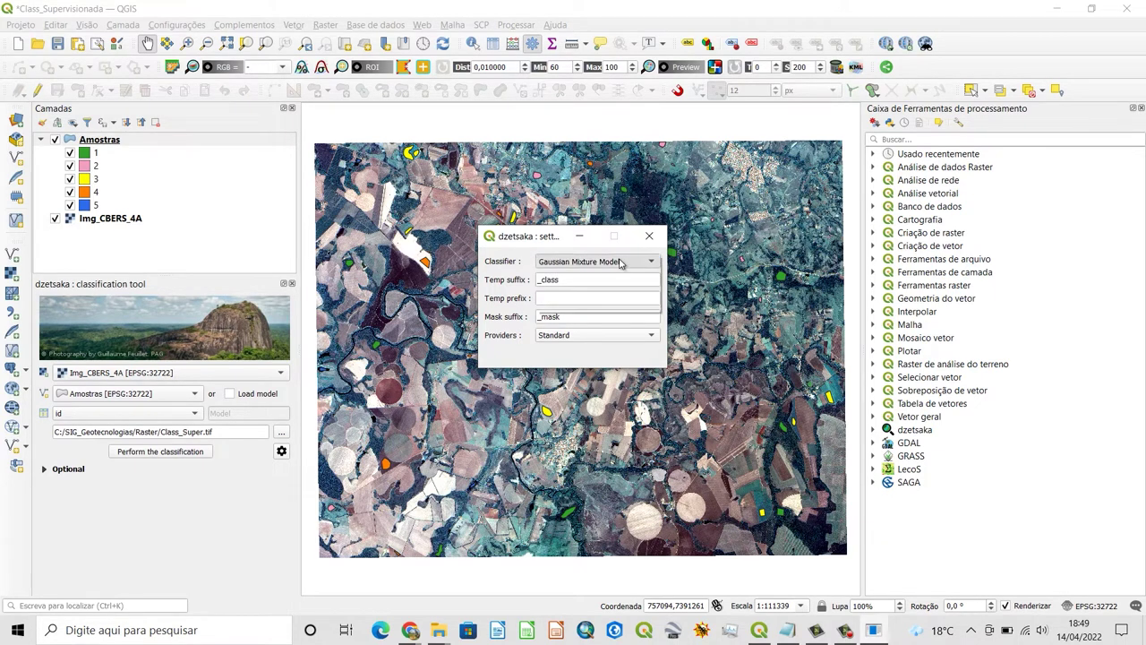
left_click(619, 262)
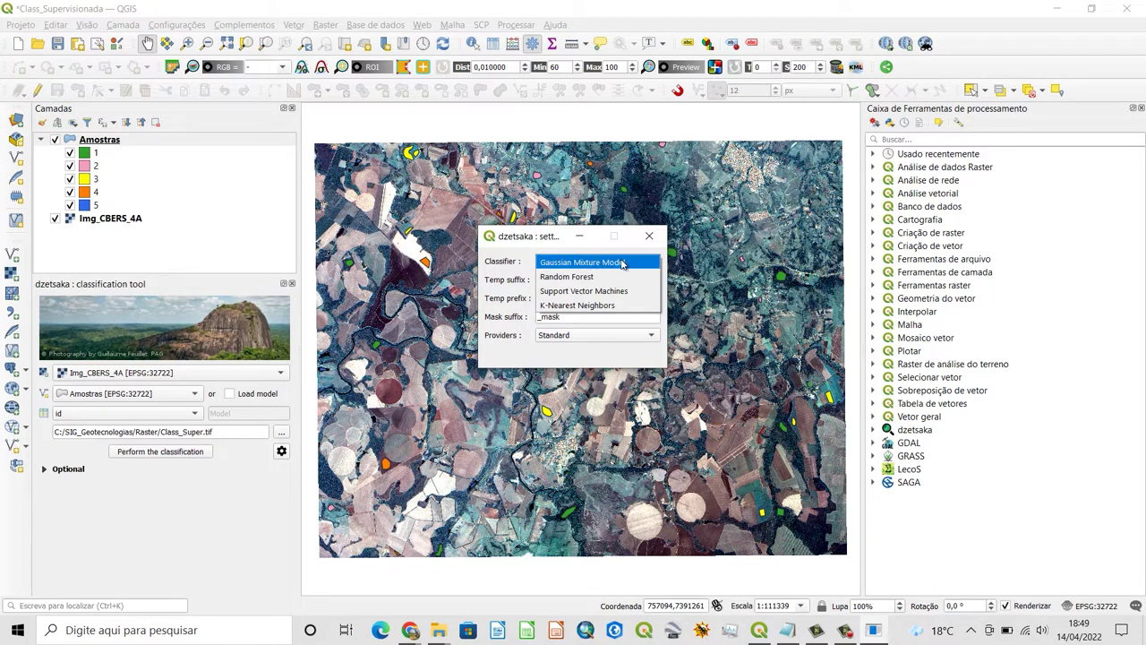
left_click(605, 262)
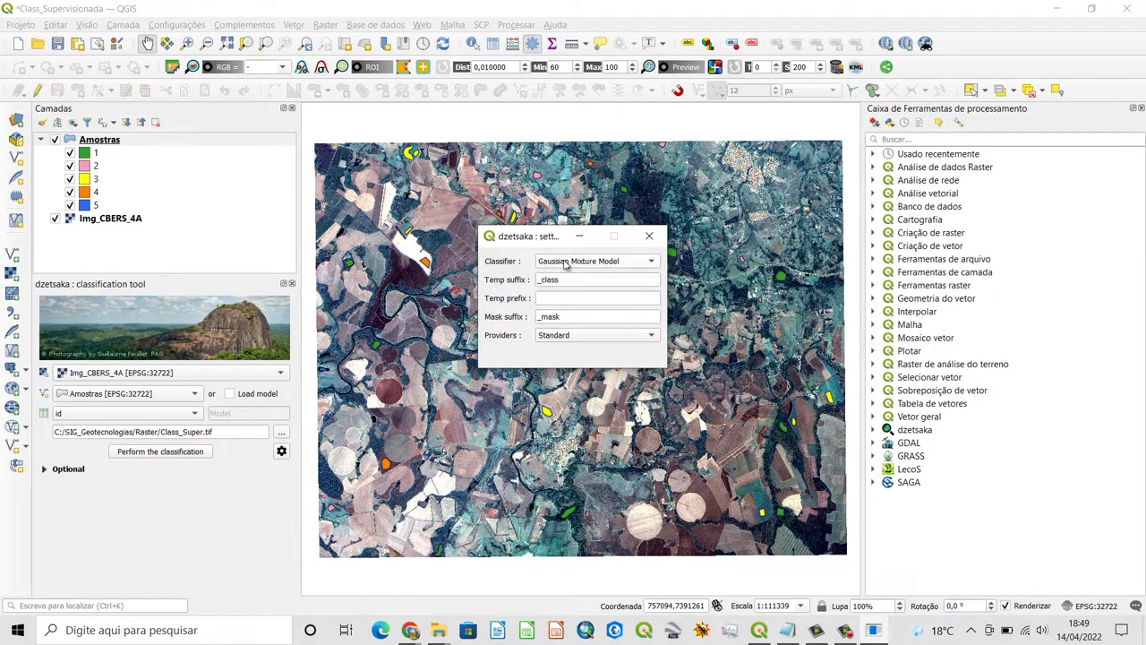
left_click(646, 240)
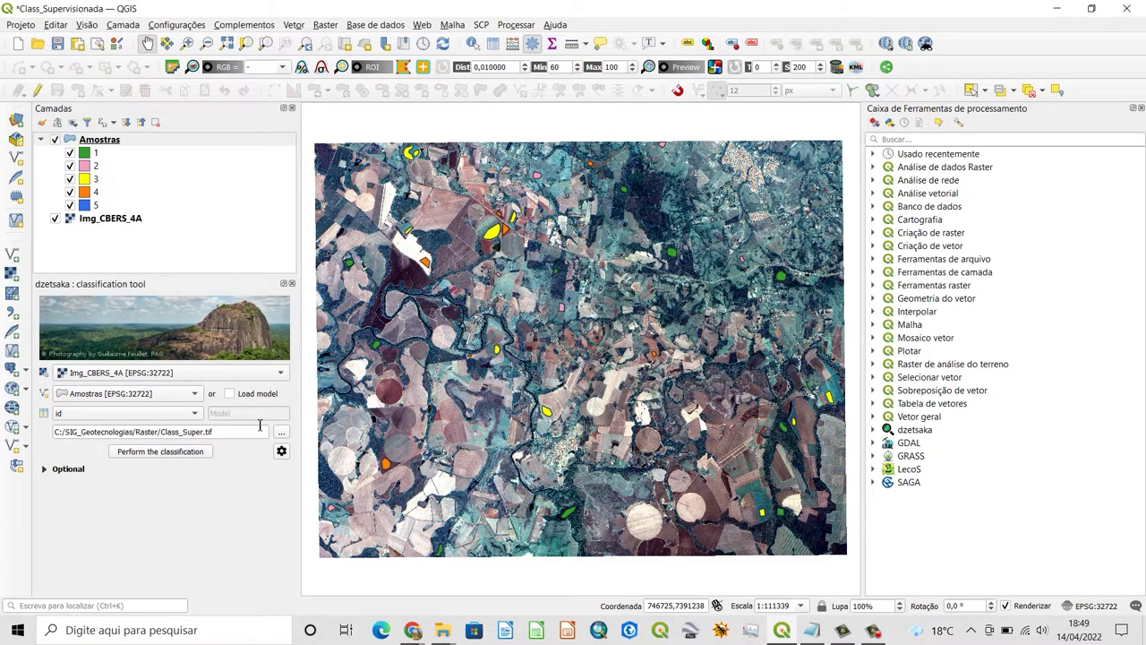
Perform the dzetsaka classification and close its dock once the Class_Super raster is loaded
left_click(167, 453)
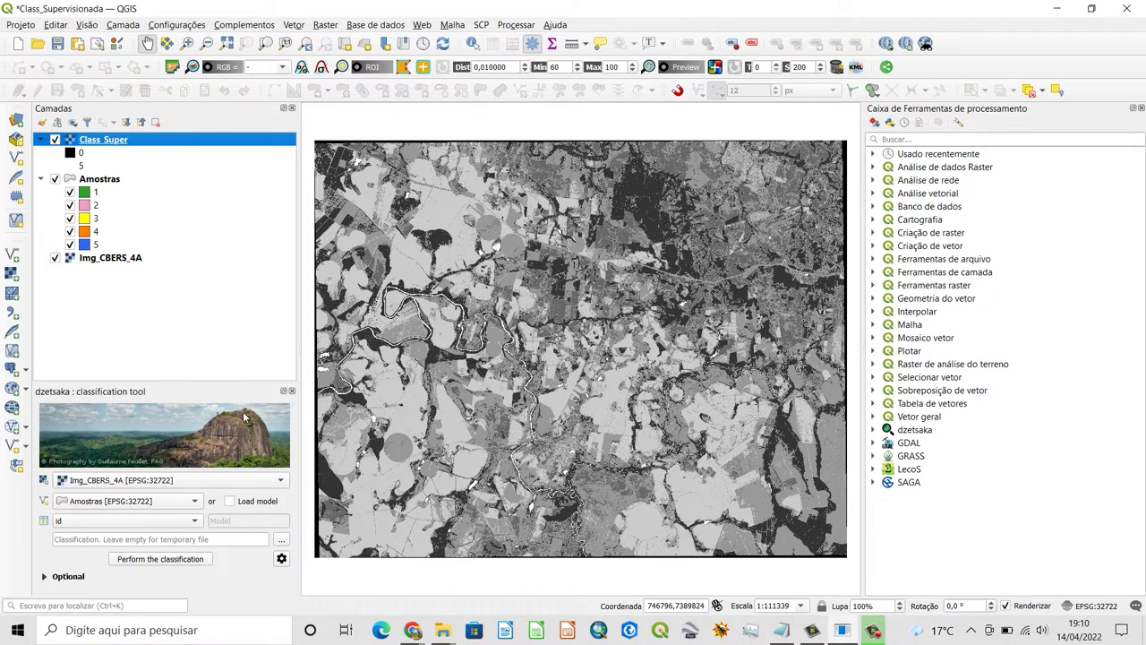
left_click_drag(209, 385, 212, 322)
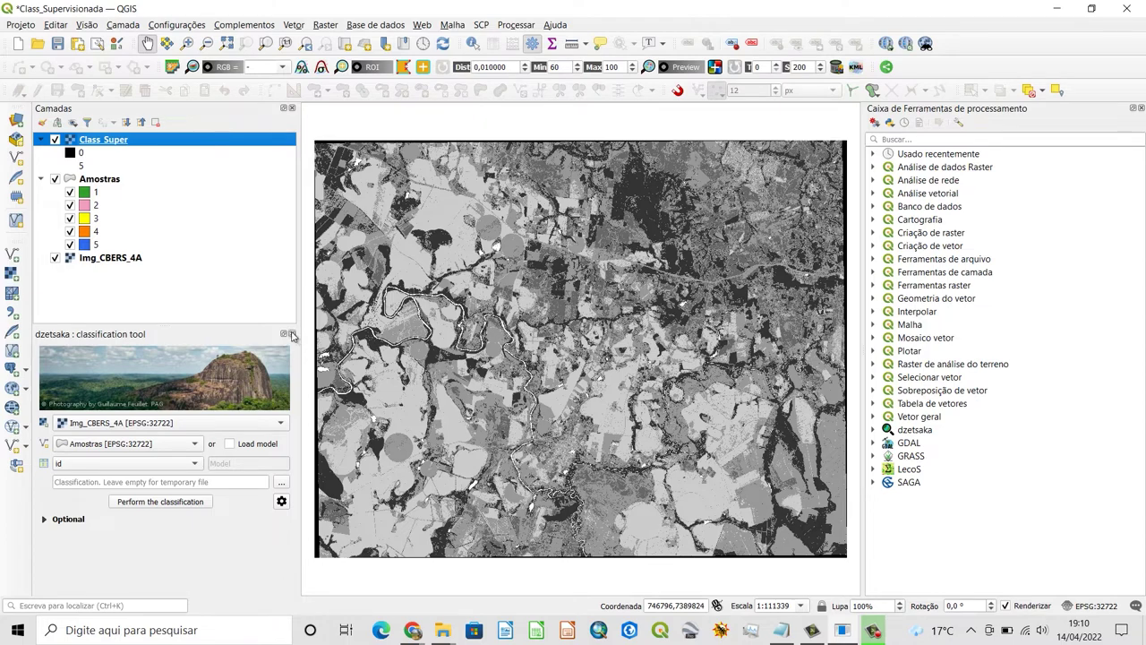
left_click(292, 334)
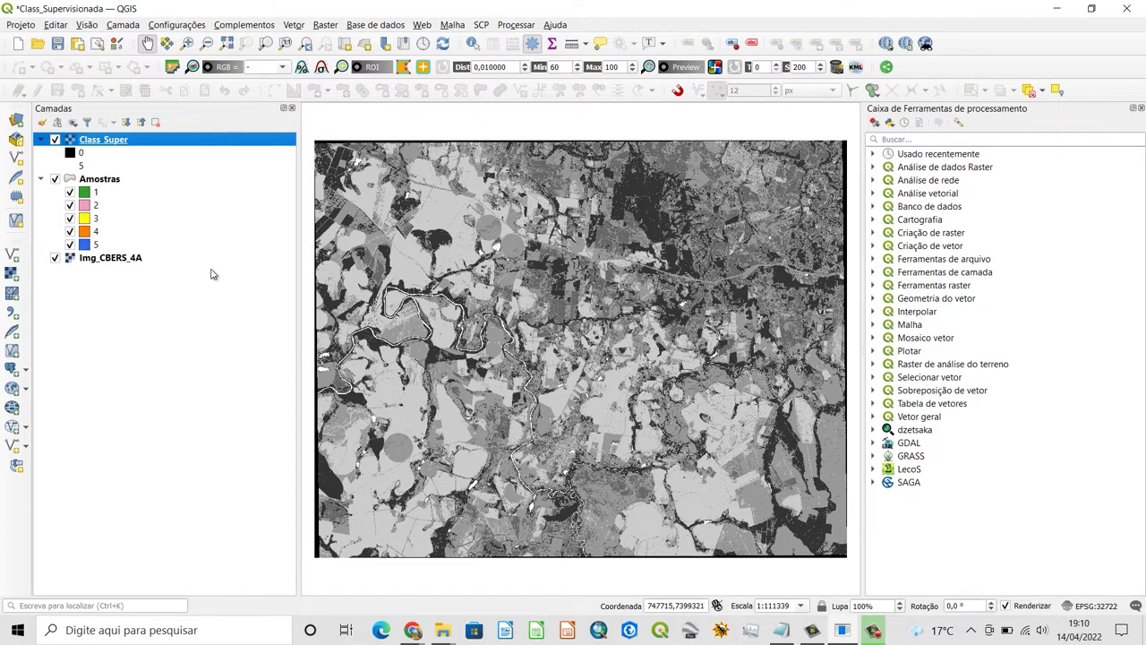
Render the Class_Super layer as Banda simples falsa-cor on Banda 1 and classify its values in Contínuo mode
double_click(102, 143)
left_click_drag(553, 127, 557, 72)
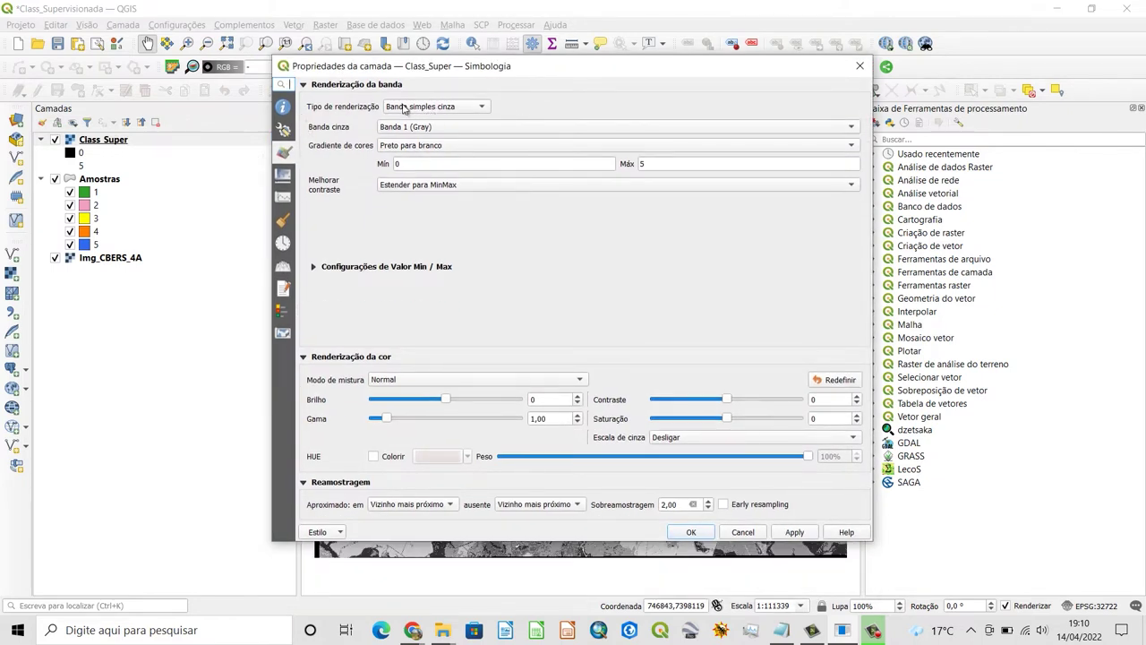
left_click(435, 108)
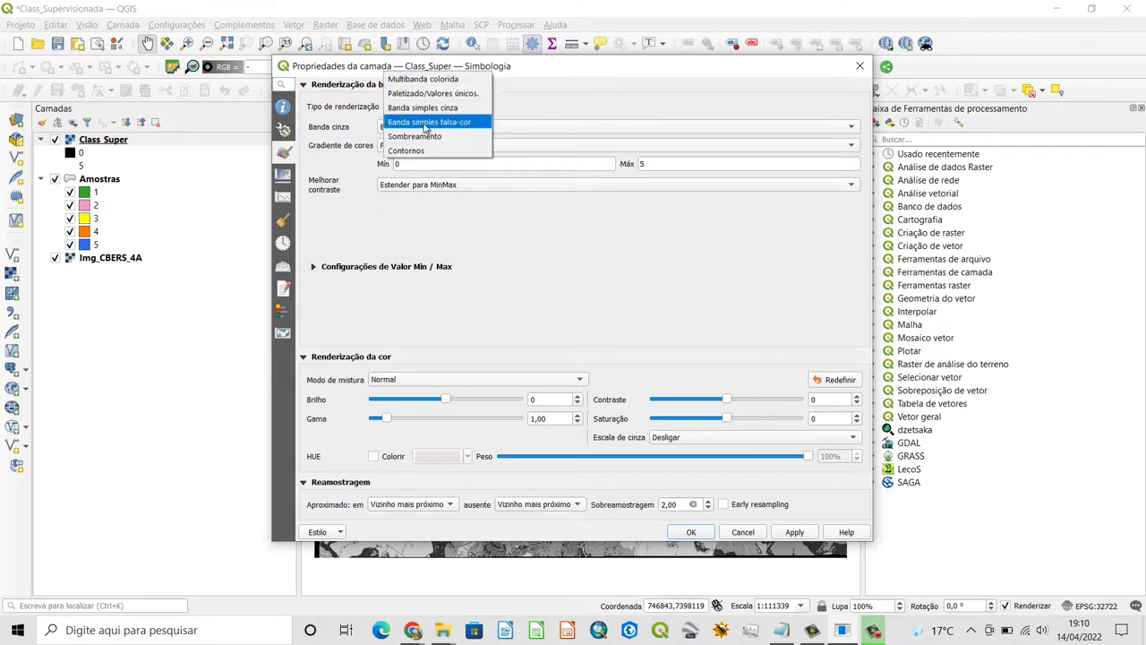
left_click(447, 123)
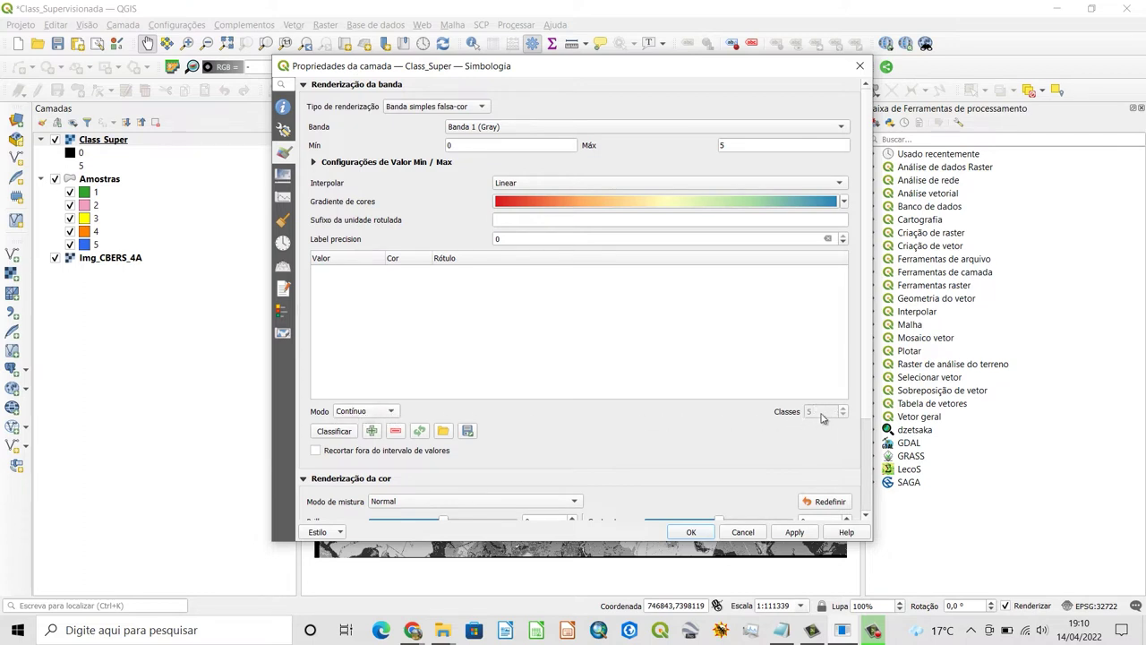
left_click(337, 432)
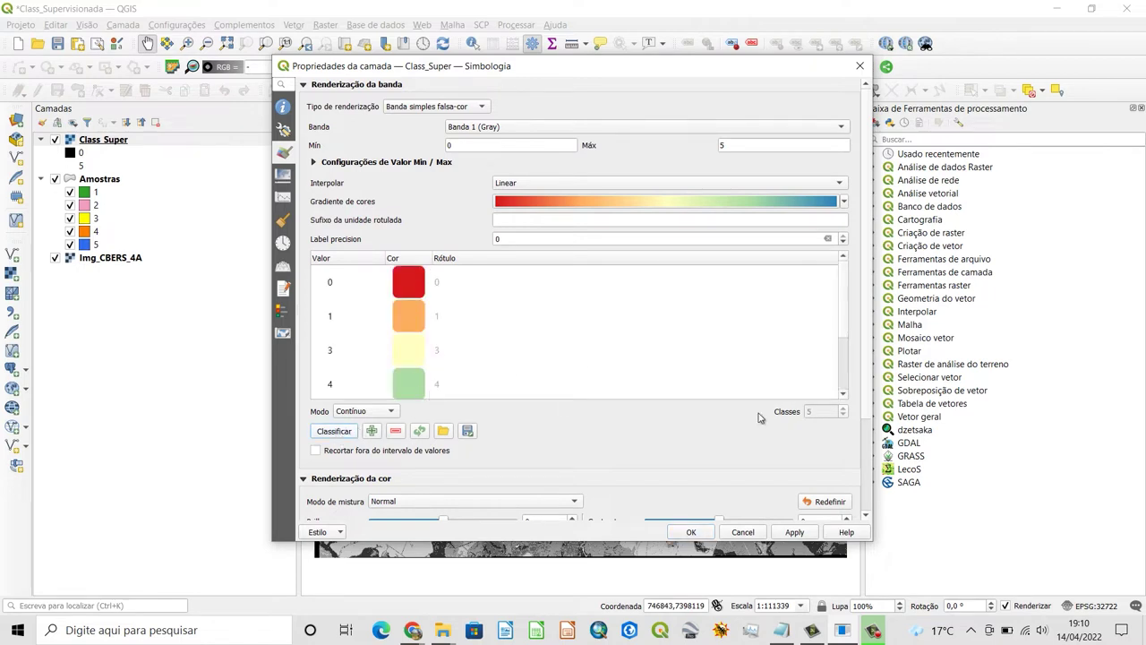
left_click_drag(842, 328, 842, 372)
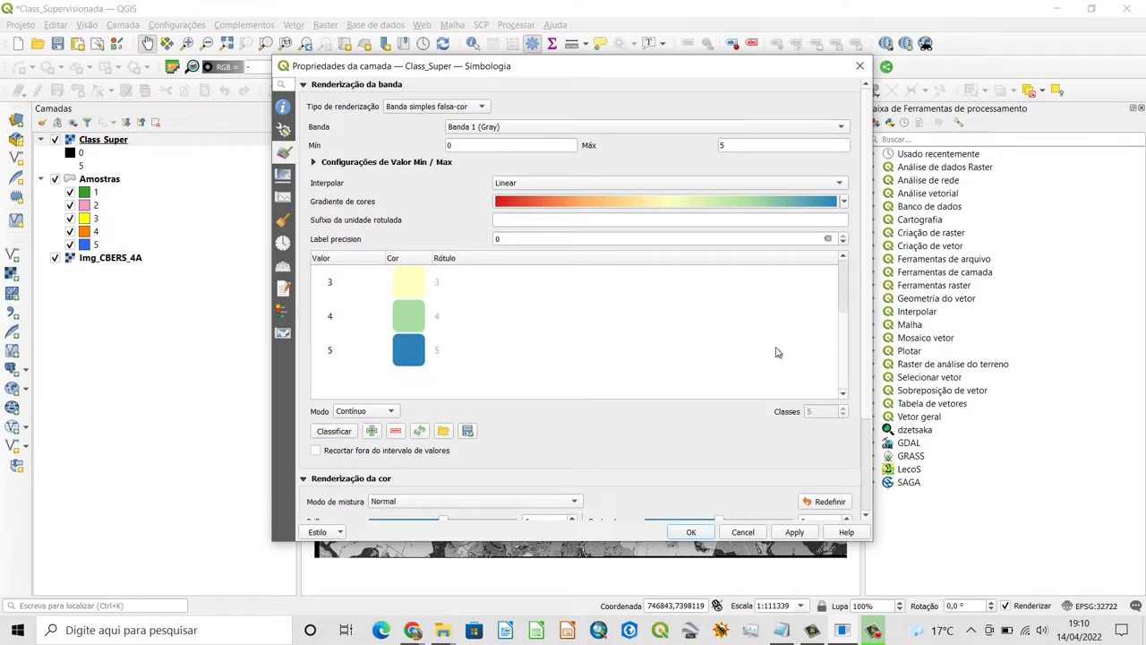
left_click_drag(845, 322, 822, 271)
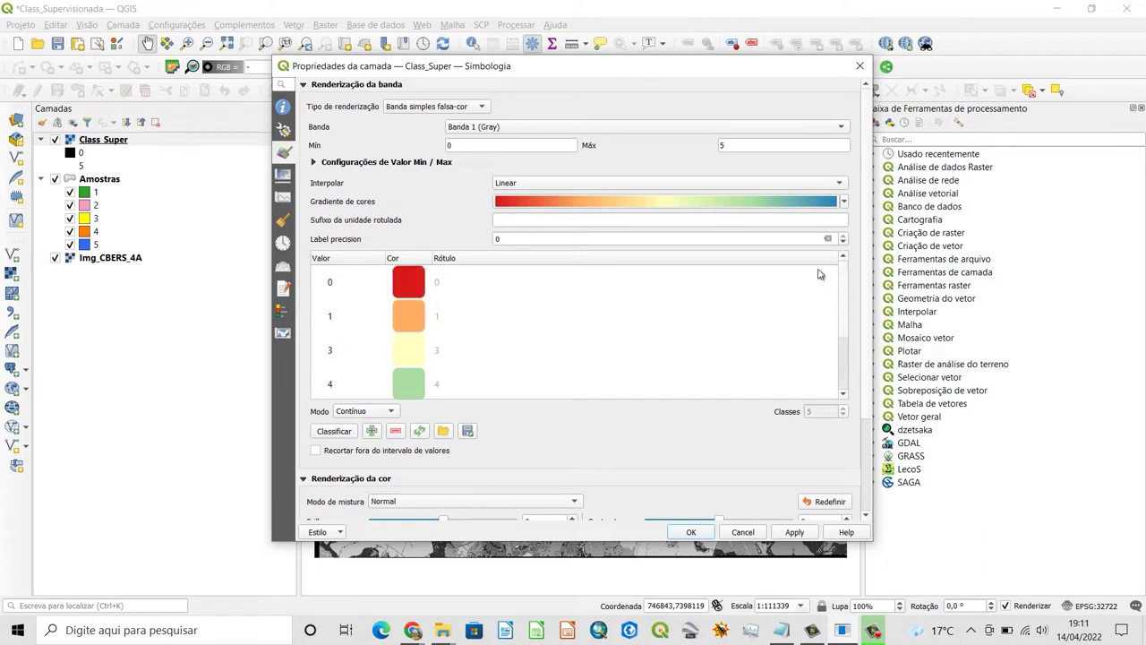
Color class value 0 black and class value 1 dark green in the continuous classification
left_click(433, 286)
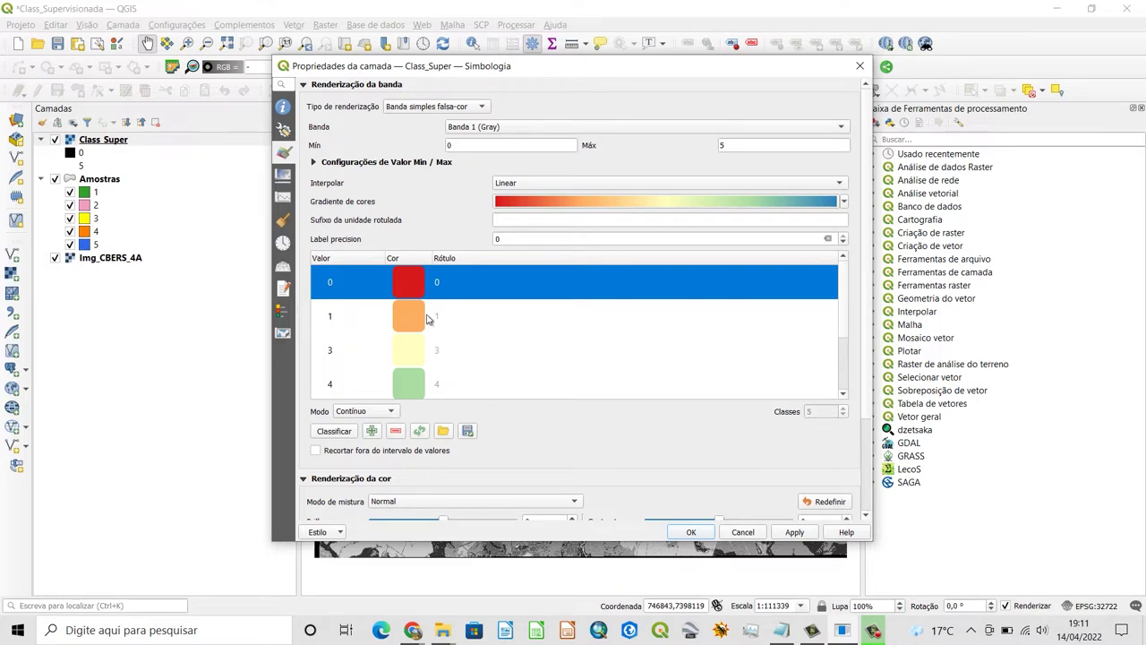
double_click(415, 283)
left_click(433, 304)
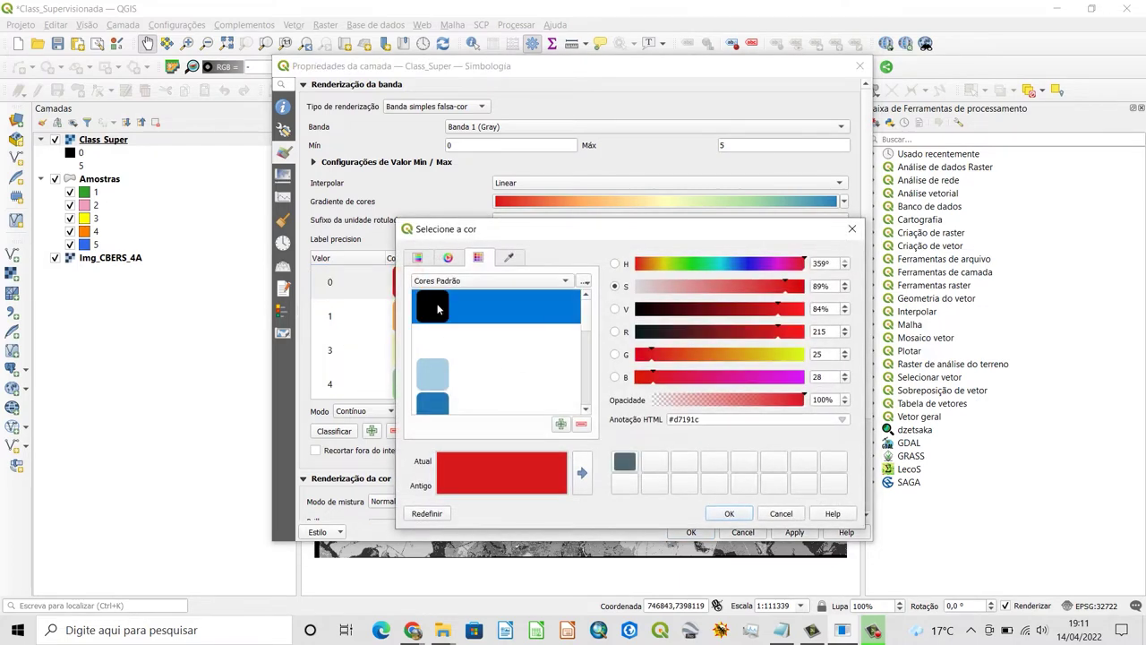
left_click(729, 513)
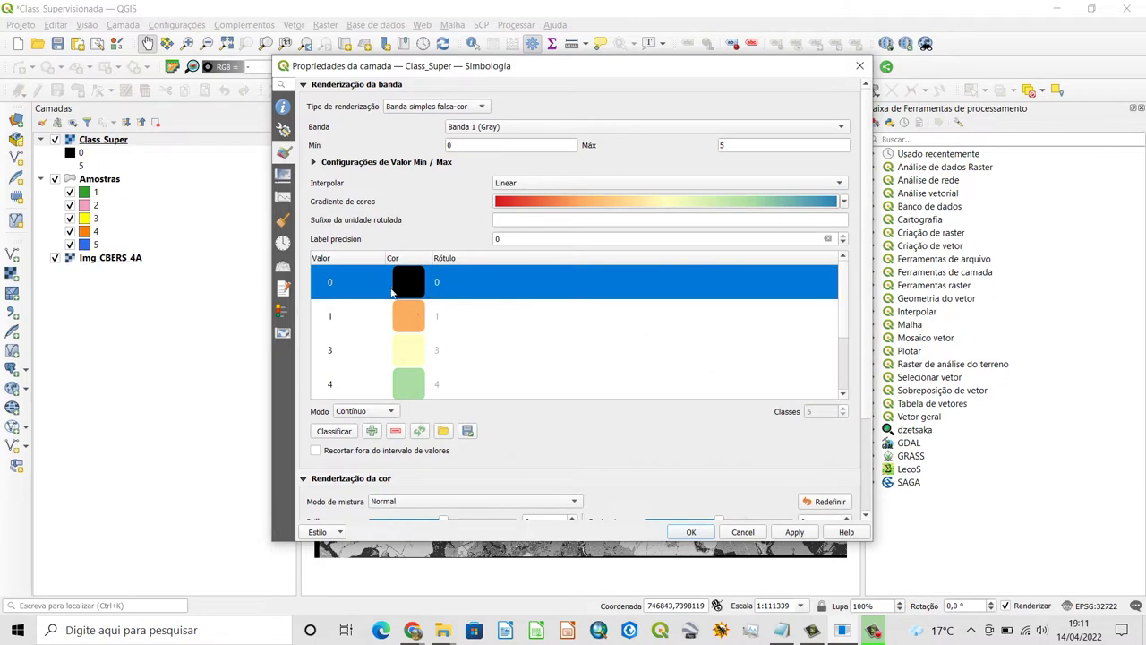
left_click(411, 320)
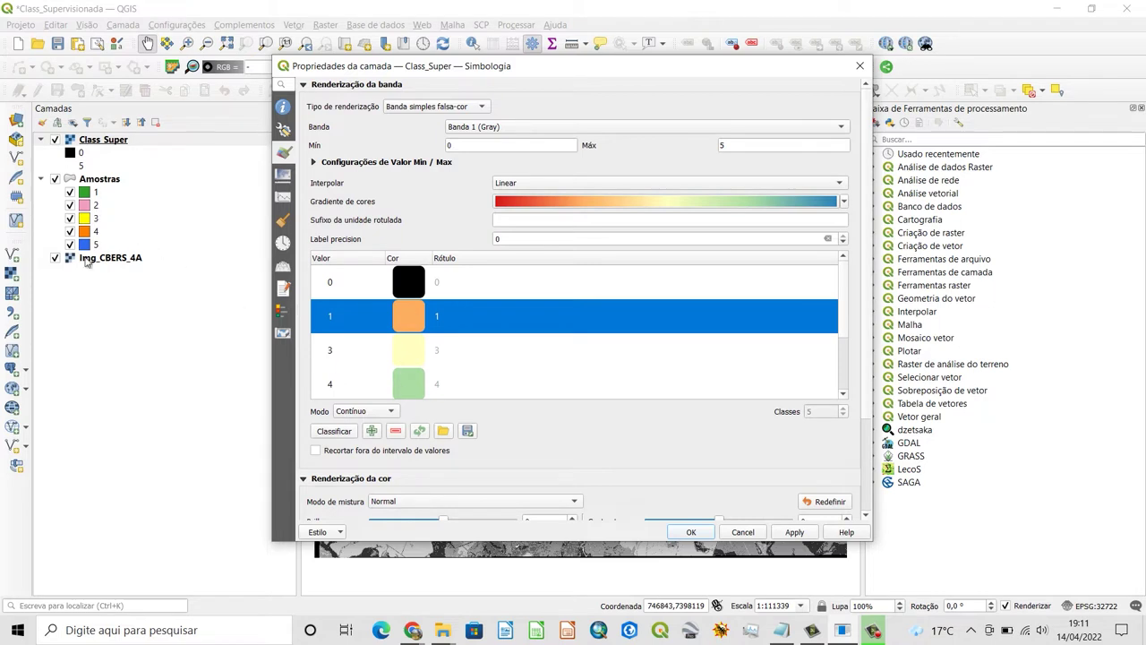
double_click(415, 329)
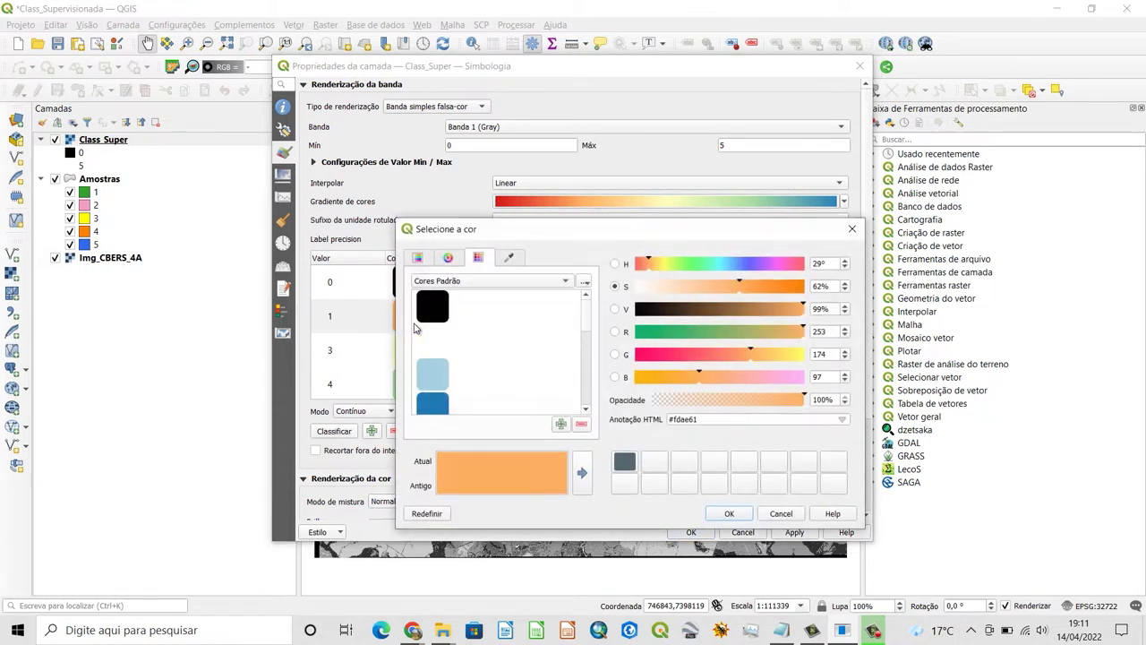
left_click_drag(587, 328, 588, 358)
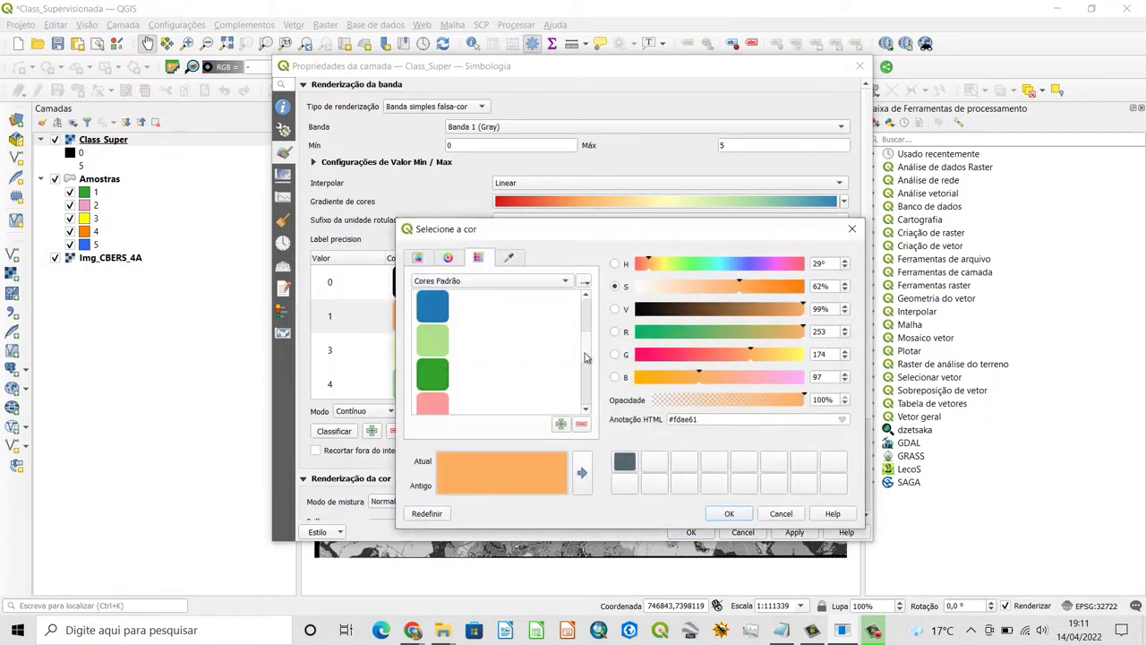
left_click(479, 368)
left_click(731, 517)
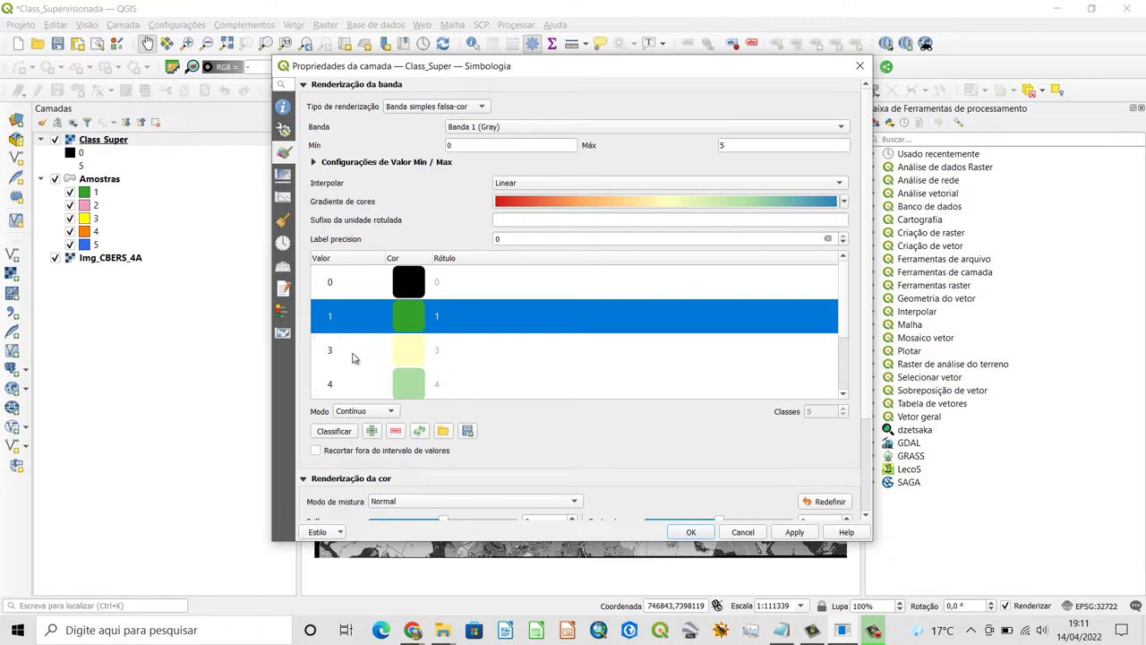
Reclassify the Class_Super values in Intervalo igual mode with 6 classes
scroll(842, 358, "down", 1)
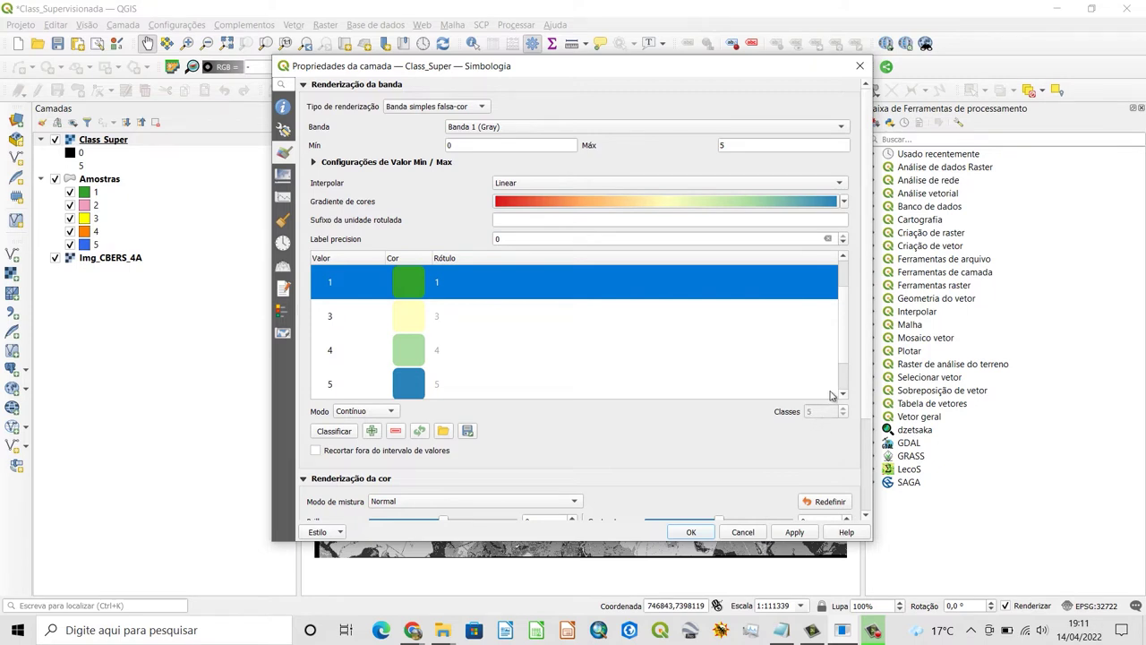
mouse_move(842, 356)
left_mouse_down()
mouse_move(842, 381)
mouse_move(842, 338)
left_mouse_up()
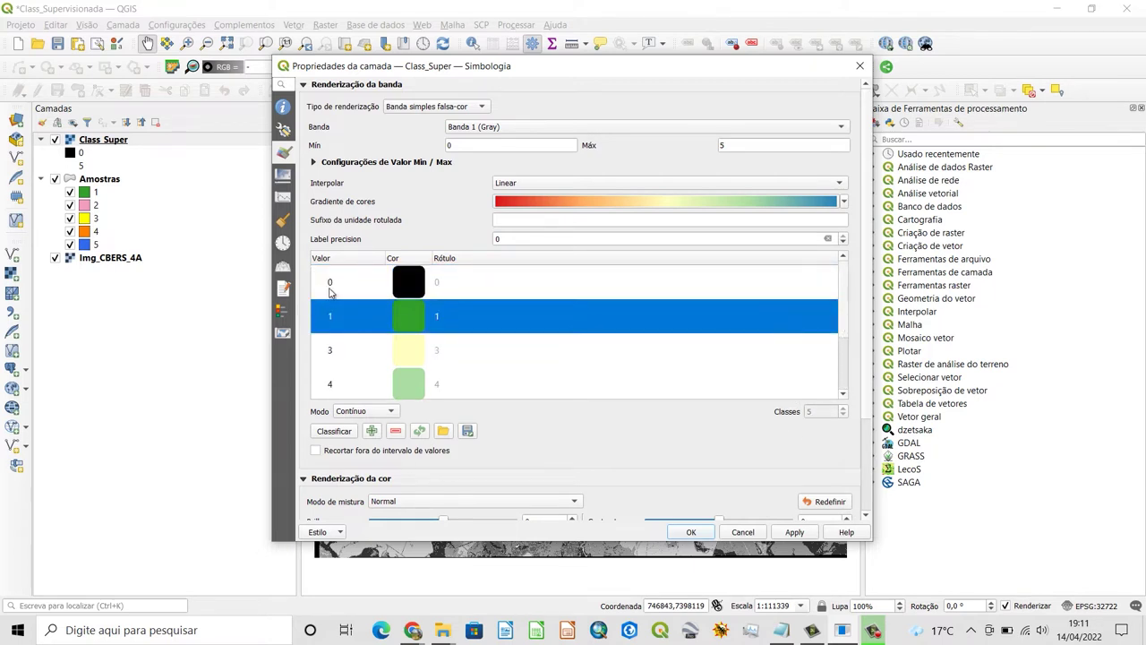
left_click(378, 414)
left_click(380, 427)
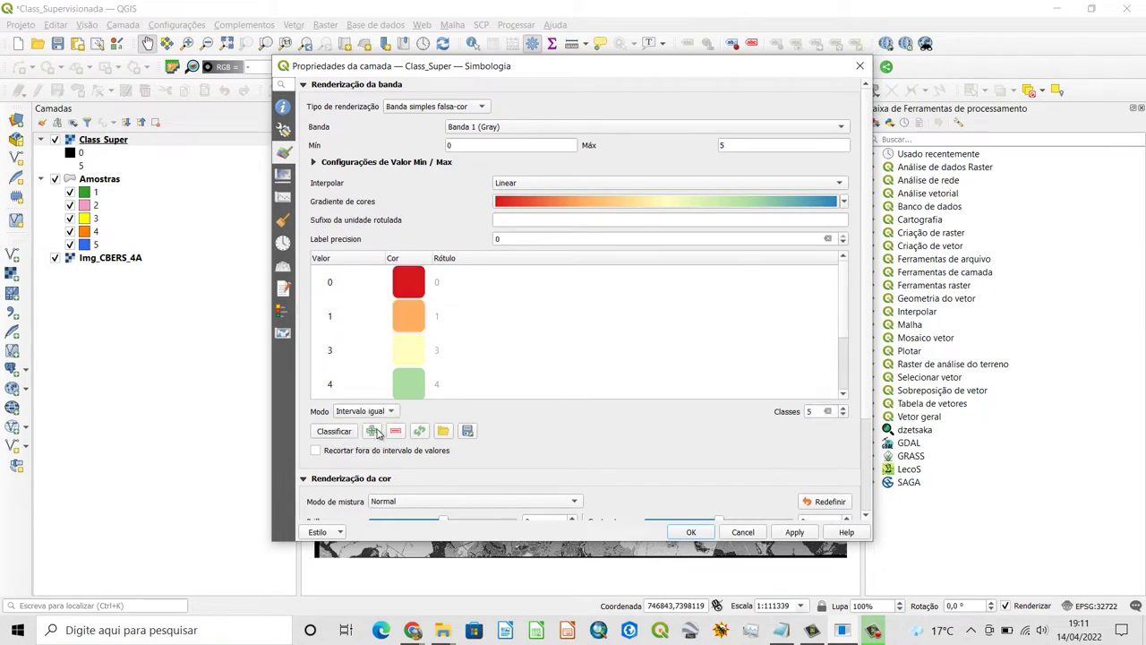
left_click(843, 408)
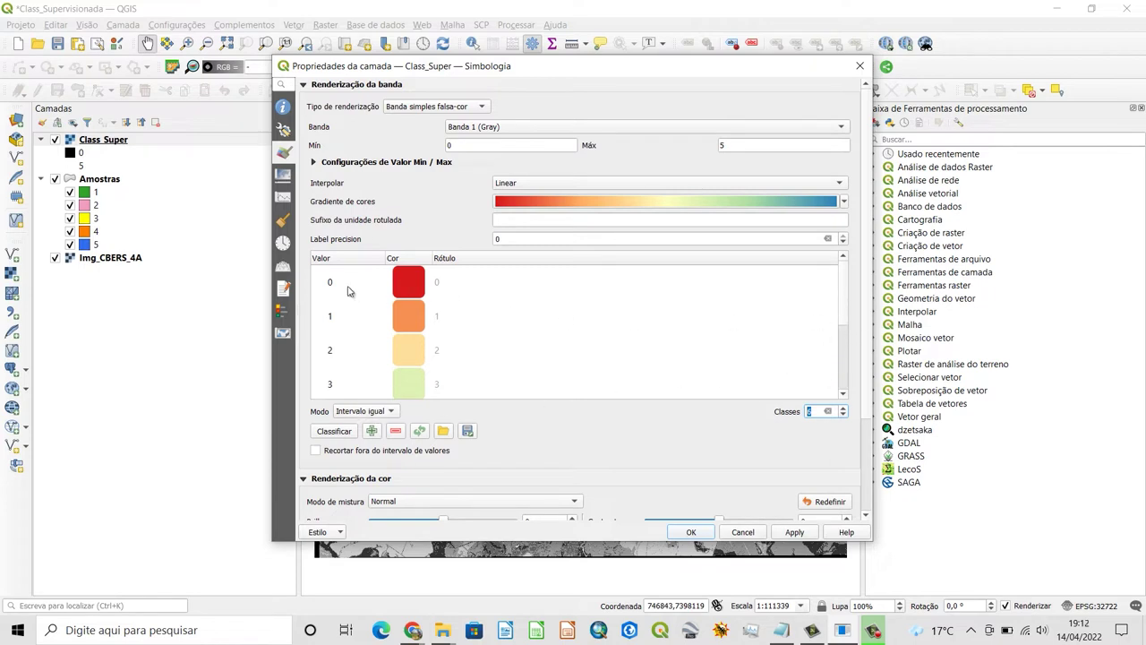
Review the values and colors of all entries in the reclassified class list
left_click(410, 292)
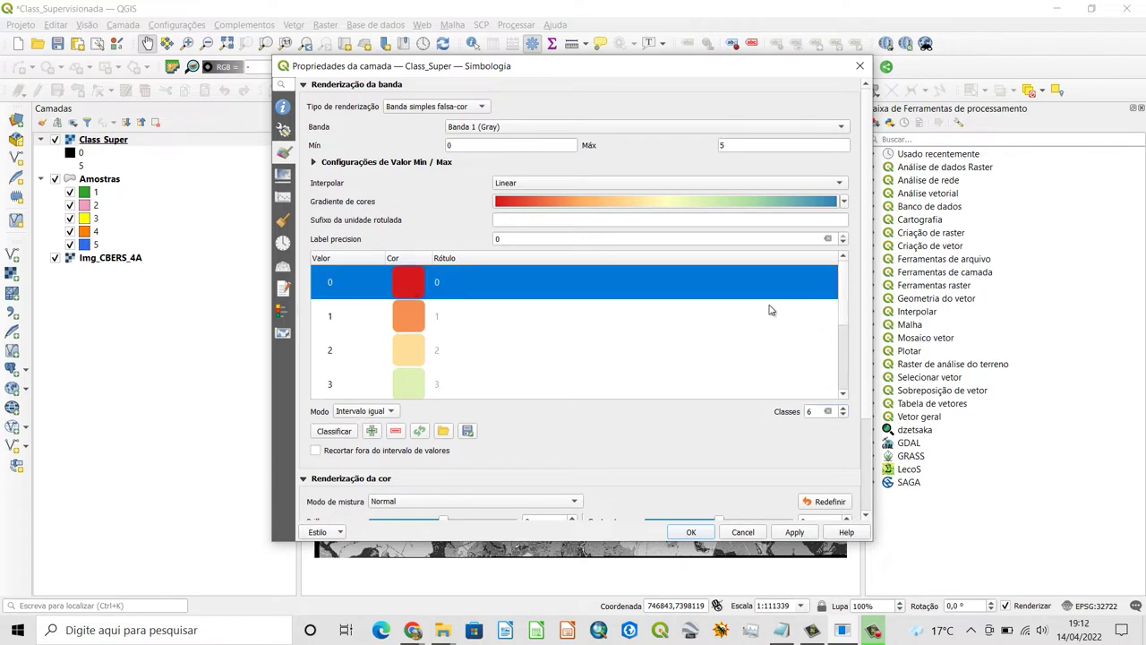
left_click(405, 321)
left_click(402, 349)
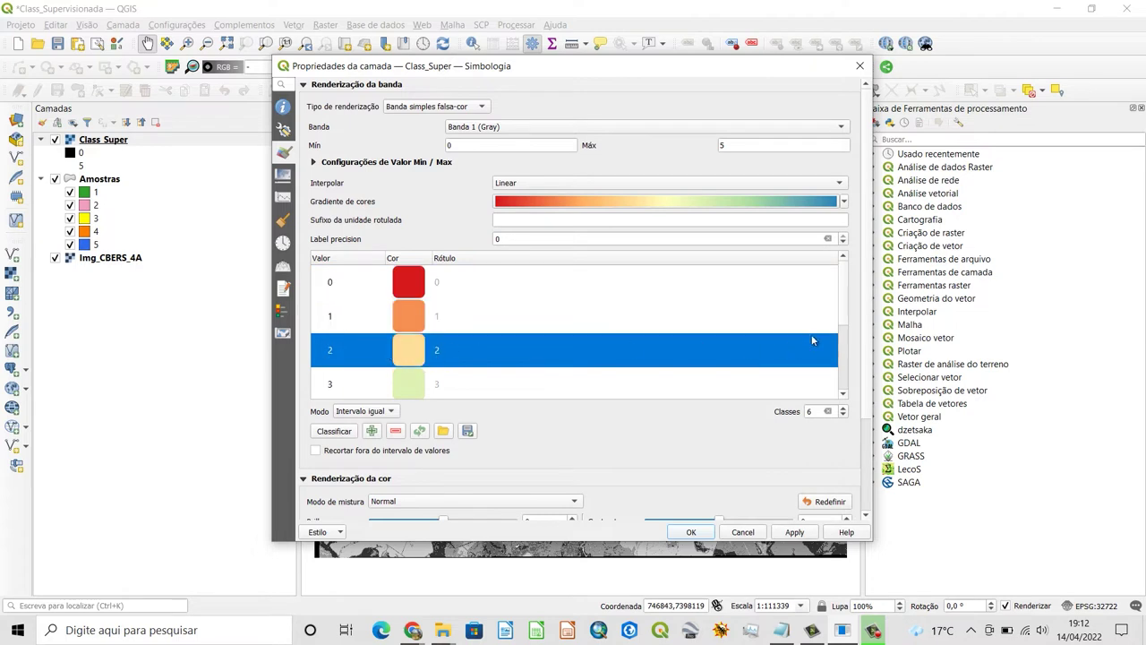
scroll(842, 339, "down", 1)
left_click(549, 343)
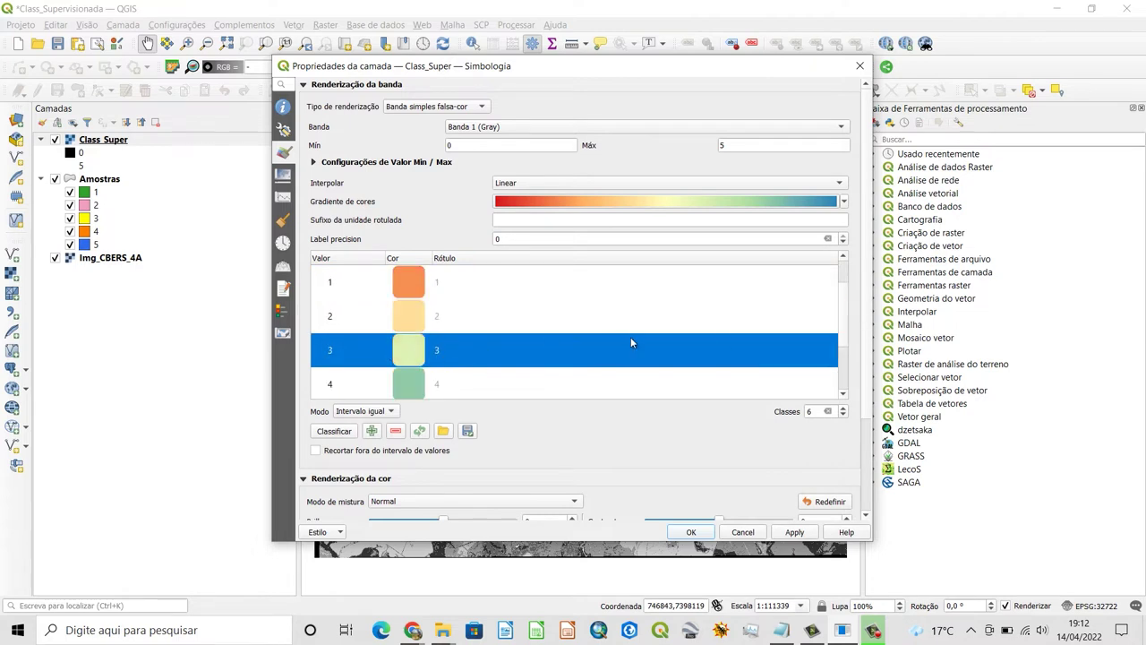
scroll(846, 325, "down", 2)
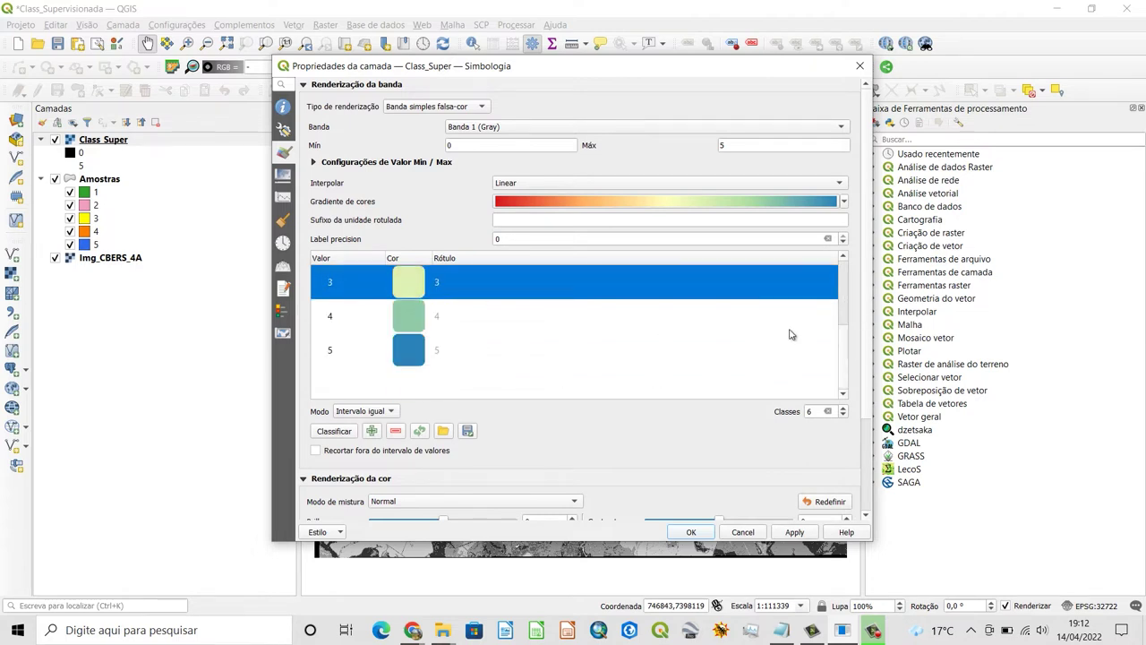
scroll(844, 331, "up", 3)
Set the color of class value 0 to black and of class value 1 to green #33a02c
double_click(410, 286)
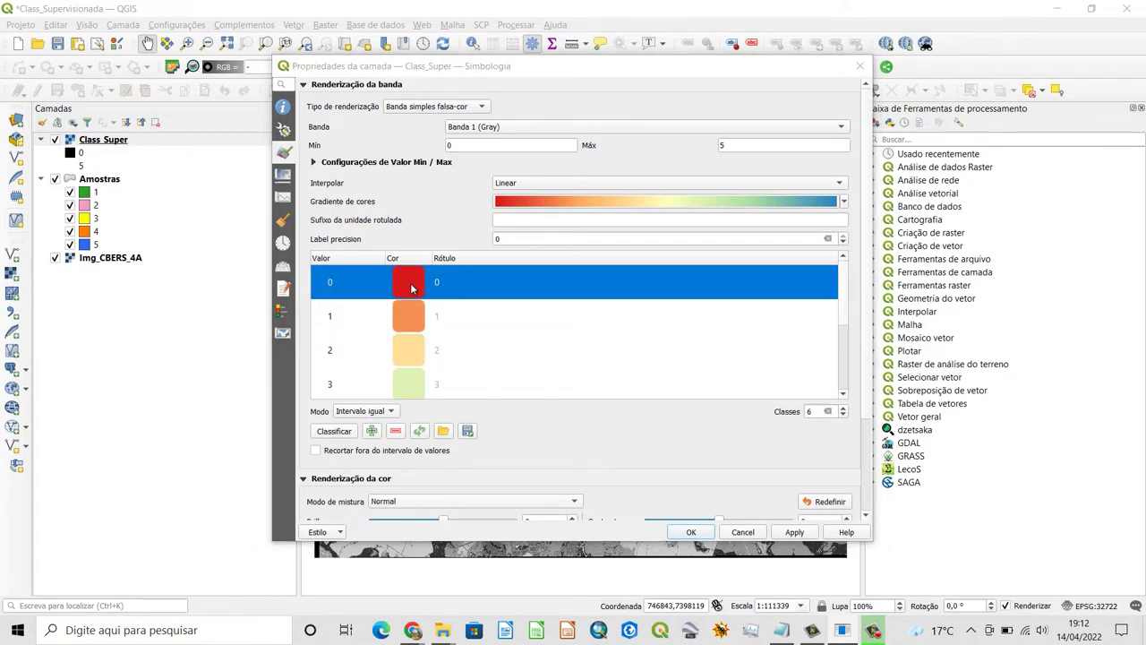
left_click(472, 321)
left_click(728, 514)
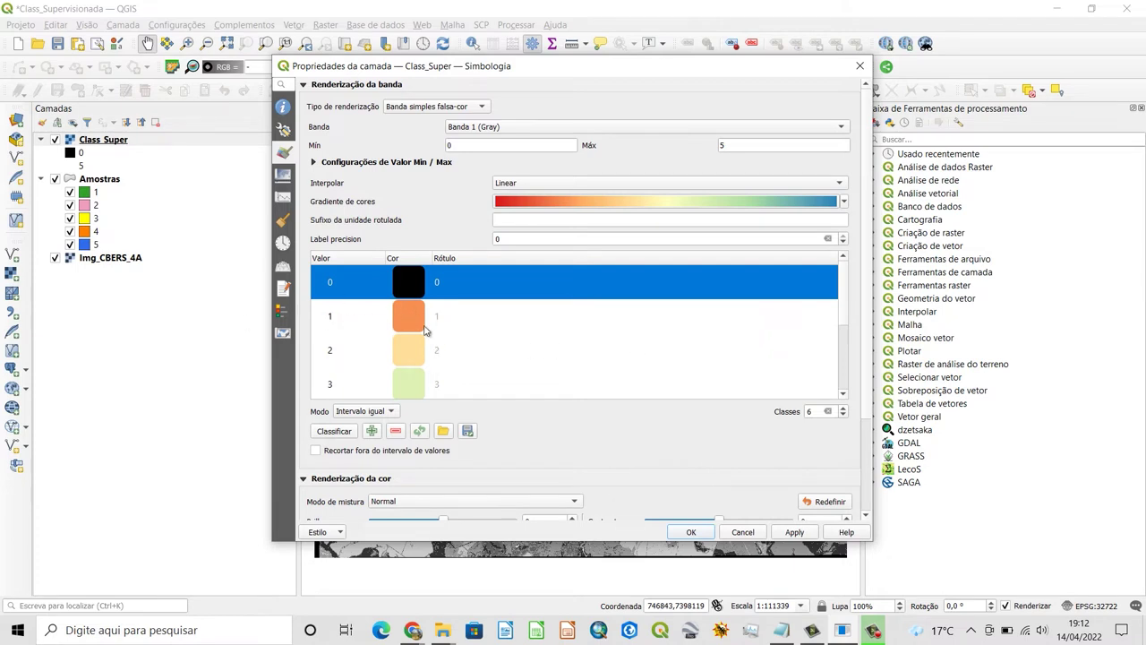
double_click(412, 316)
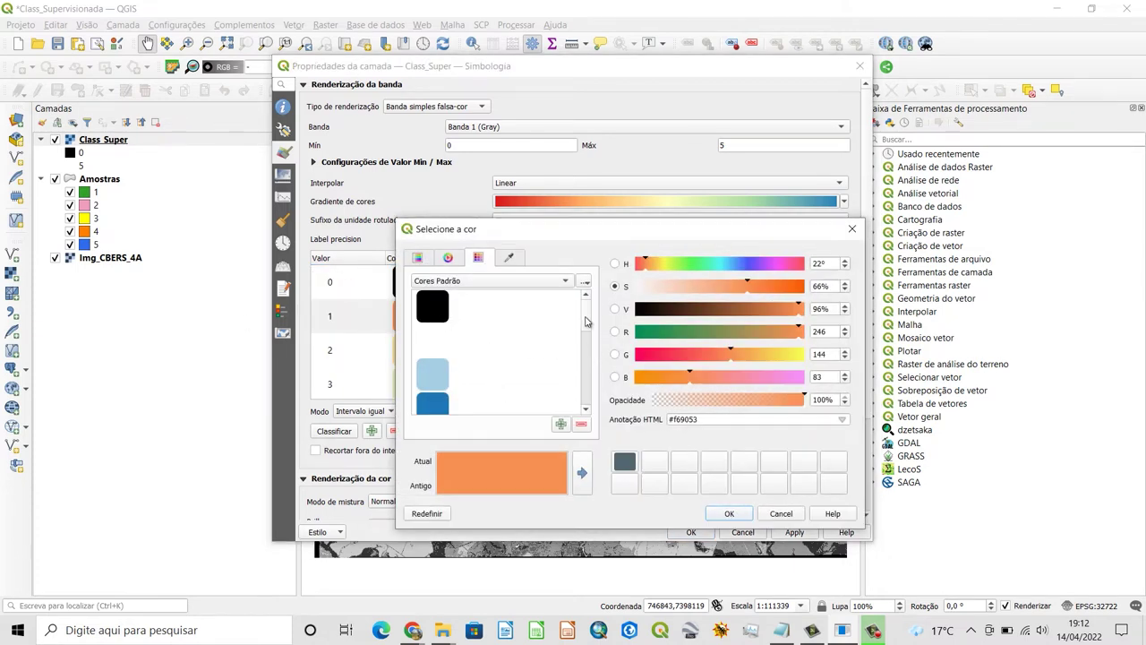
scroll(589, 358, "down", 1)
left_click(435, 378)
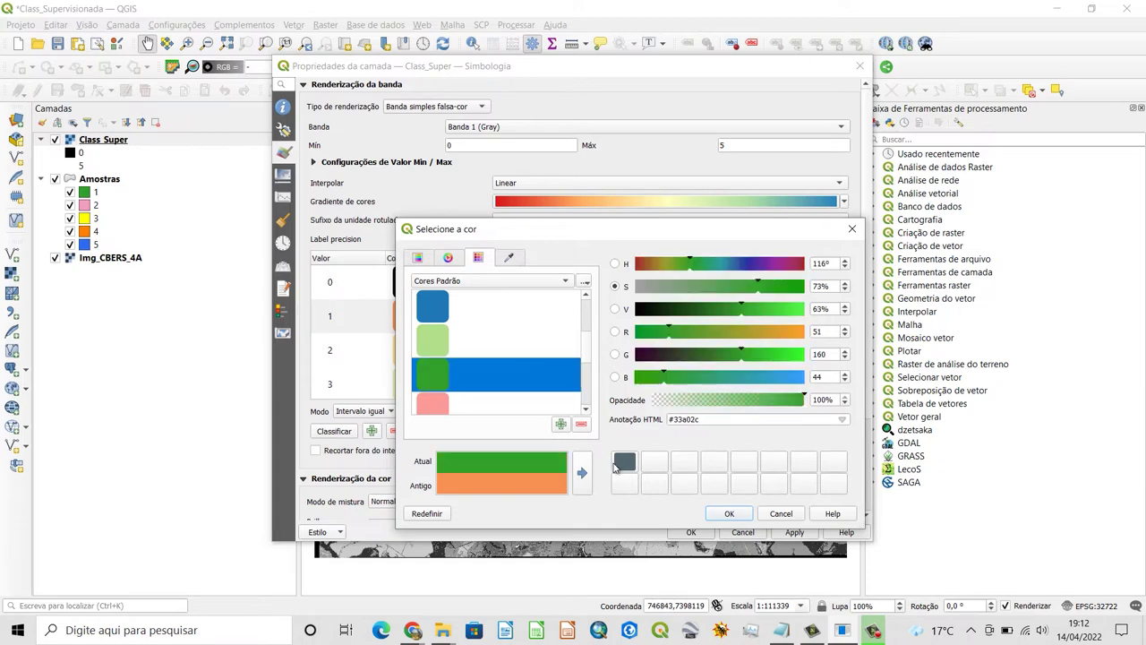
left_click(729, 513)
Set the color of class value 2 to the standard pink #fb9a99
left_click(403, 352)
double_click(405, 353)
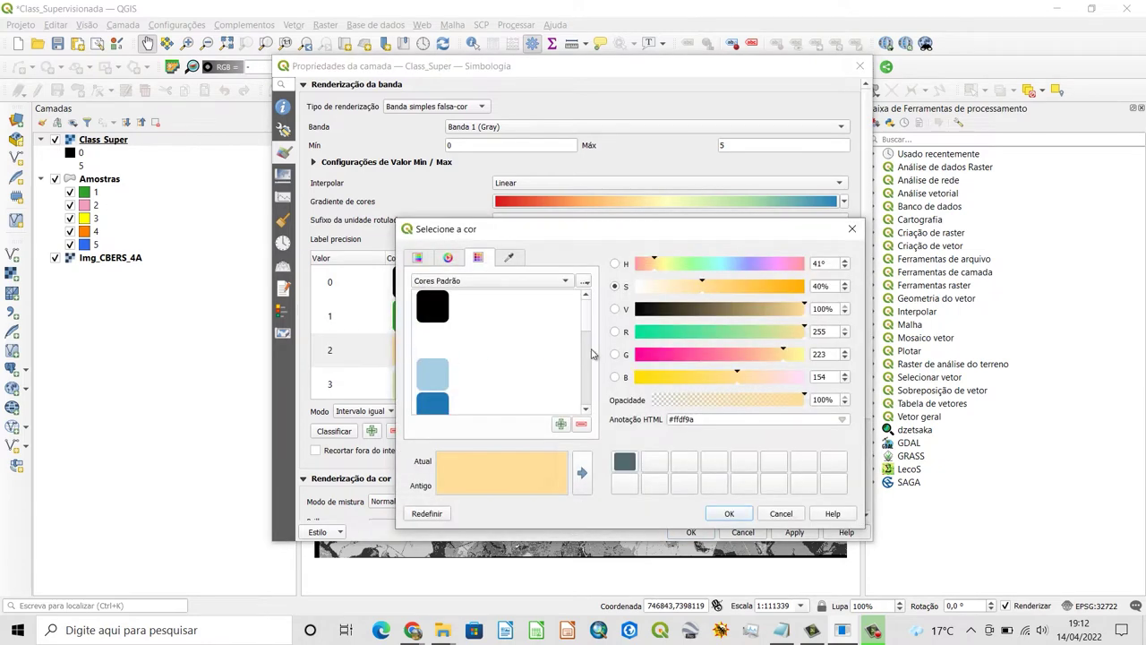
scroll(585, 345, "down", 5)
left_click(435, 309)
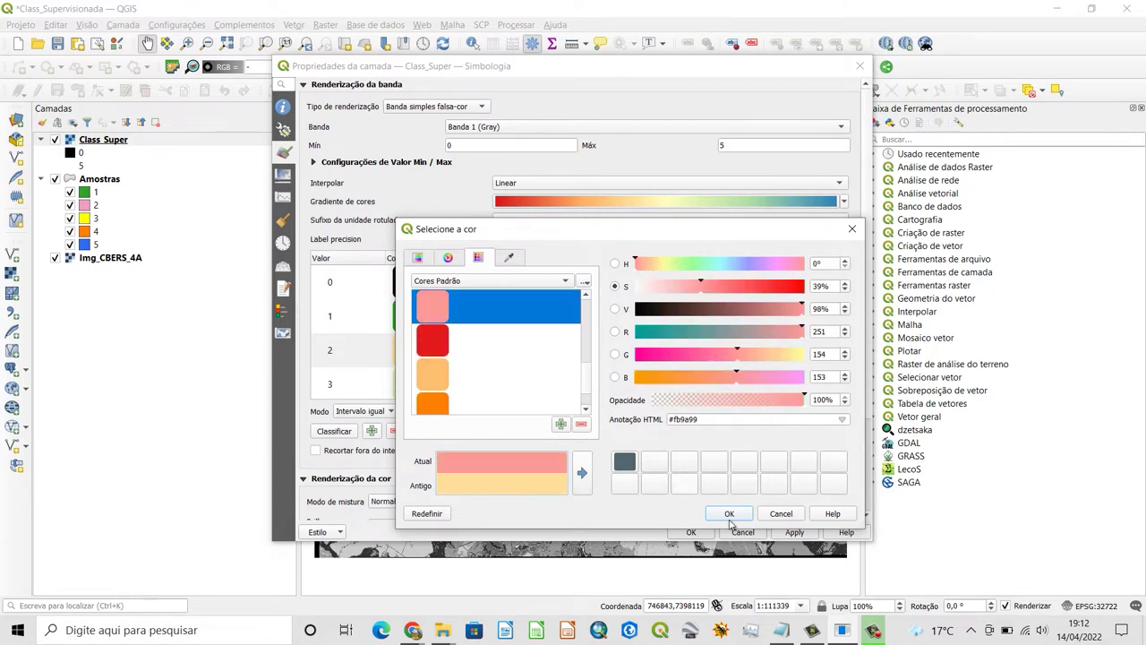
left_click(729, 514)
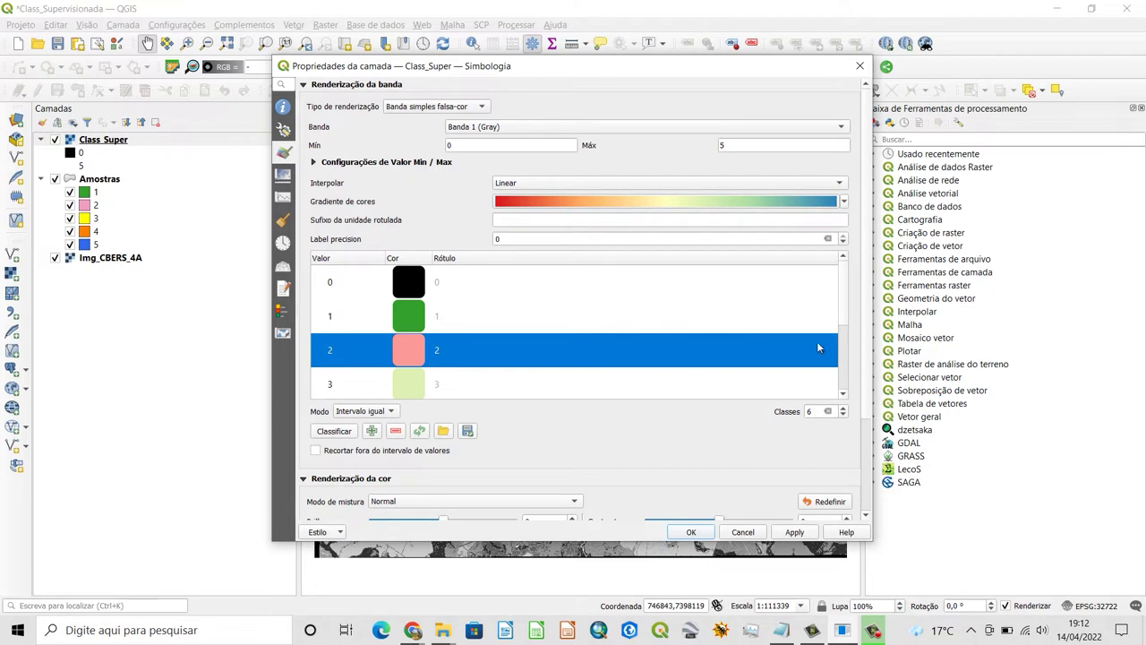
Set the color of class value 3 to a bright yellow using the color wheel
left_click_drag(840, 309, 844, 330)
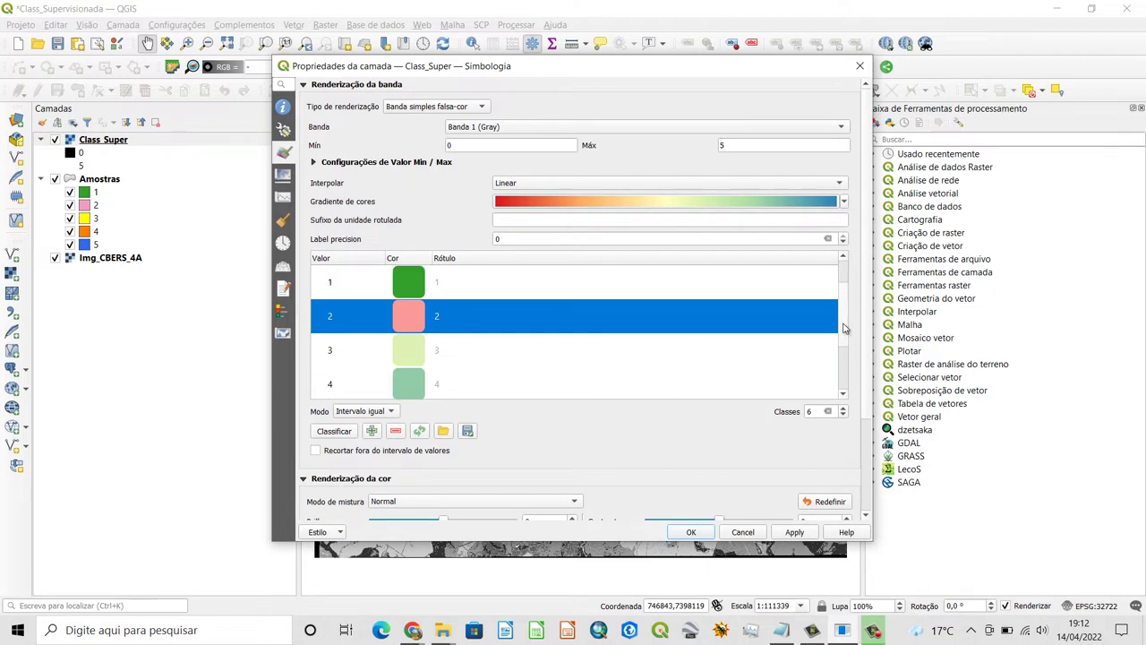
double_click(408, 351)
scroll(588, 370, "down", 4)
scroll(587, 394, "down", 2)
scroll(583, 359, "up", 1)
scroll(573, 313, "down", 3)
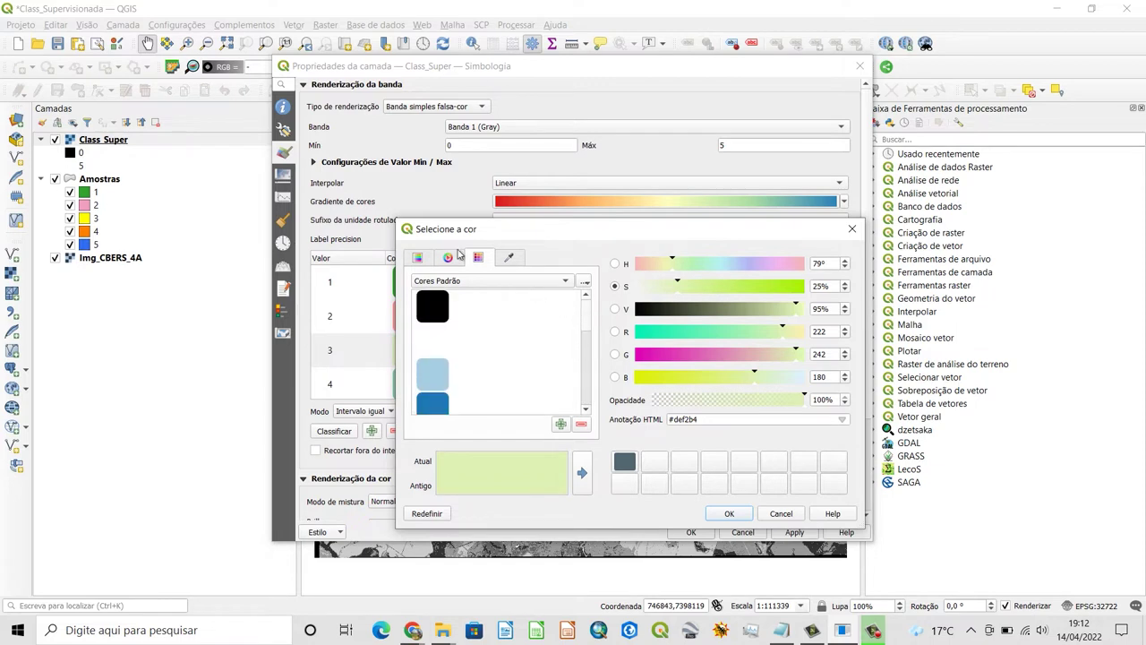
left_click(449, 259)
left_click(540, 293)
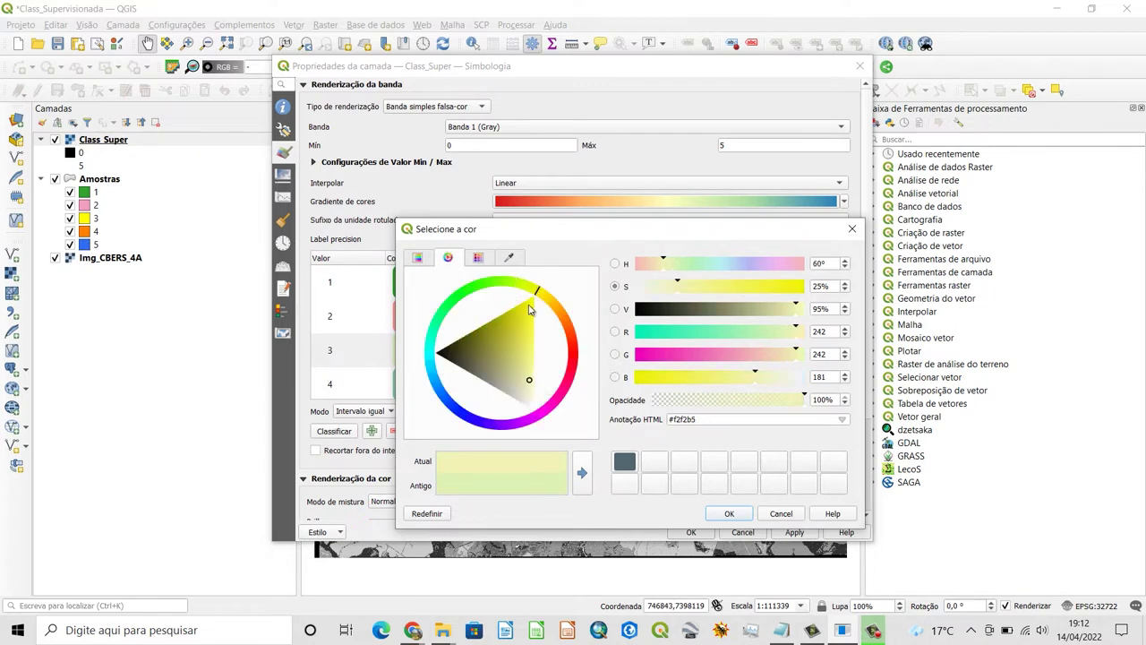
left_click(529, 309)
left_click(730, 516)
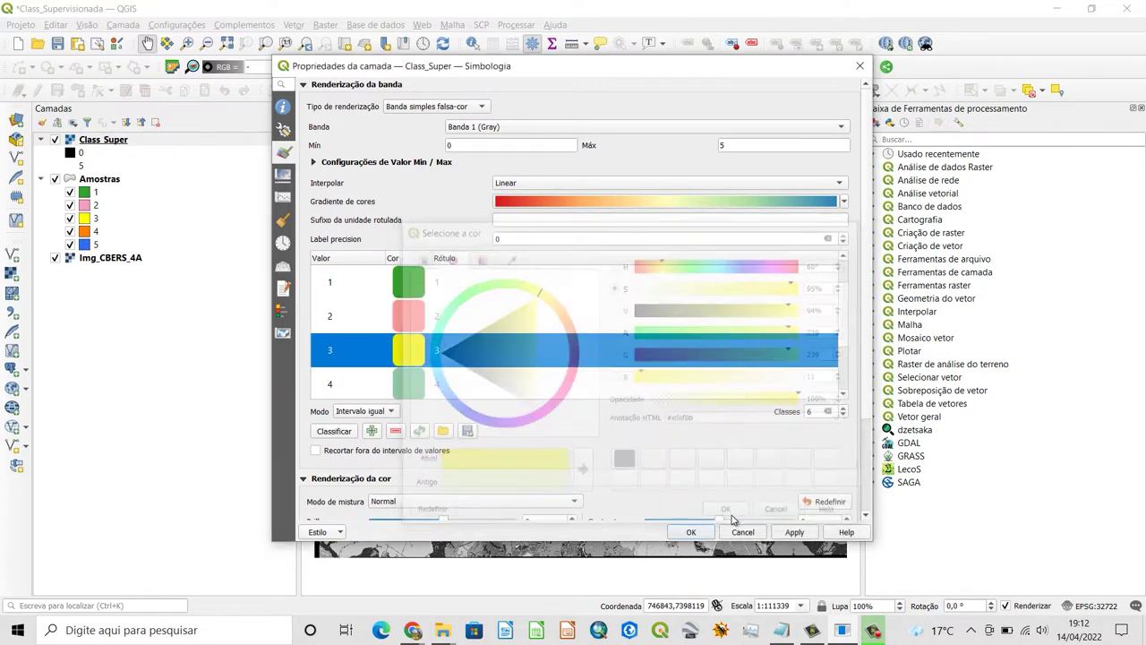
Set the color of class value 4 to the dark orange from the Cores Padrão palette
scroll(839, 315, "down", 1)
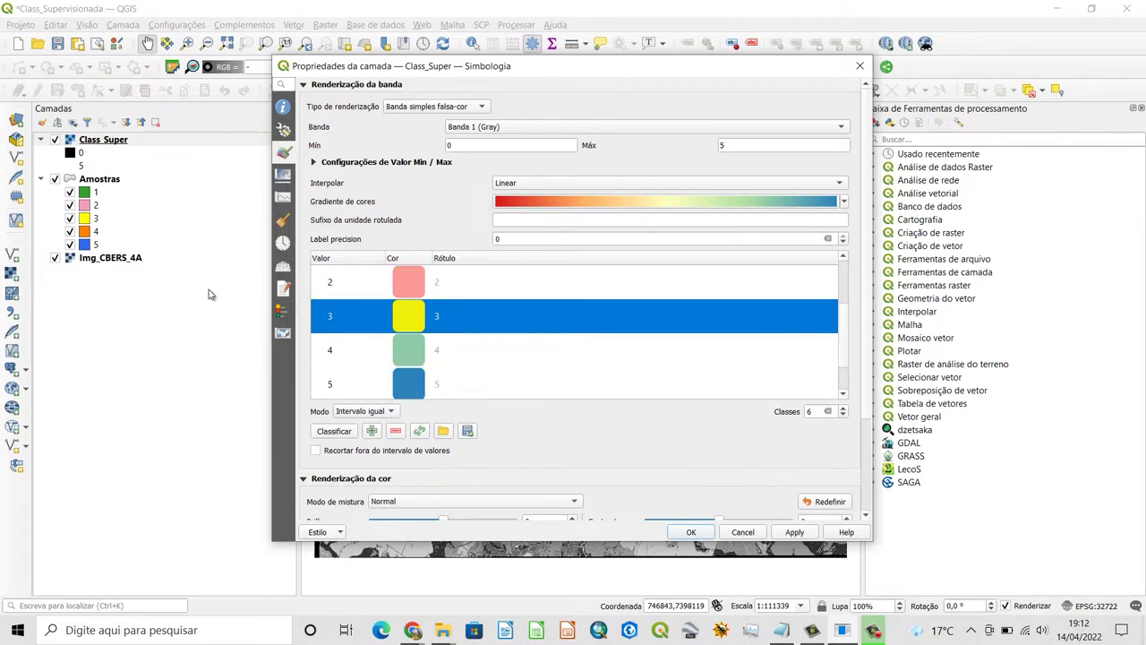
double_click(415, 350)
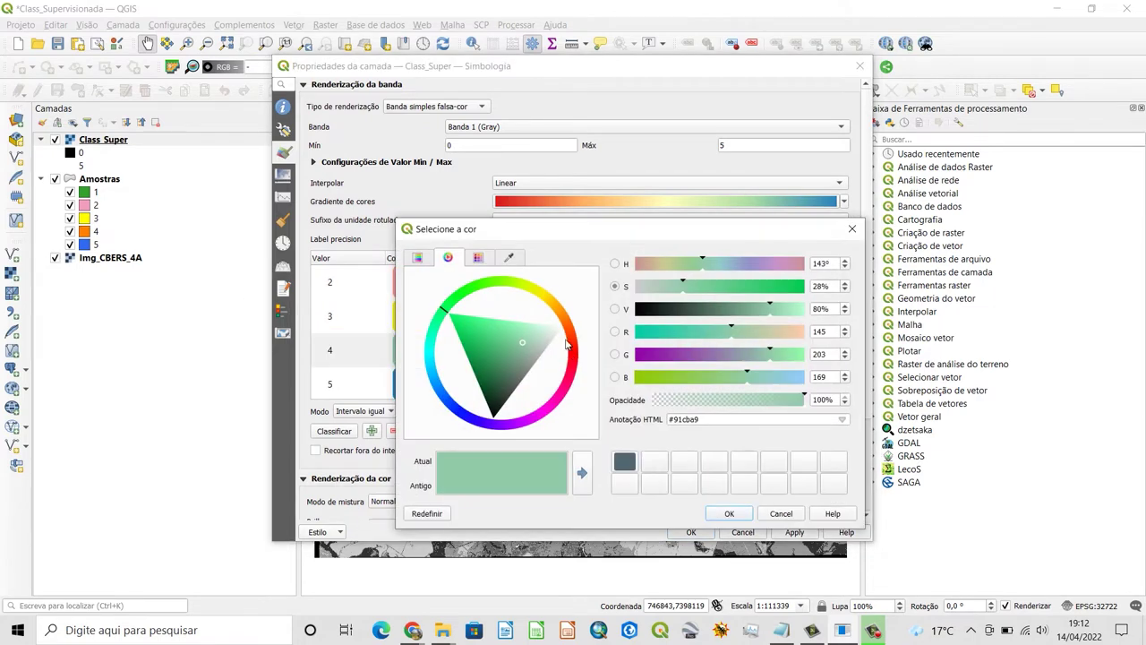
left_click(479, 258)
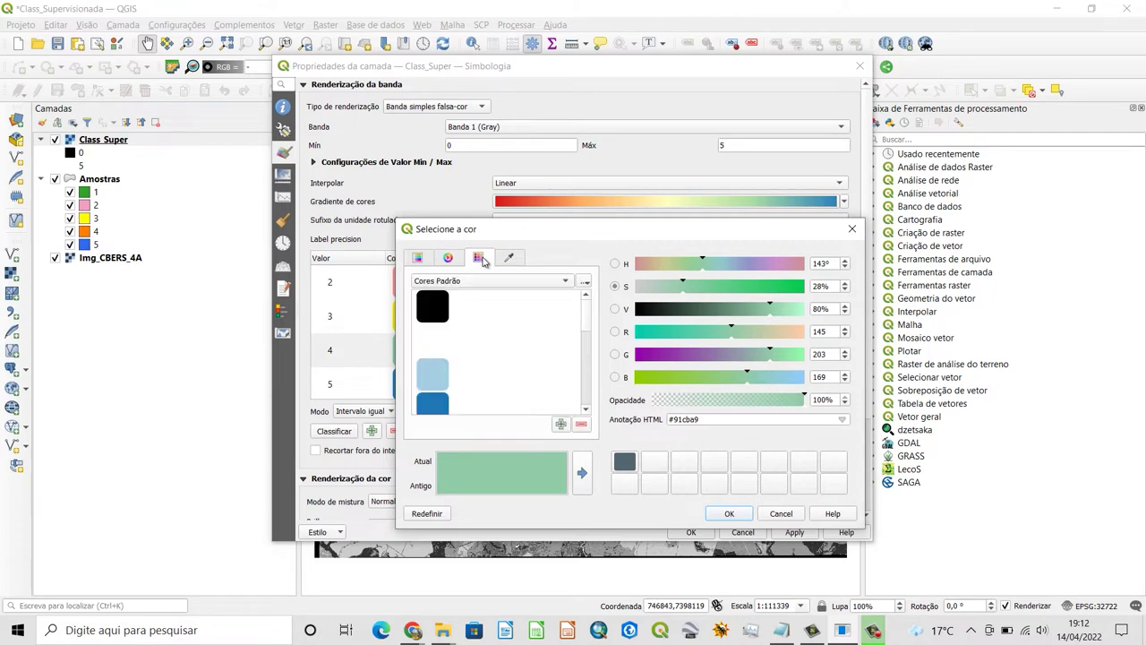
left_click(448, 258)
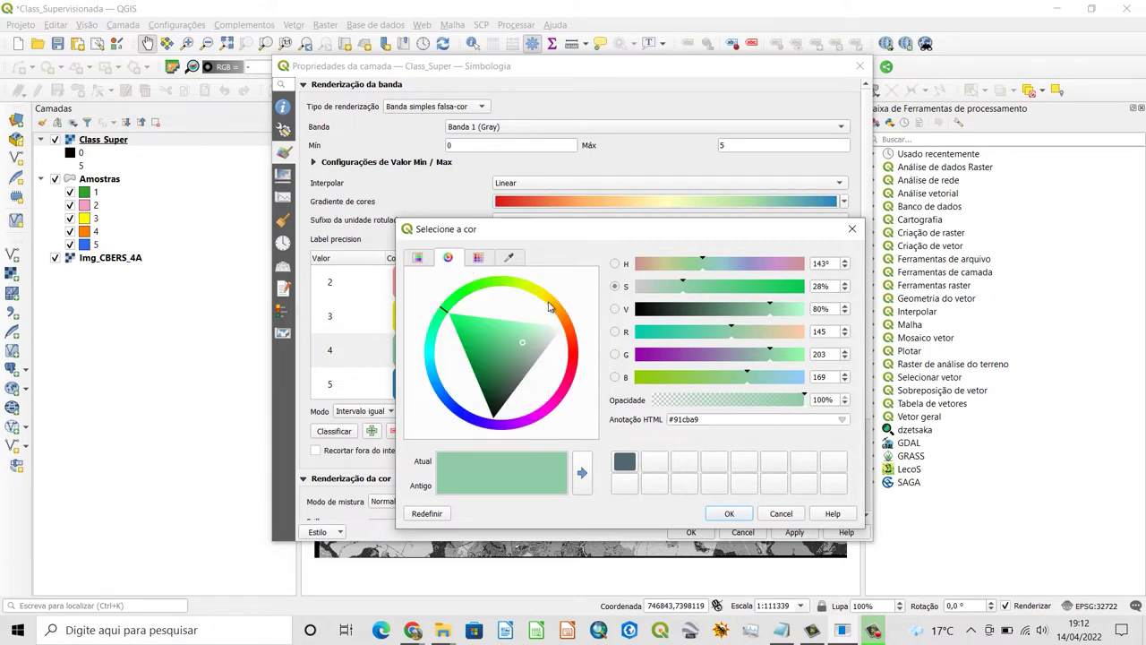
left_click(550, 307)
left_click(540, 319)
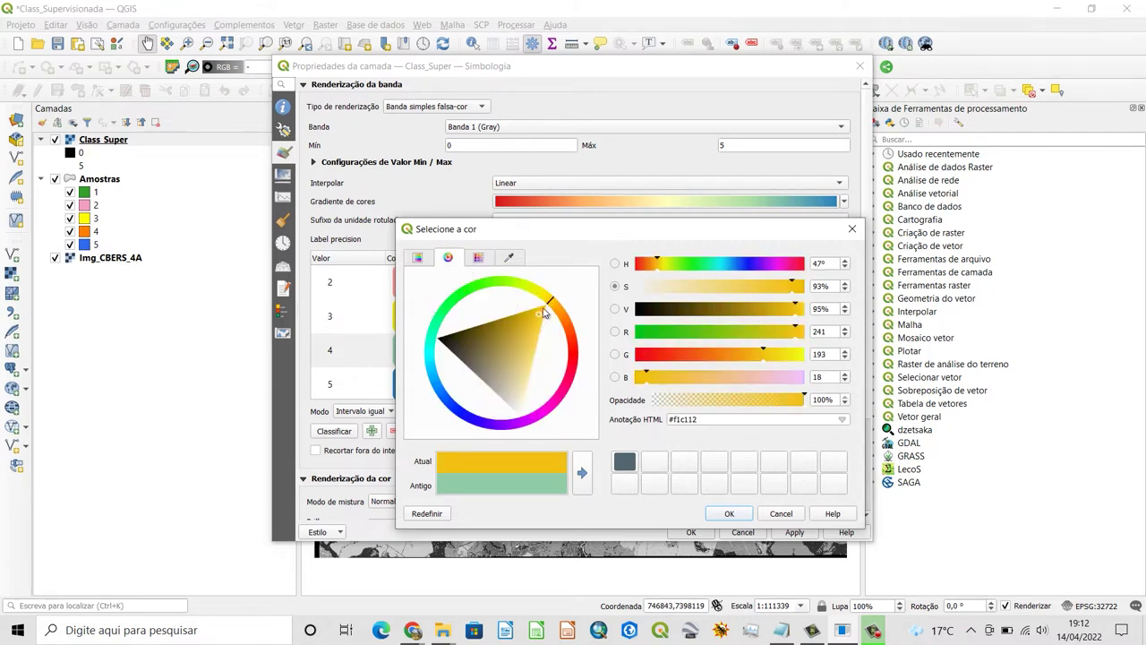
left_click(539, 295)
left_click(482, 259)
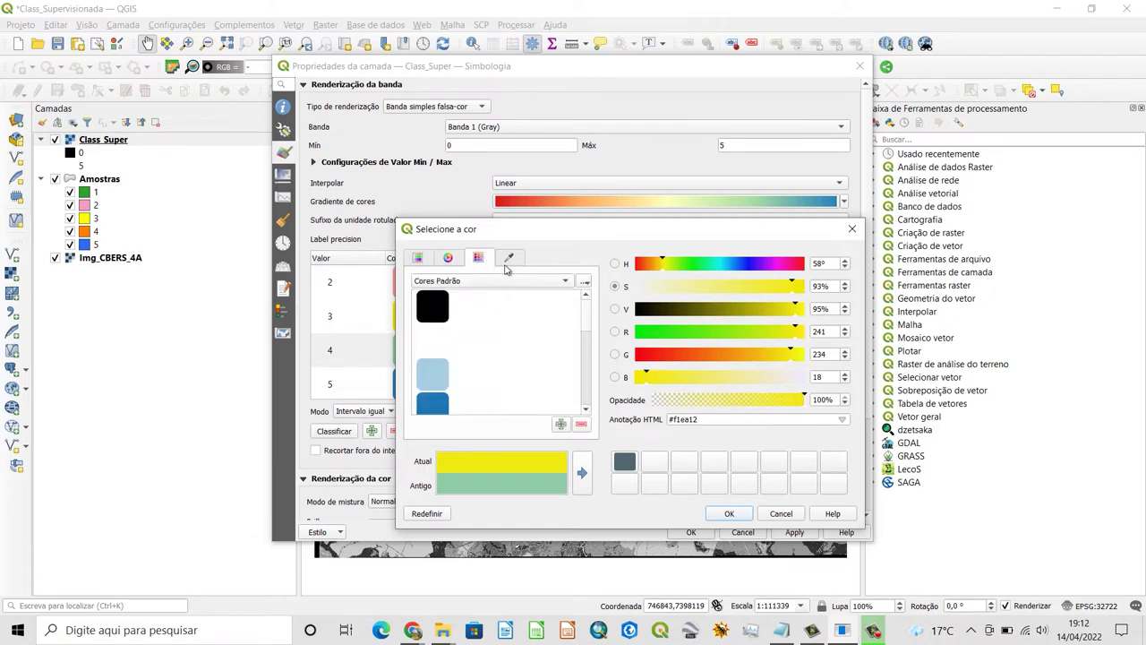
left_click_drag(585, 320, 587, 398)
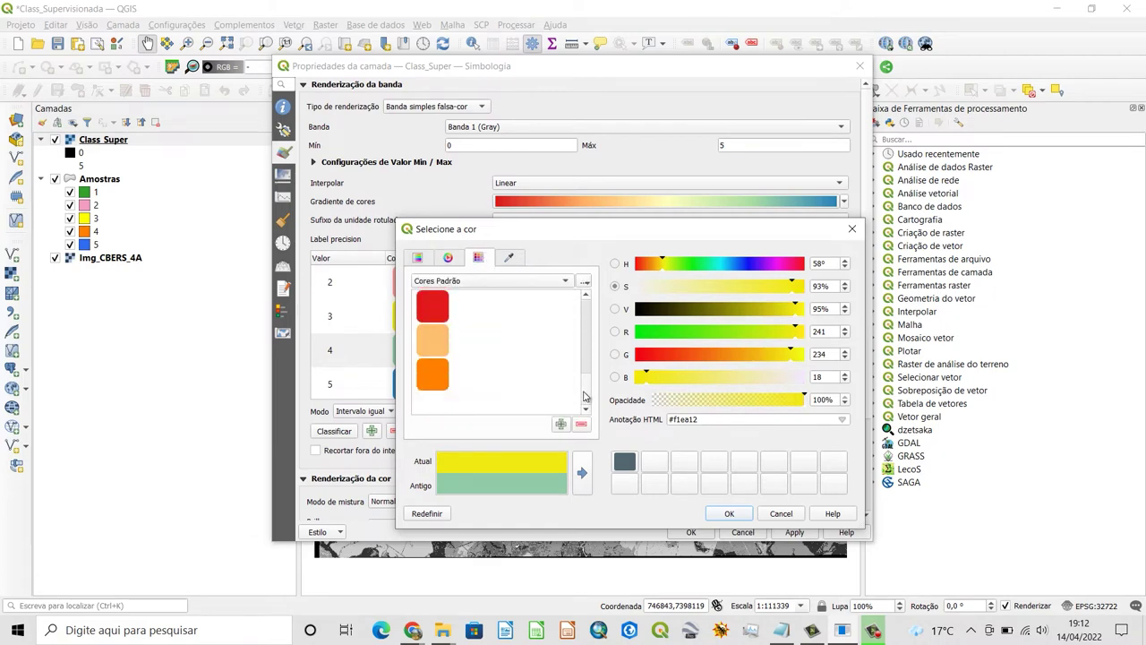
left_click(435, 385)
left_click(730, 514)
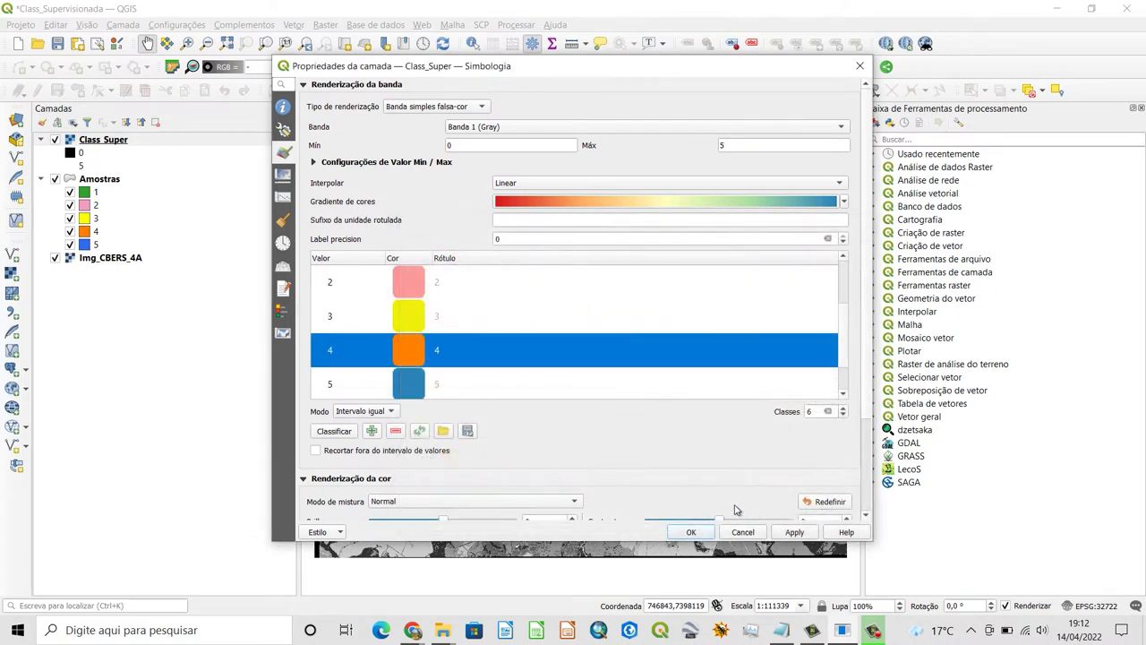
Set the color of class value 5 to the bright blue #1d6af9 using the color wheel
scroll(847, 329, "down", 1)
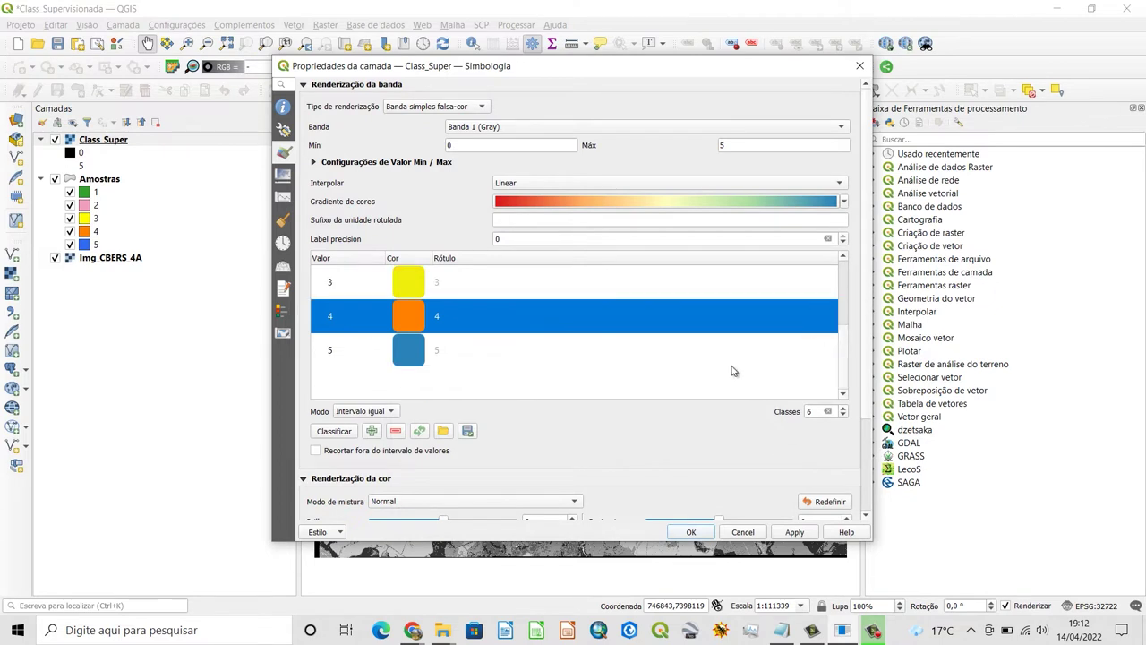
double_click(425, 355)
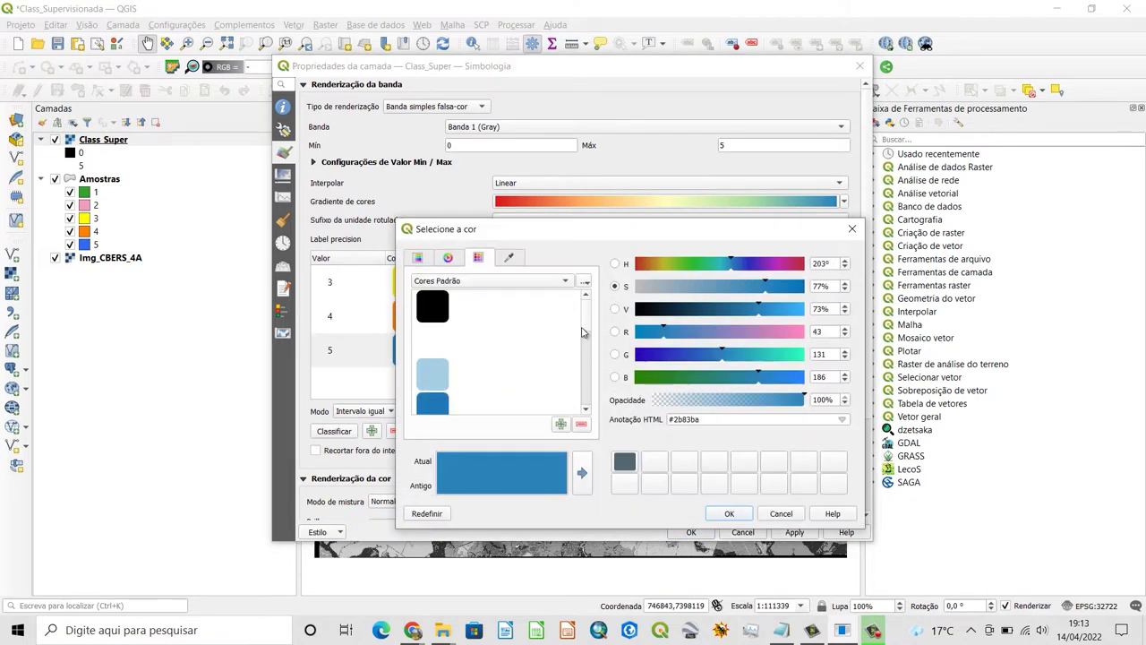
left_click_drag(588, 327, 585, 348)
scroll(585, 348, "down", 3)
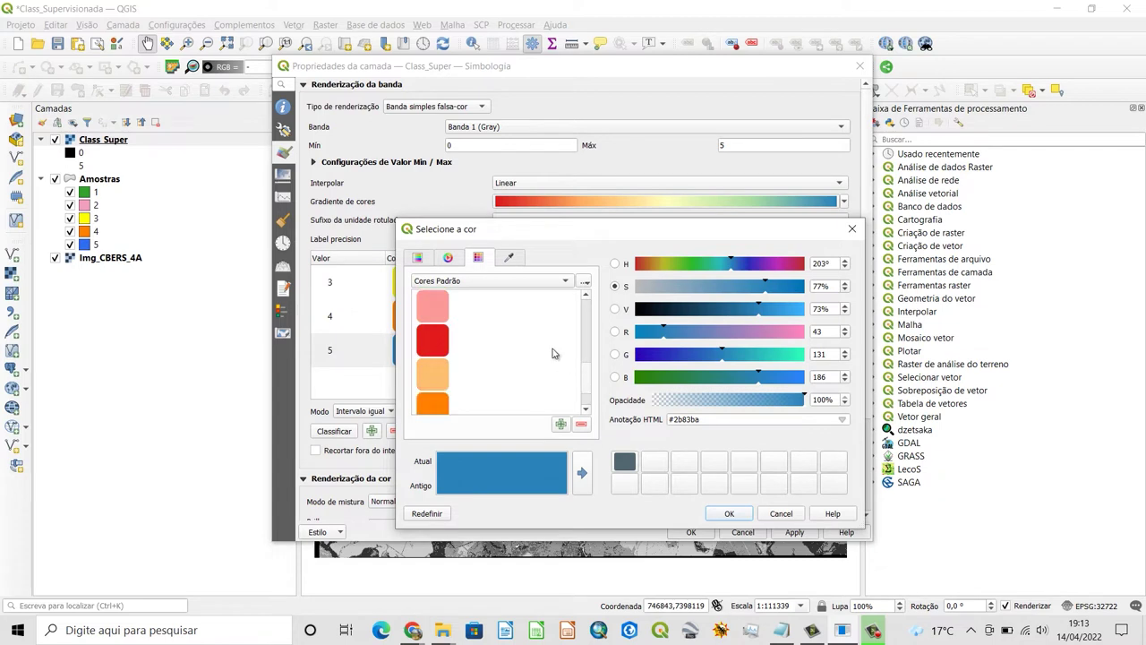
left_click(447, 257)
left_click(452, 402)
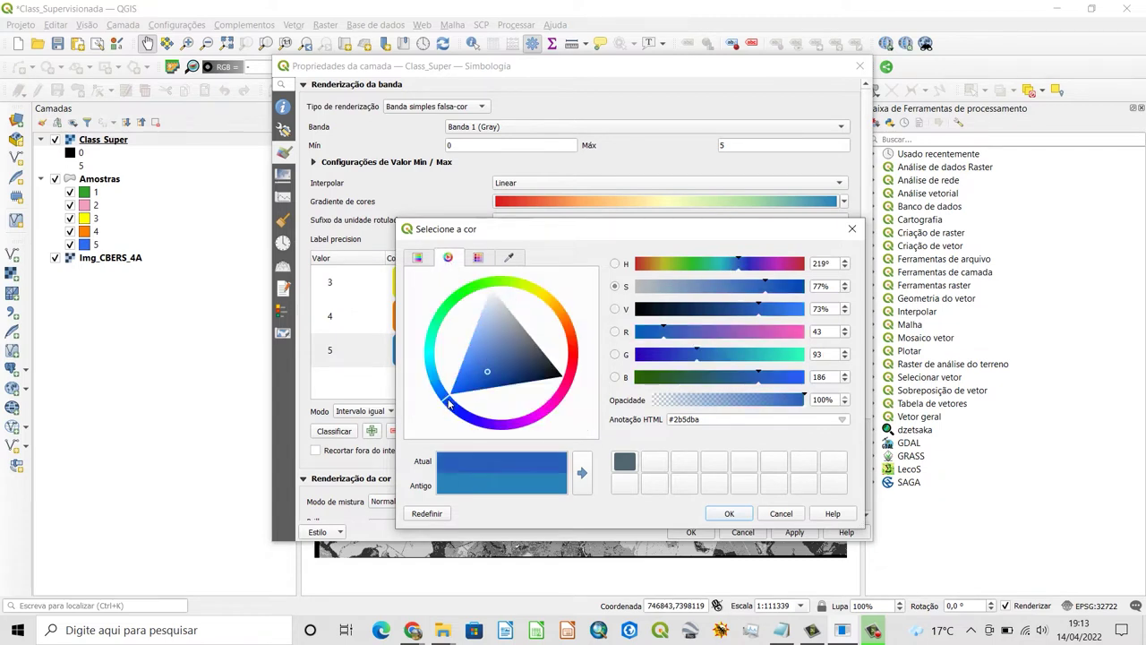
left_click(465, 387)
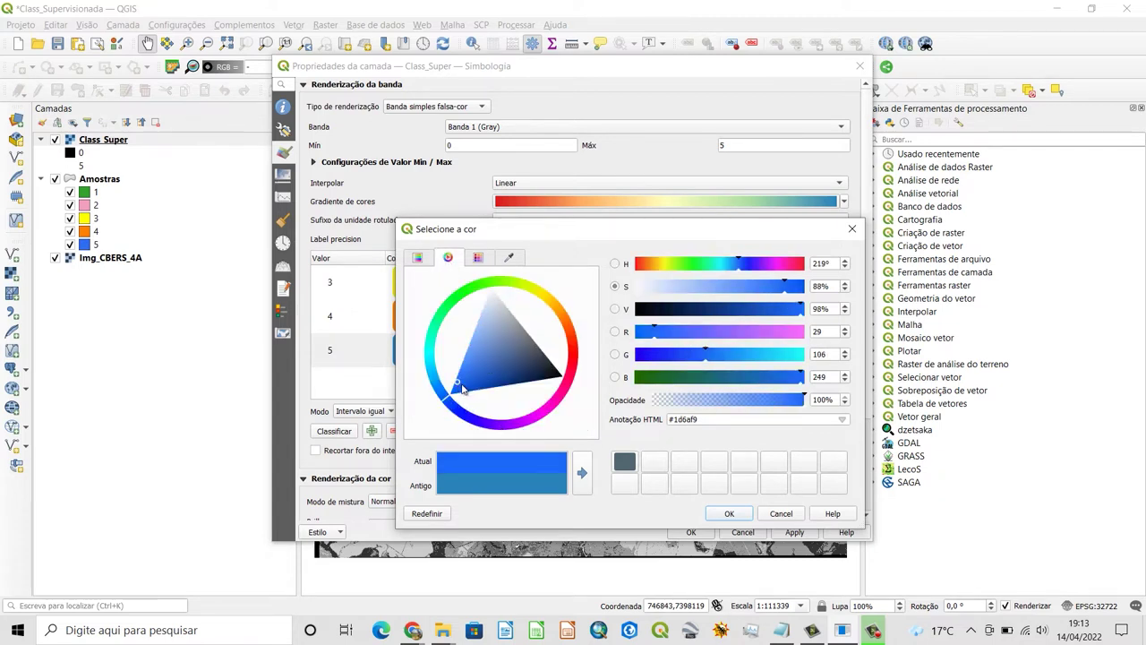
left_click(728, 515)
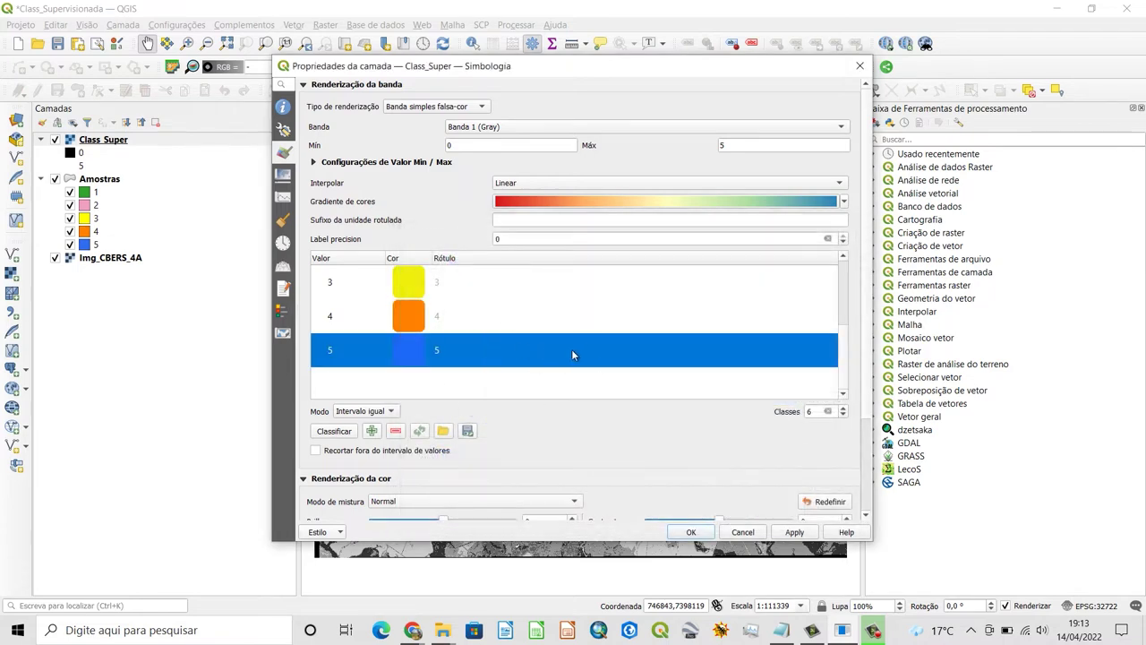
Label class value 1 as Vegetação in the Class_Super class list
left_click_drag(847, 347, 834, 269)
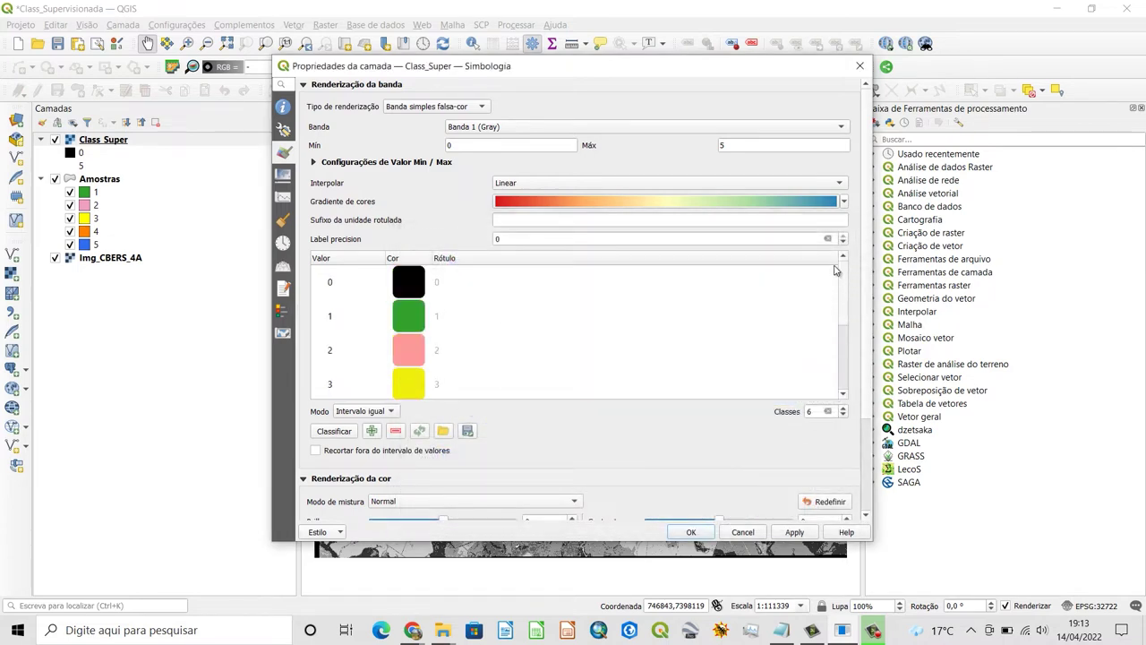
left_click(442, 285)
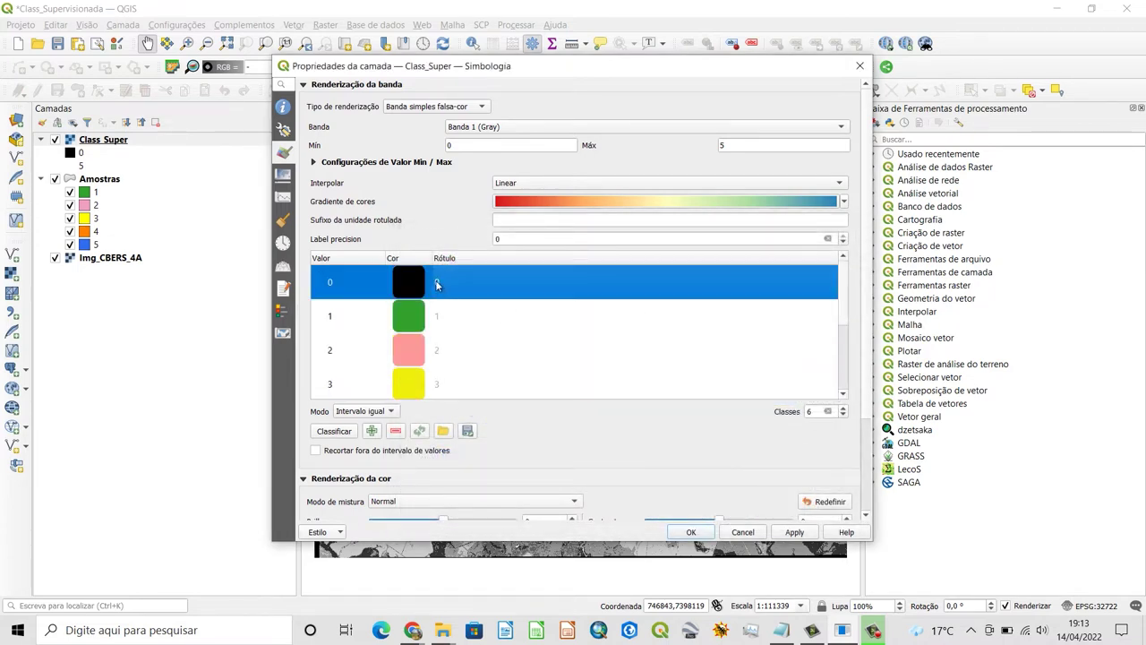
double_click(444, 282)
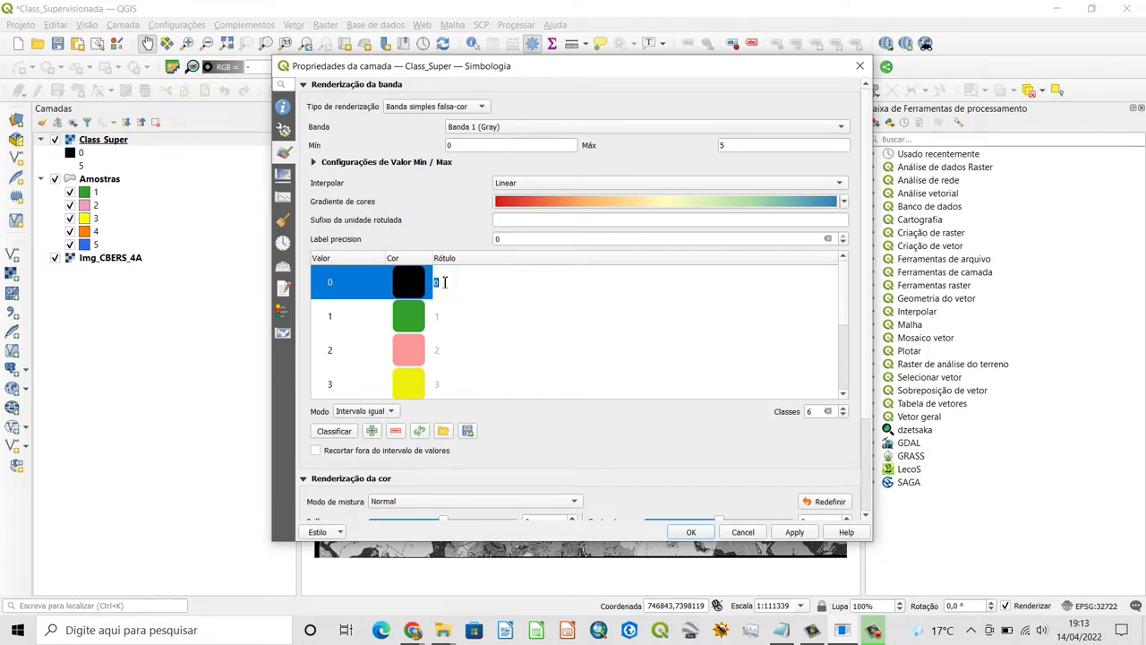
left_click(442, 306)
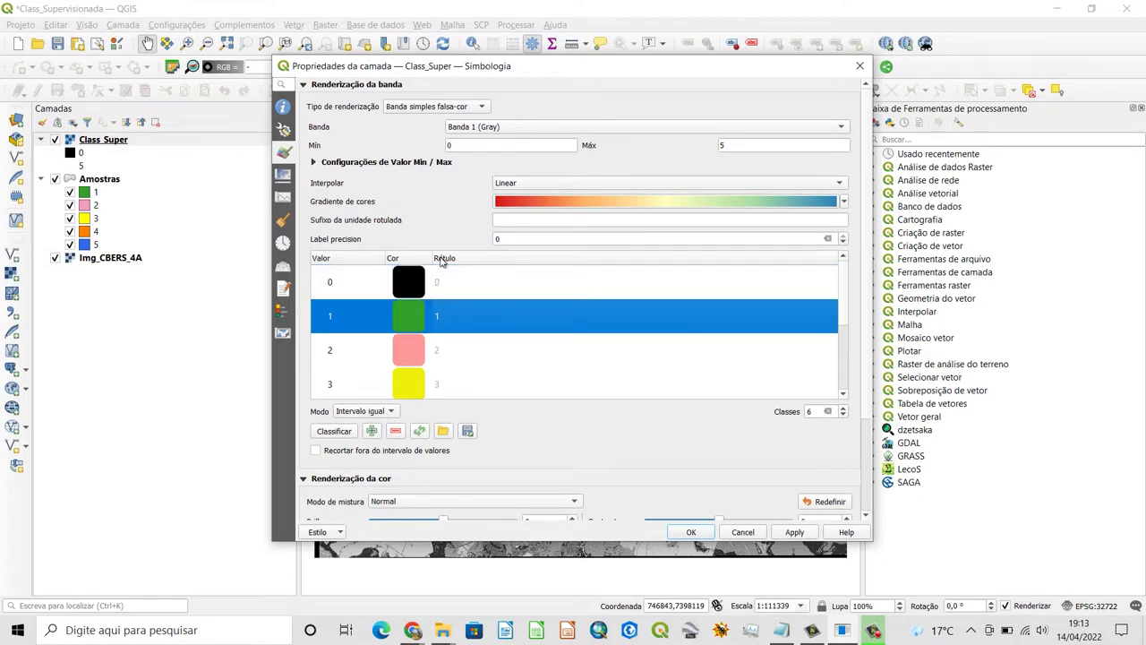
left_click(451, 285)
double_click(446, 316)
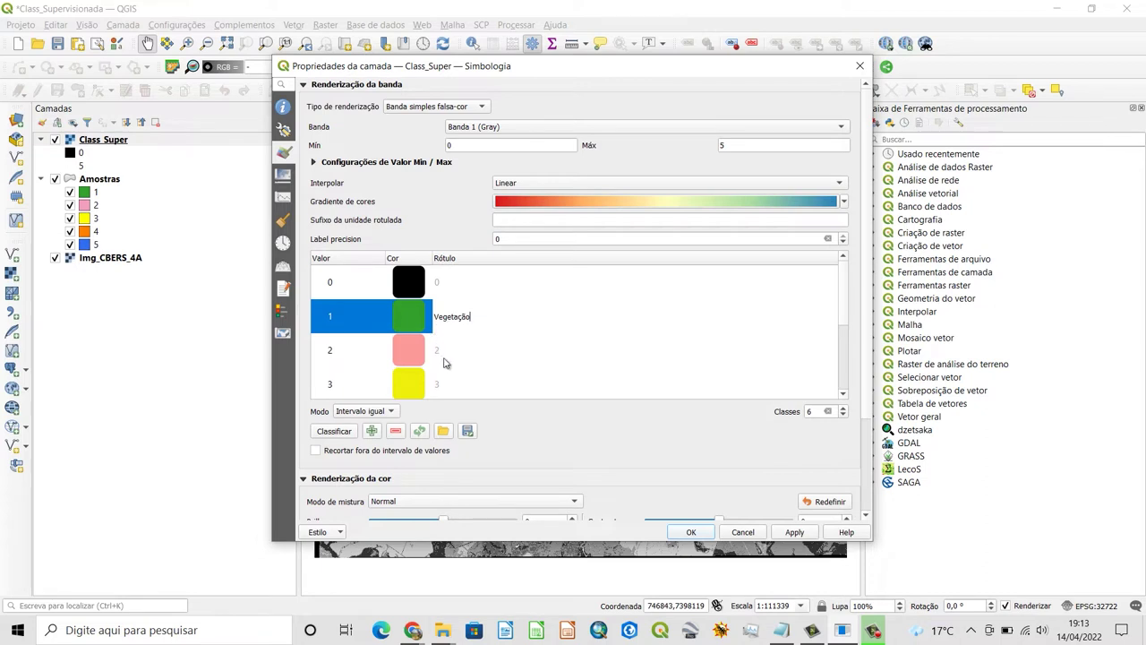
Label class values 2, 3, 4 and 5 as Pasto, Agricultura, Solo Exposto and Água
double_click(446, 355)
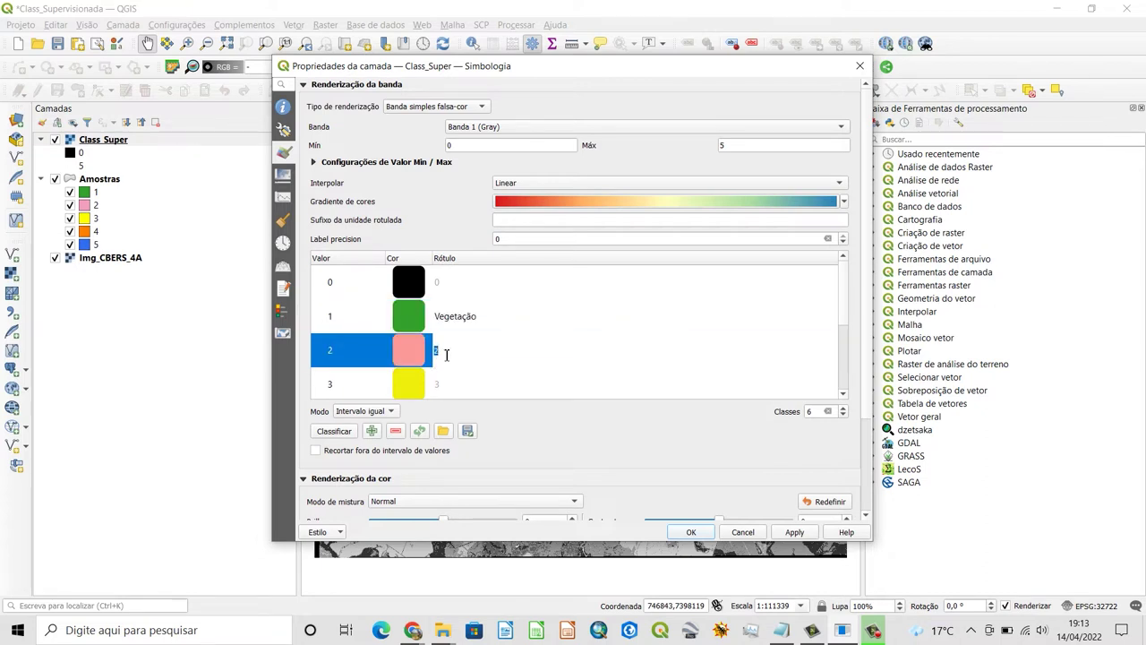
left_click(450, 377)
scroll(840, 347, "down", 2)
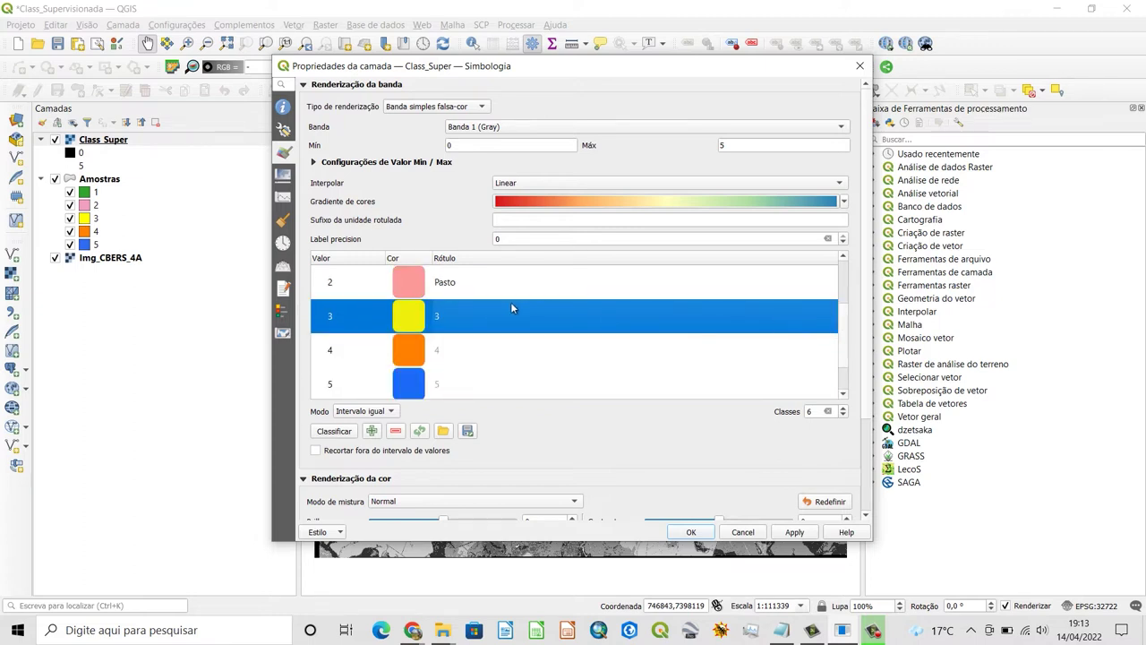
double_click(446, 318)
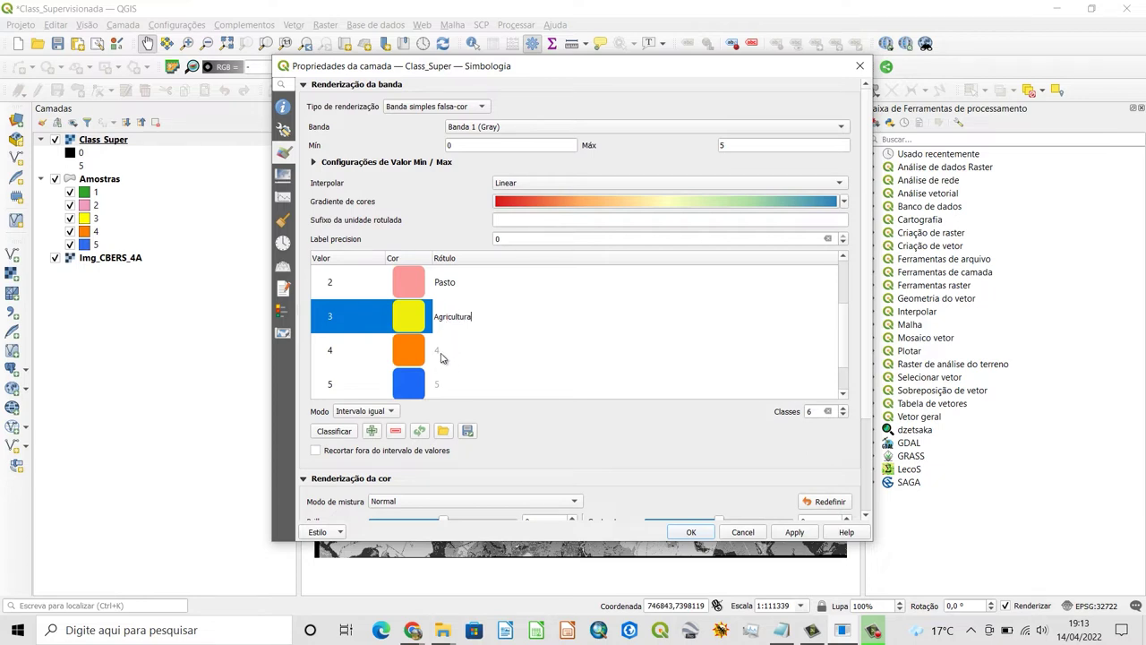
double_click(441, 351)
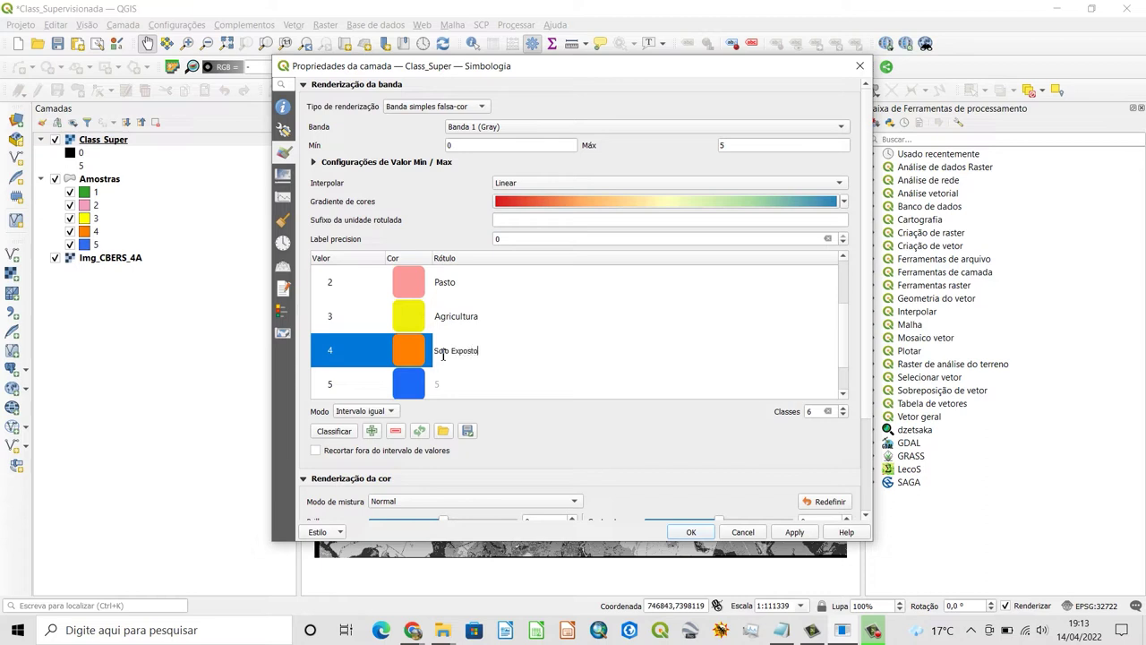
double_click(447, 385)
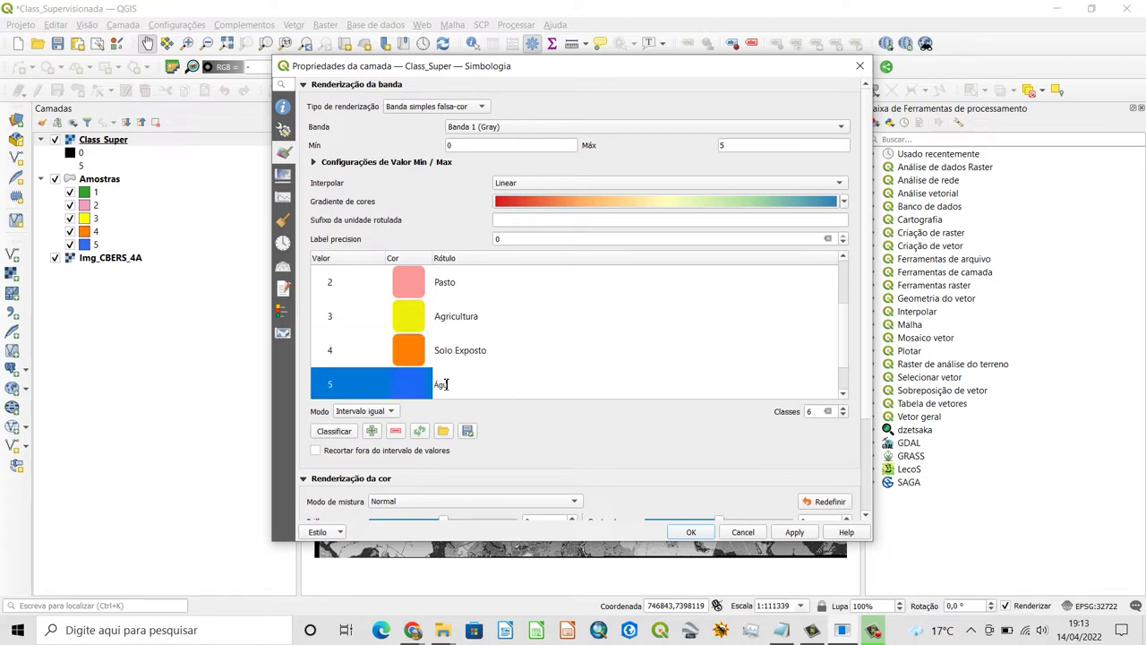
Label class value 0 as Sem informação and apply the finished symbology to the Class_Super layer
left_click_drag(847, 362, 842, 298)
left_click(443, 283)
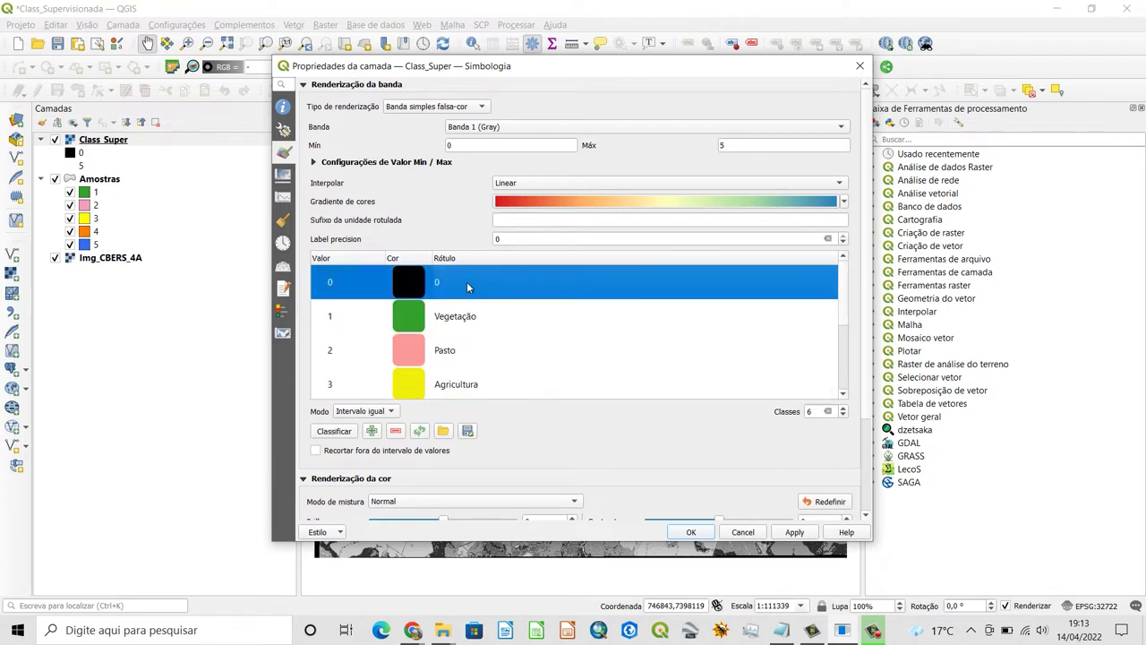
double_click(453, 282)
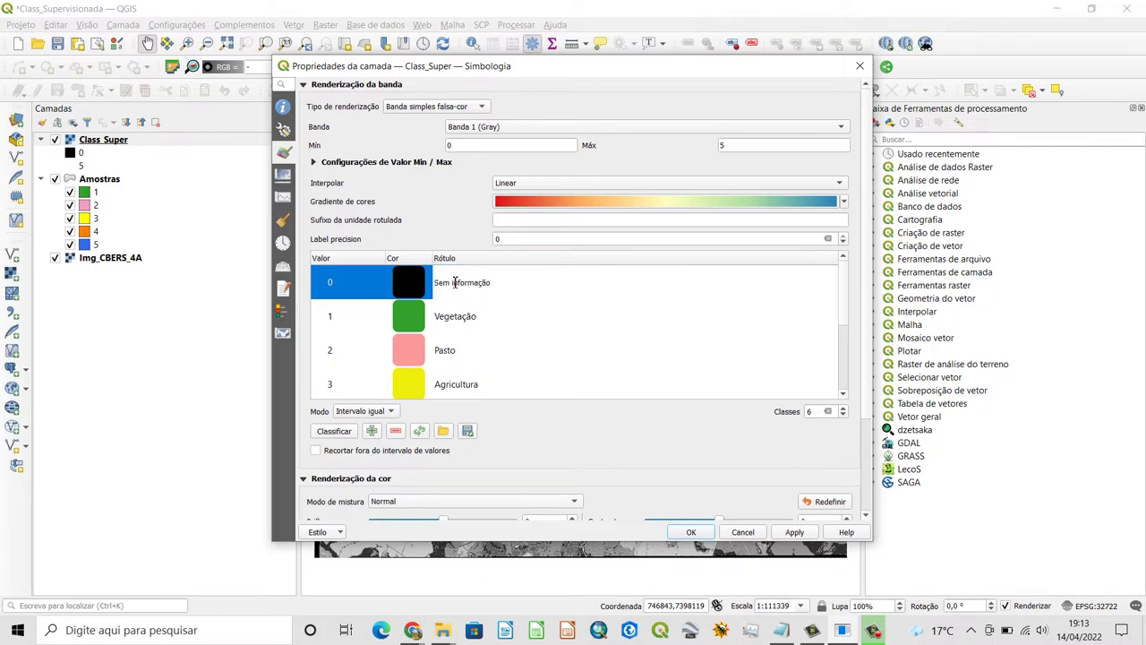
key("Return")
left_click_drag(846, 293, 847, 372)
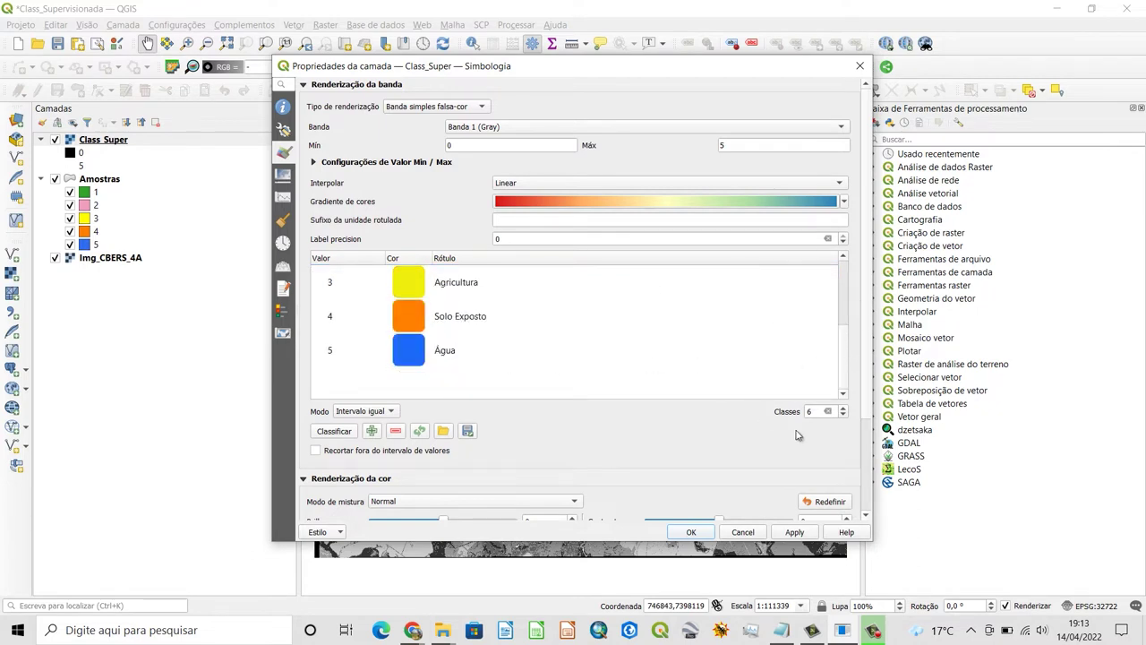
left_click(692, 532)
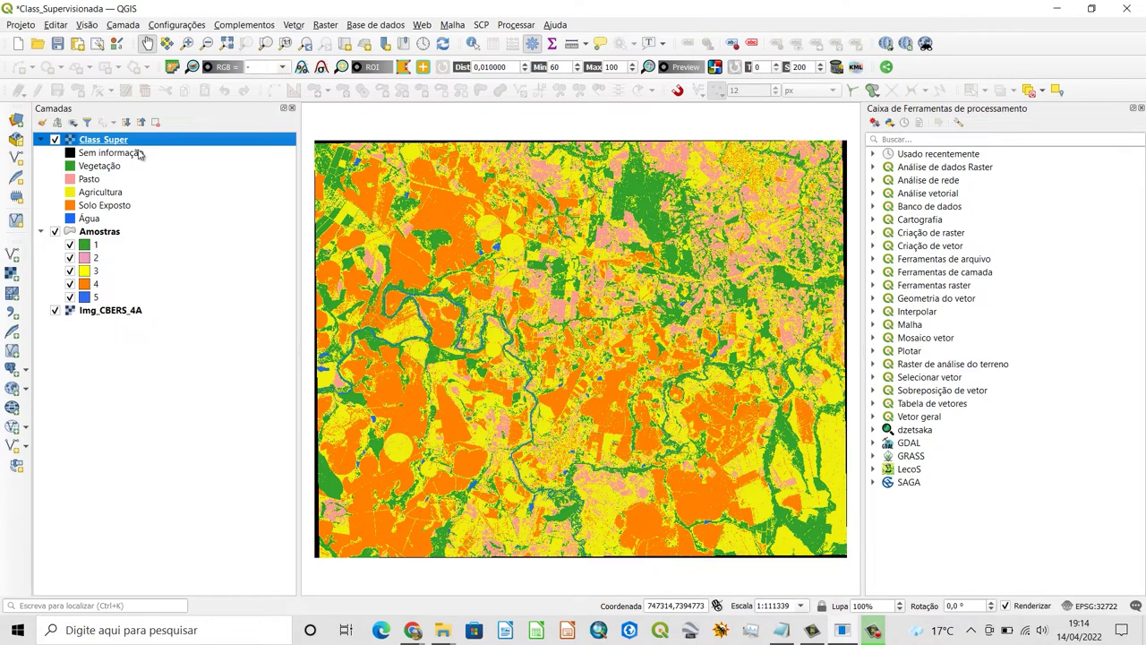
Set the color of class value 0 (Sem informação) in the Class_Super symbology to white #ffffff from the standard colors
double_click(111, 144)
double_click(411, 289)
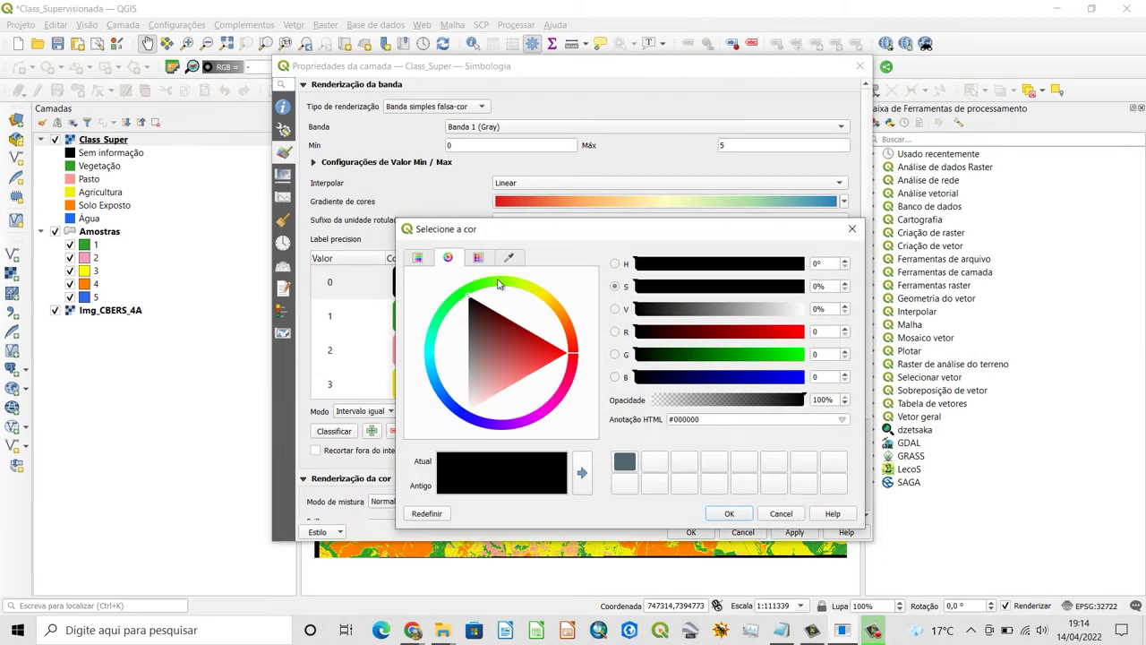
left_click(488, 260)
left_click(435, 342)
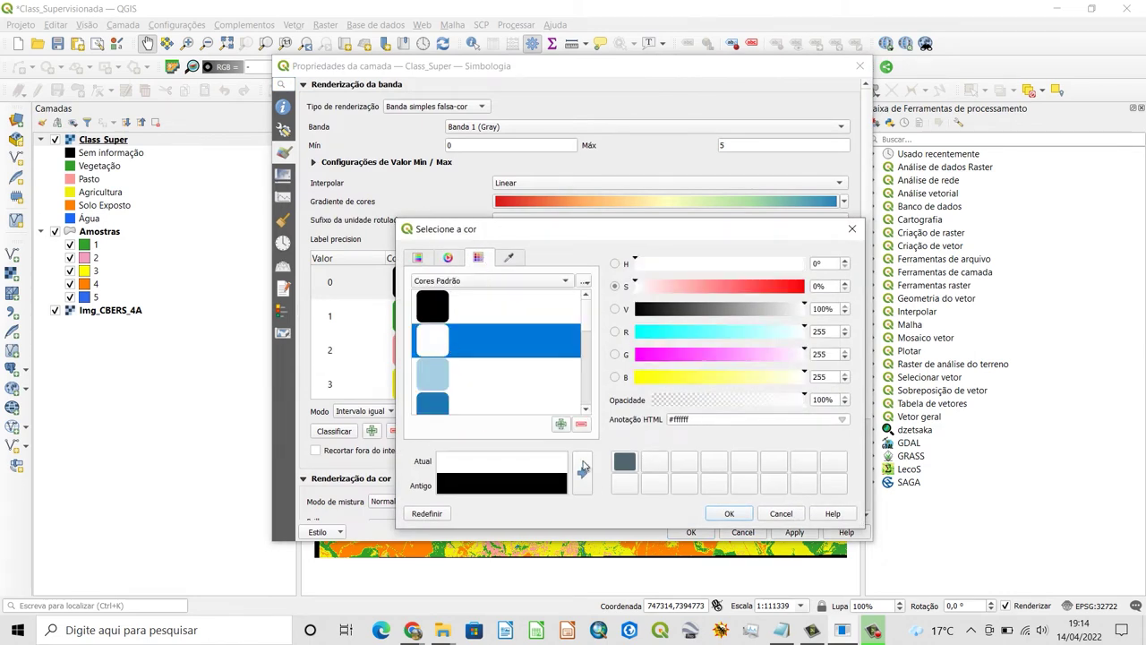
left_click(729, 513)
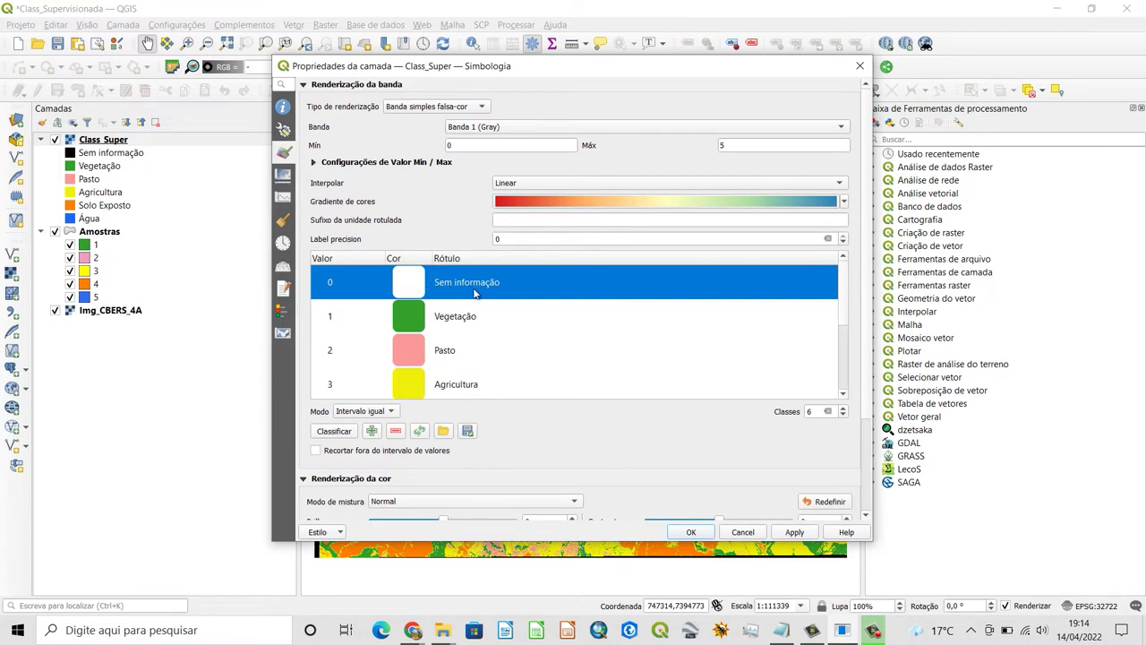
Remove the Sem informação class (value 0) from the Class_Super class list and apply the symbology
left_click(398, 432)
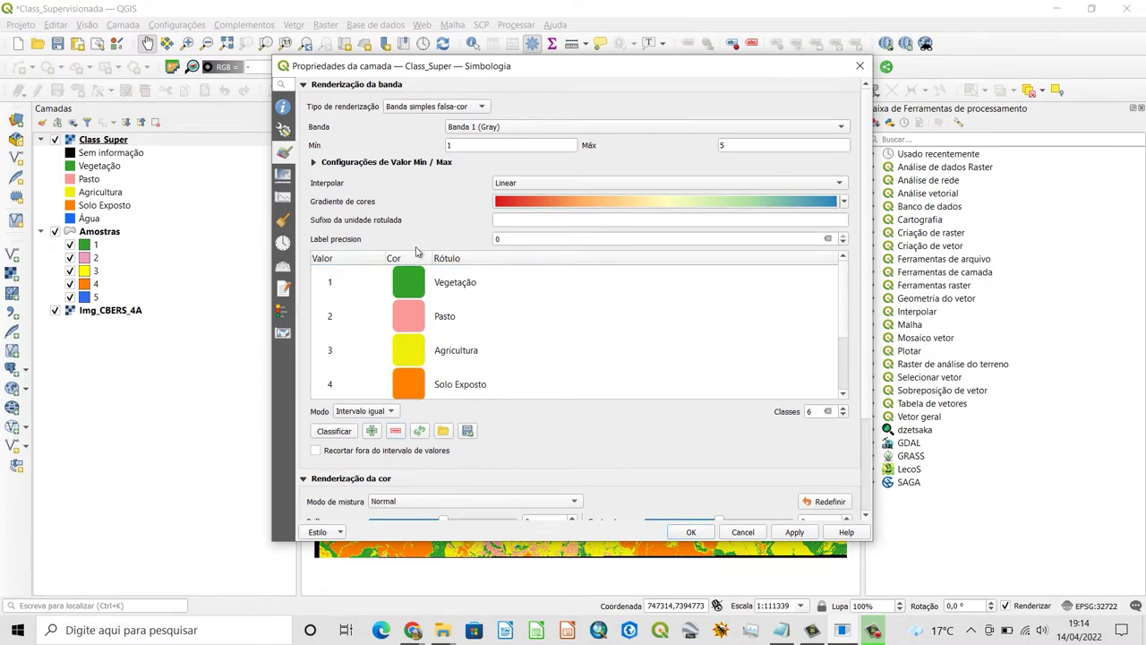
left_click_drag(844, 299, 845, 334)
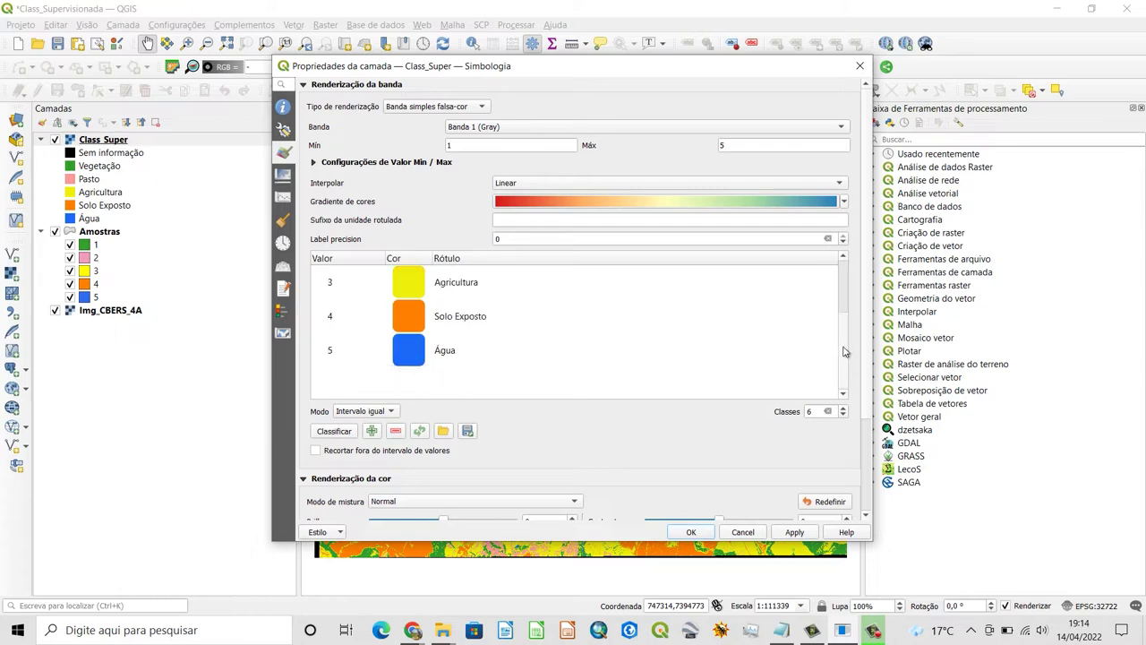
left_click(691, 532)
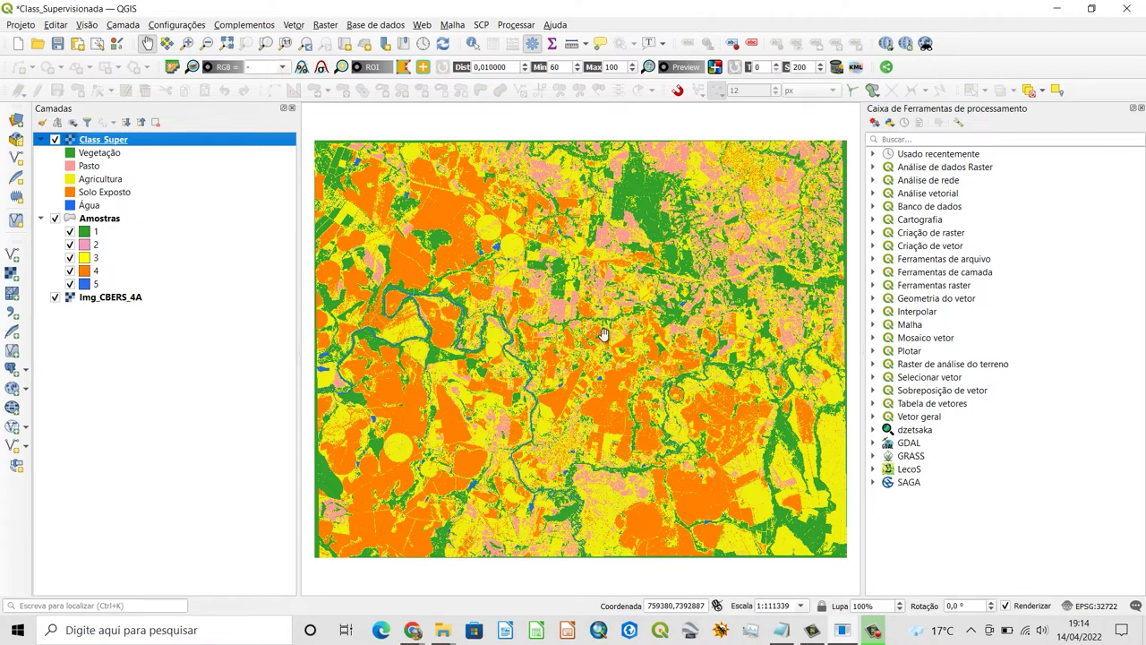
Examine the Class_Super classification up close along the river meanders and across the whole scene
scroll(463, 327, "up", 1)
scroll(484, 340, "up", 2)
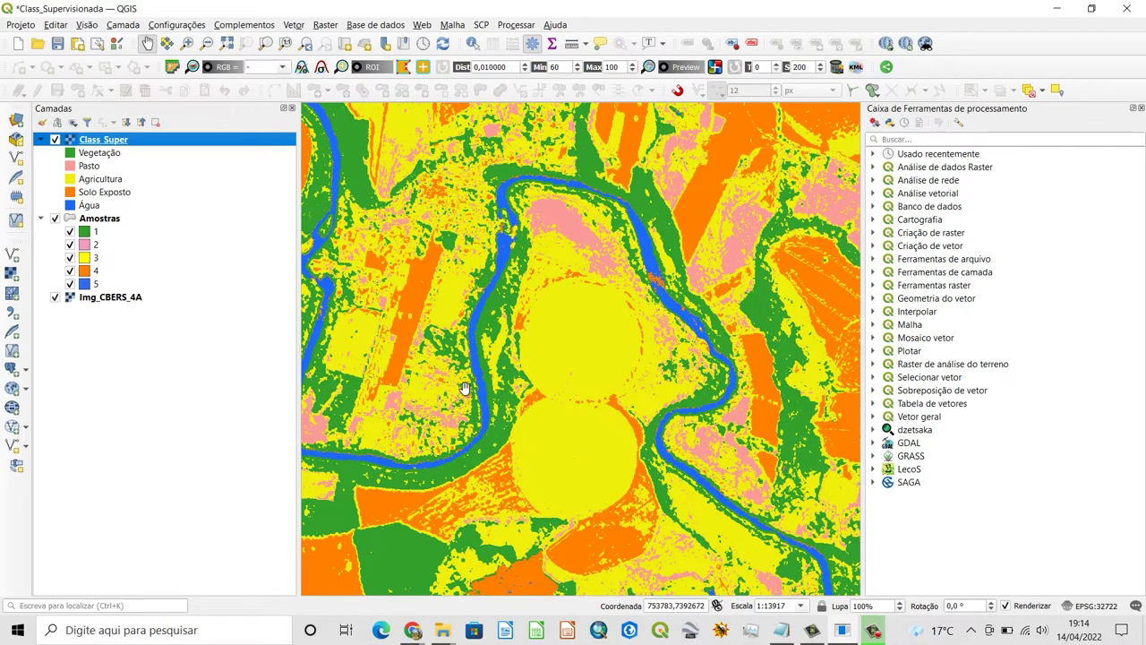
left_click_drag(475, 439, 551, 399)
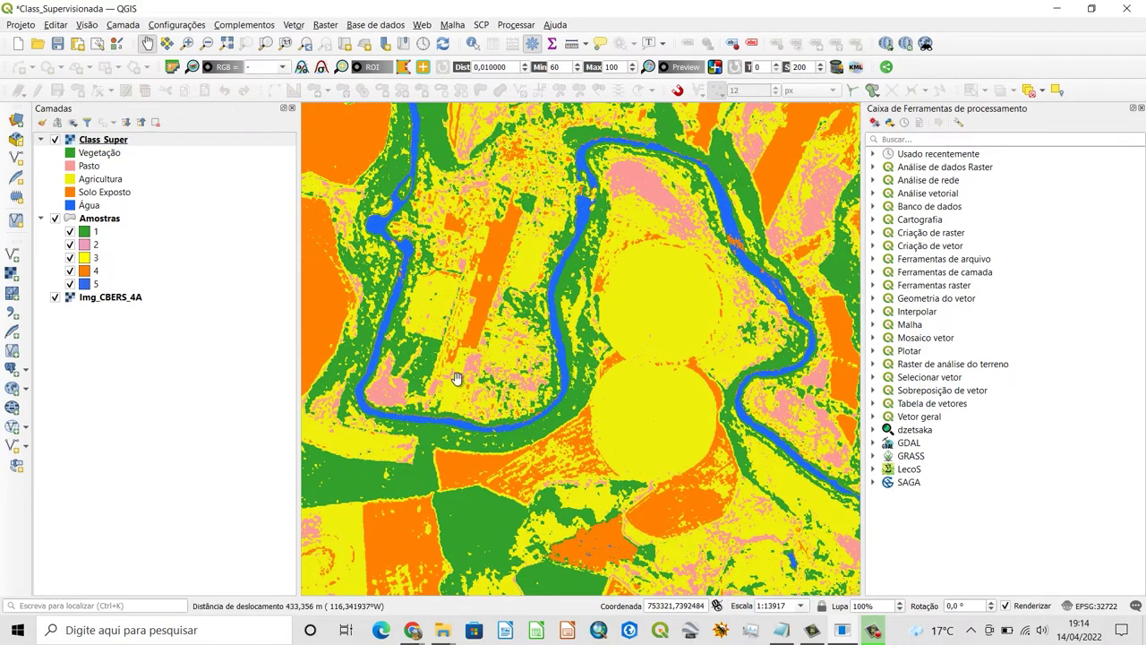
scroll(455, 380, "down", 1)
scroll(585, 414, "down", 1)
left_click_drag(487, 293, 517, 279)
scroll(586, 299, "down", 1)
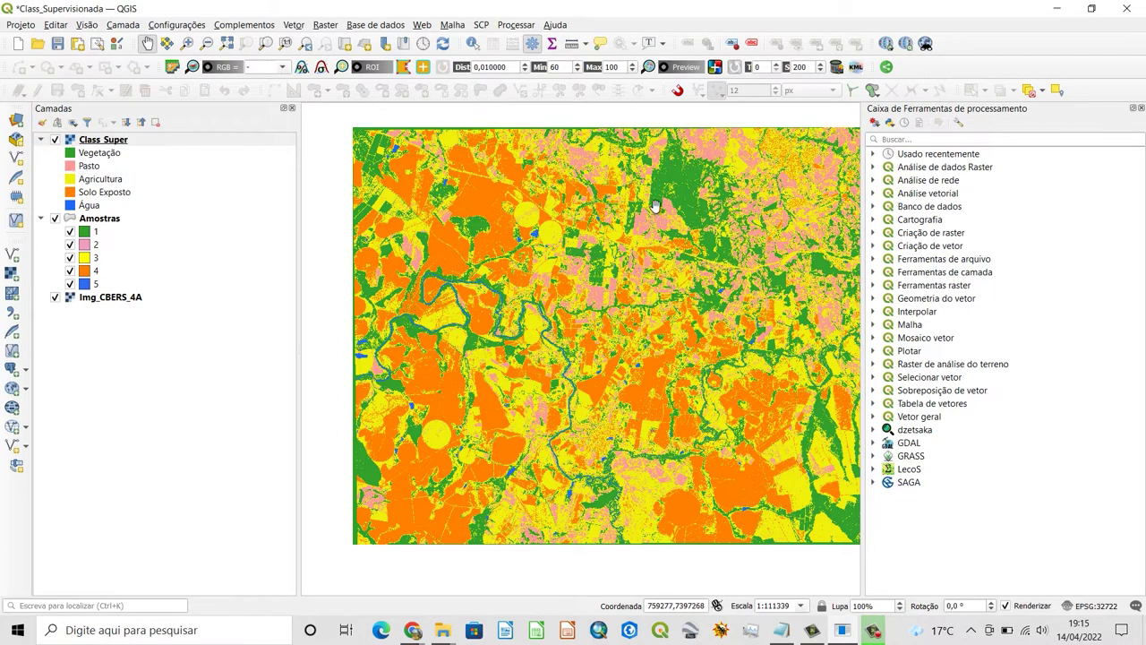
scroll(649, 215, "up", 1)
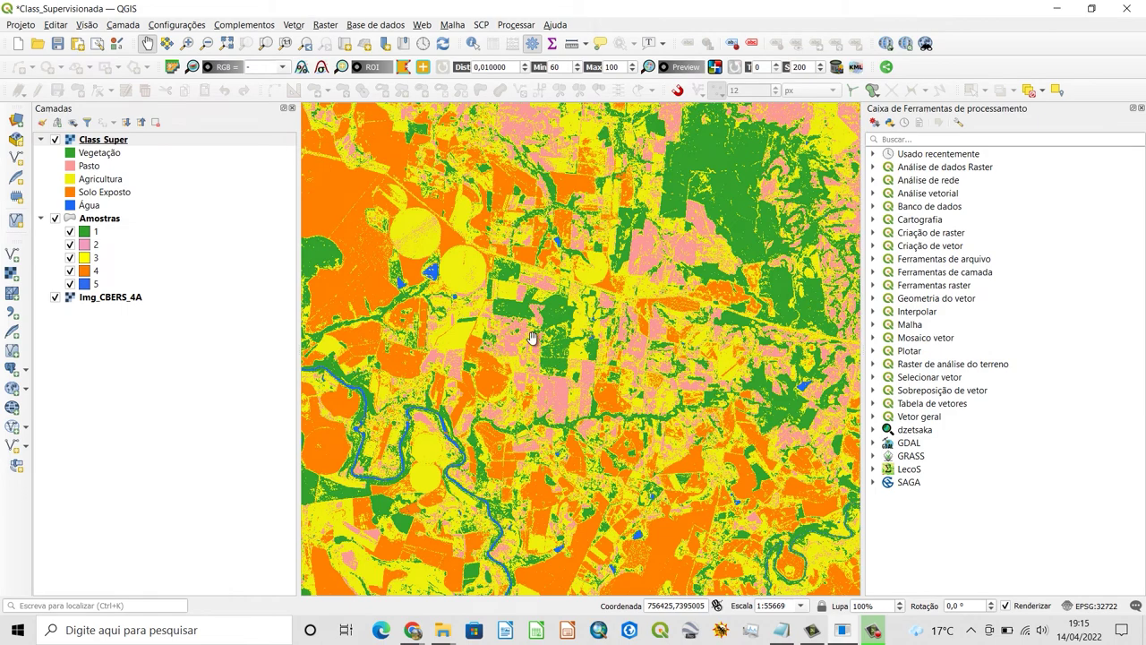
scroll(623, 448, "down", 1)
left_click_drag(653, 428, 641, 298)
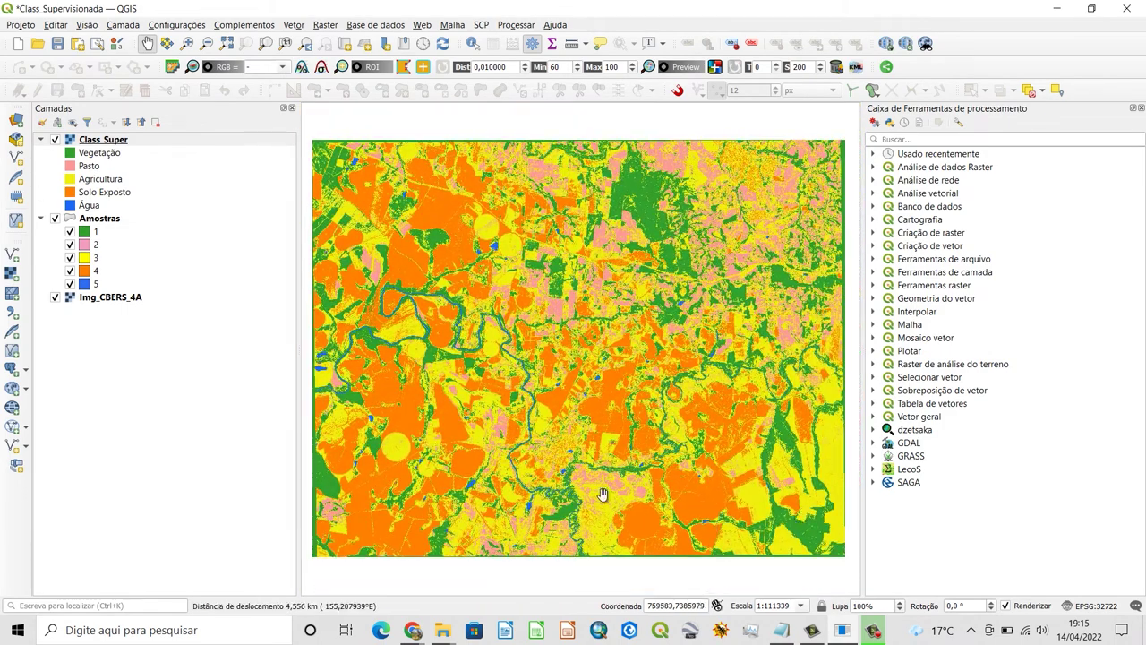
Hide the Amostras layer and switch Class_Super off and on to compare the classification with the Img_CBERS_4A image
left_click(55, 219)
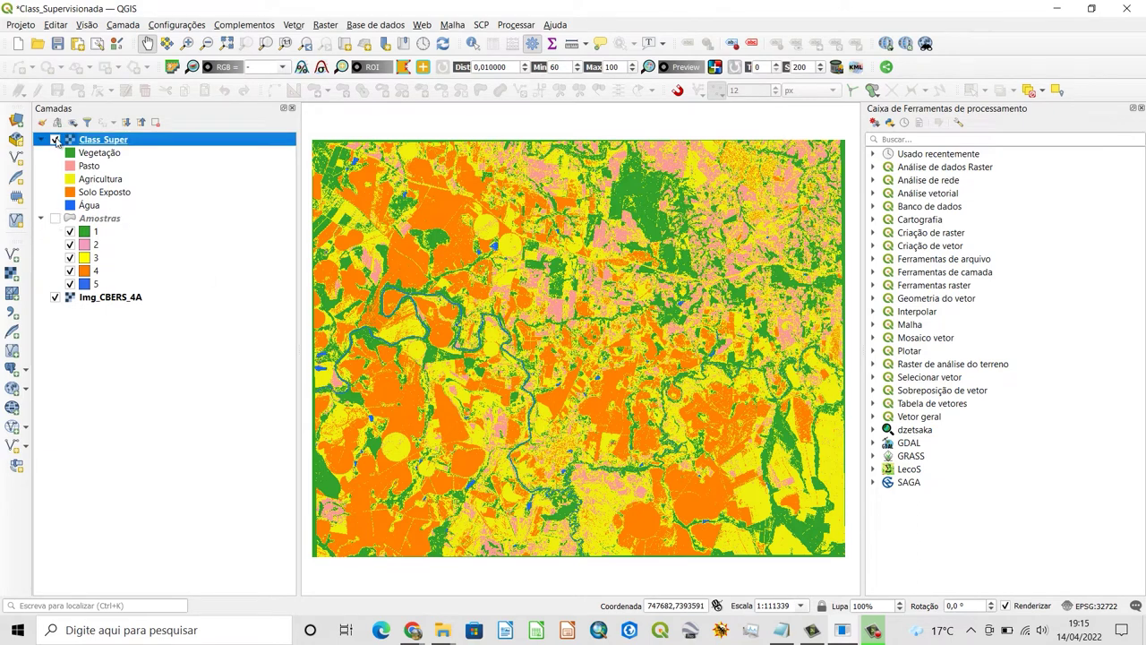
left_click(55, 140)
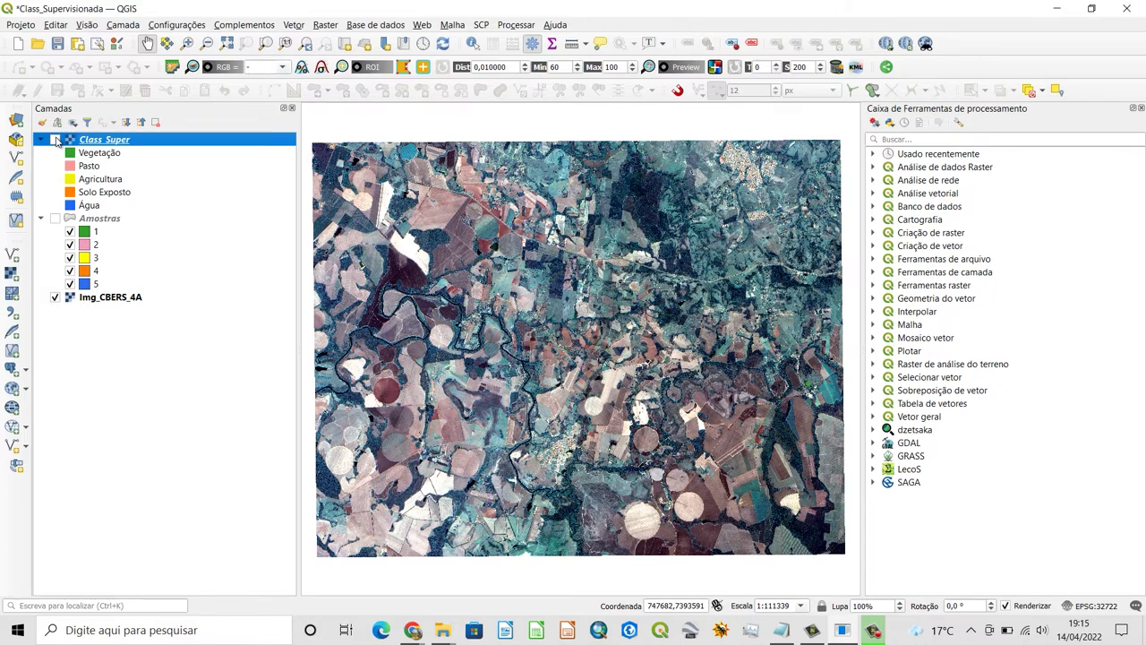
left_click(55, 140)
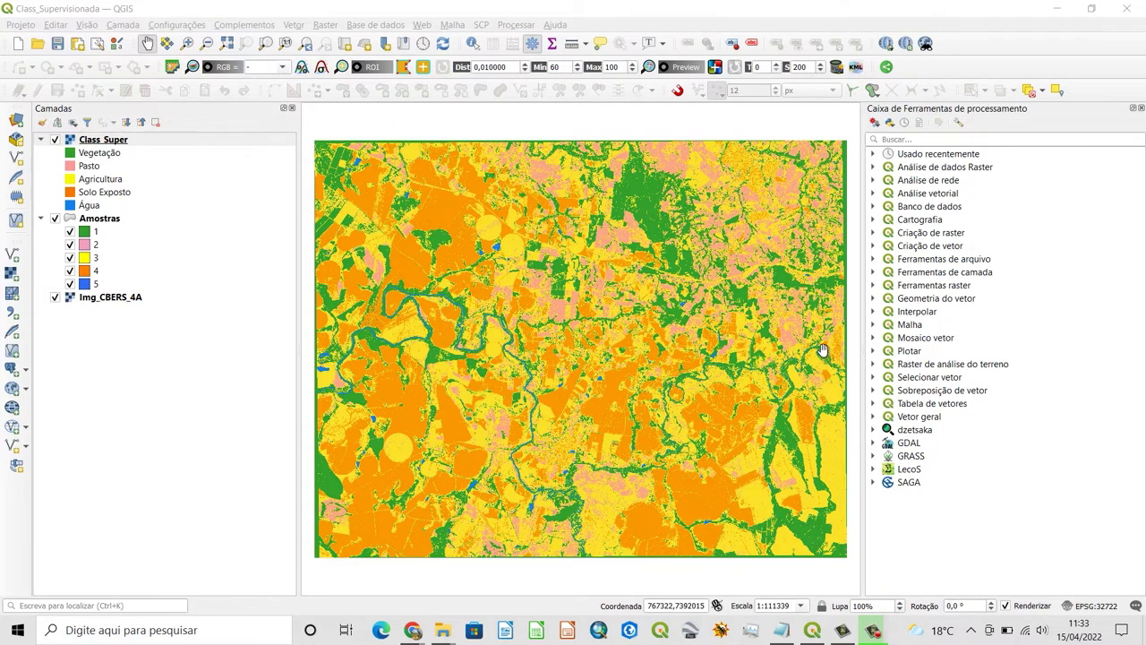
Set 0 as the additional no-data value in the Class_Super layer's transparency properties to drop the green strip along the image edge
scroll(837, 269, "up", 3)
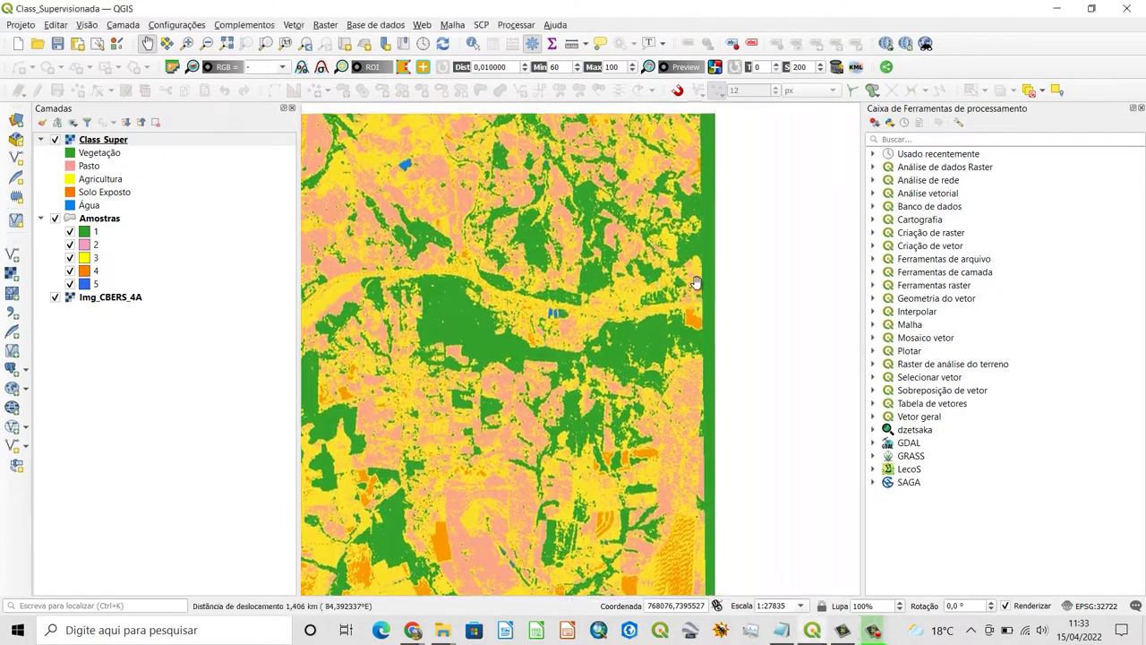
left_click_drag(837, 270, 680, 229)
left_click_drag(691, 176, 685, 404)
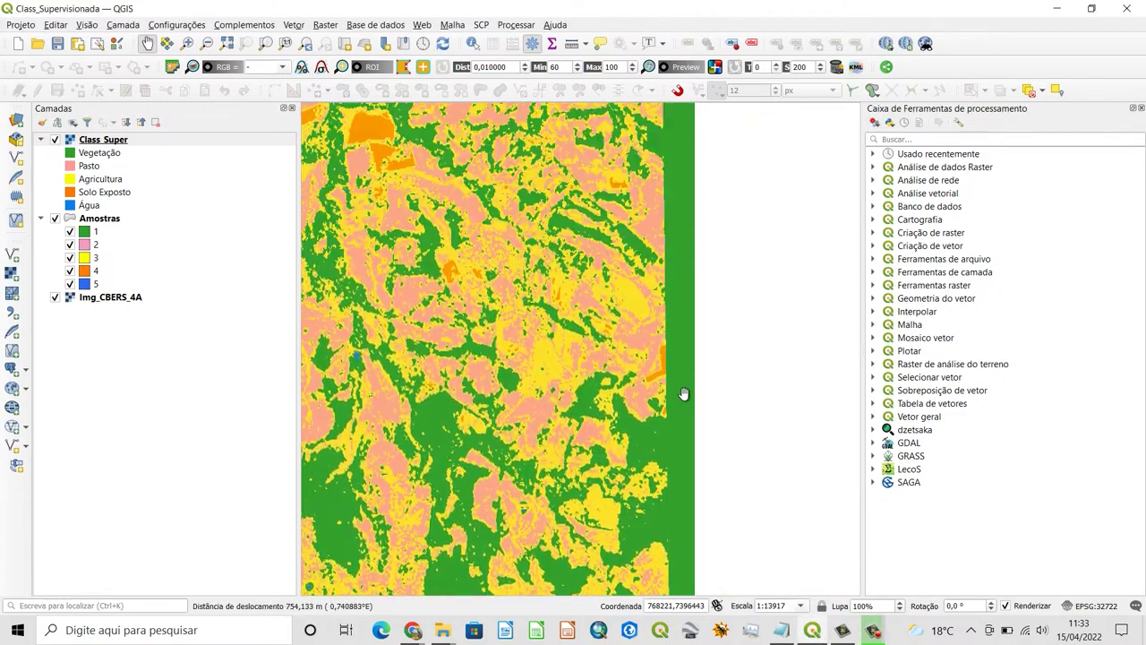
left_click_drag(668, 274, 704, 404)
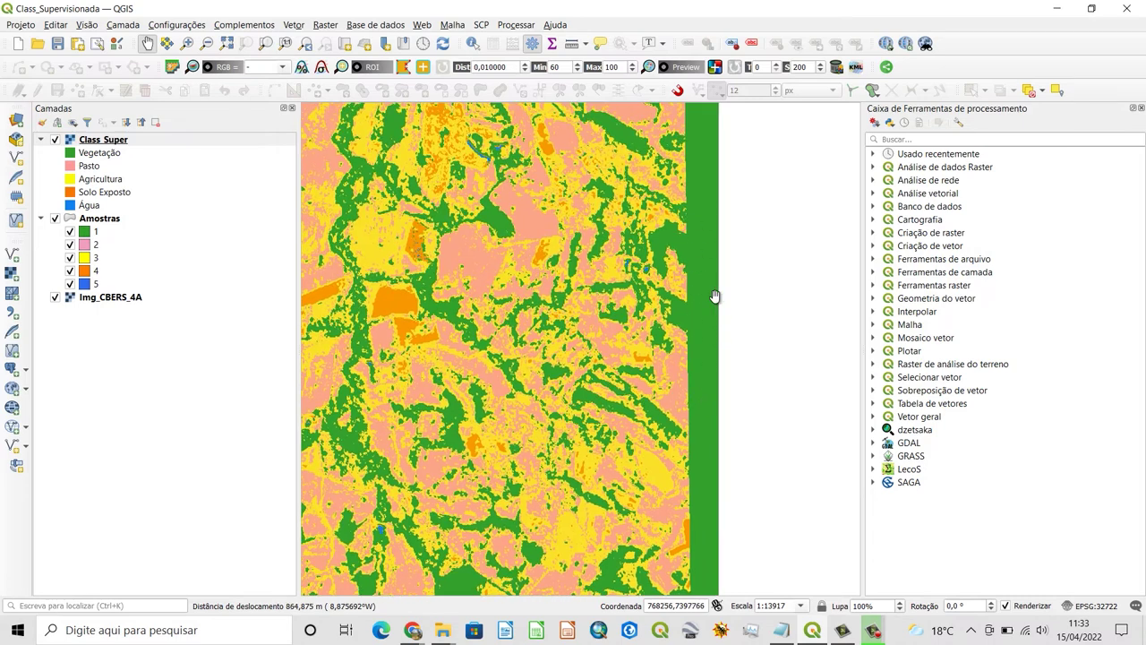
left_click_drag(713, 312, 711, 383)
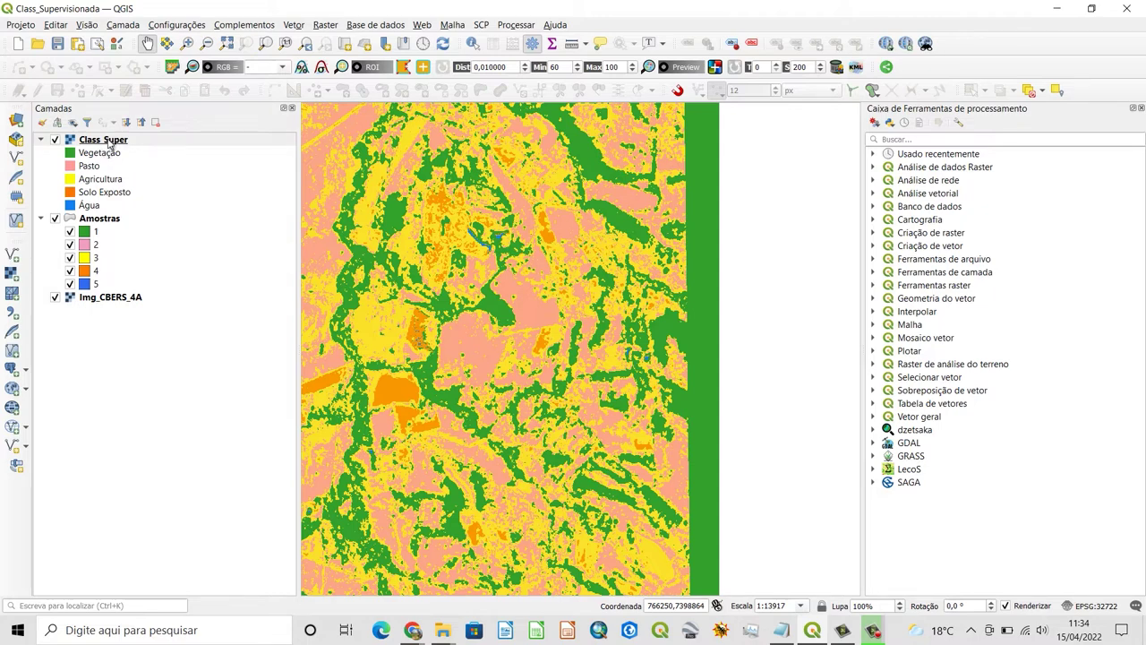
double_click(104, 141)
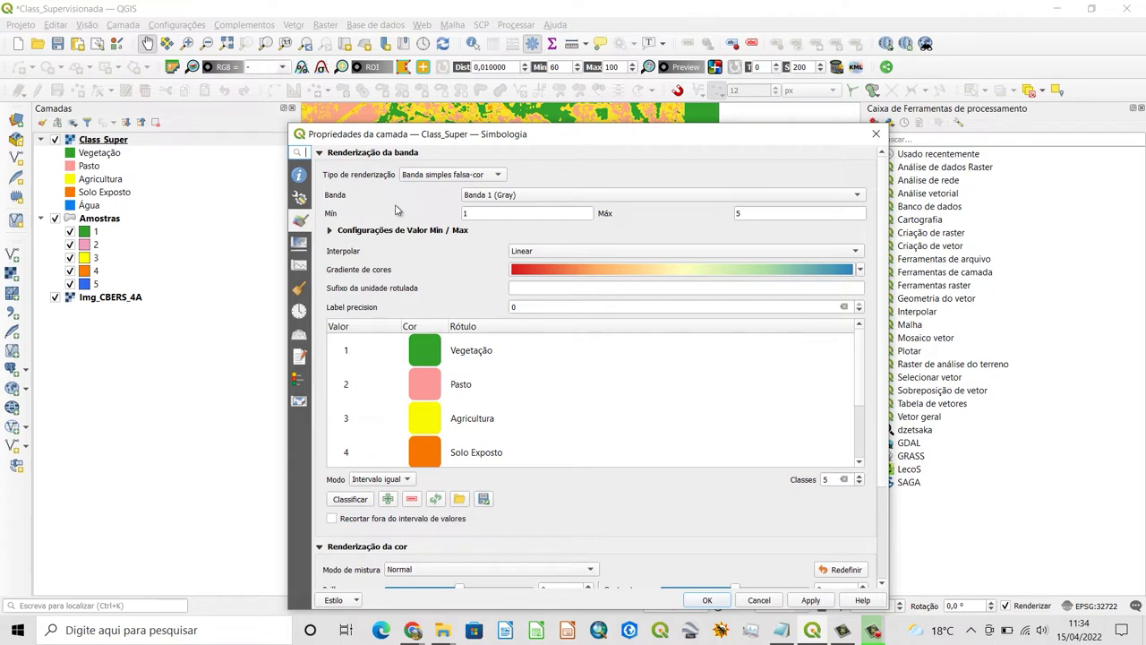
left_click(301, 248)
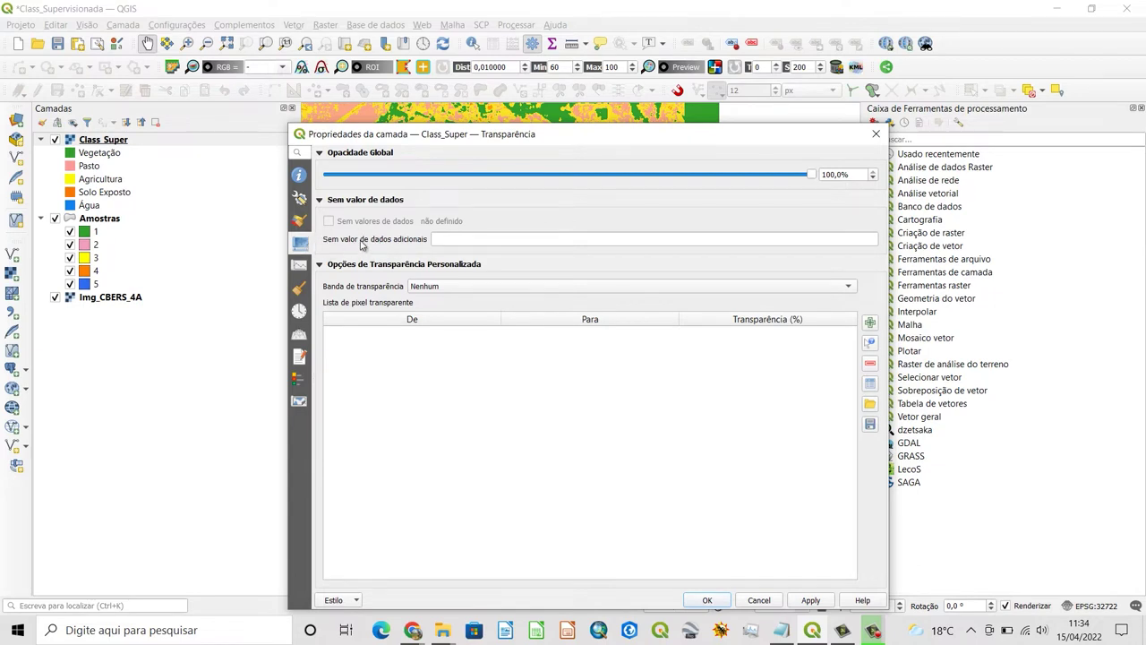
left_click(447, 239)
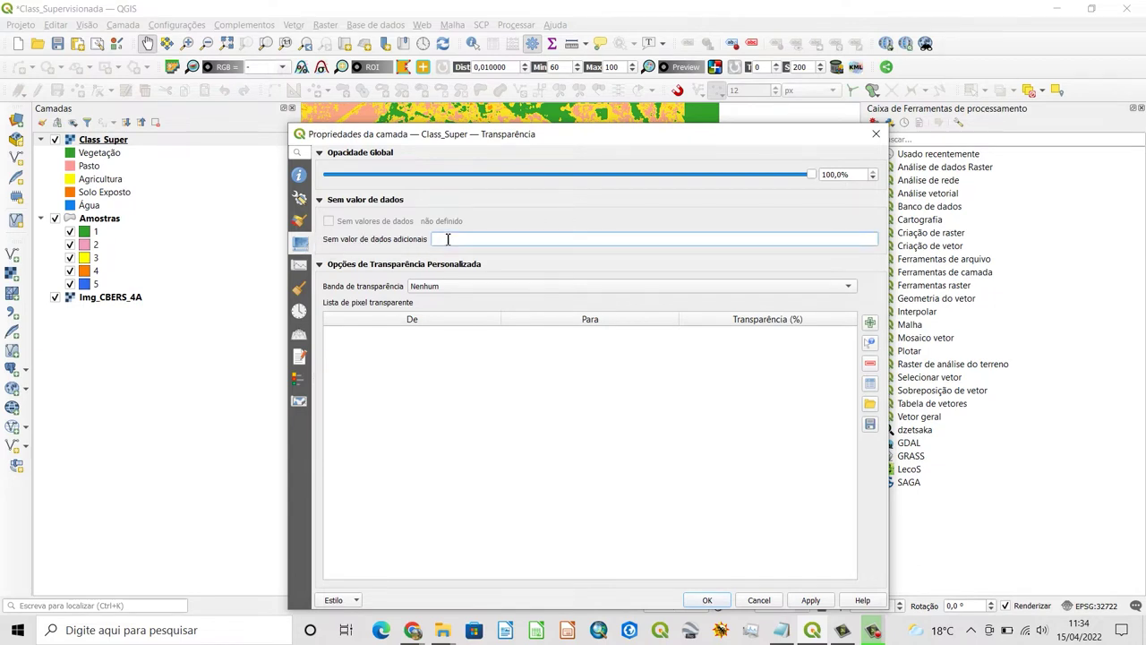
type("0")
left_click(719, 601)
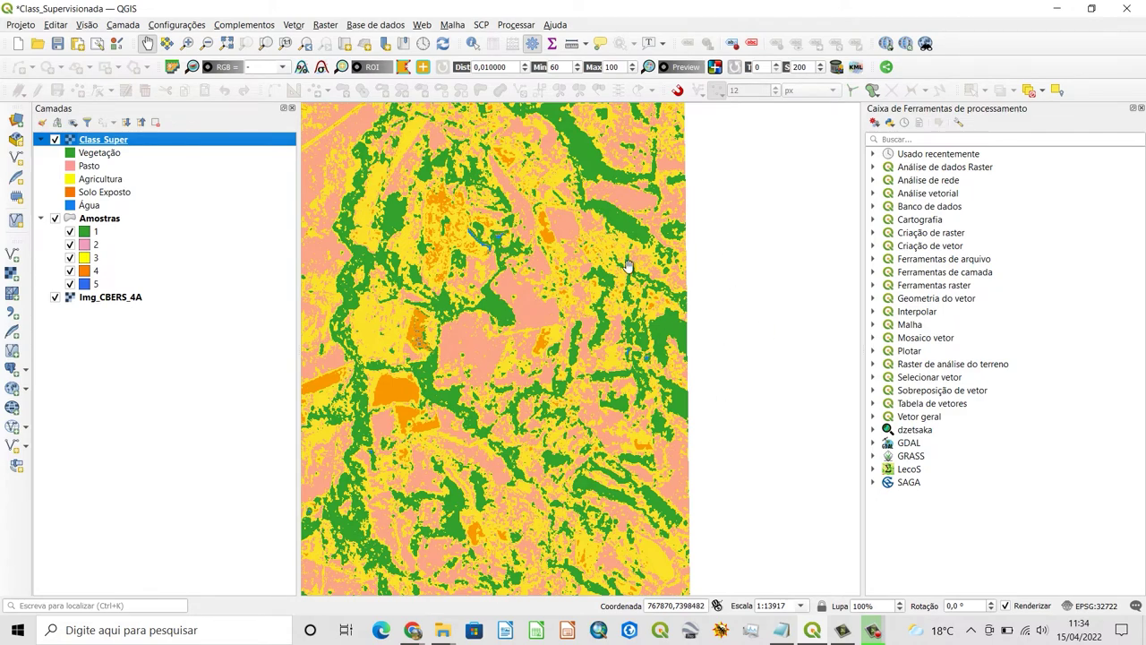
Check the borders of the full Class_Super map and save the Class_Supervisionada project
scroll(633, 265, "down", 1)
left_click_drag(625, 274, 686, 302)
scroll(686, 302, "down", 1)
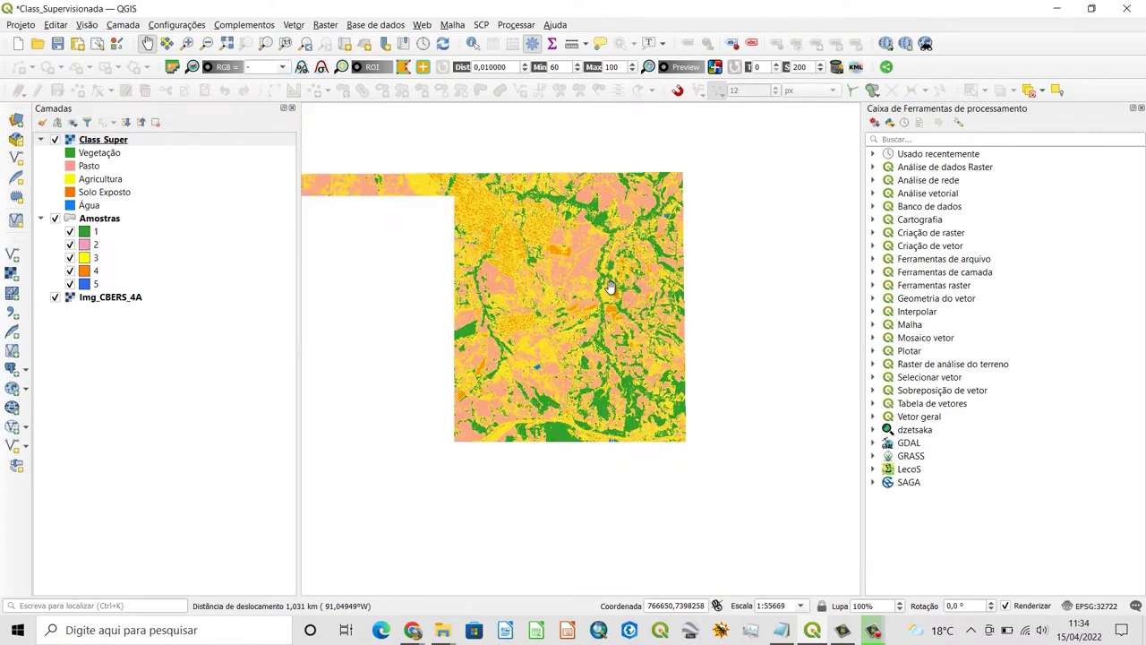
scroll(656, 292, "down", 1)
left_click_drag(621, 304, 767, 223)
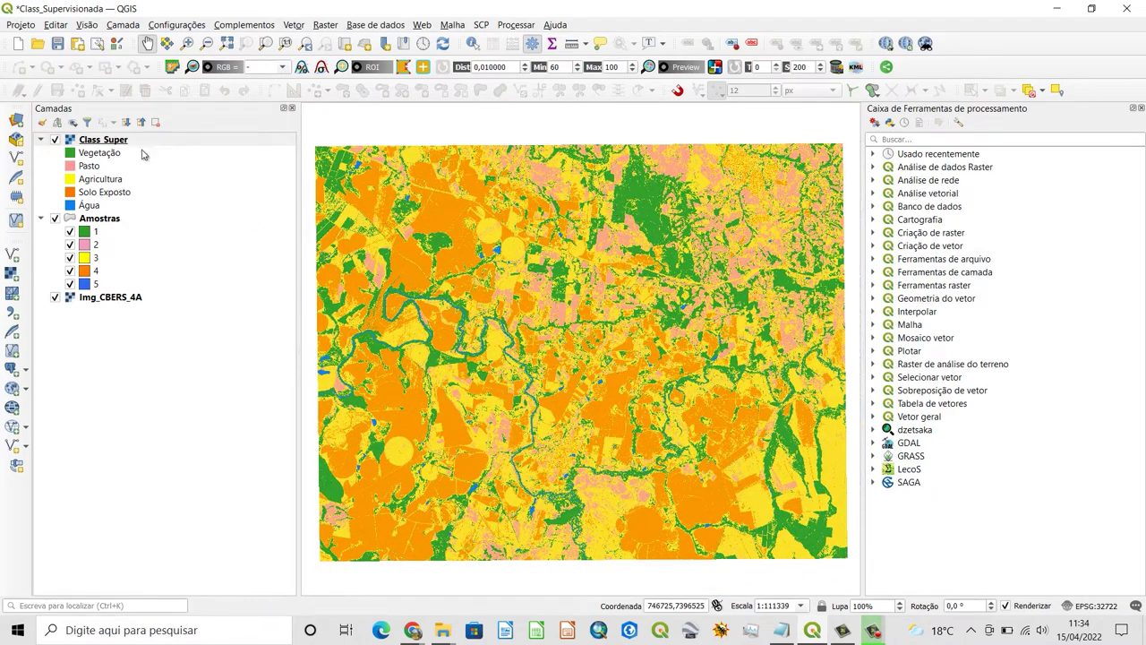
left_click(57, 44)
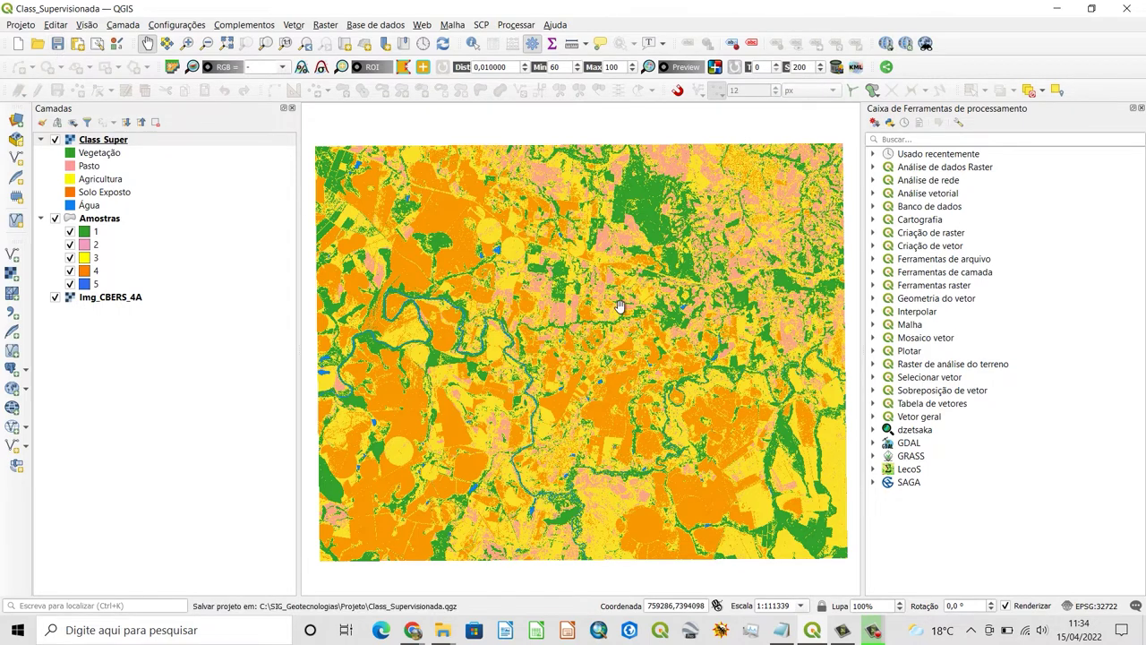
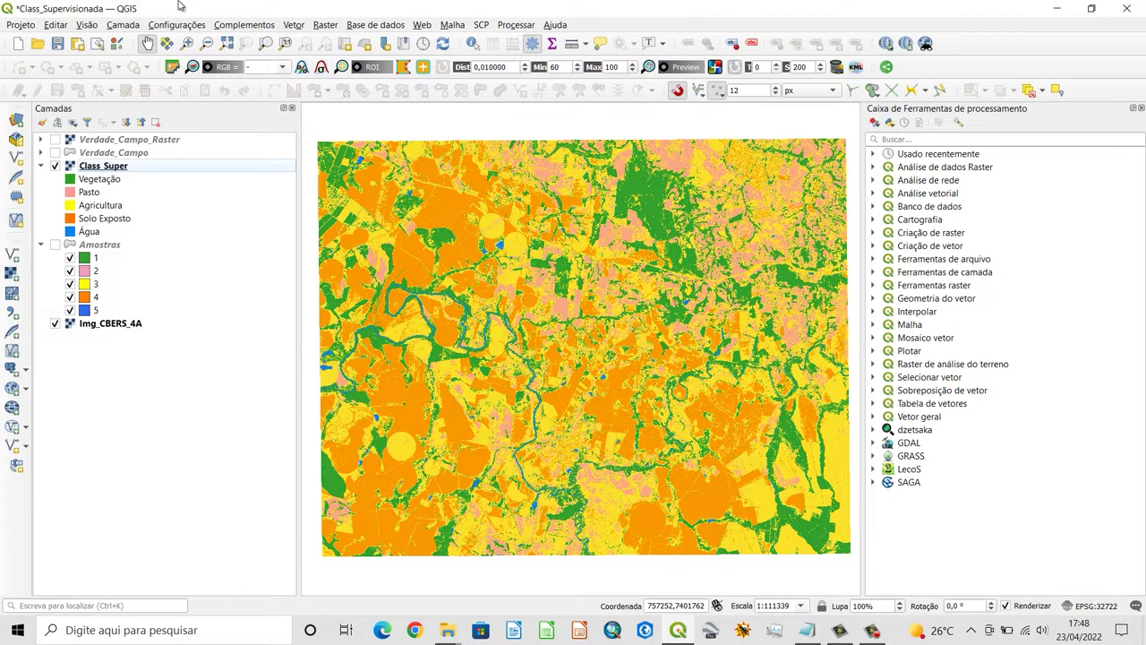
Display only the Verdade_Campo polygons, hiding Class_Super and Img_CBERS_4A, and expand the Verdade_Campo class legend
left_click(104, 156)
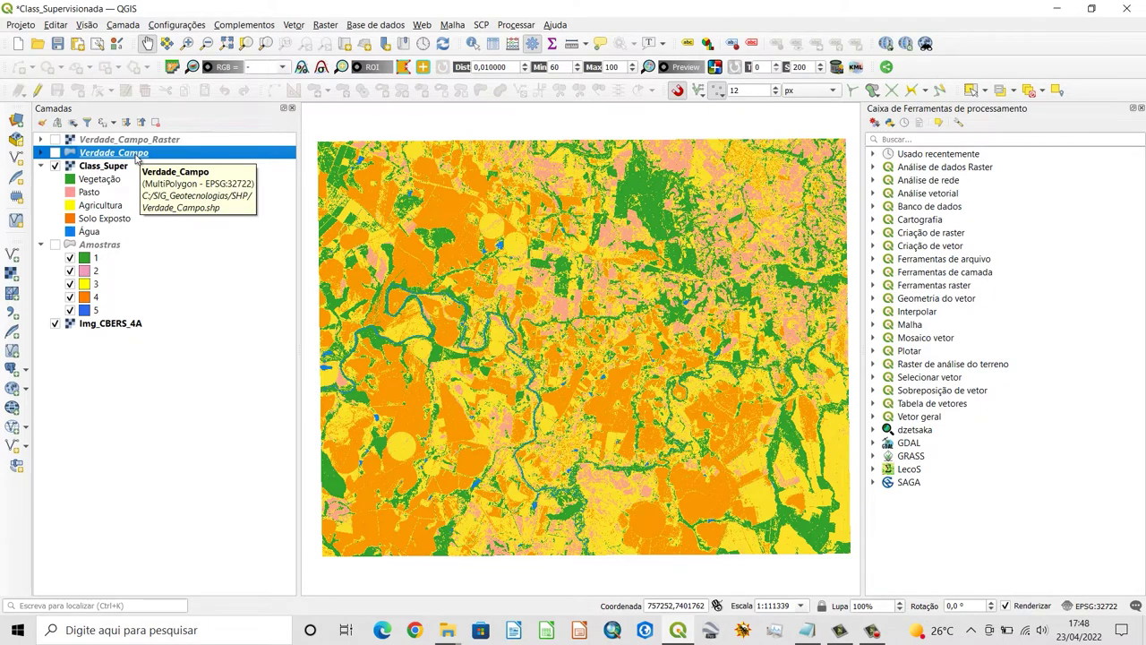
left_click(54, 165)
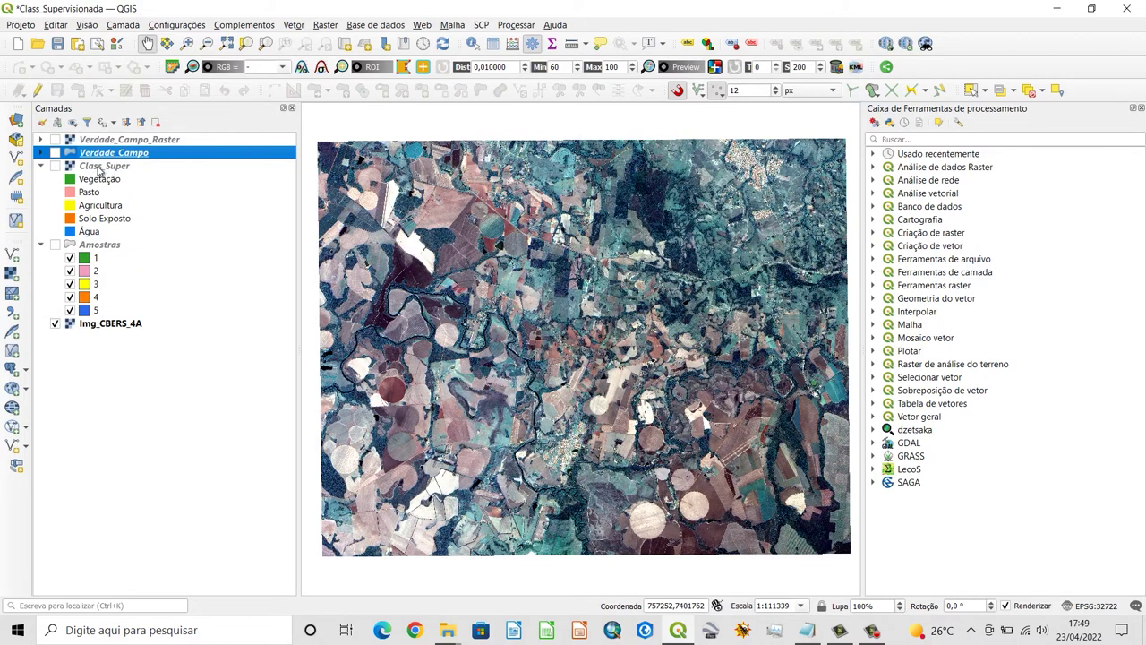
left_click(56, 153)
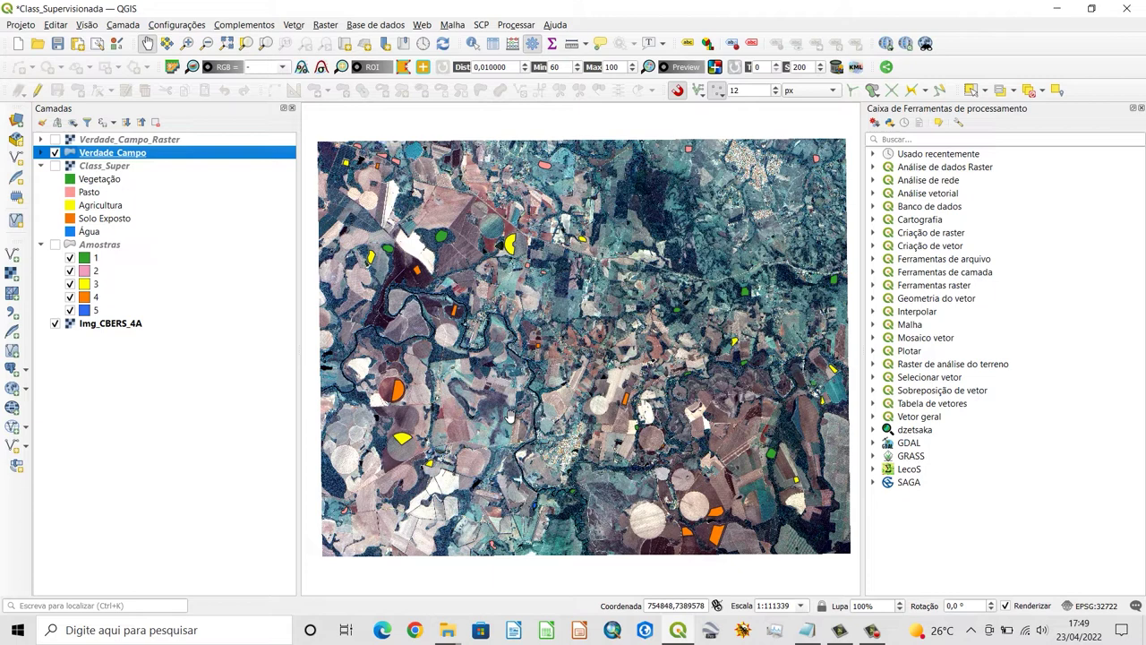
left_click(56, 324)
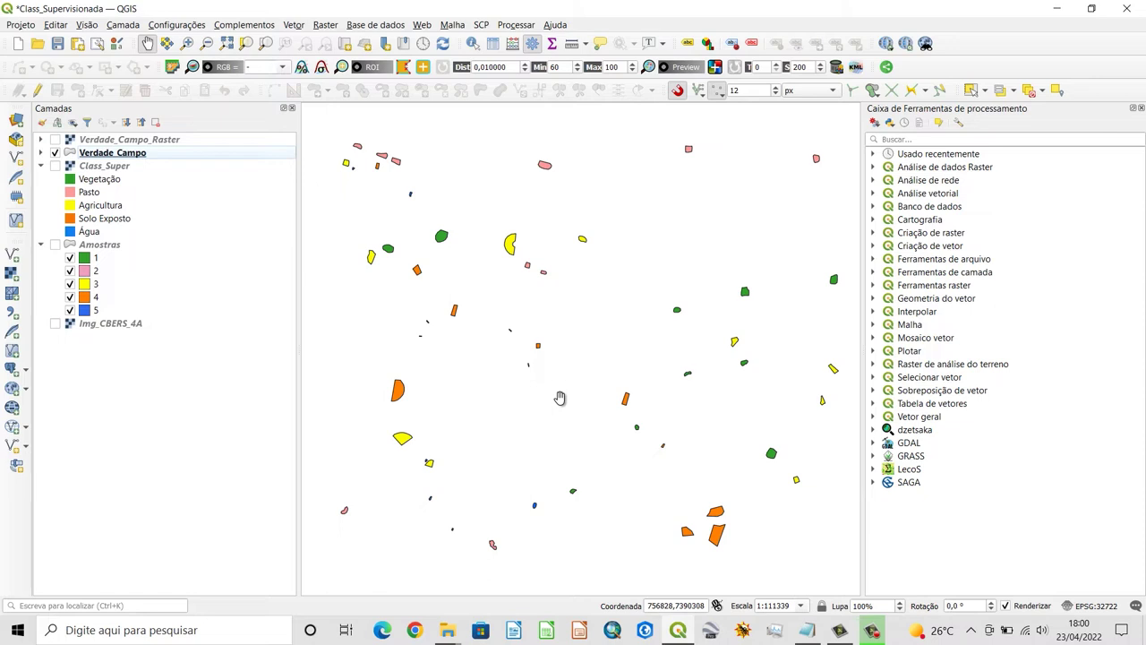
left_click(40, 153)
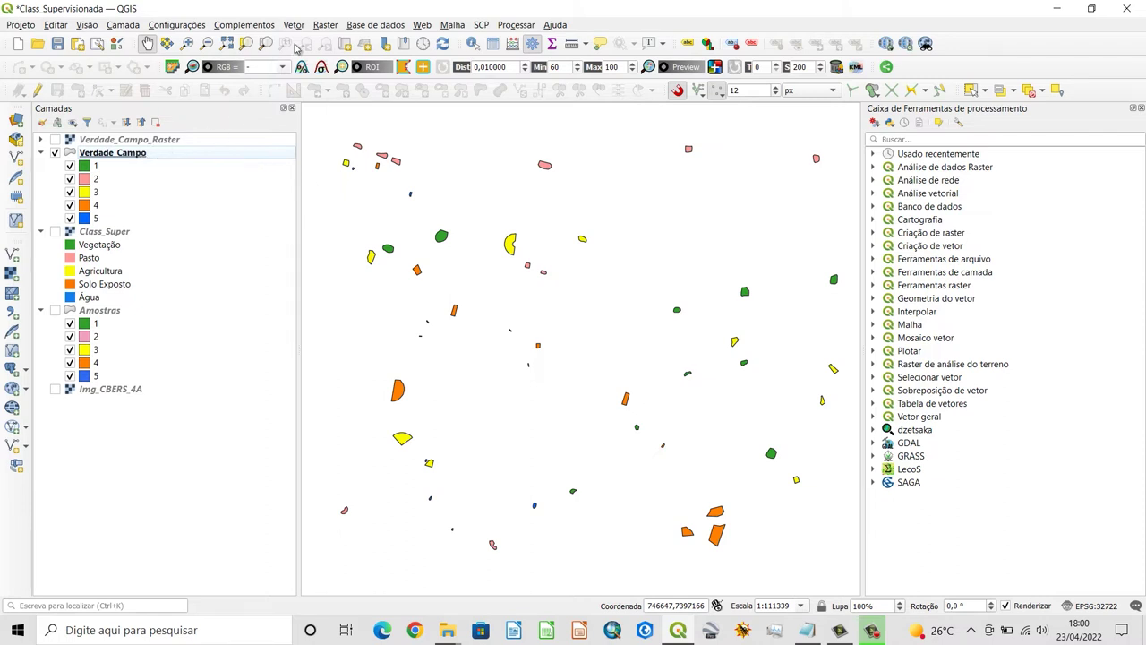
Start rasterizing the Verdade_Campo layer with id as the burn-in field and the fixed burn value cleared
left_click(324, 25)
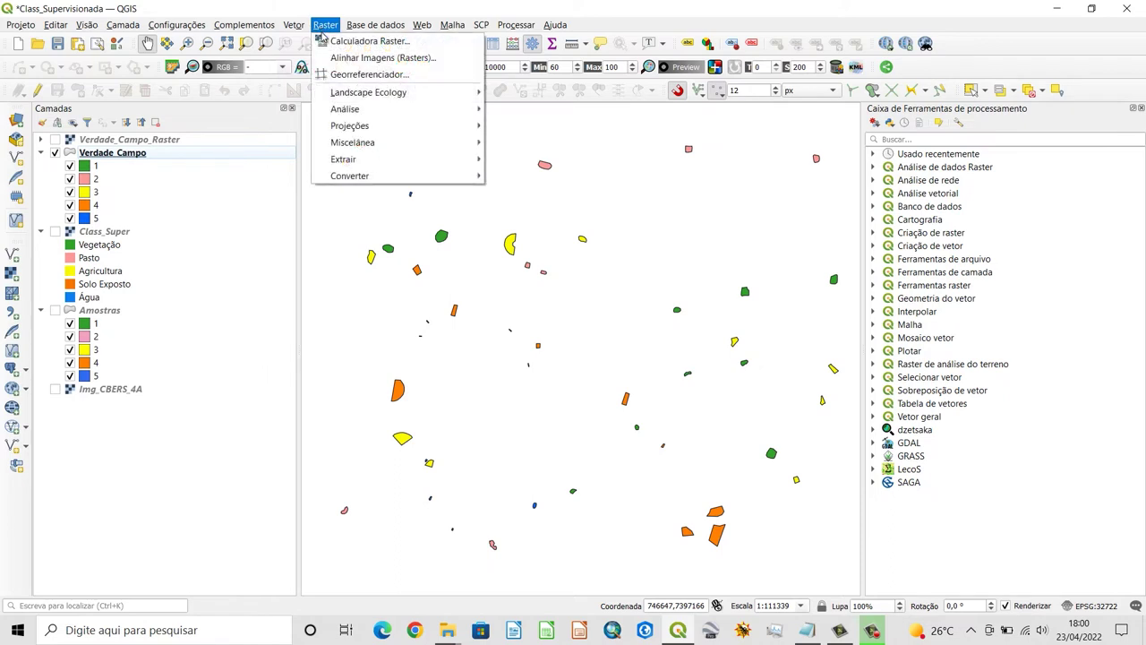
mouse_move(340, 176)
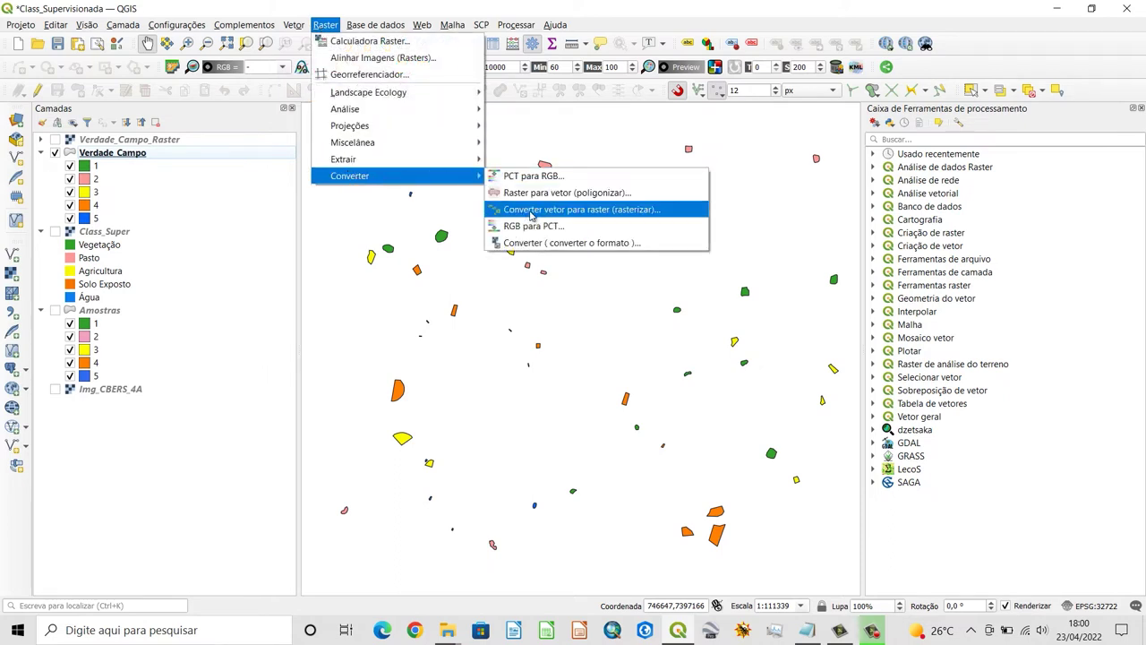
left_click(641, 215)
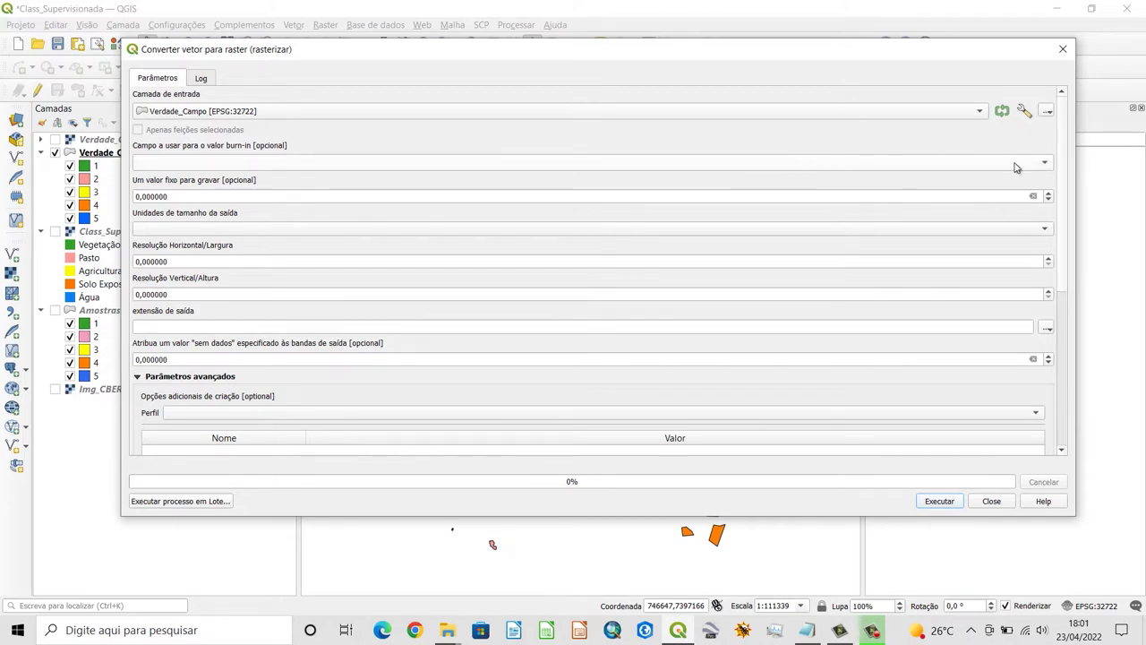
left_click(1044, 165)
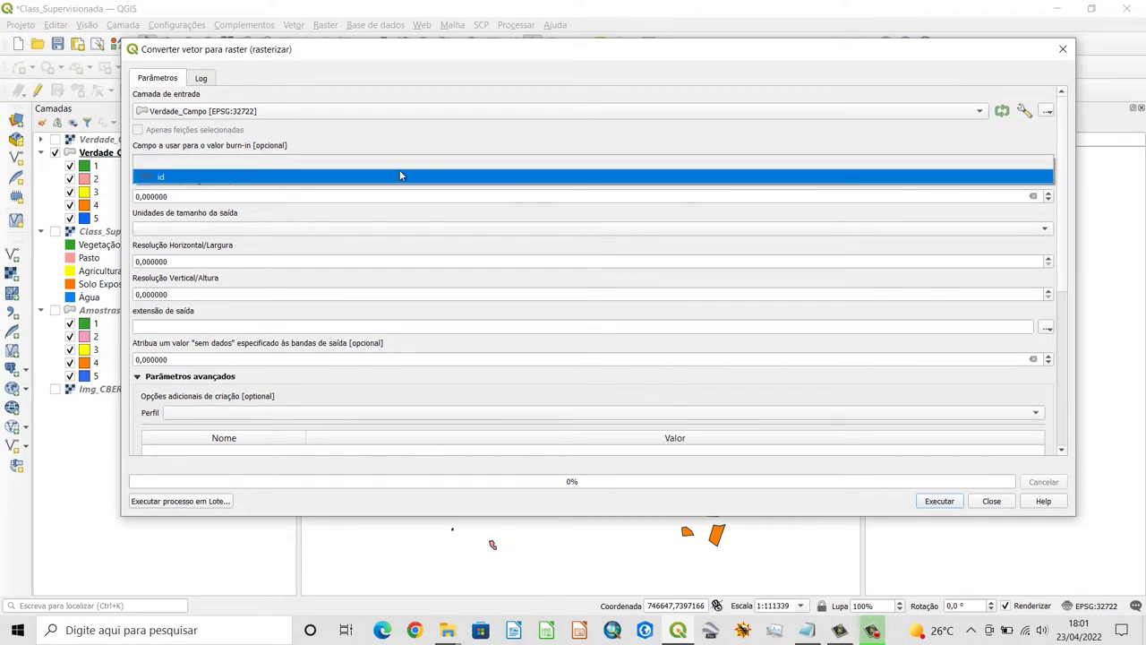
left_click(162, 179)
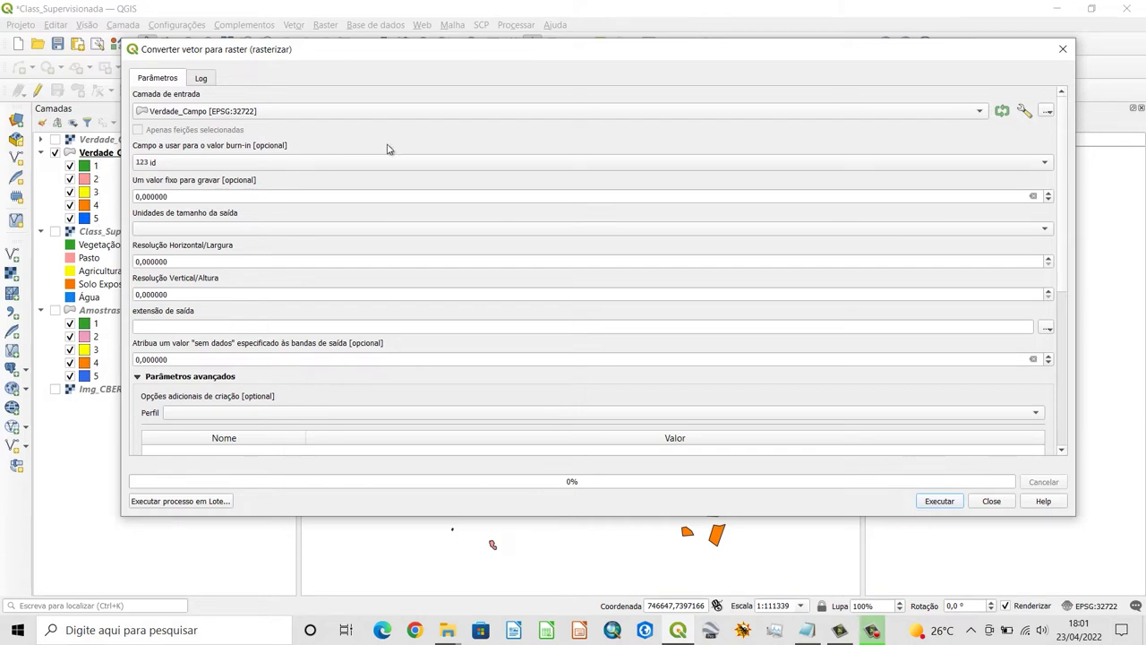
triple_click(176, 194)
key("BackSpace")
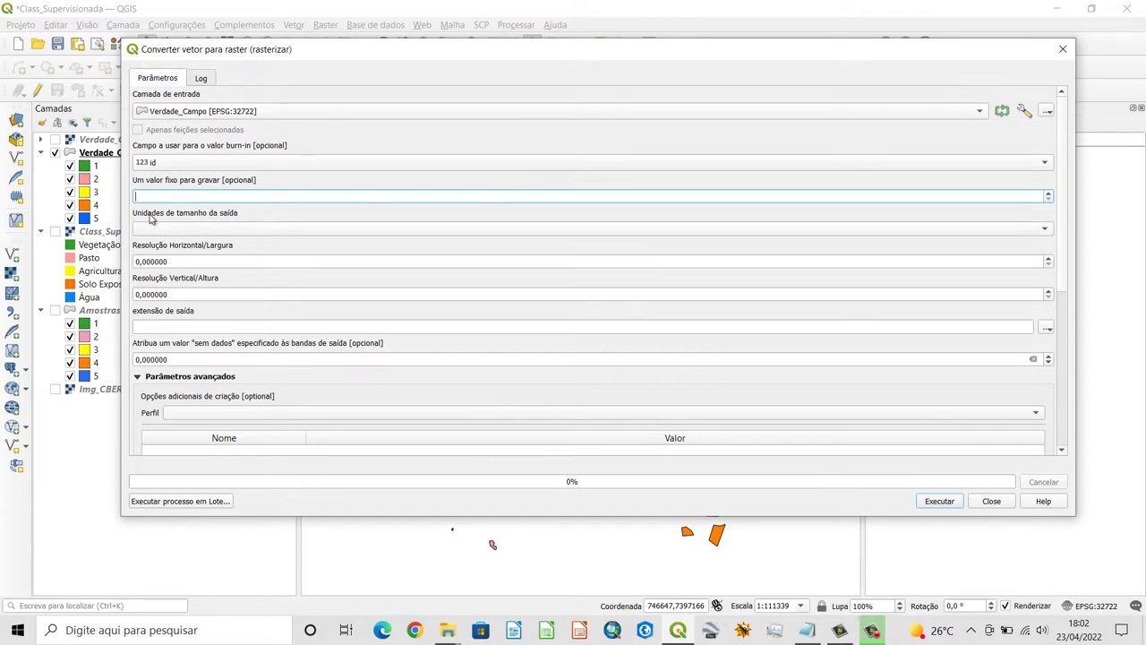
Set the rasterize output units to georeferenced units with horizontal and vertical resolutions of 2
left_click(226, 229)
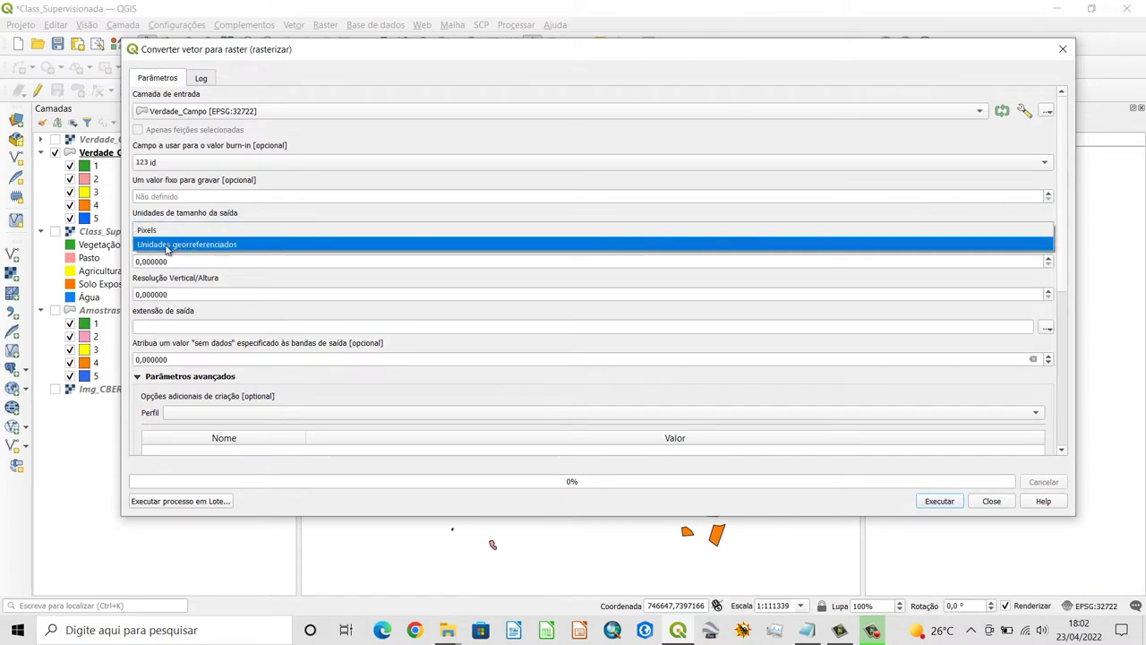
left_click(184, 245)
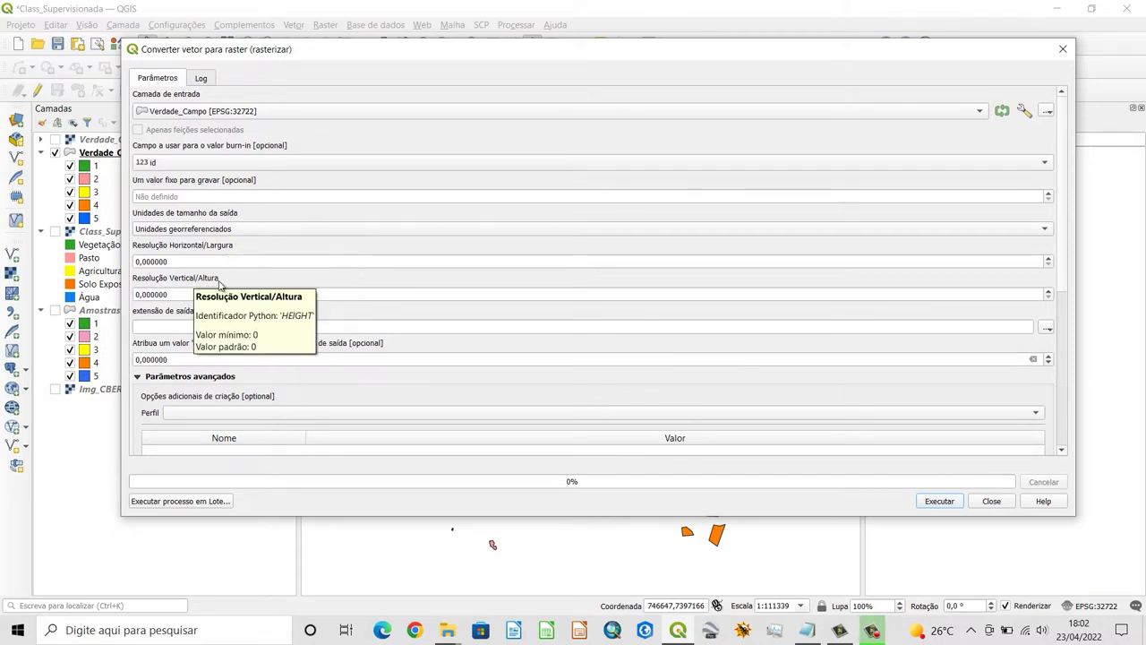
left_click(141, 260)
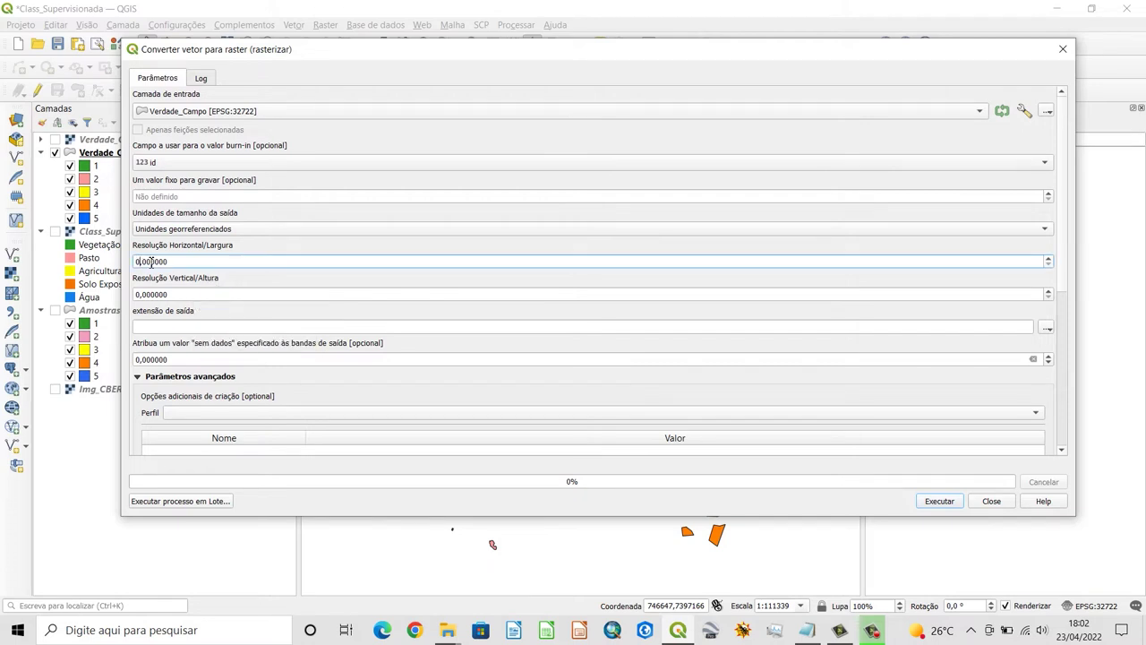
type("2")
left_click(141, 295)
type("2")
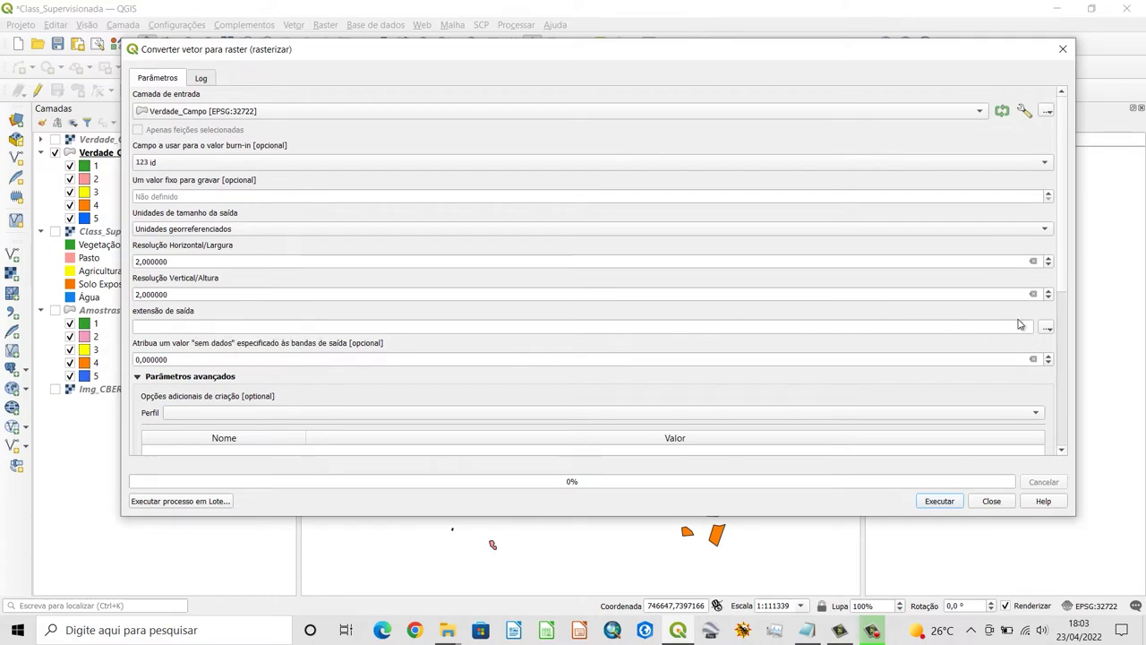
Calculate the rasterize output extent from the Class_Super layer
left_click(1047, 328)
mouse_move(1036, 347)
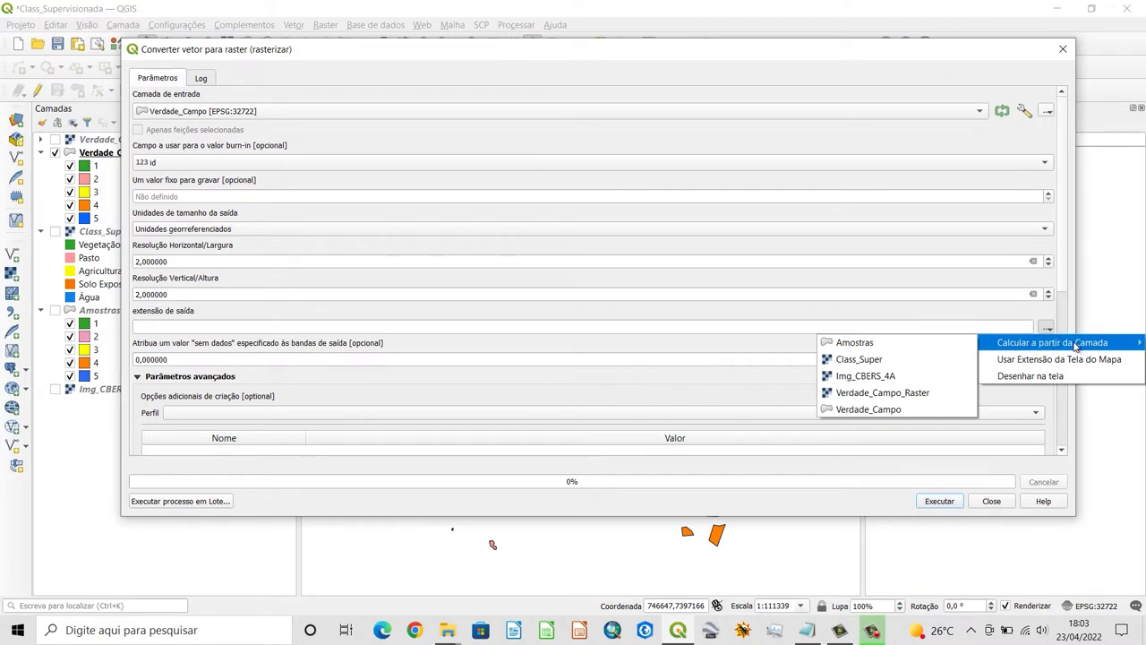
left_click(868, 362)
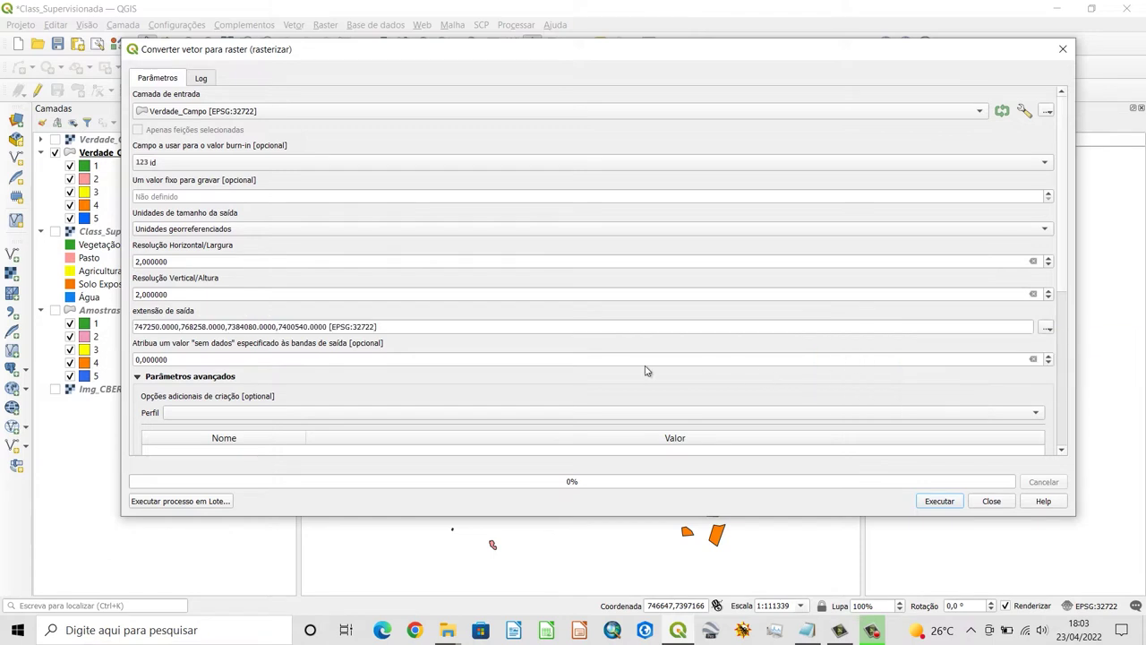
Name the rasterized output Verdade_Campo_Raster.tif in the Raster folder, then cancel the save and close the rasterize tool without running it
left_click_drag(1065, 268, 1064, 303)
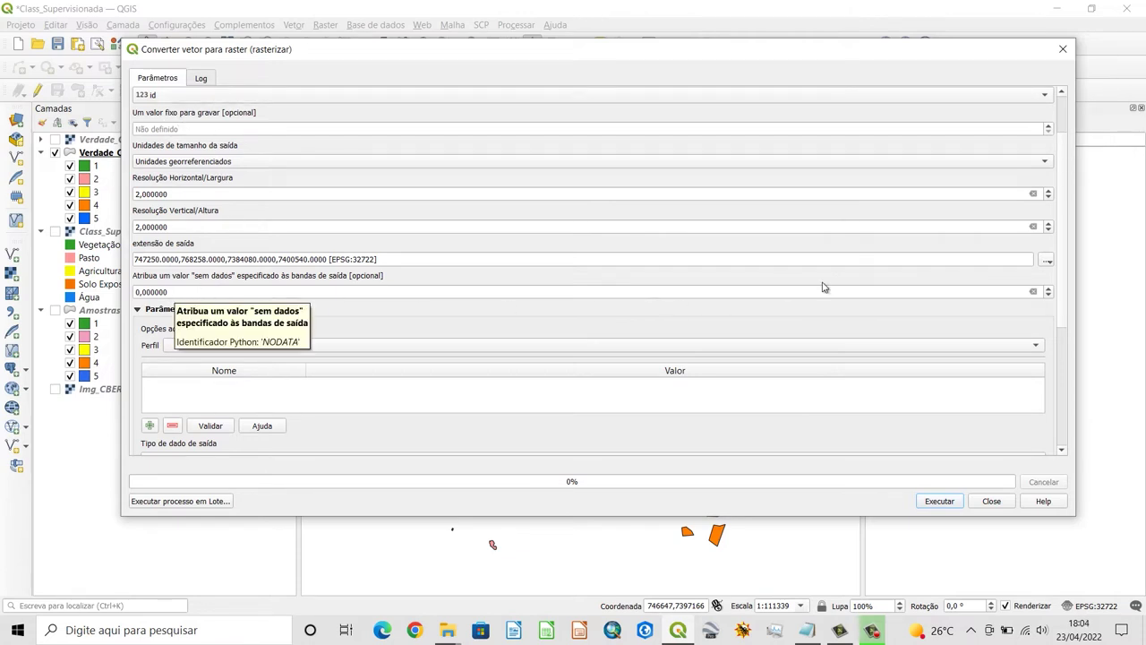
scroll(1057, 340, "down", 2)
scroll(1055, 368, "down", 3)
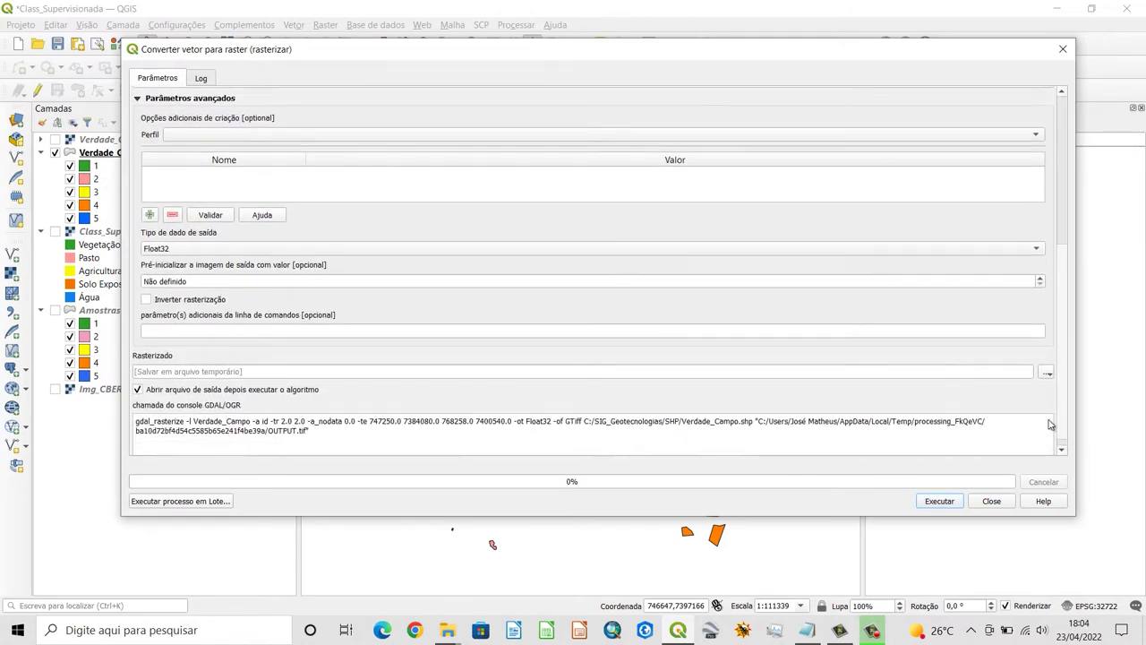
left_click(1047, 364)
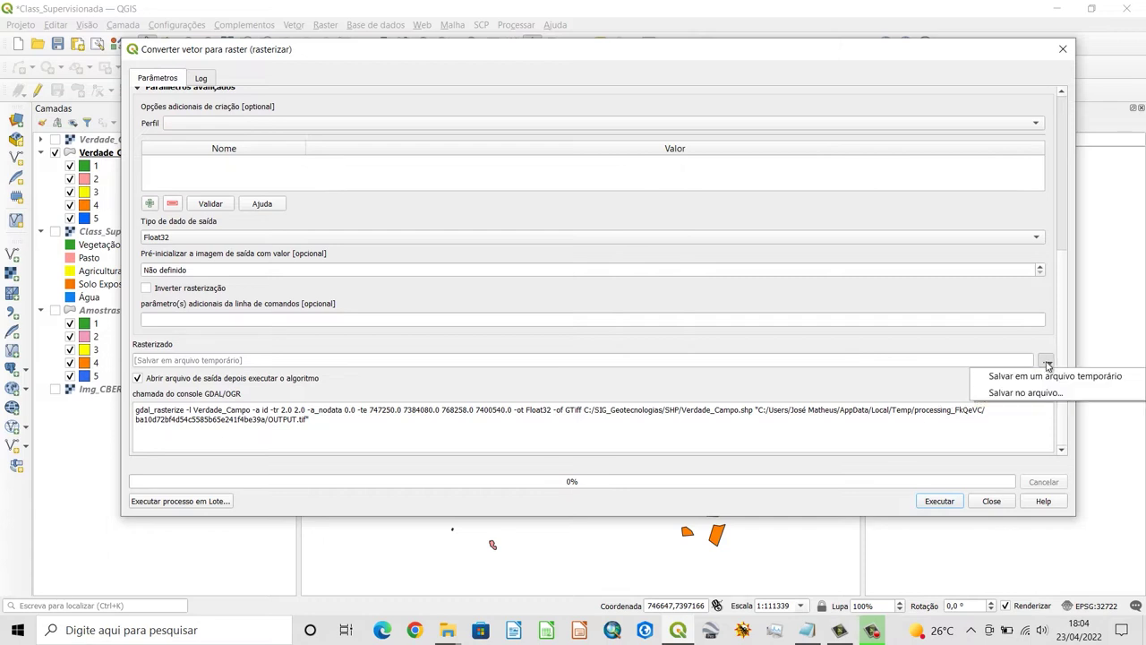
left_click(1032, 395)
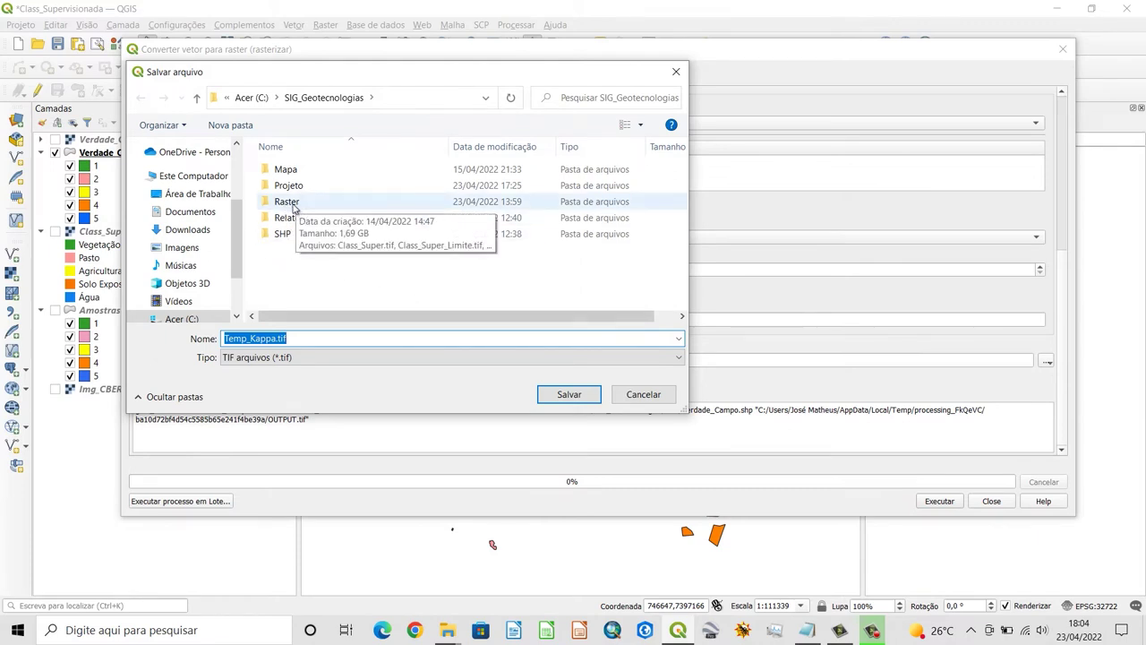
double_click(291, 202)
left_click(258, 341)
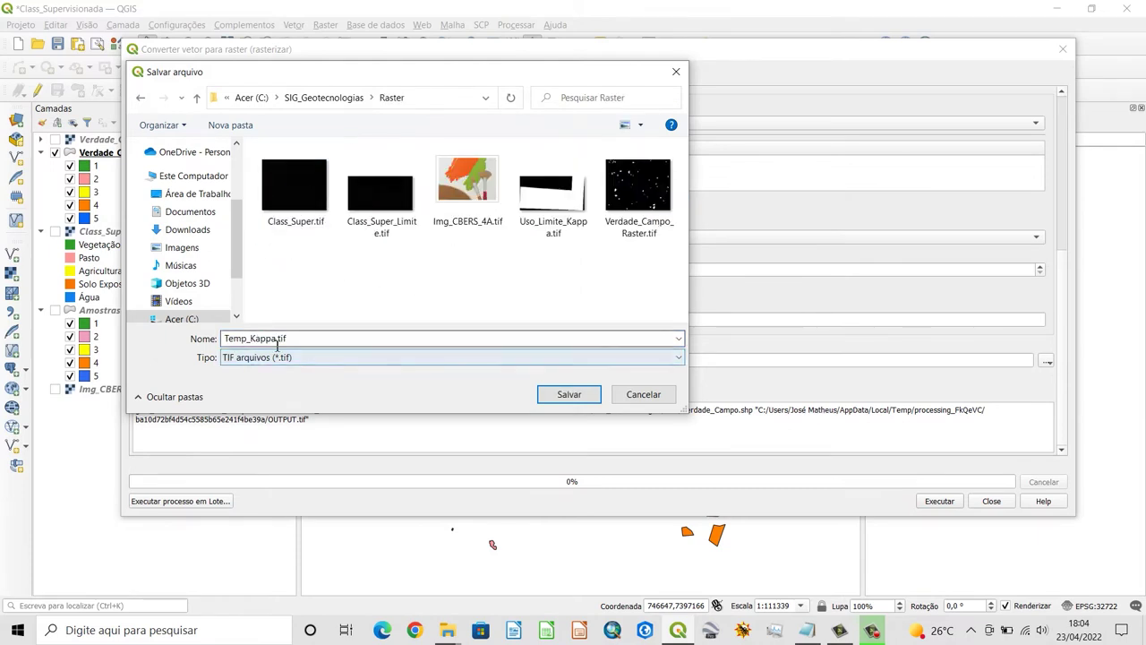
double_click(275, 340)
left_click(277, 338)
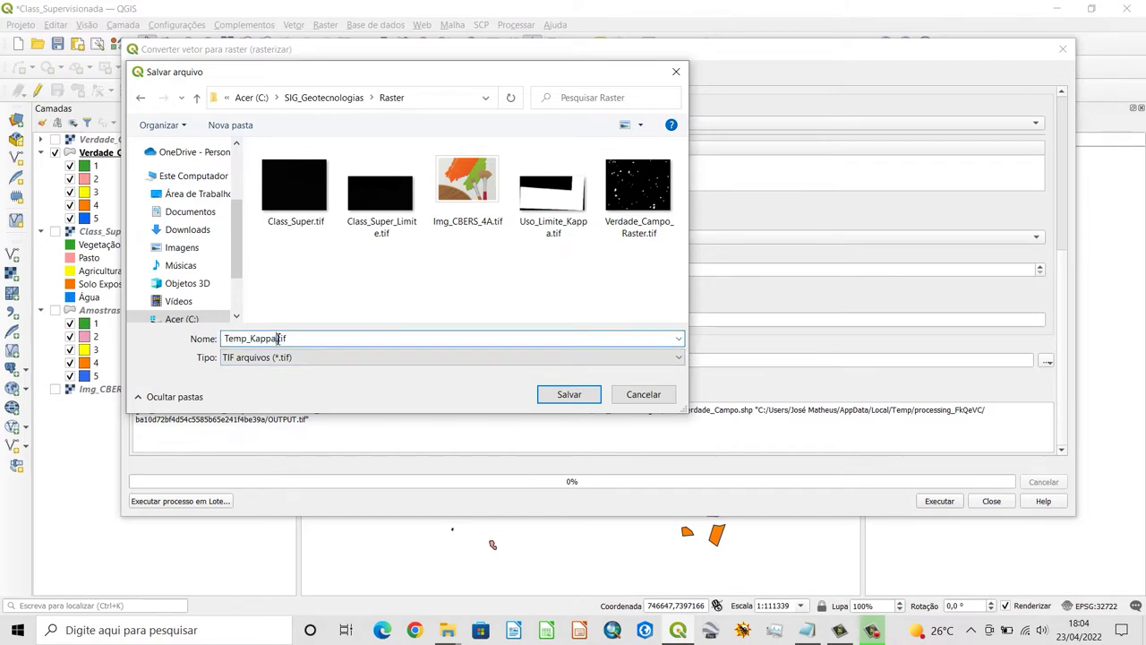
key("BackSpace")
key("BackSpace")
key("BackSpace")
key("BackSpace")
key("BackSpace")
key("BackSpace")
key("BackSpace")
key("BackSpace")
key("BackSpace")
type("Ve")
key("BackSpace")
type("erdade_Campo_Raster")
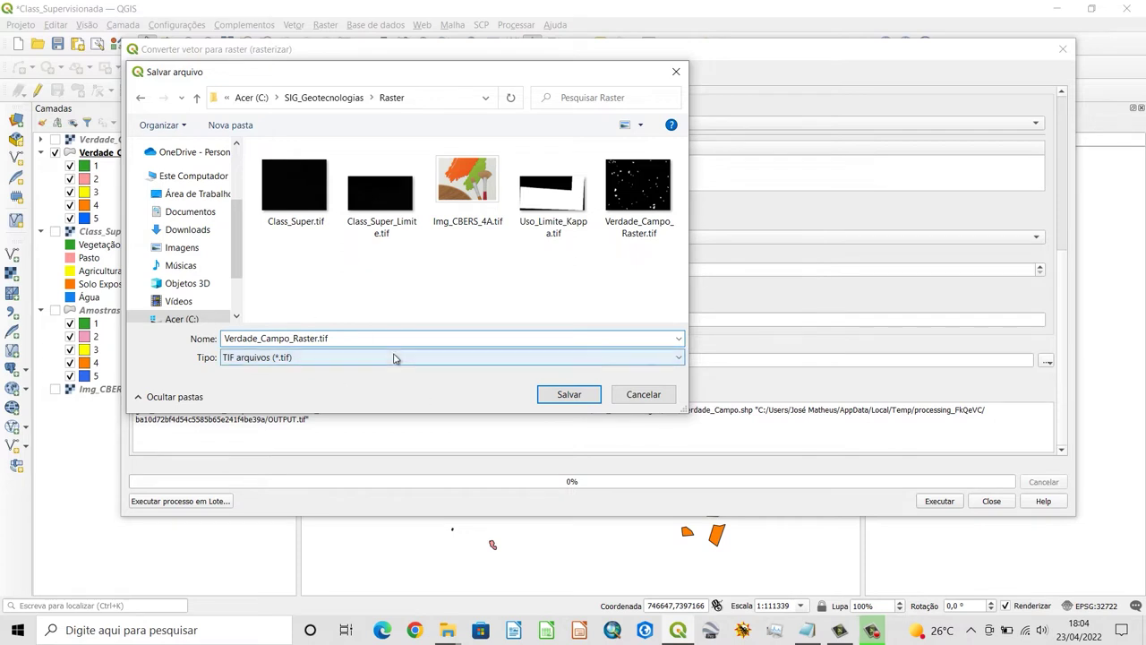
left_click(643, 394)
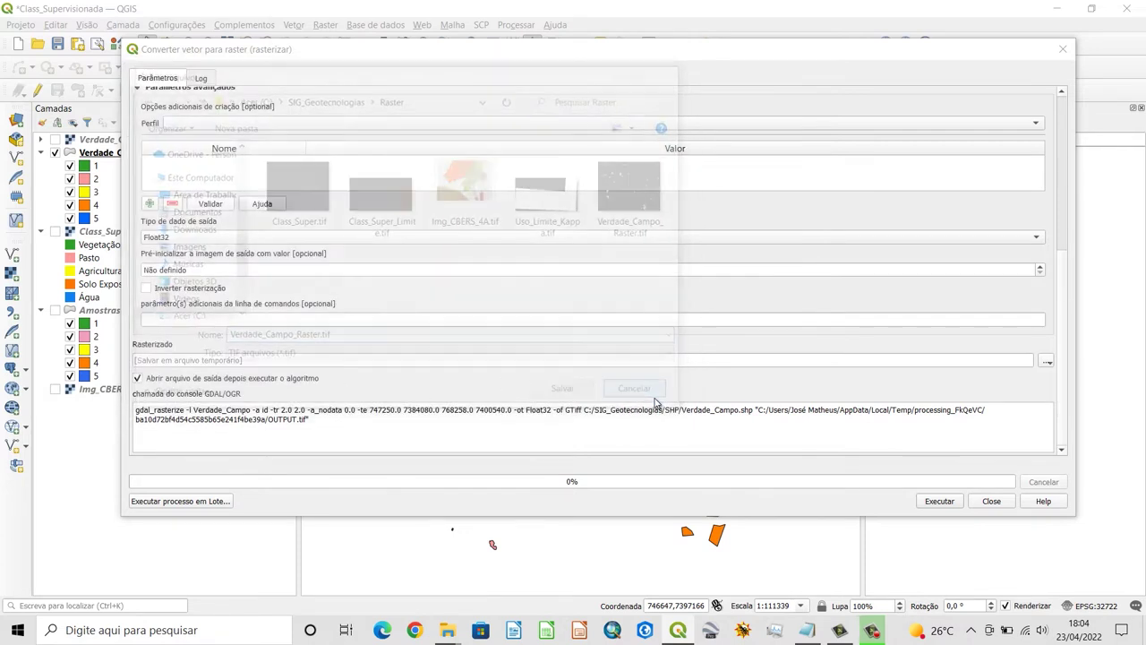
left_click(992, 501)
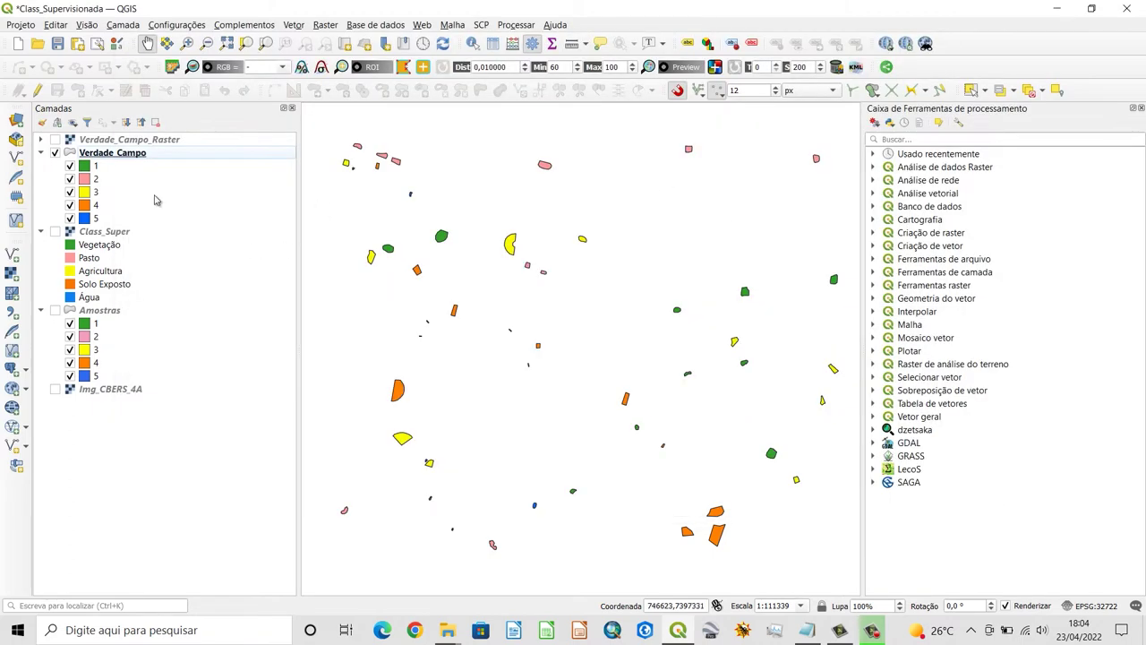
Show Verdade_Campo_Raster instead of the Verdade_Campo polygons, and switch Class_Super on and off to compare them
left_click(100, 141)
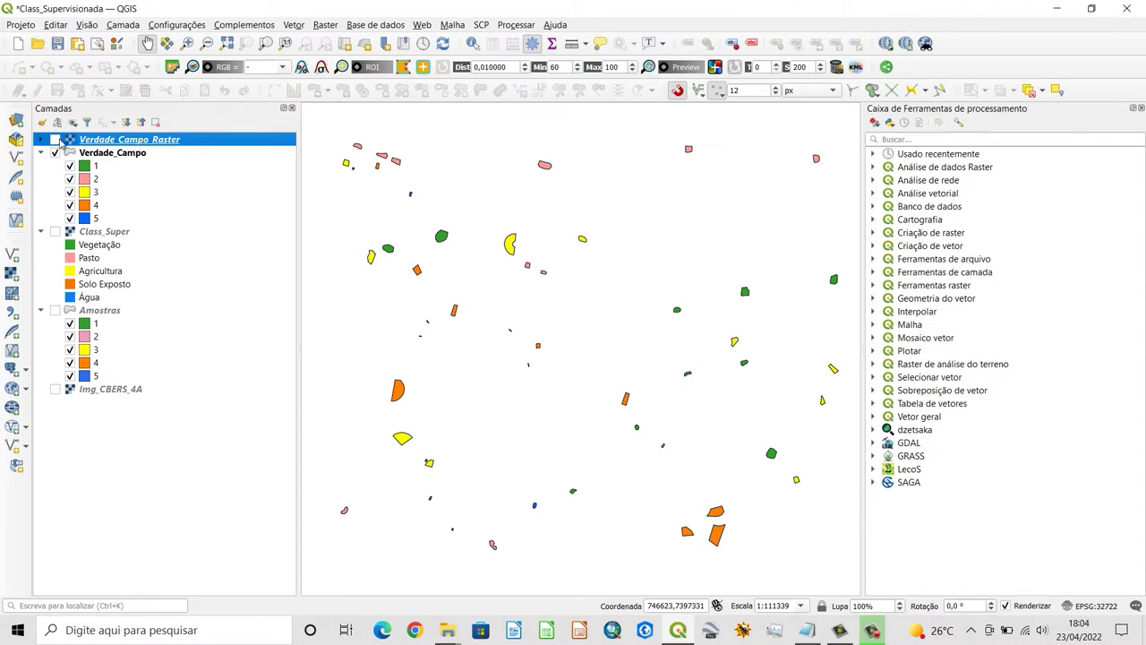
left_click(55, 140)
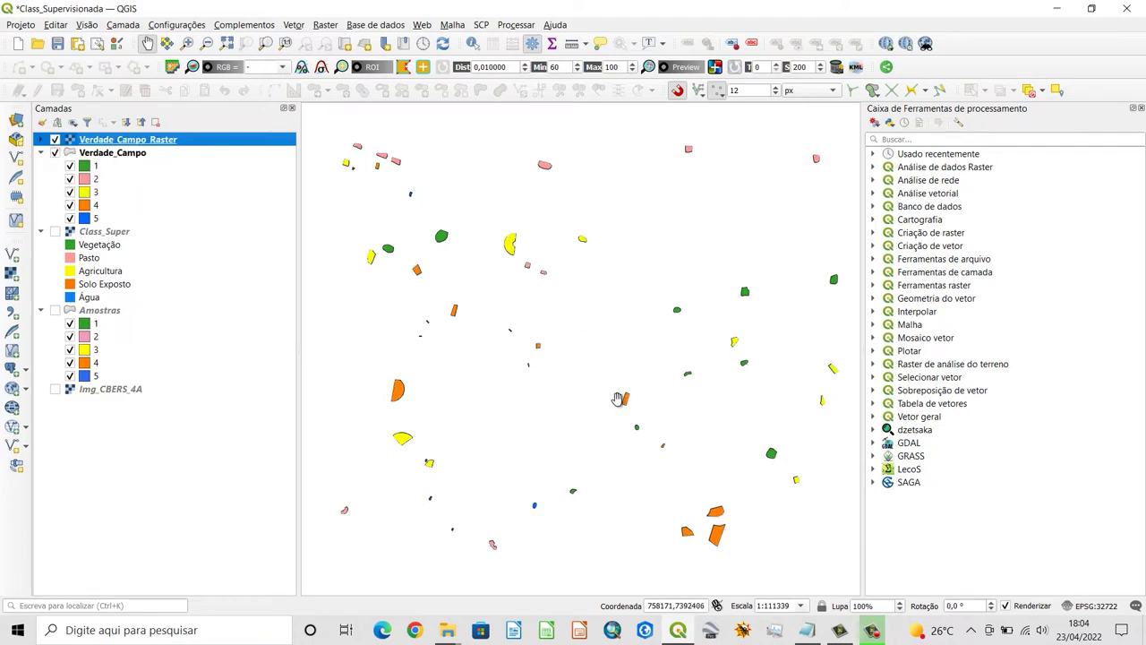
left_click(54, 153)
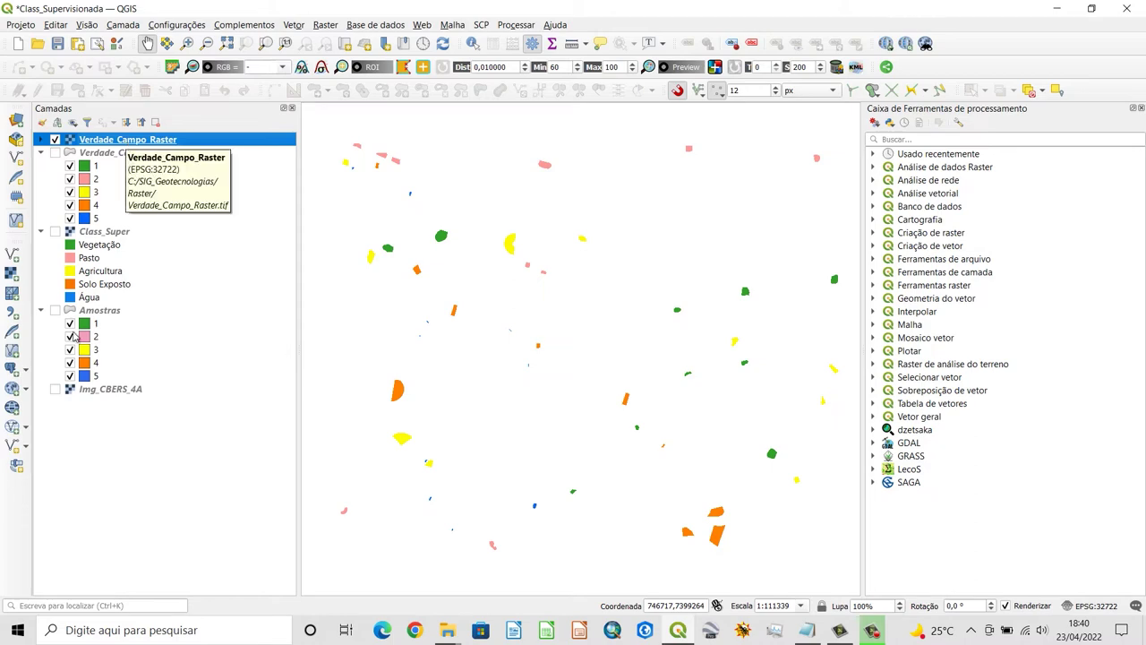
left_click(55, 232)
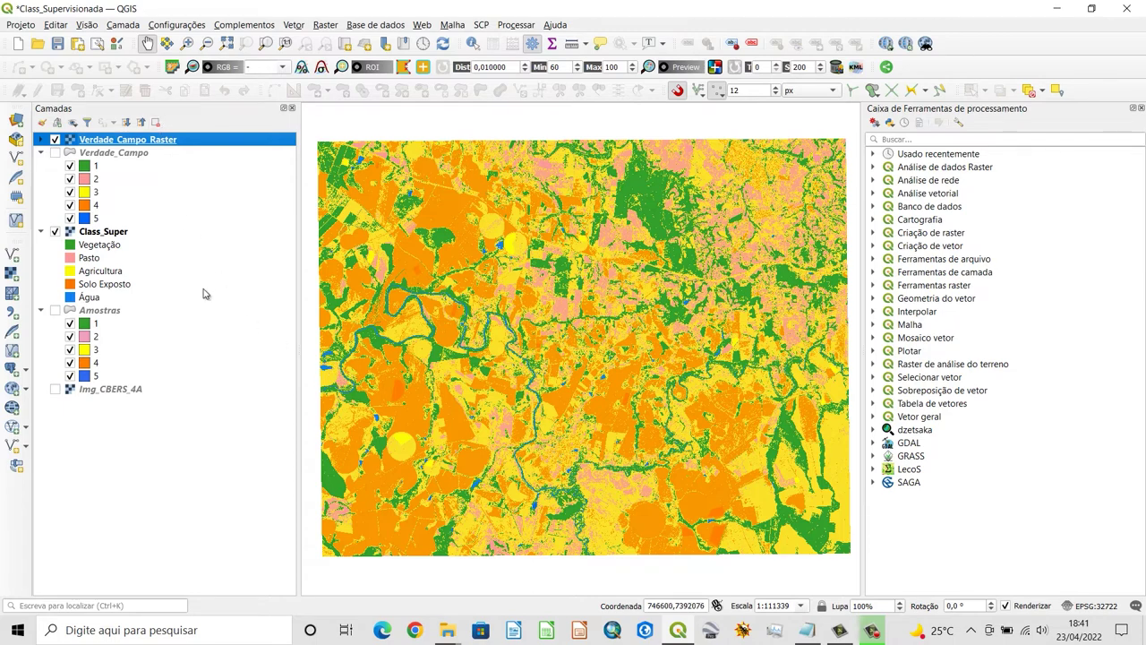
left_click(54, 232)
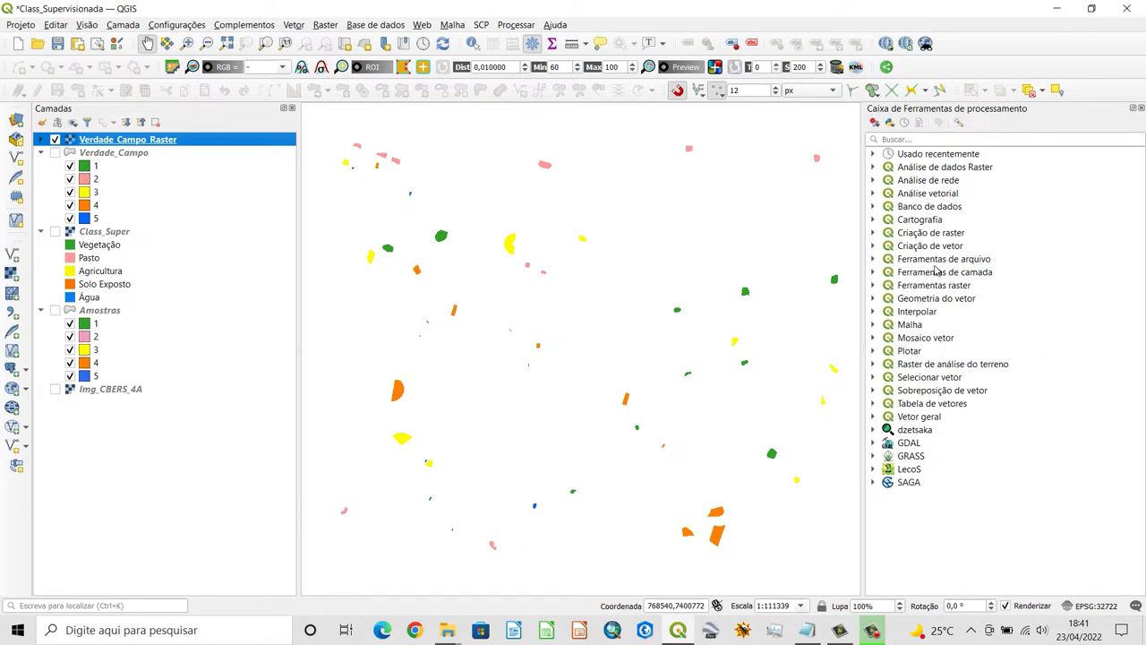
Search the processing tools for r.kappa and open the GRASS raster tool
right_click(748, 24)
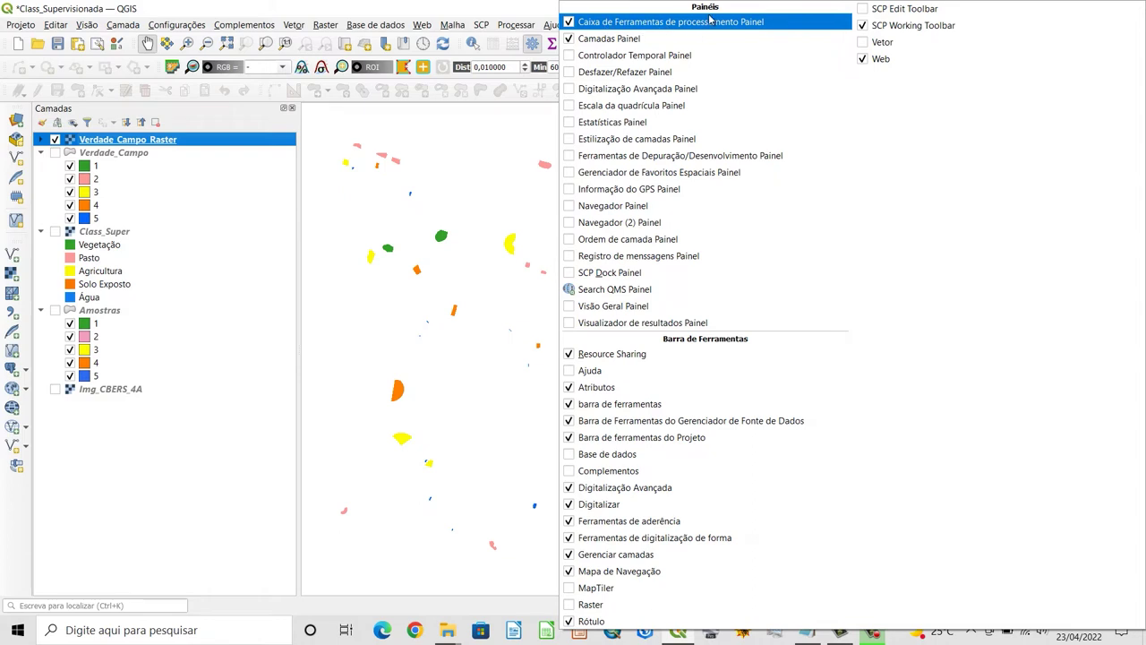
left_click(538, 5)
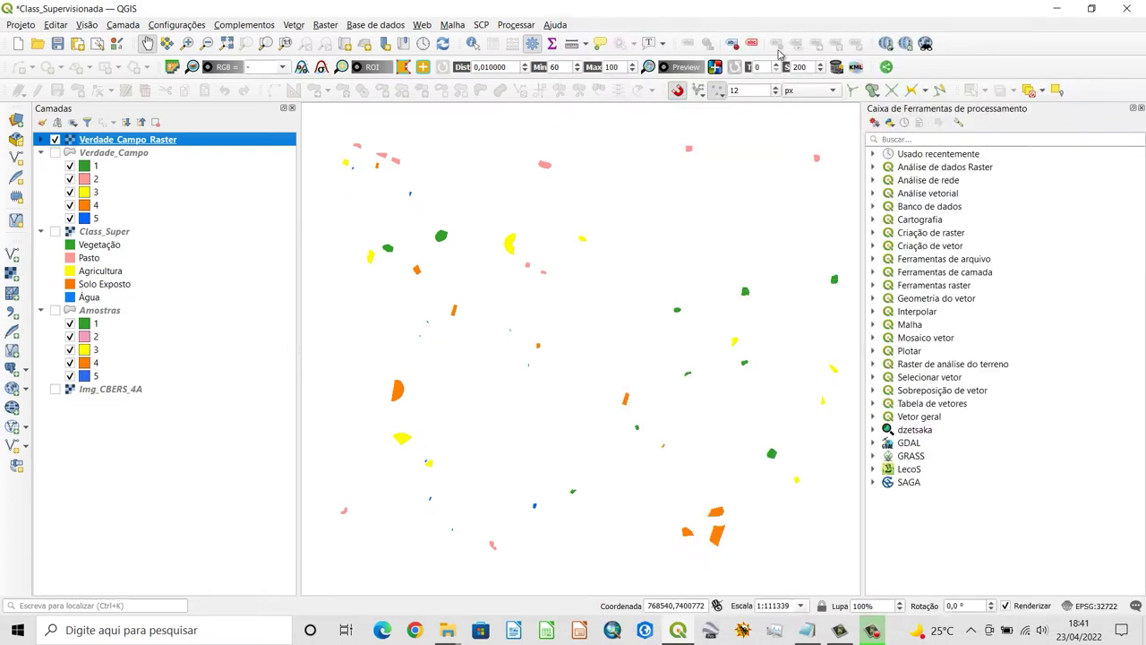
left_click(908, 140)
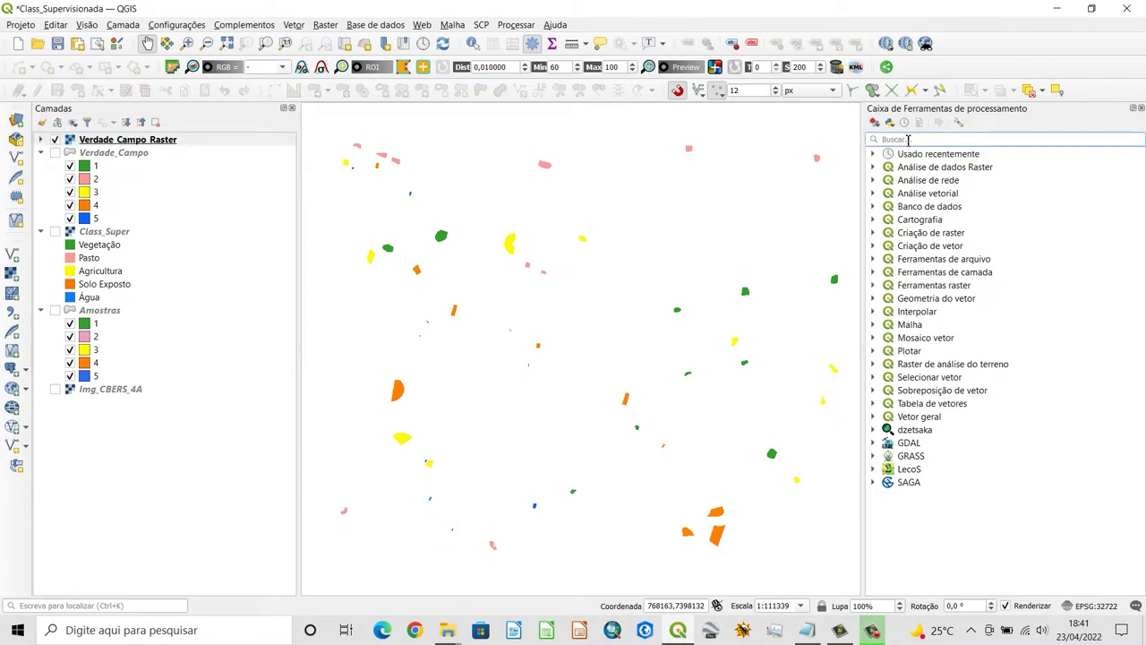
type("r.kappa")
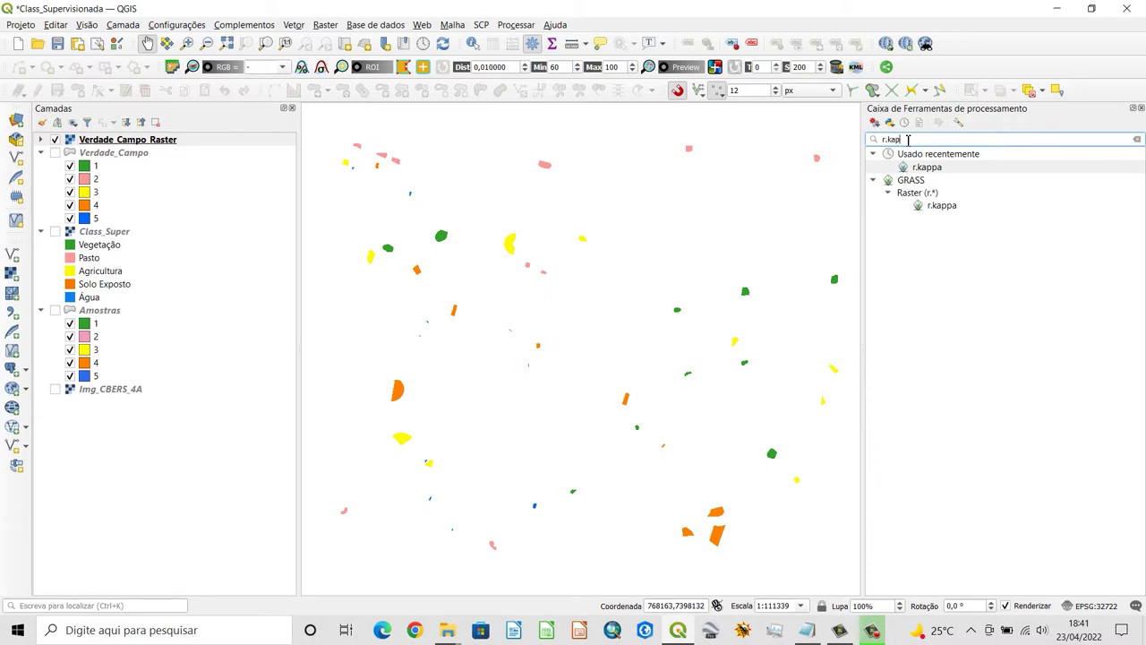
left_click(937, 207)
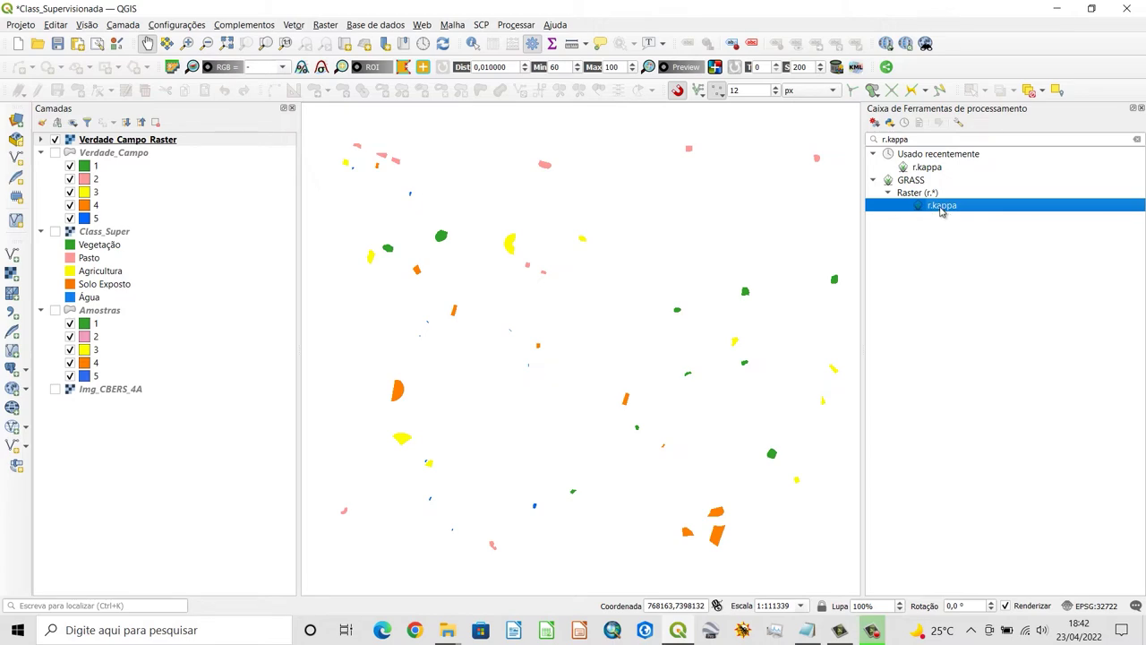
double_click(941, 207)
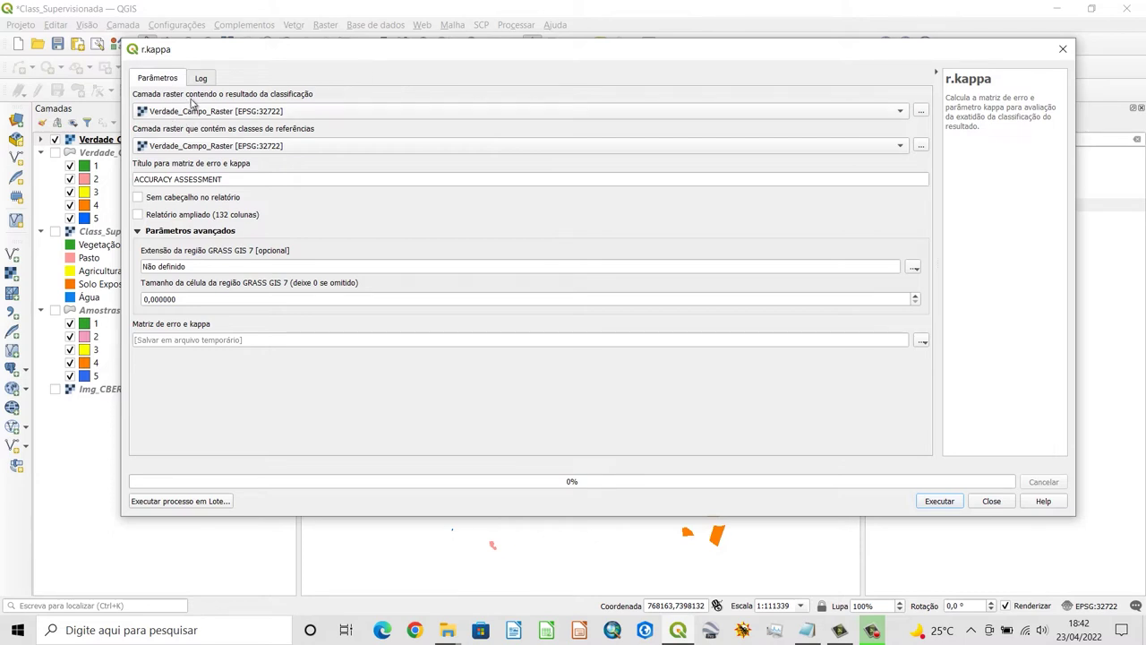
Set Class_Super as the r.kappa classification raster and browse to the Relatorio folder for the output, closing the tool without running it
left_click(288, 117)
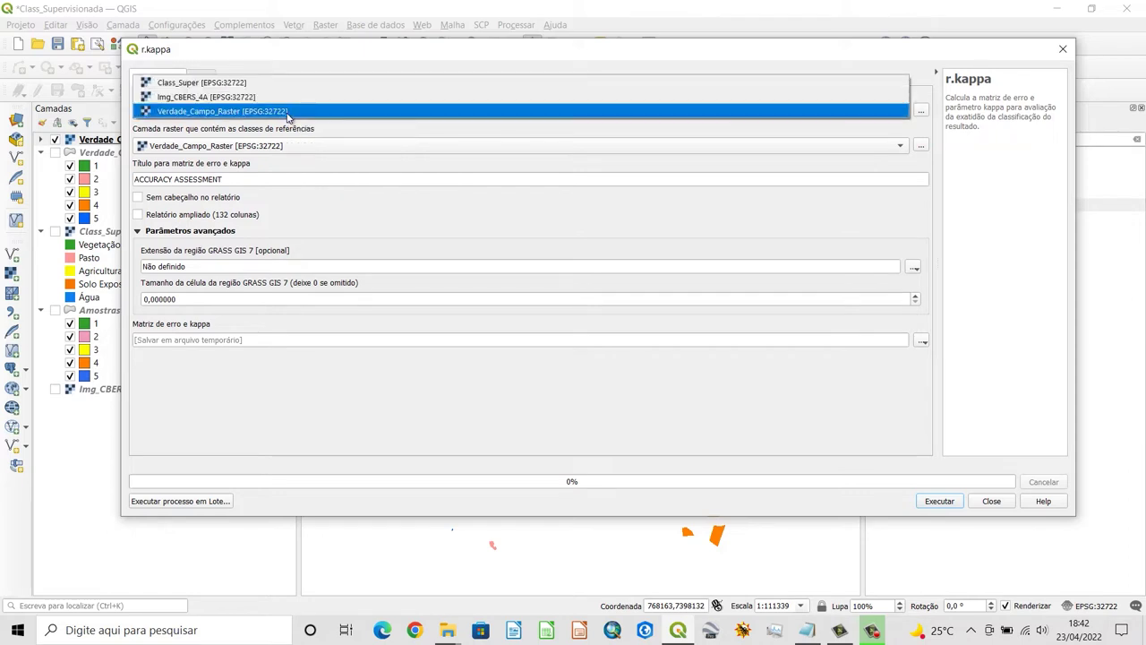
left_click(200, 83)
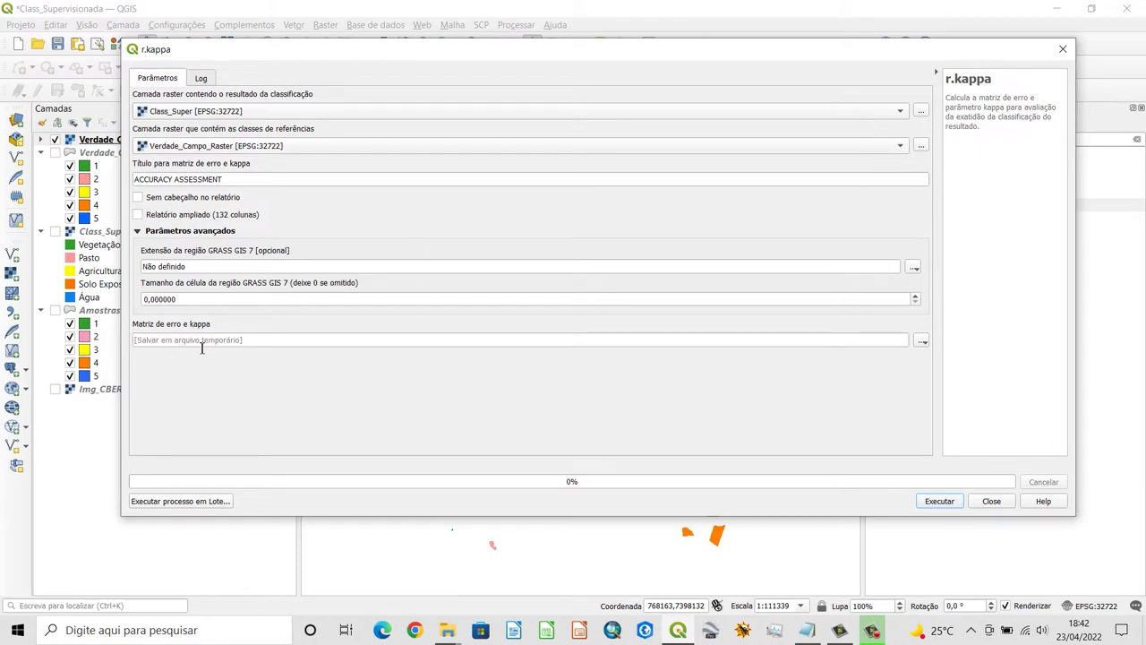
left_click(922, 342)
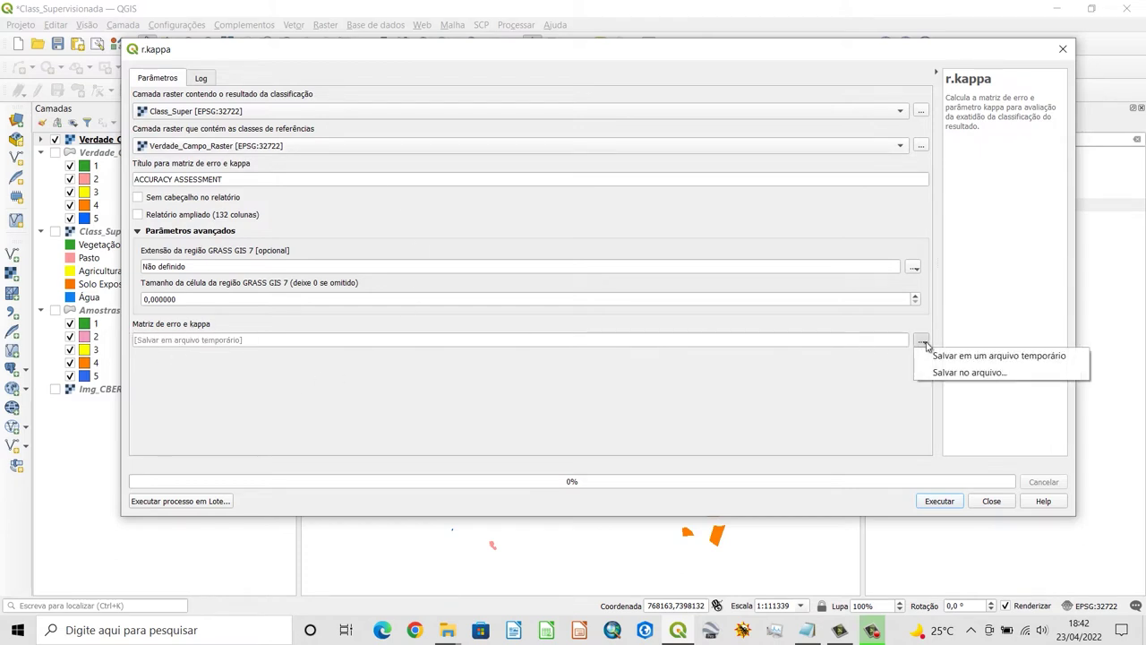
left_click(940, 372)
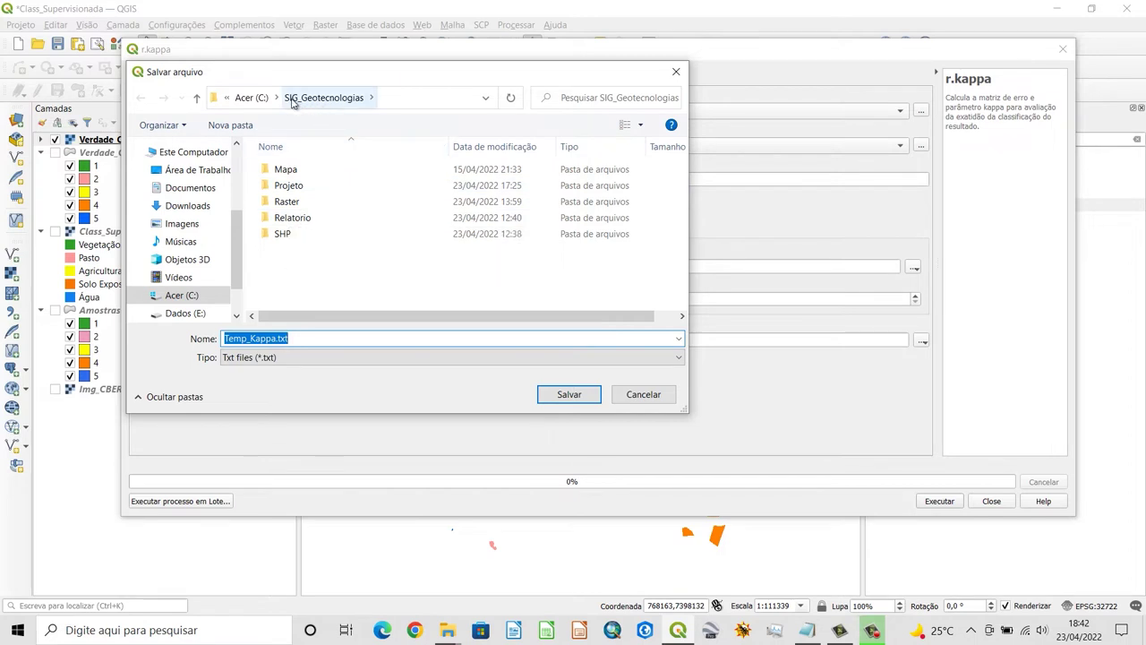
double_click(302, 222)
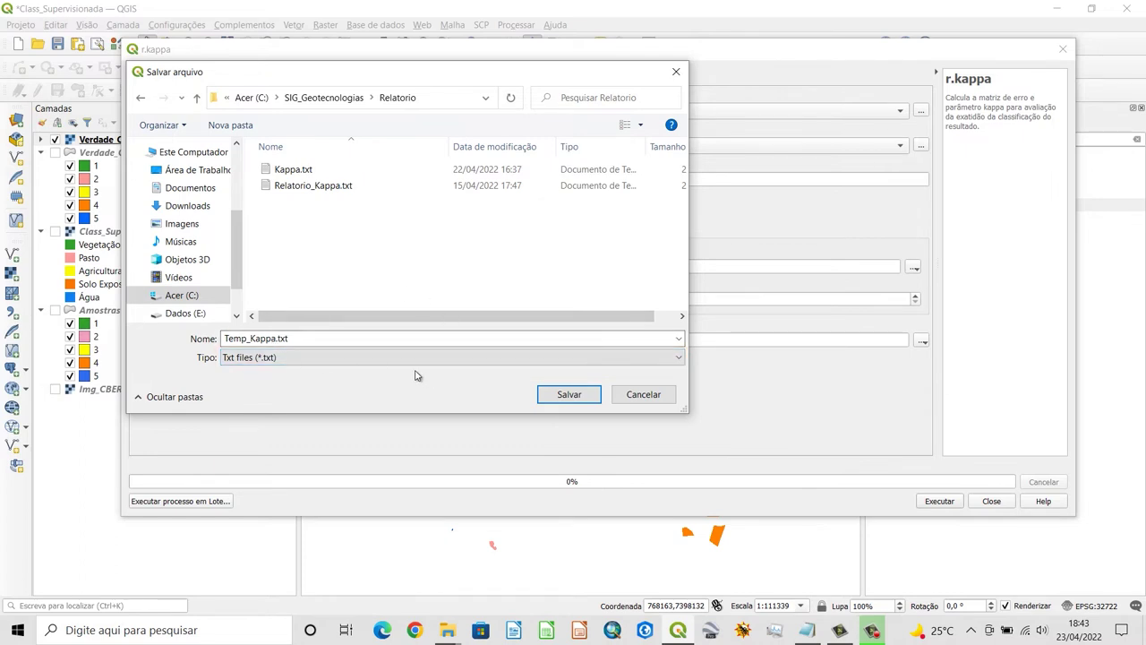
left_click(638, 401)
left_click(992, 501)
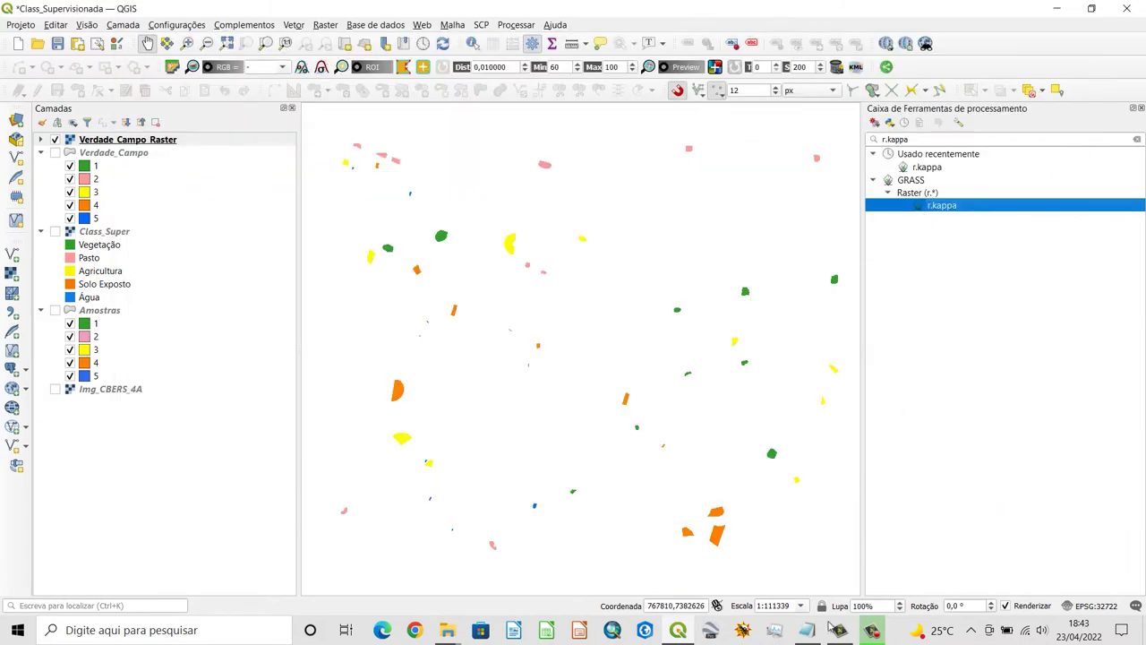
Switch to the Kappa.txt report in Notepad and examine its MAP1 and MAP2 entries
left_click(1057, 8)
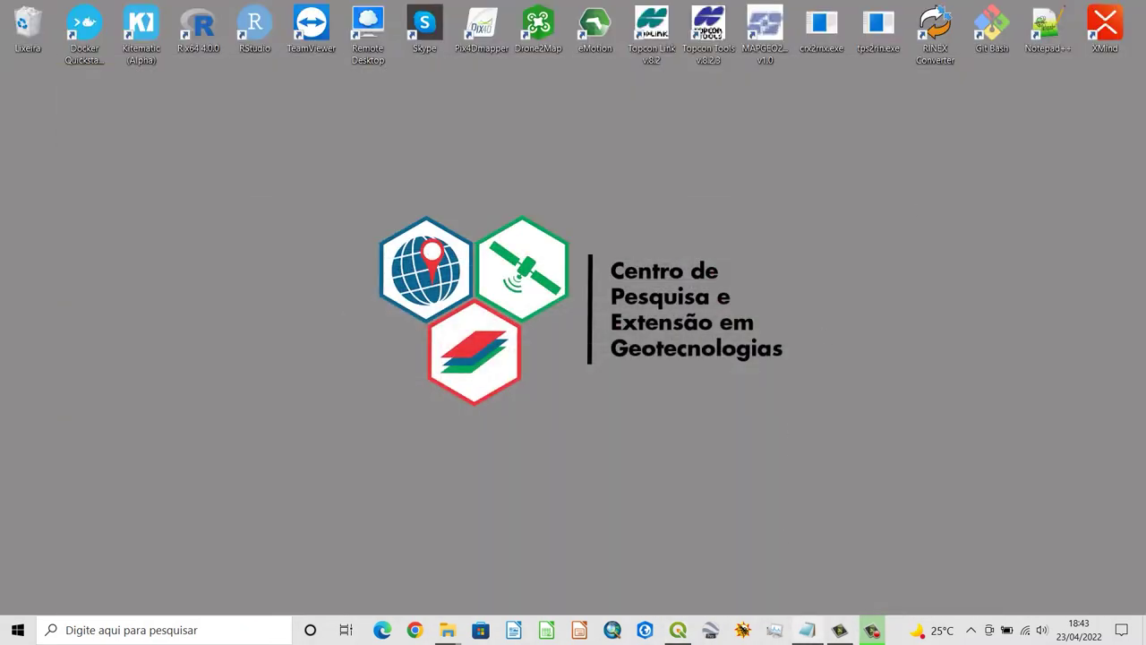
left_click(807, 631)
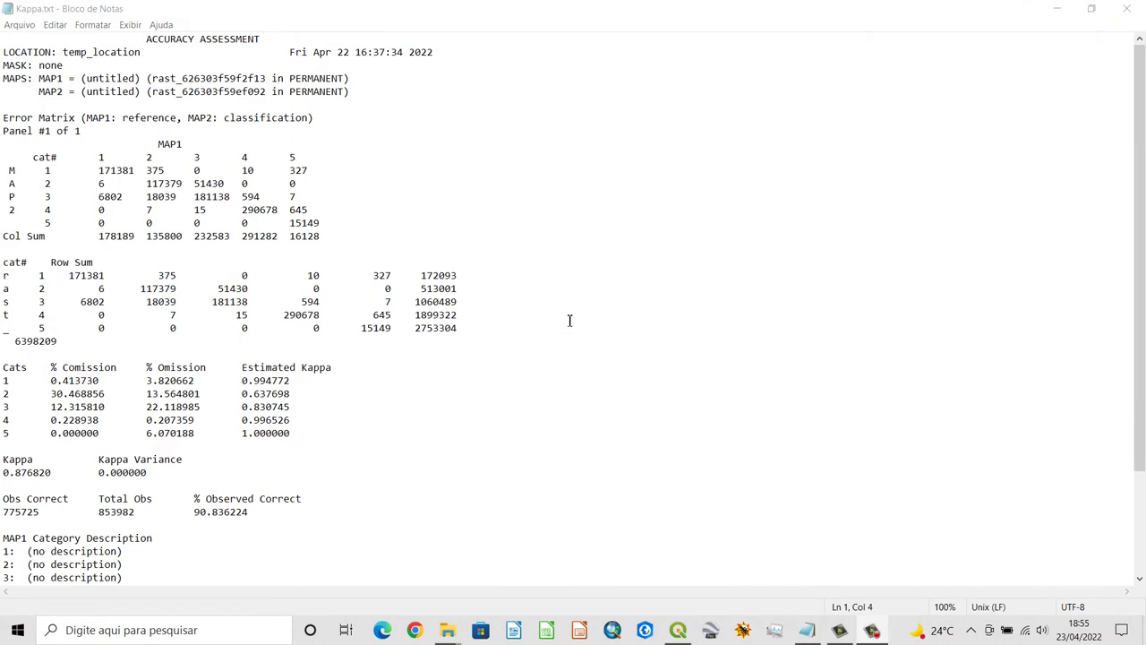
left_click_drag(39, 78, 65, 81)
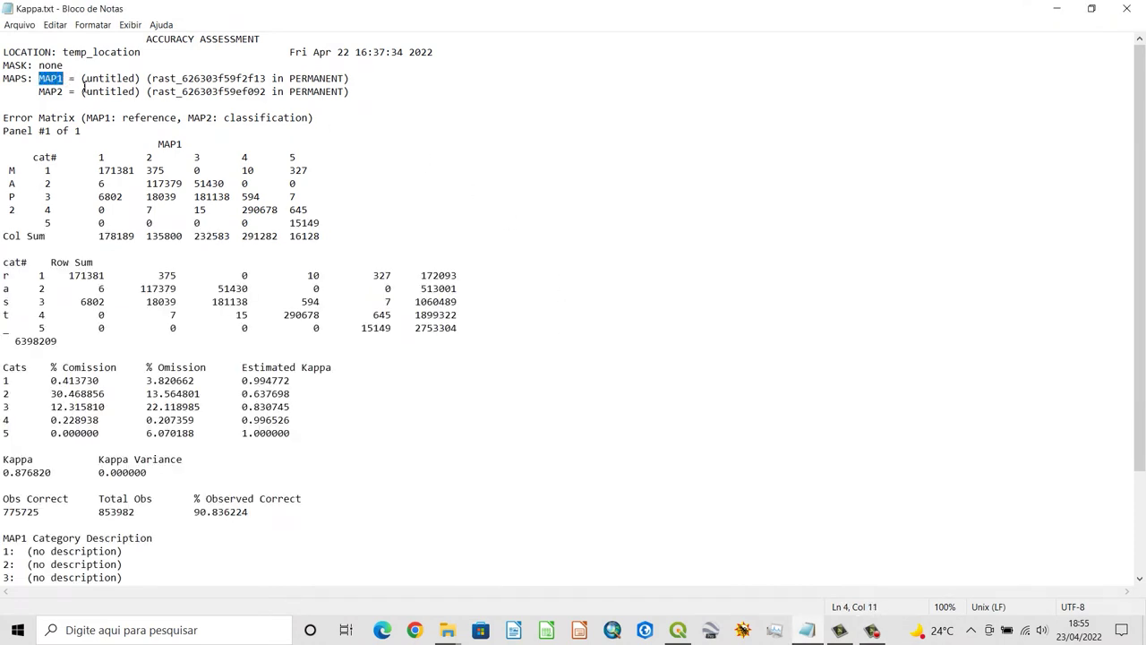
left_click_drag(40, 93, 65, 81)
left_click_drag(39, 93, 63, 92)
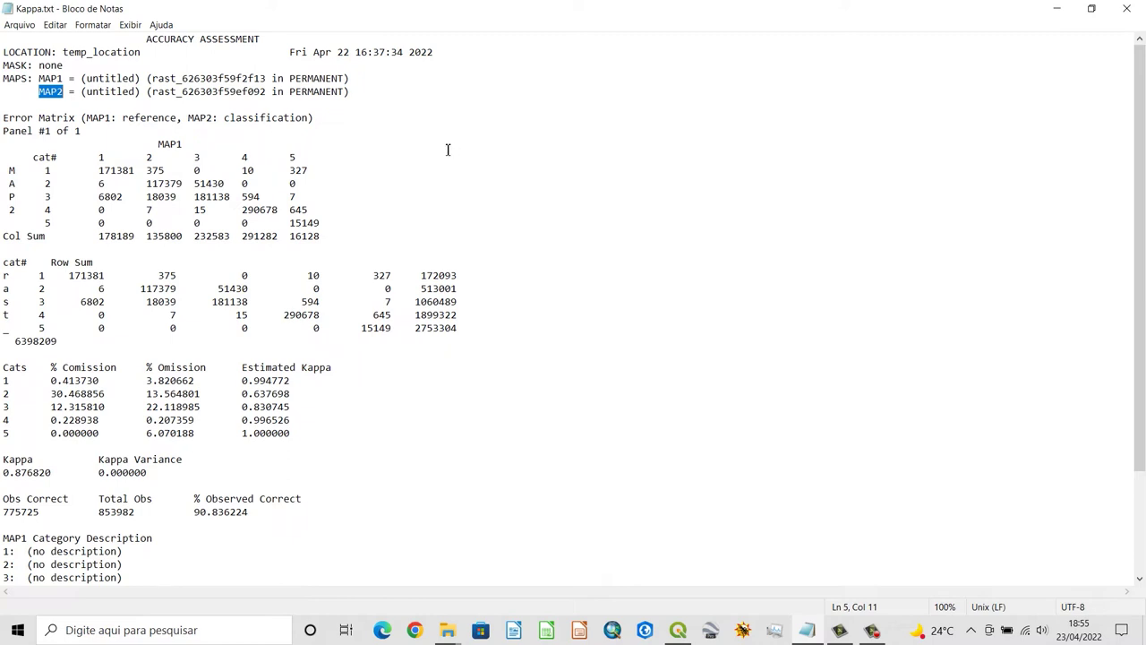
Examine the layout of the error matrix, relating the MAP1 category columns 1 to 5 to the category rows
left_click_drag(146, 144, 330, 235)
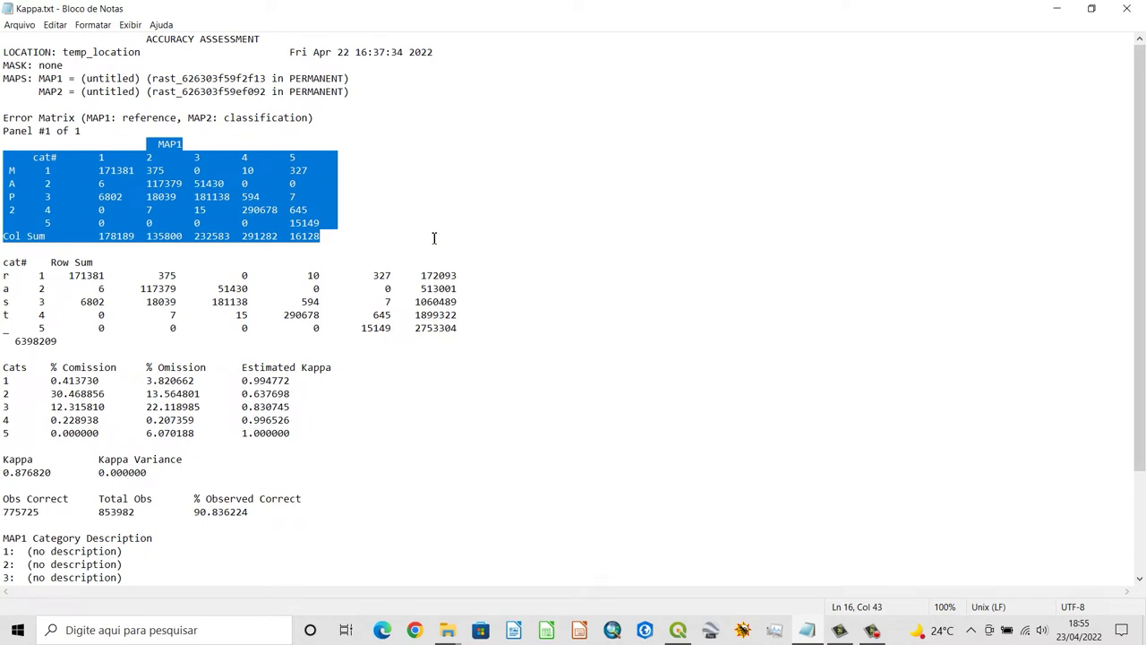
left_click(94, 161)
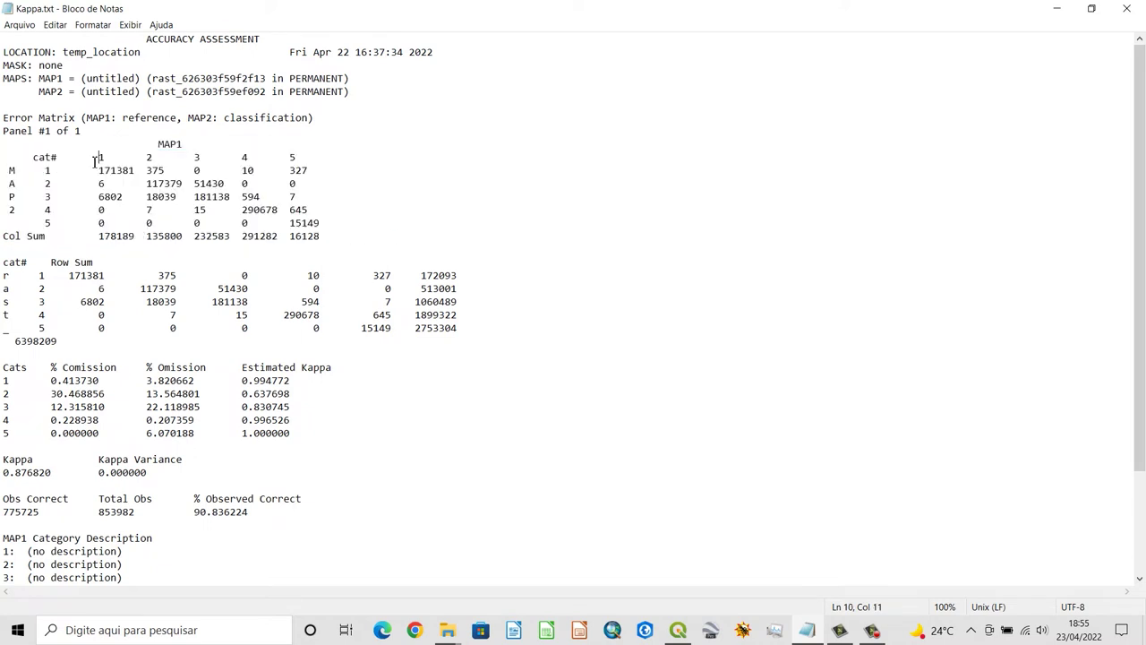
left_click_drag(101, 160, 297, 158)
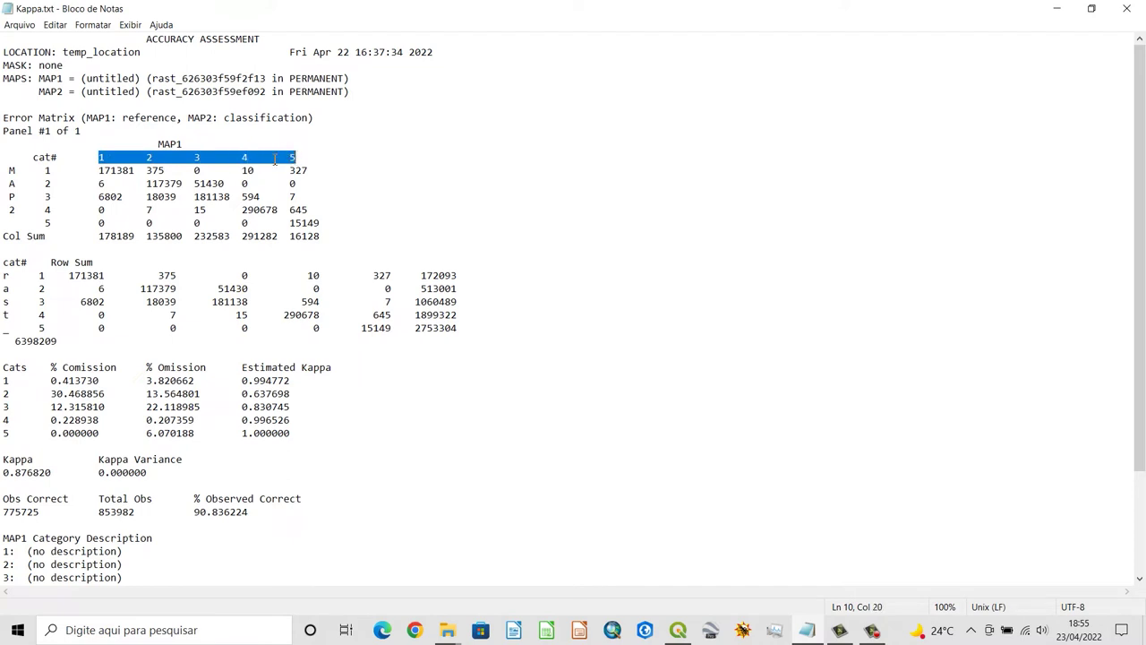
left_click_drag(46, 171, 52, 224)
left_click(51, 197)
left_click_drag(98, 159, 320, 161)
left_click_drag(152, 143, 181, 145)
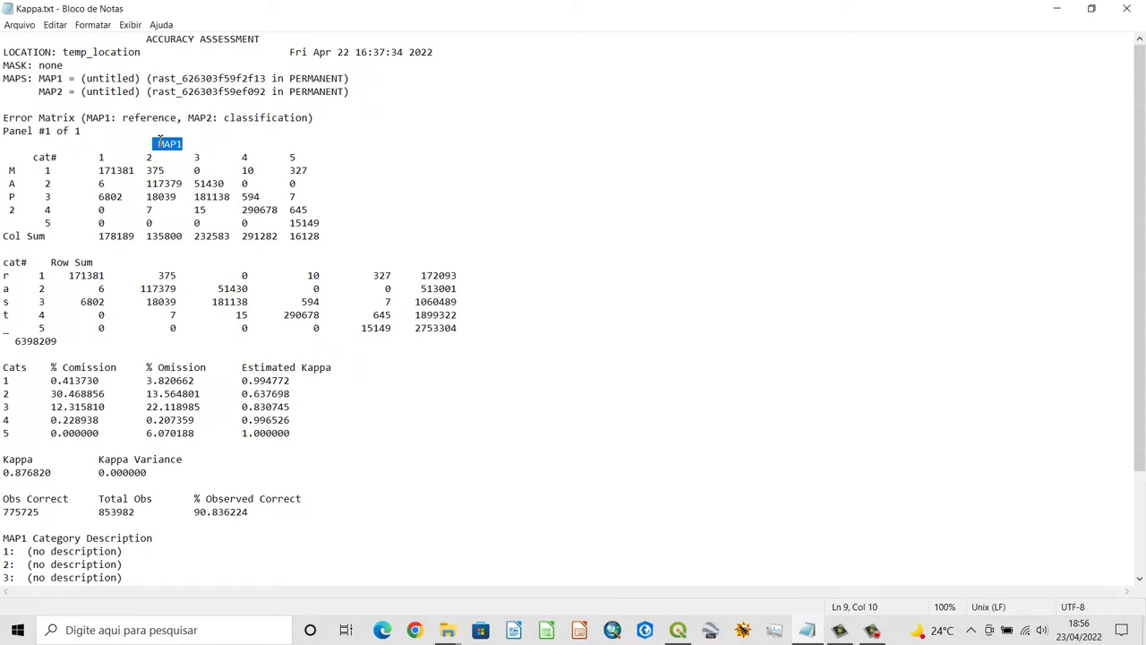
left_click_drag(99, 159, 307, 161)
key("ctrl+c")
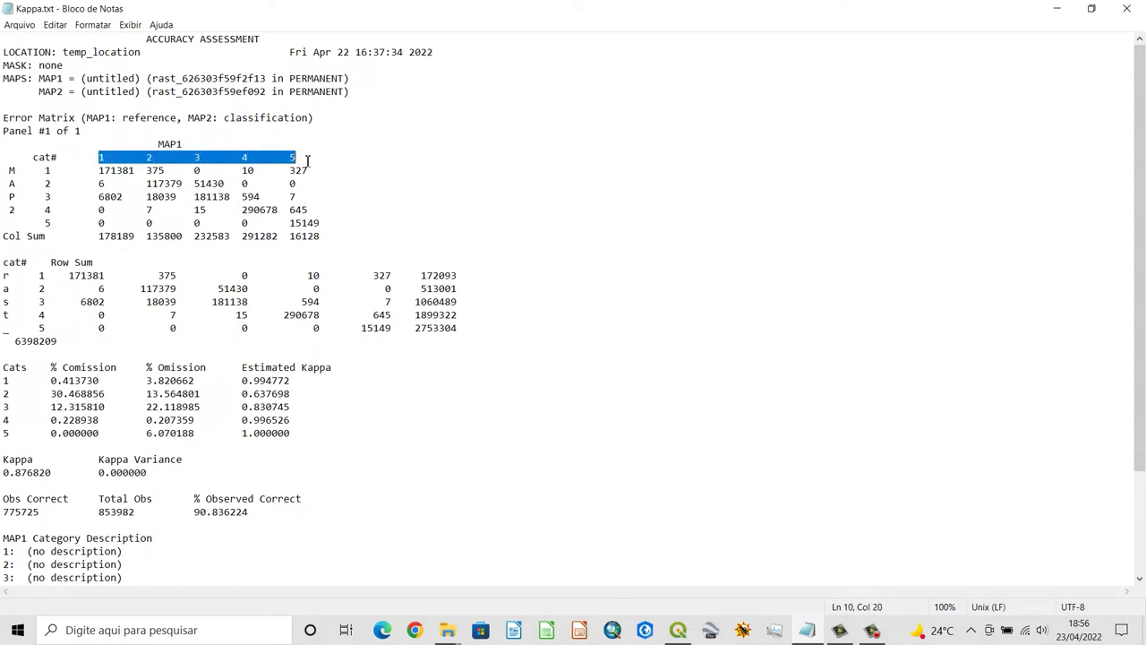
left_click_drag(151, 144, 192, 145)
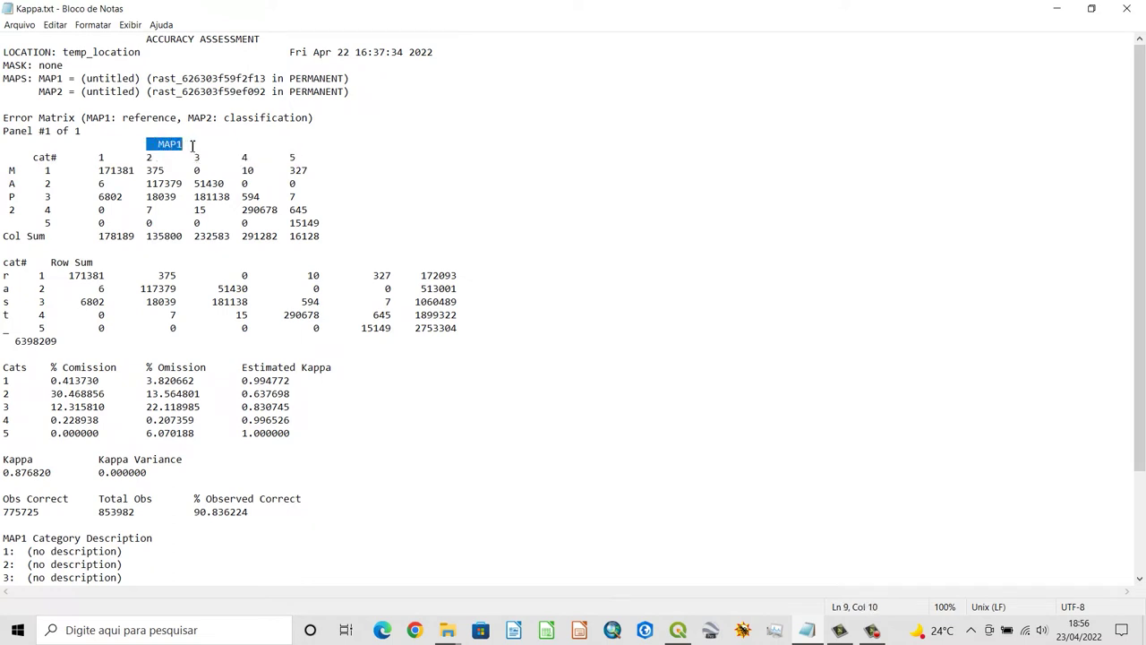
Examine the category 1 column of the error matrix against the MAP2 row categories
left_click_drag(39, 170, 15, 209)
left_click(105, 157)
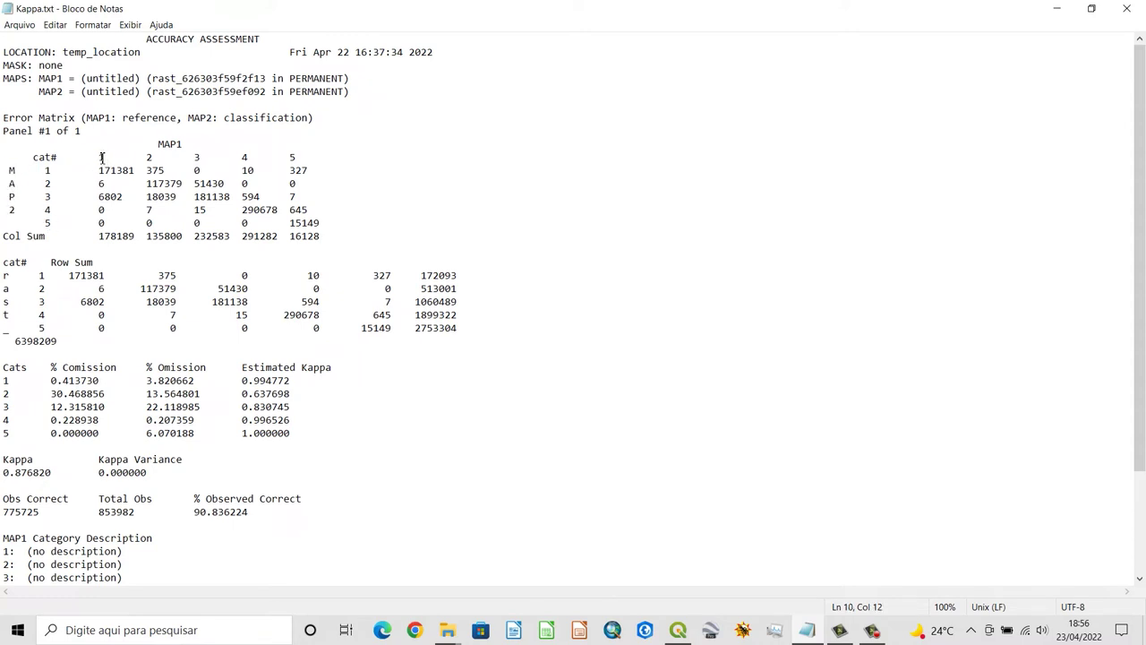
double_click(119, 170)
left_click_drag(98, 157, 183, 144)
left_click_drag(52, 170, 12, 183)
double_click(11, 183)
double_click(11, 196)
double_click(12, 209)
left_click_drag(99, 171, 135, 170)
left_click_drag(99, 158, 109, 186)
left_click_drag(99, 157, 106, 157)
mouse_move(97, 184)
left_mouse_down()
mouse_move(56, 184)
mouse_move(107, 183)
left_mouse_up()
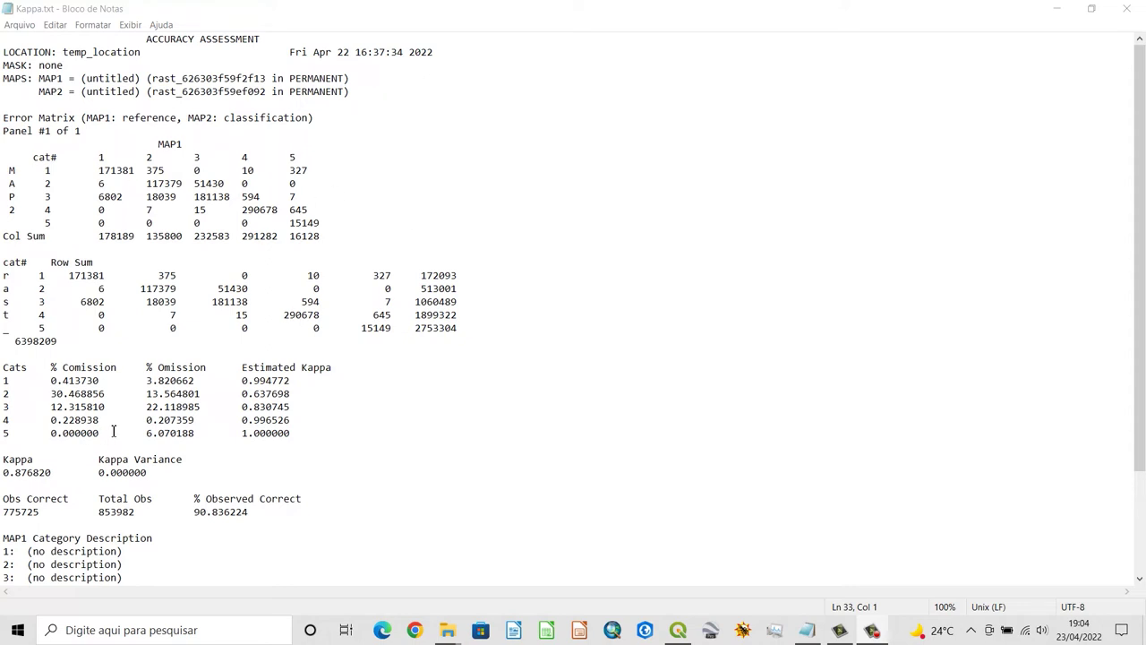
Examine the overall Kappa value in the report
left_click_drag(1, 459, 34, 462)
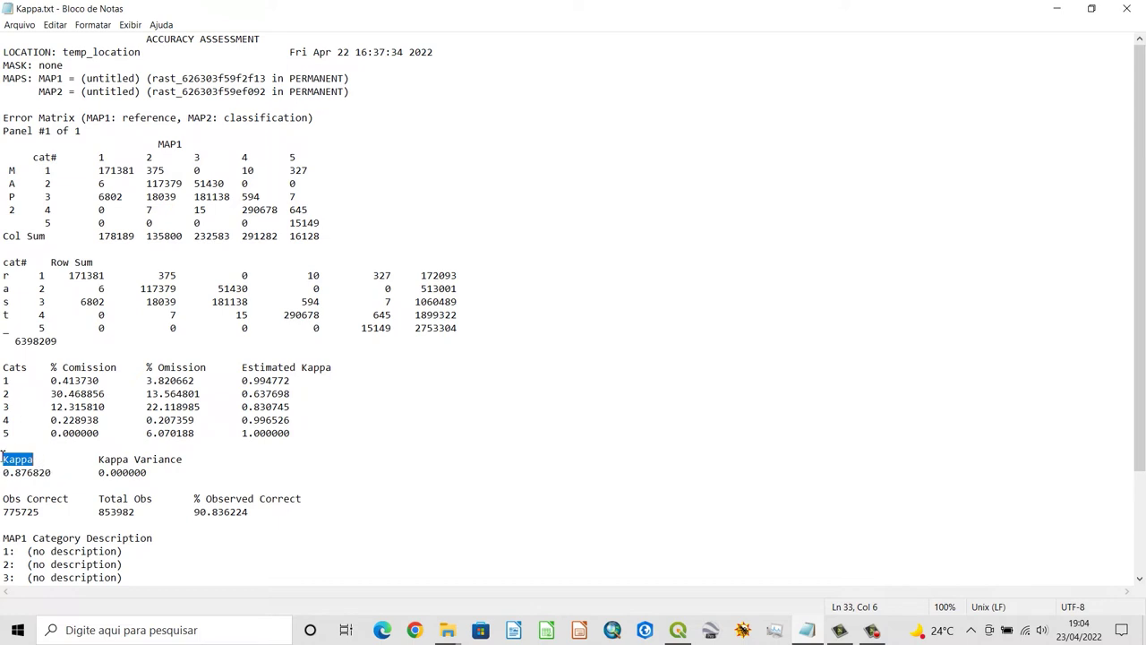
left_click_drag(3, 473, 62, 476)
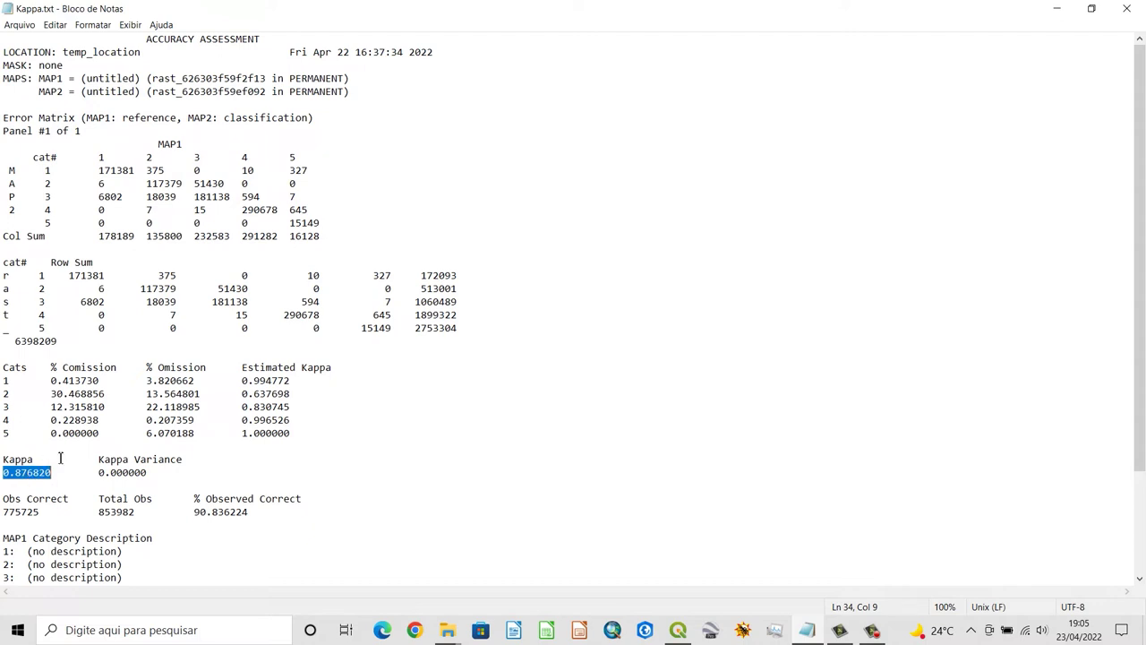
left_click(336, 224)
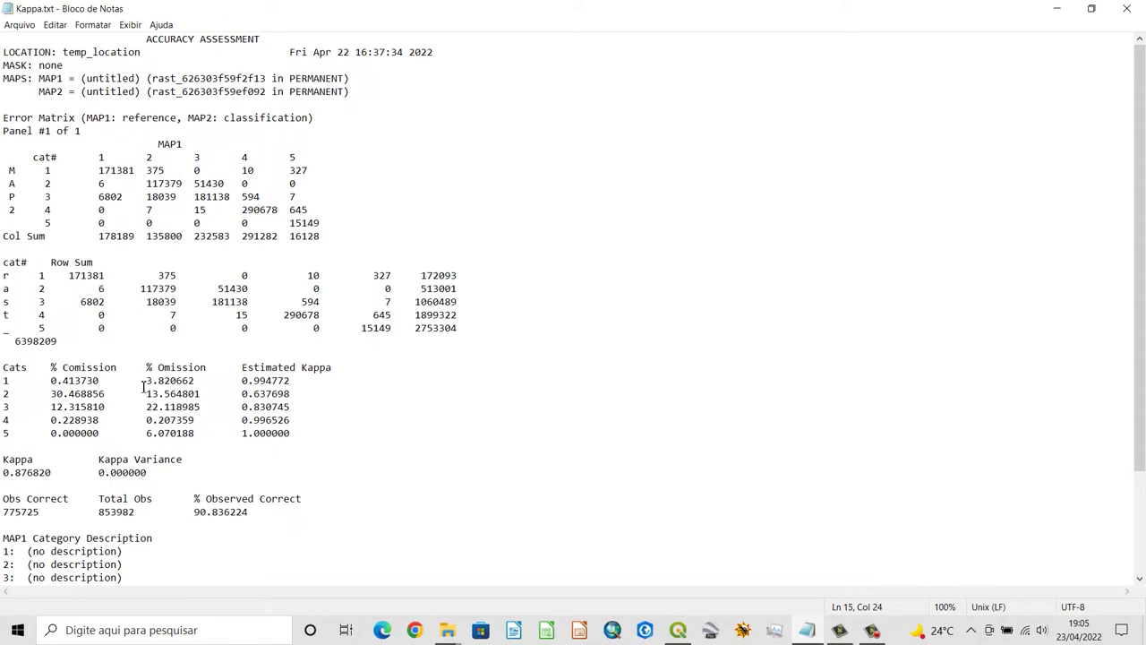
left_click(327, 241)
Copy the error matrix column headings 1 to 5 from Kappa.txt into cells C7:G7 of a new LibreOffice Calc spreadsheet
left_click(546, 634)
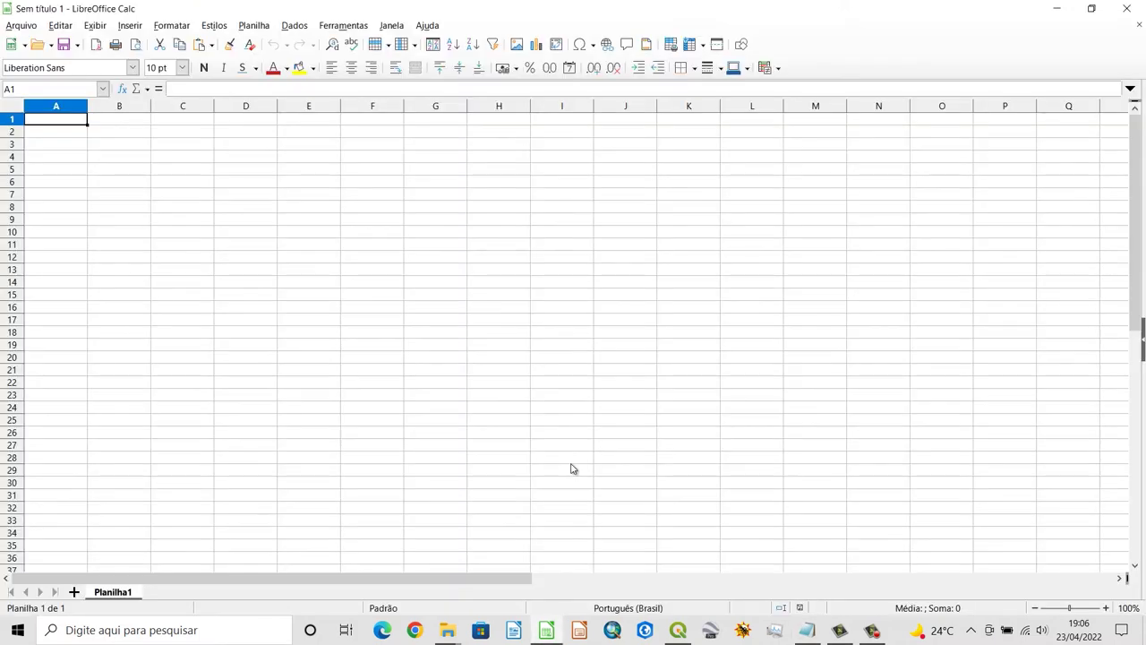
left_click(197, 193)
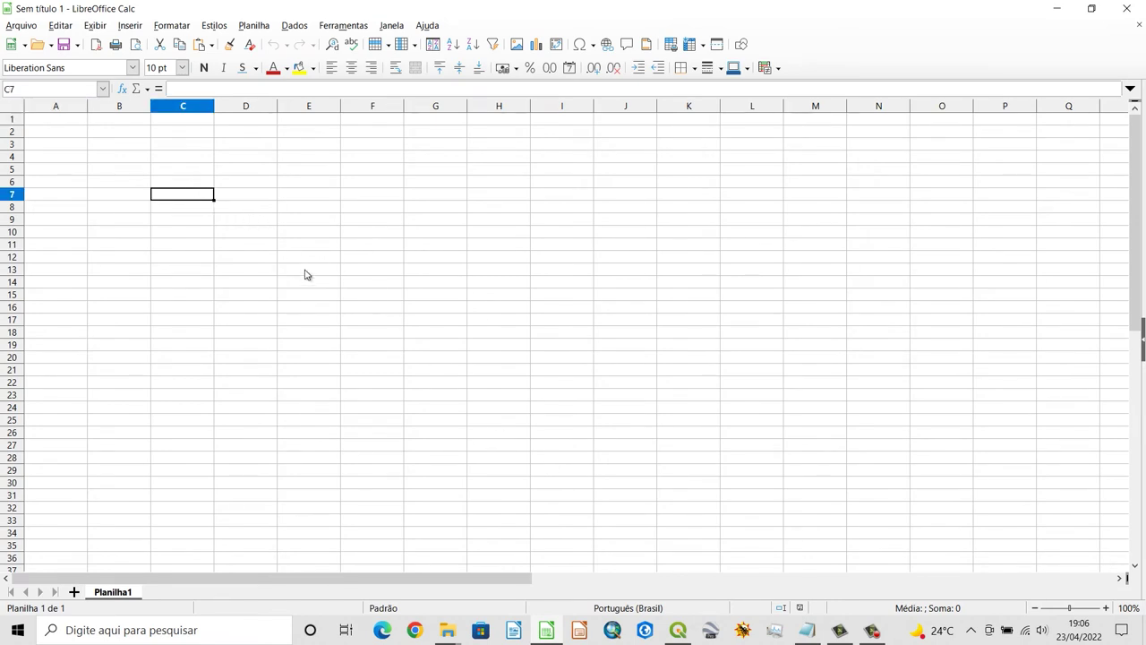
mouse_move(806, 620)
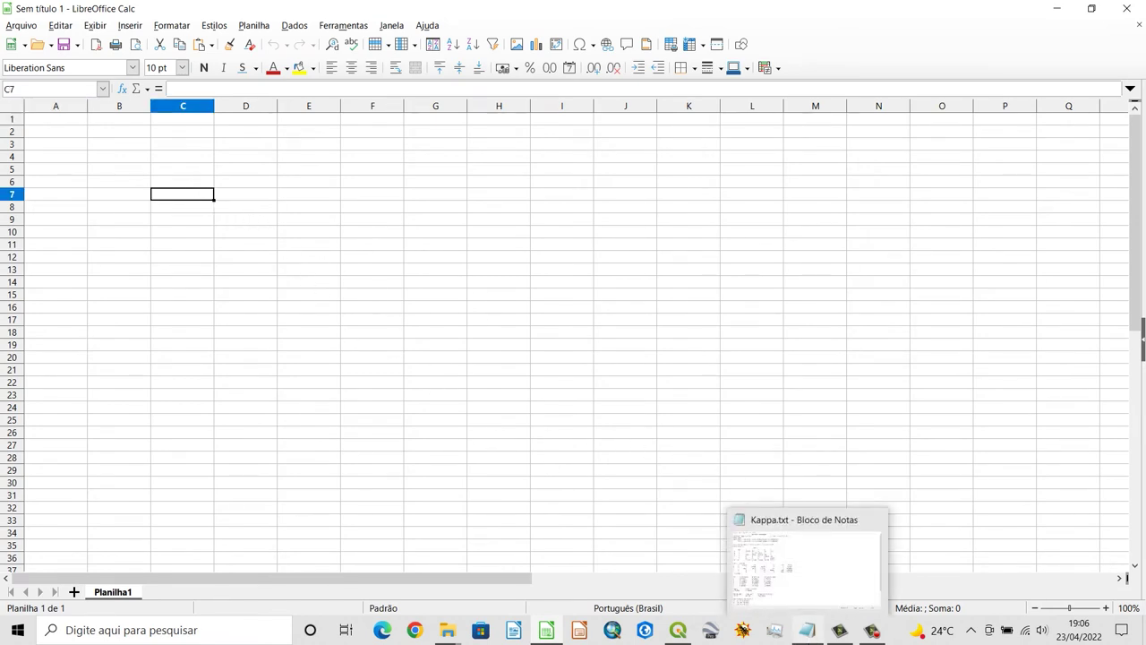
left_click(805, 631)
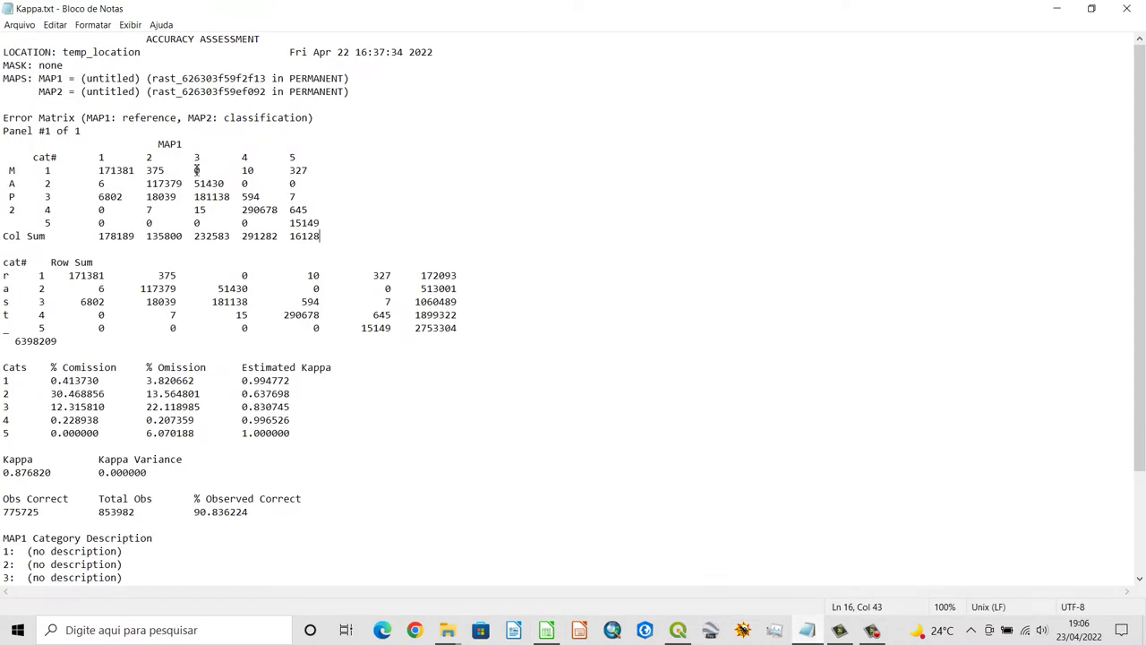
left_click_drag(98, 159, 347, 167)
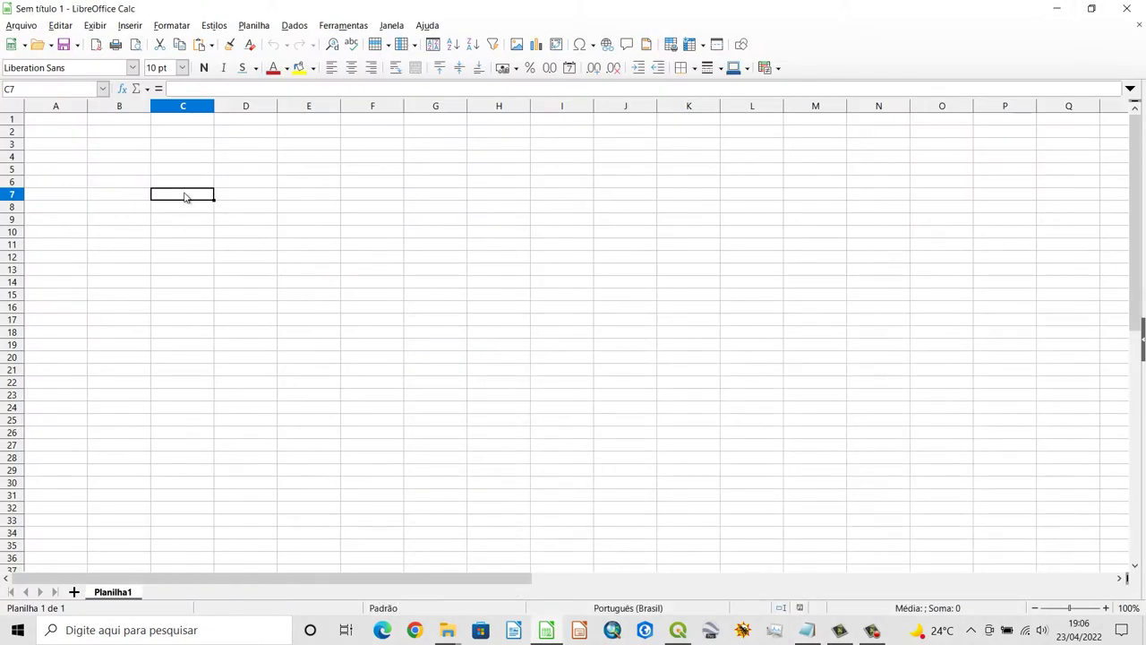
key("ctrl+v")
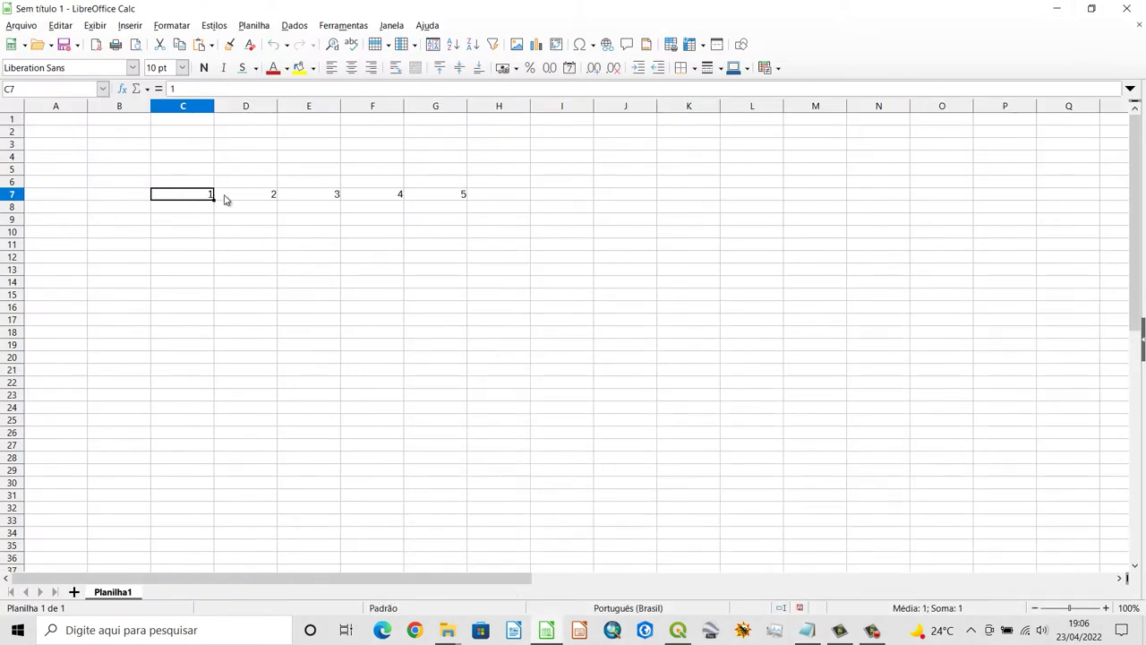
left_click_drag(198, 198, 464, 196)
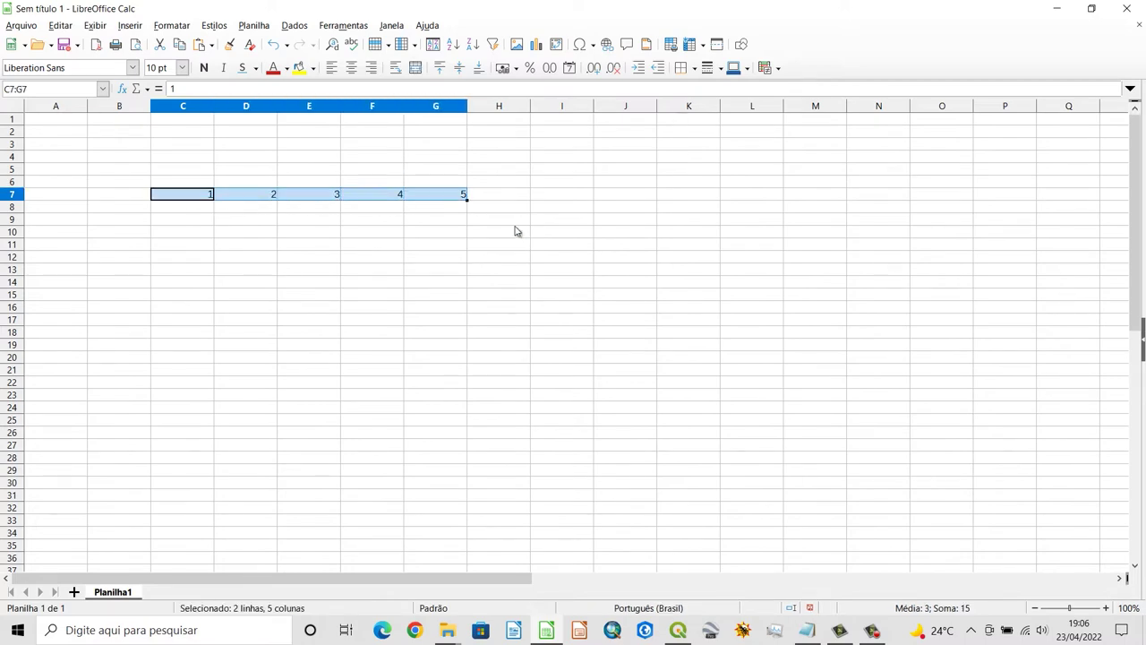
Copy the error matrix rows, including Col Sum, from Kappa.txt and paste them at A8 of the spreadsheet as tab-separated text
left_click(809, 633)
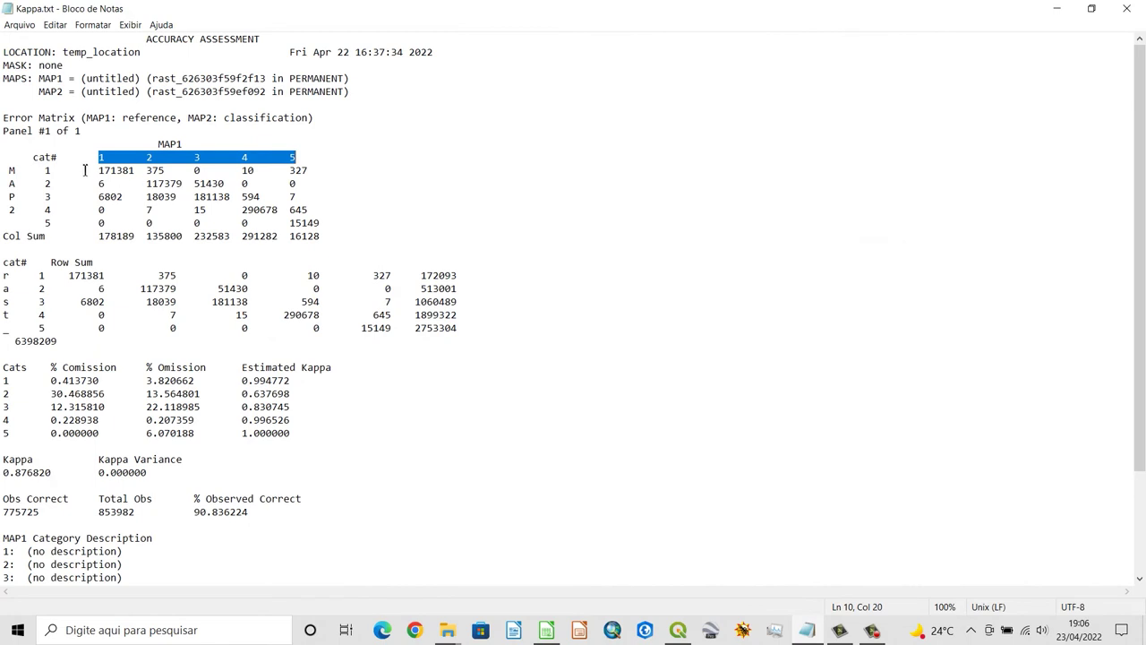
left_click_drag(45, 171, 209, 209)
left_click_drag(7, 170, 329, 240)
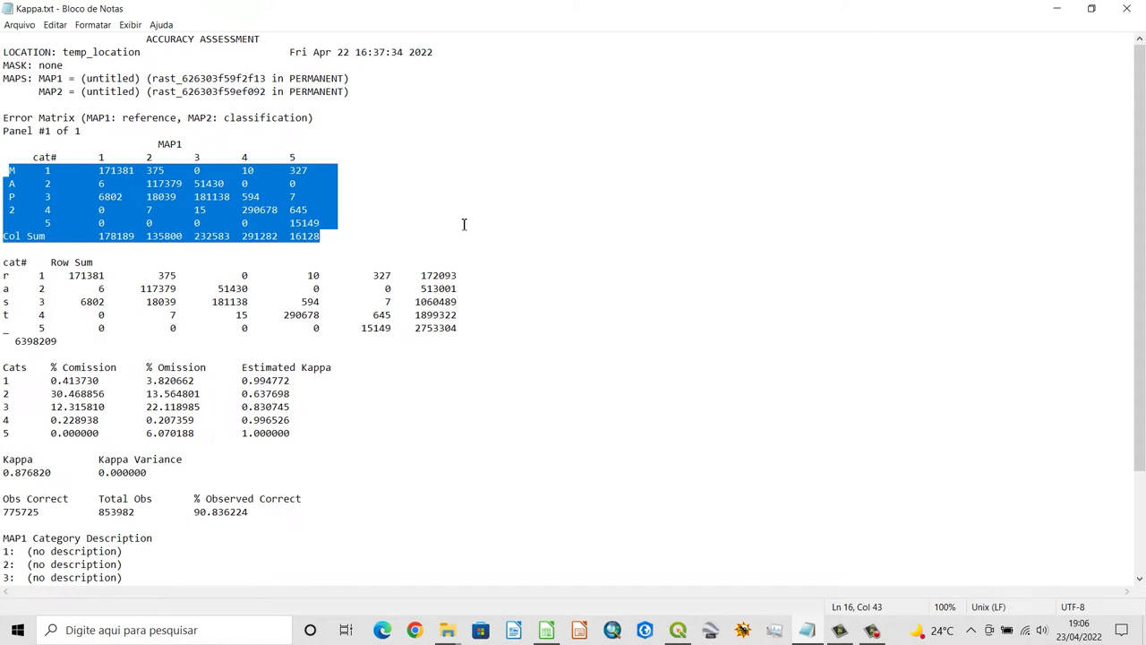
left_click(546, 629)
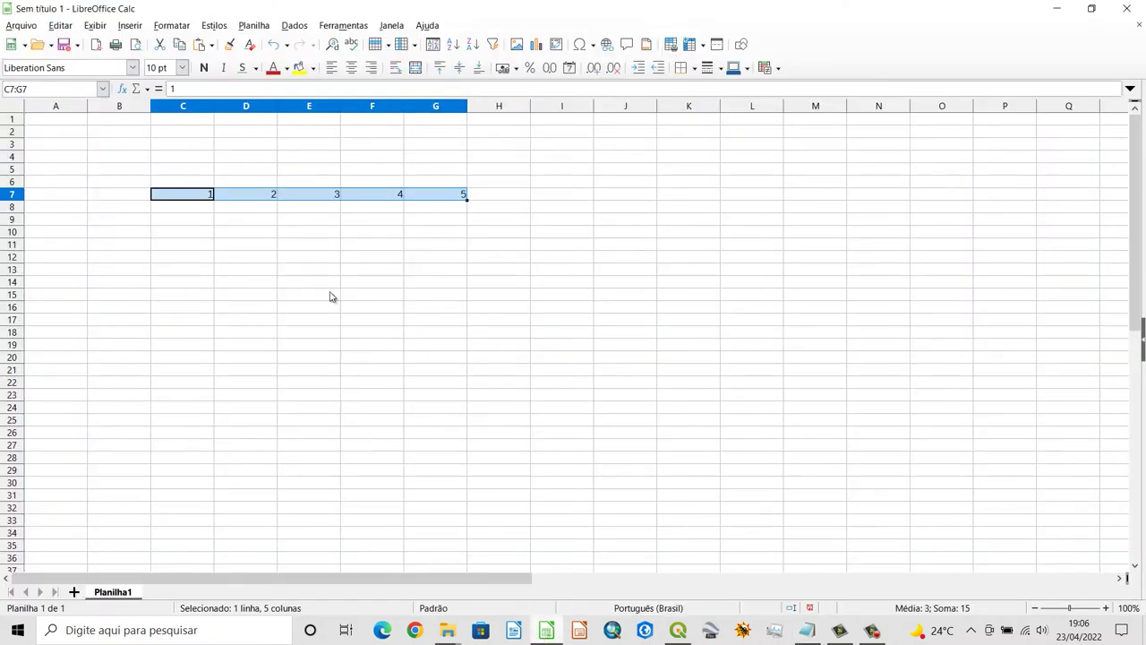
left_click(74, 212)
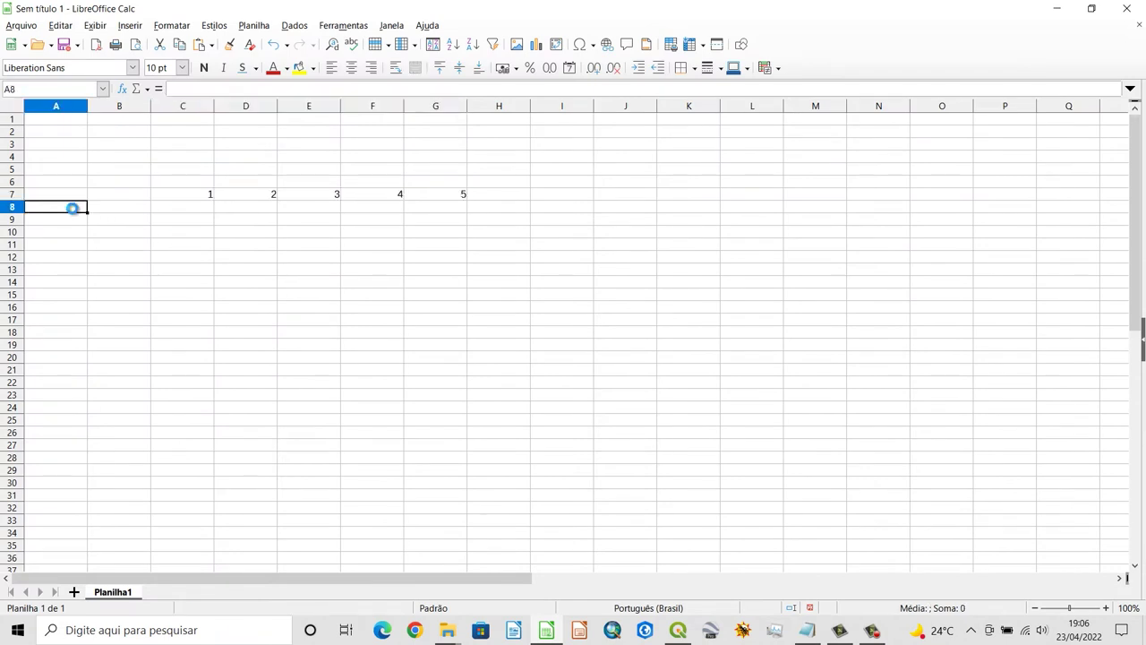
key("ctrl+v")
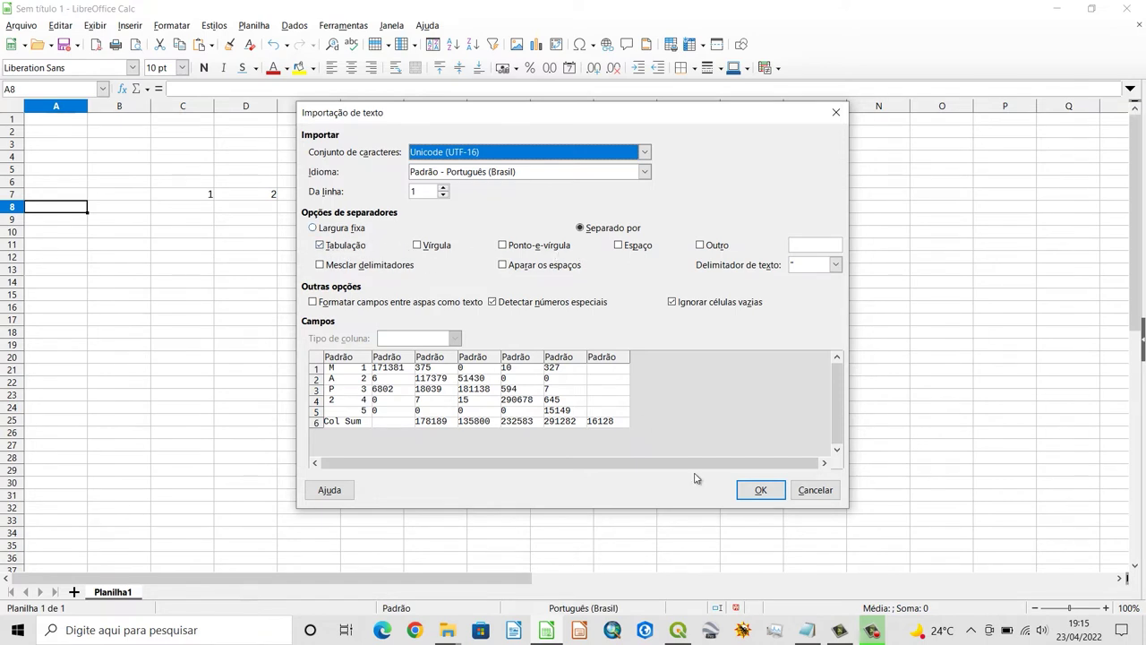
left_click(761, 490)
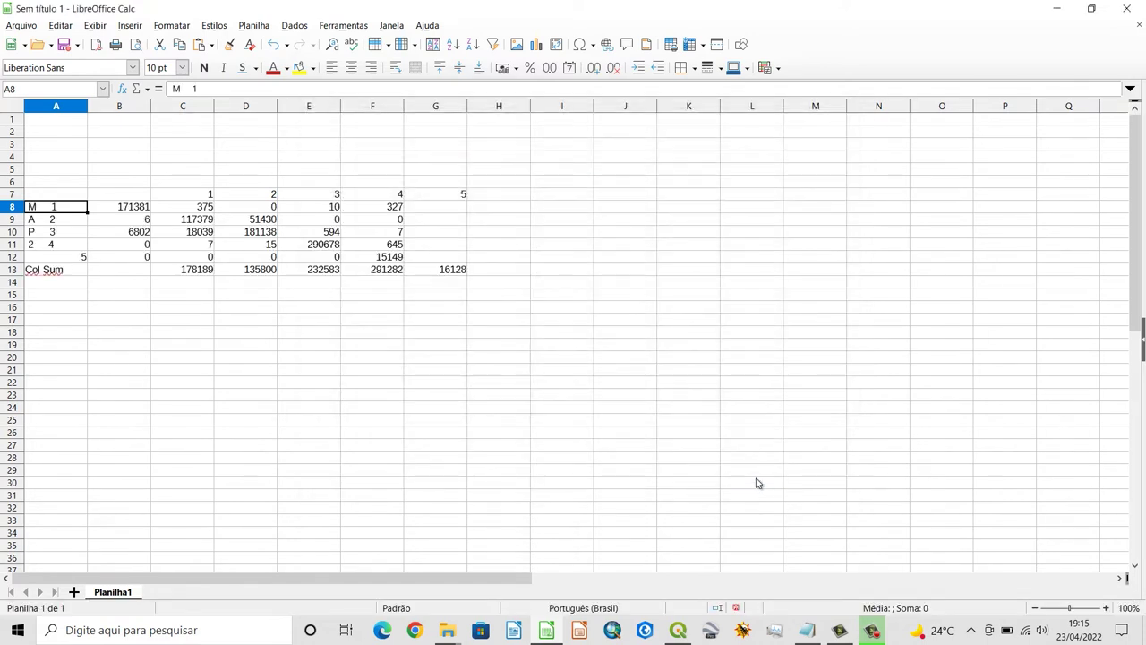
left_click(60, 194)
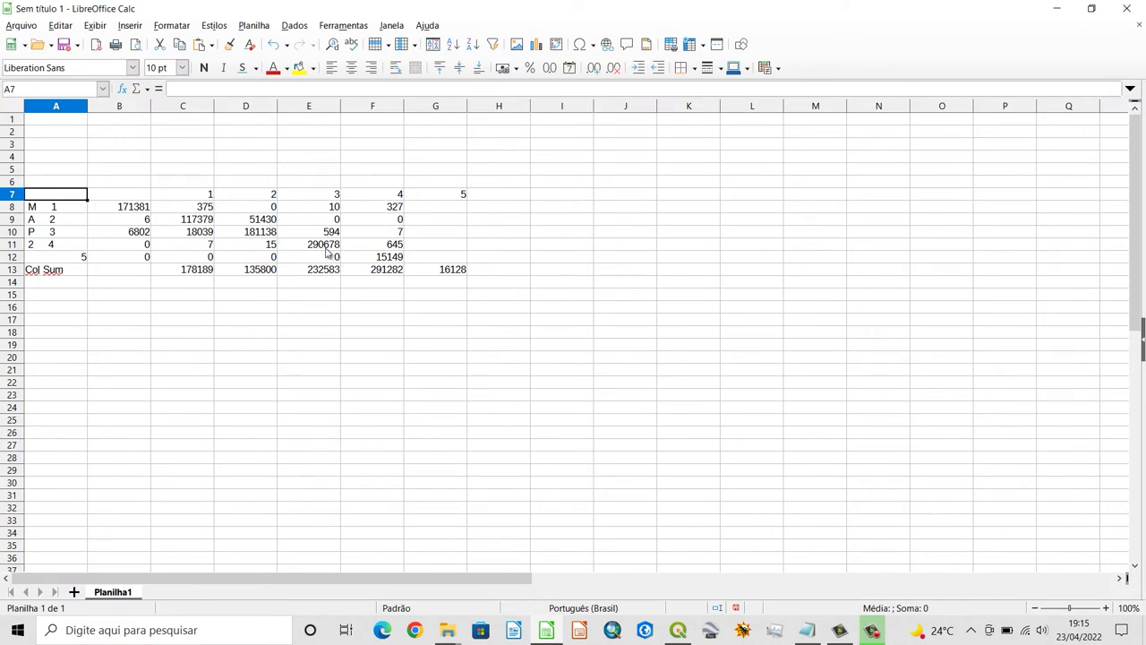
Move the Col Sum values from C13:G13 to B13:F13 so they line up with the matrix rows above
left_click(125, 211)
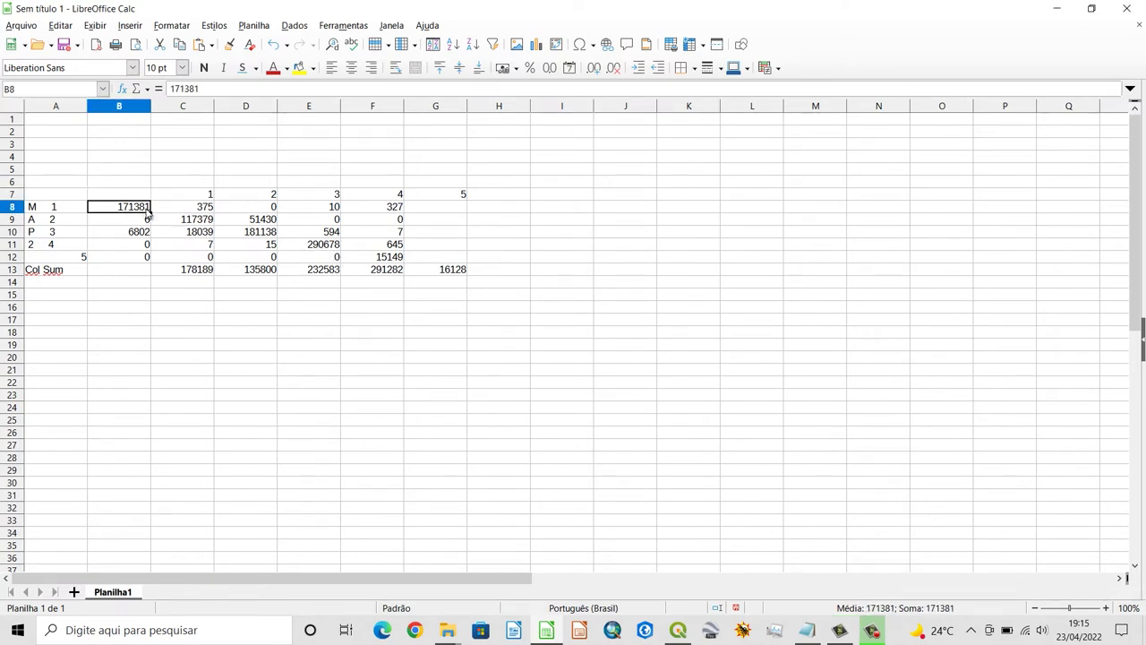
left_click(204, 196)
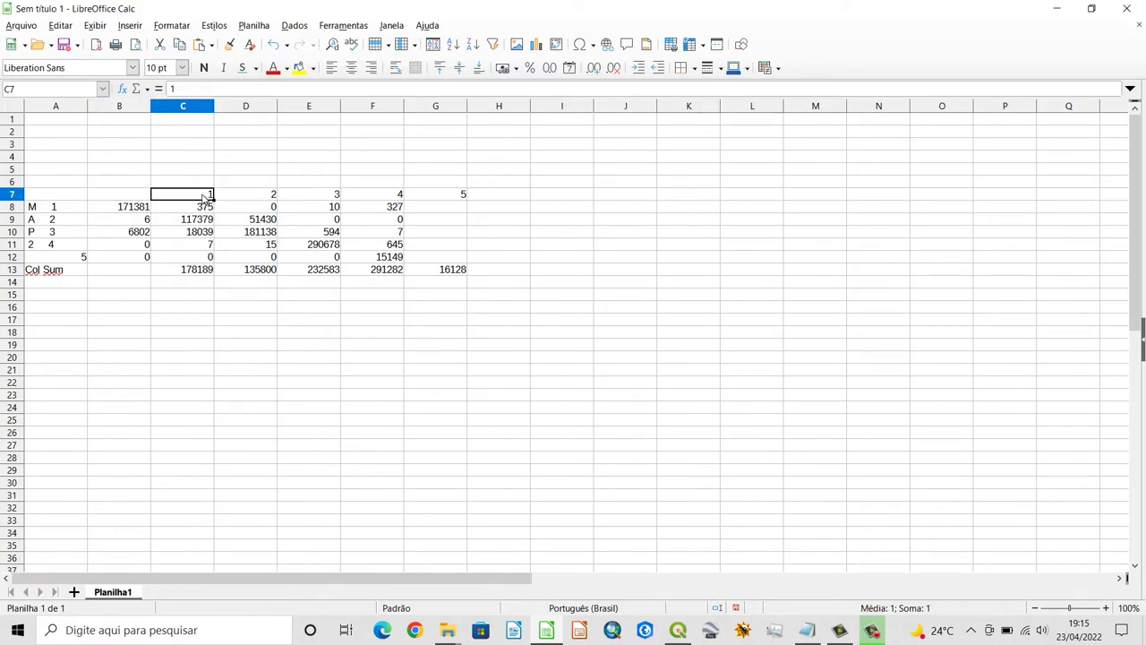
left_click(52, 208)
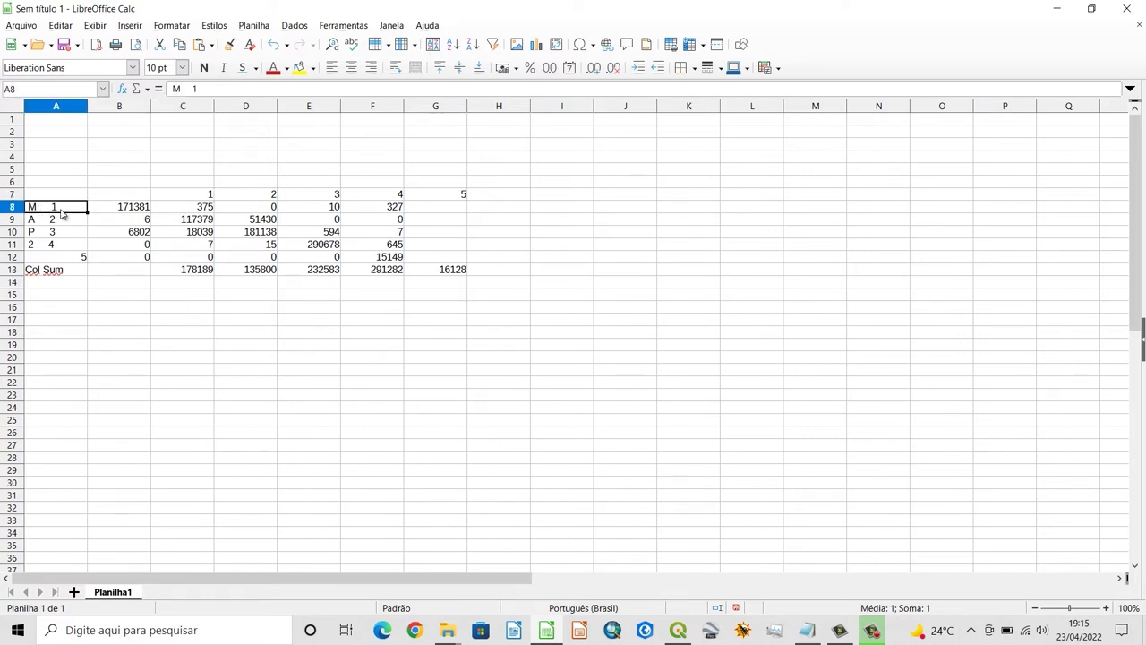
left_click(191, 272)
left_click_drag(191, 276, 427, 281)
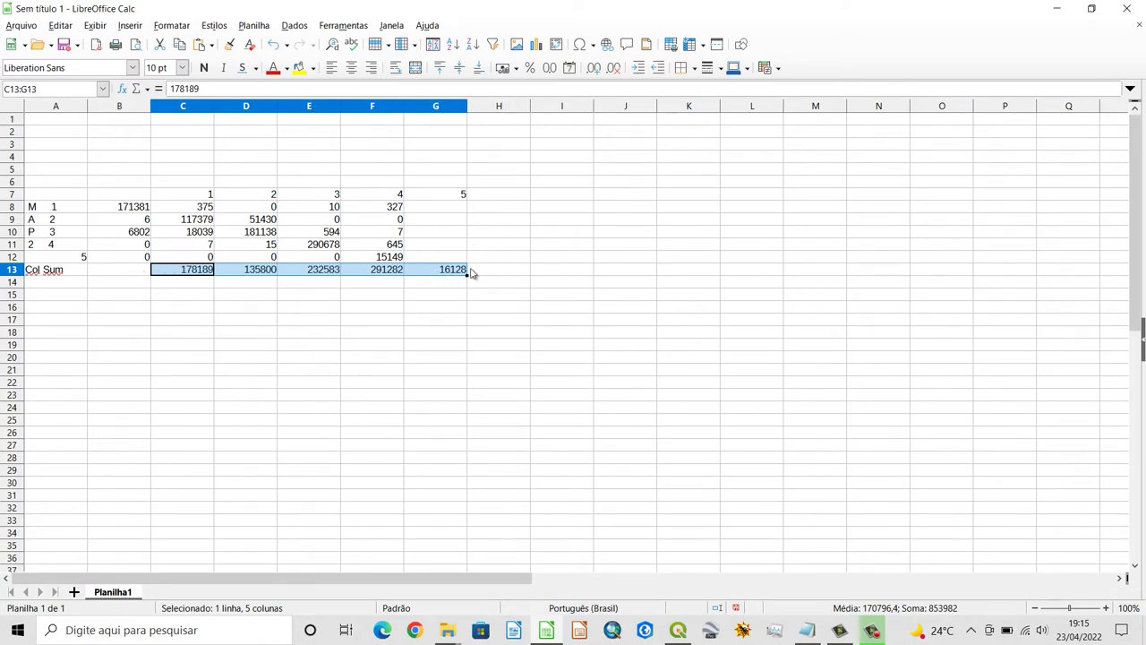
key("ctrl+x")
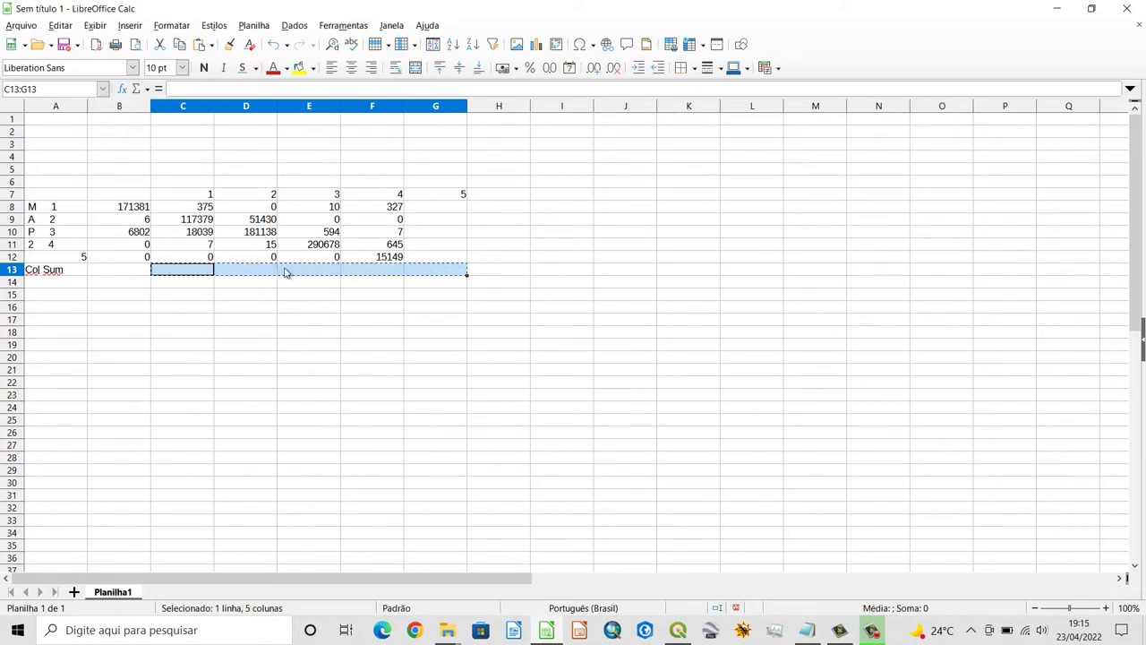
left_click(108, 273)
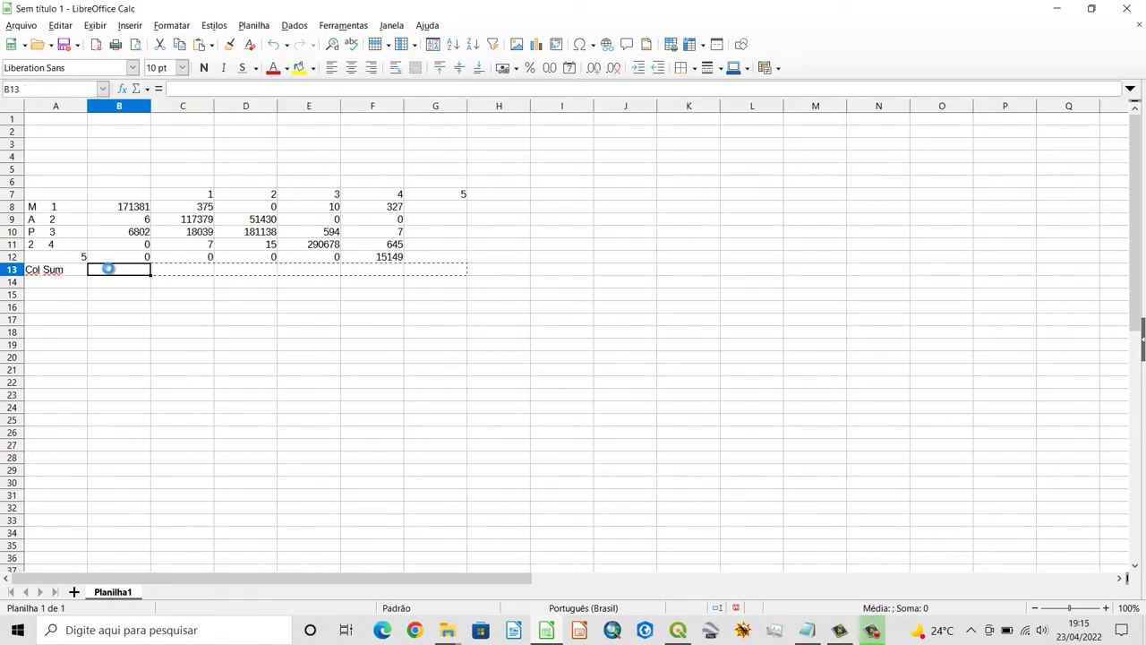
key("ctrl+v")
Move the error matrix block A8:F13 to B8 so its values sit under the column headings 1 to 5
left_click_drag(61, 212, 364, 276)
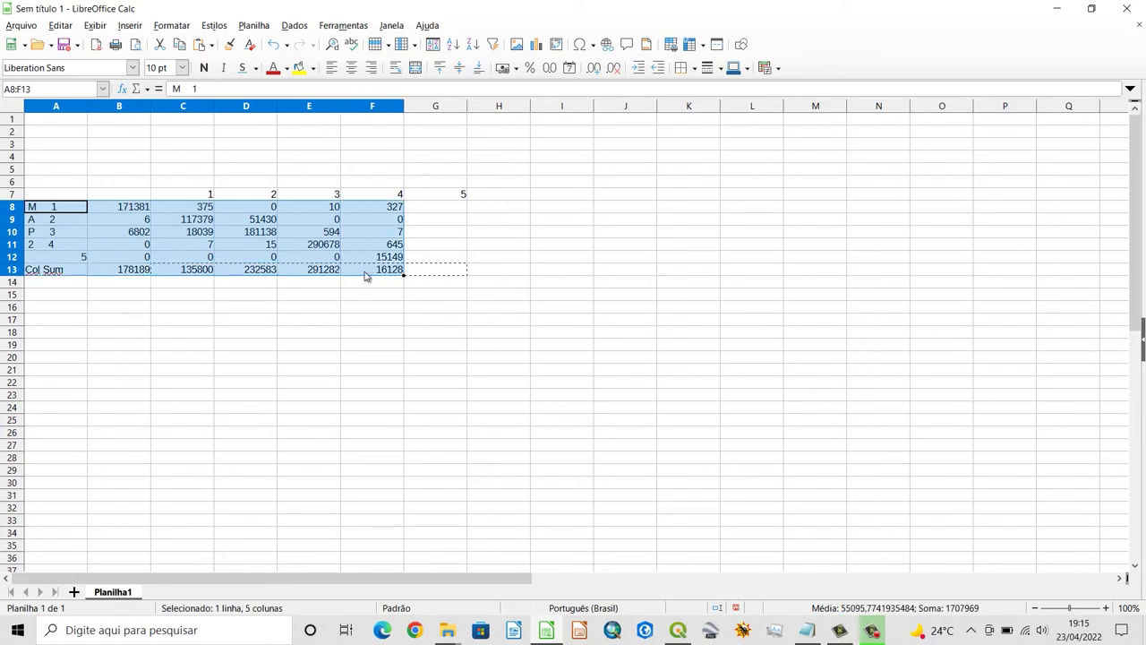
key("ctrl+x")
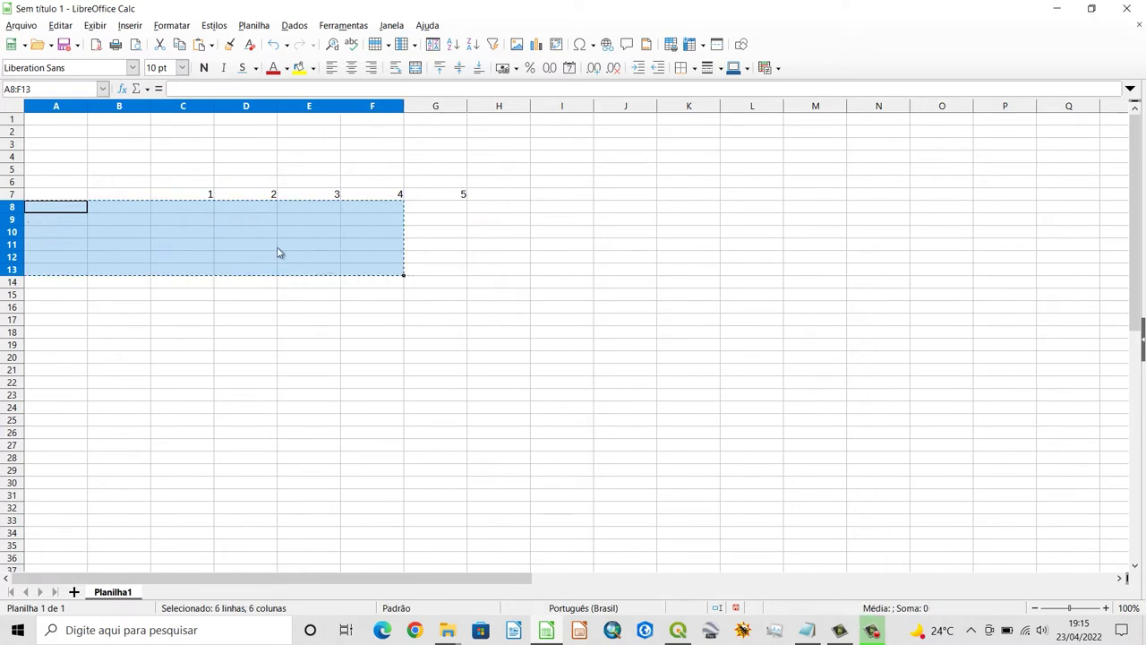
left_click(117, 209)
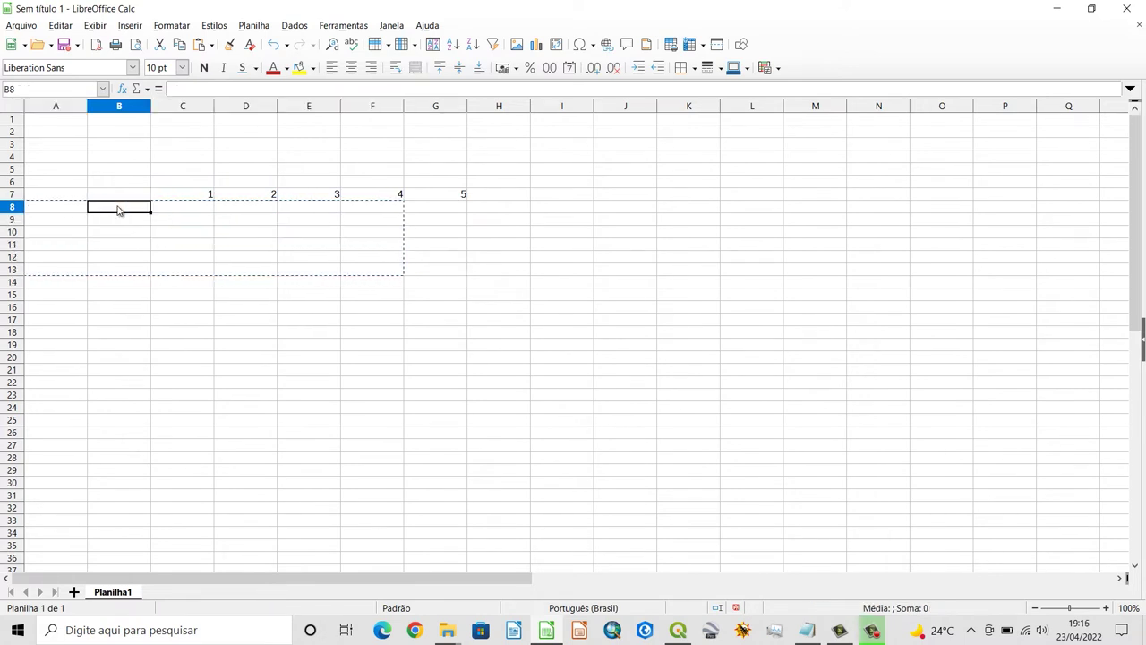
key("ctrl+v")
left_click(502, 232)
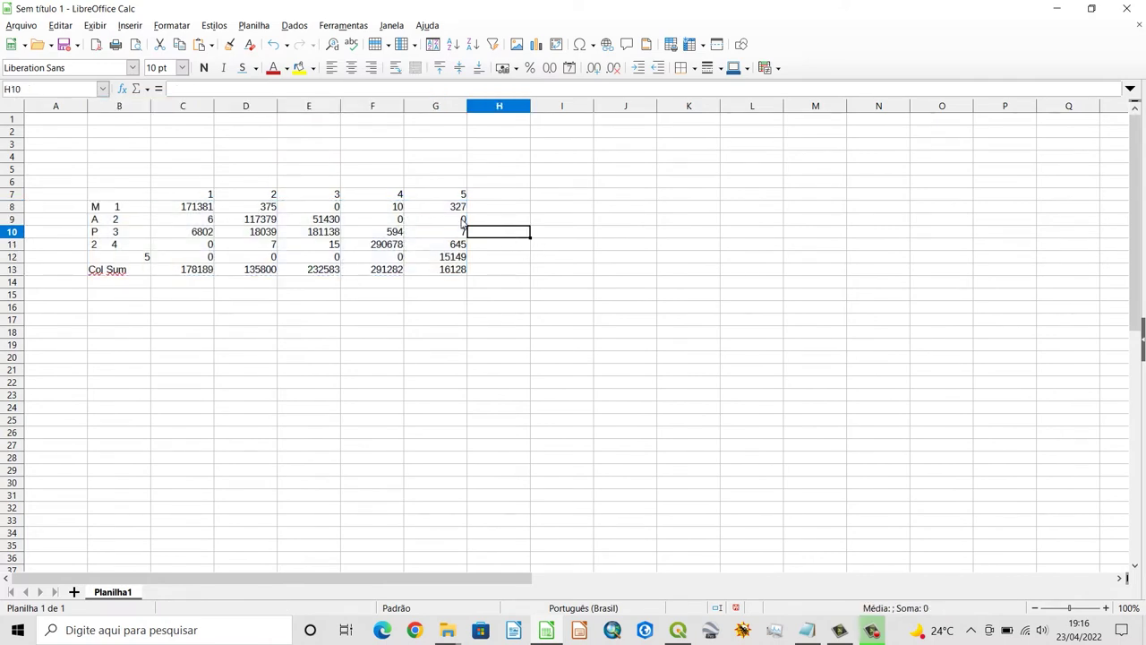
left_click(505, 196)
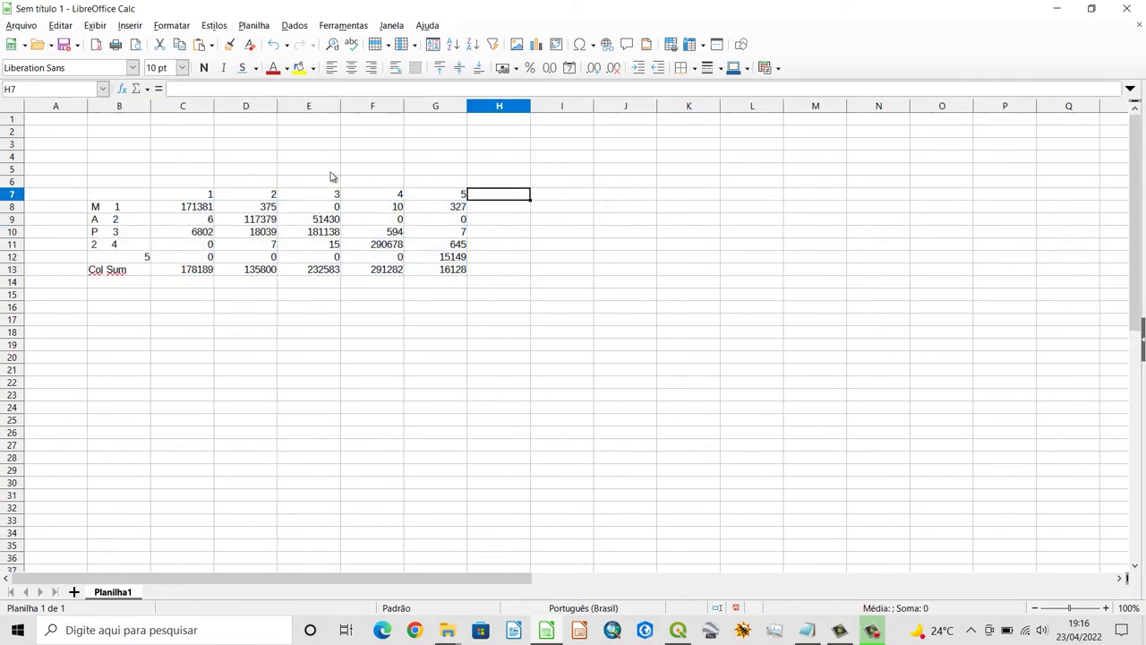
Clear the Col Sum row in B13:G13 and select the remaining matrix range B7:G12
left_click_drag(117, 194, 462, 271)
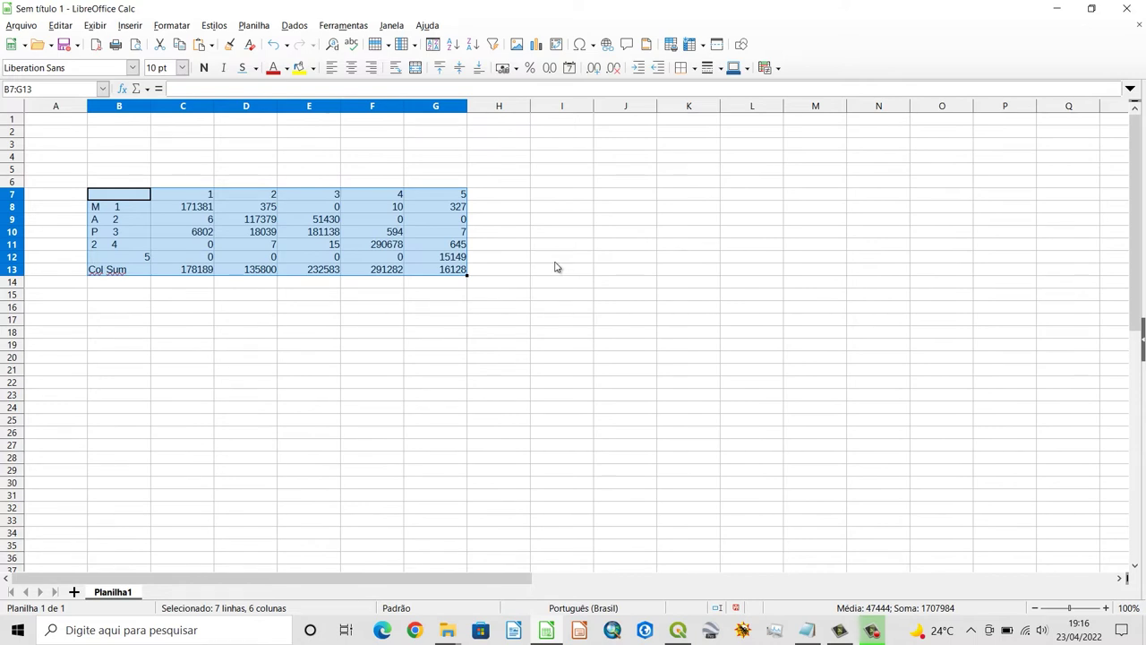
left_click(128, 277)
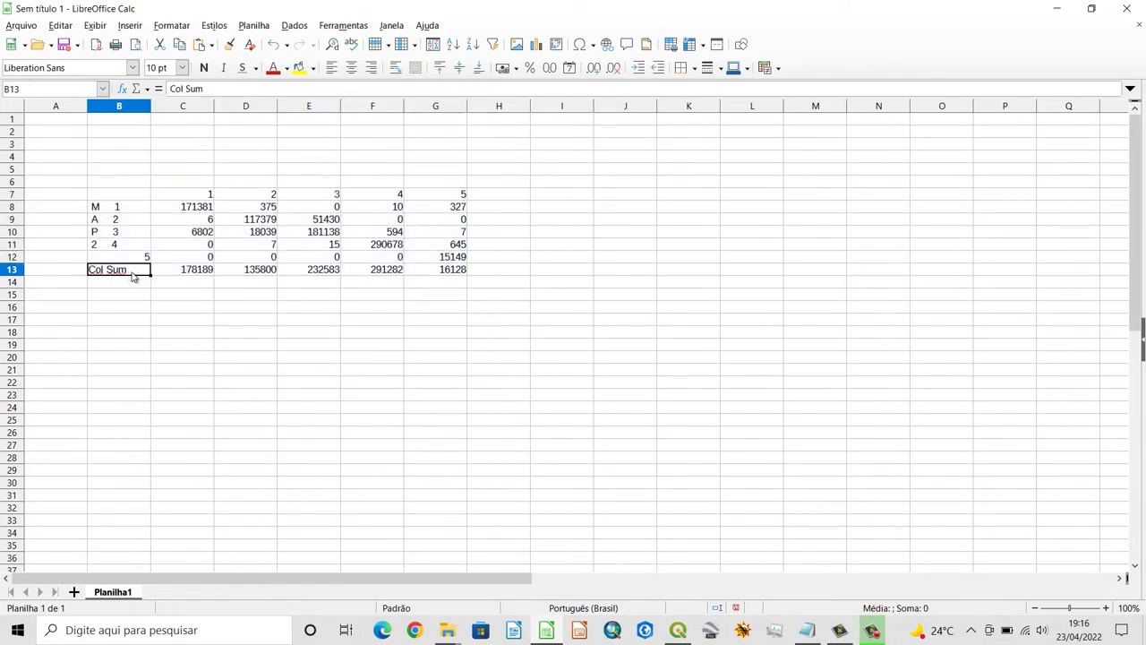
left_click_drag(136, 276, 439, 275)
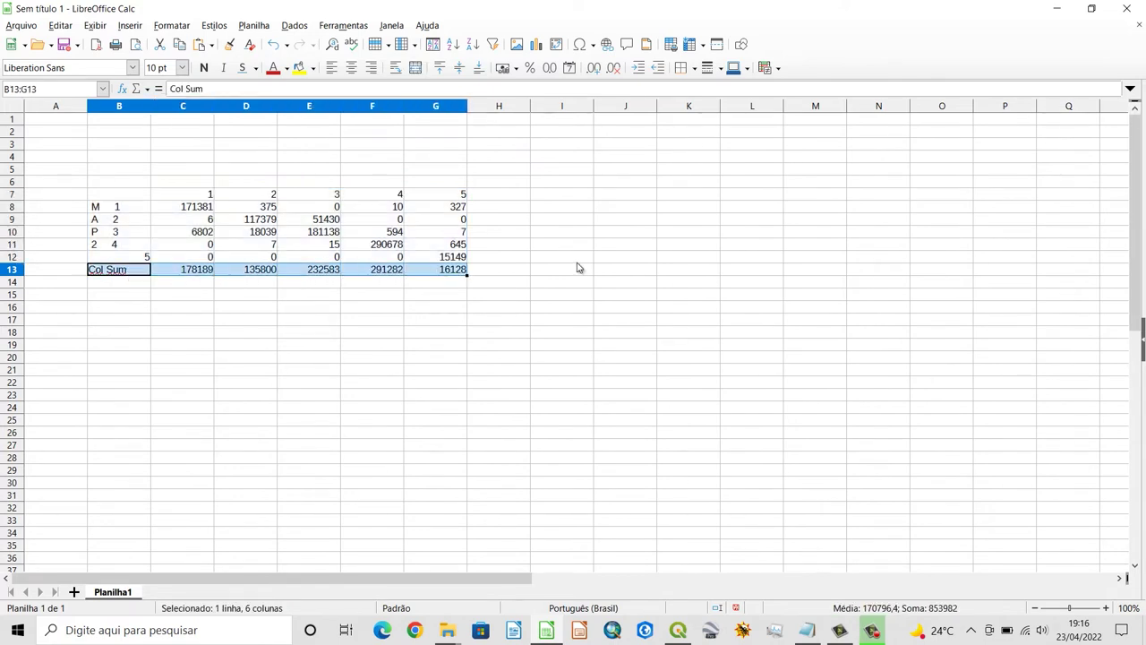
key("Delete")
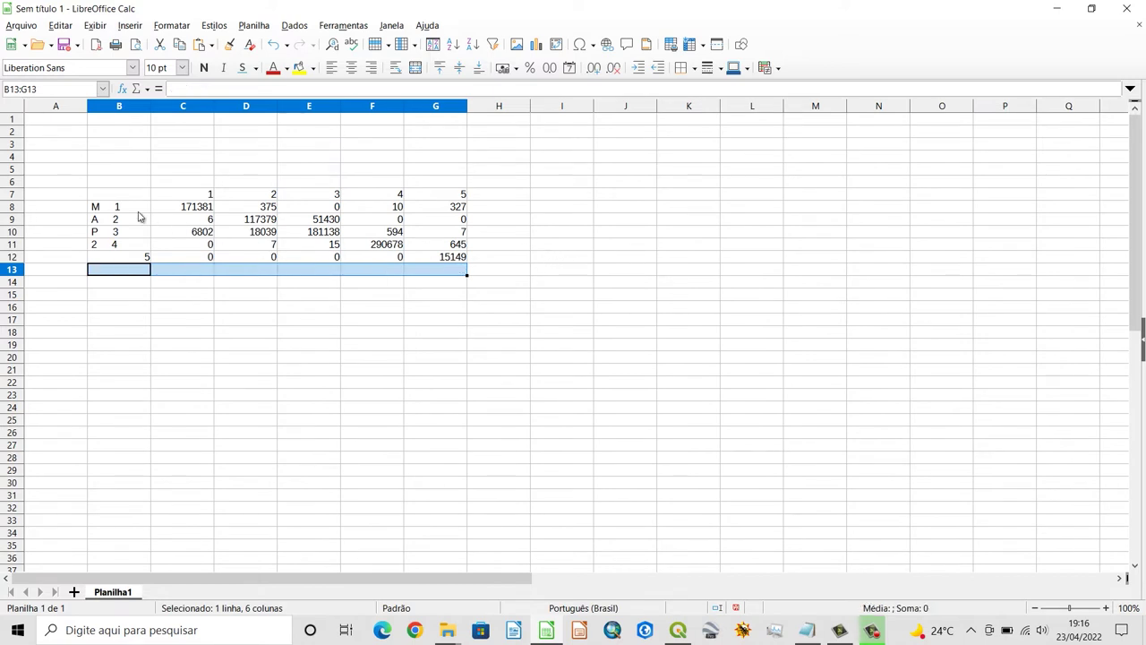
left_click_drag(125, 194, 463, 259)
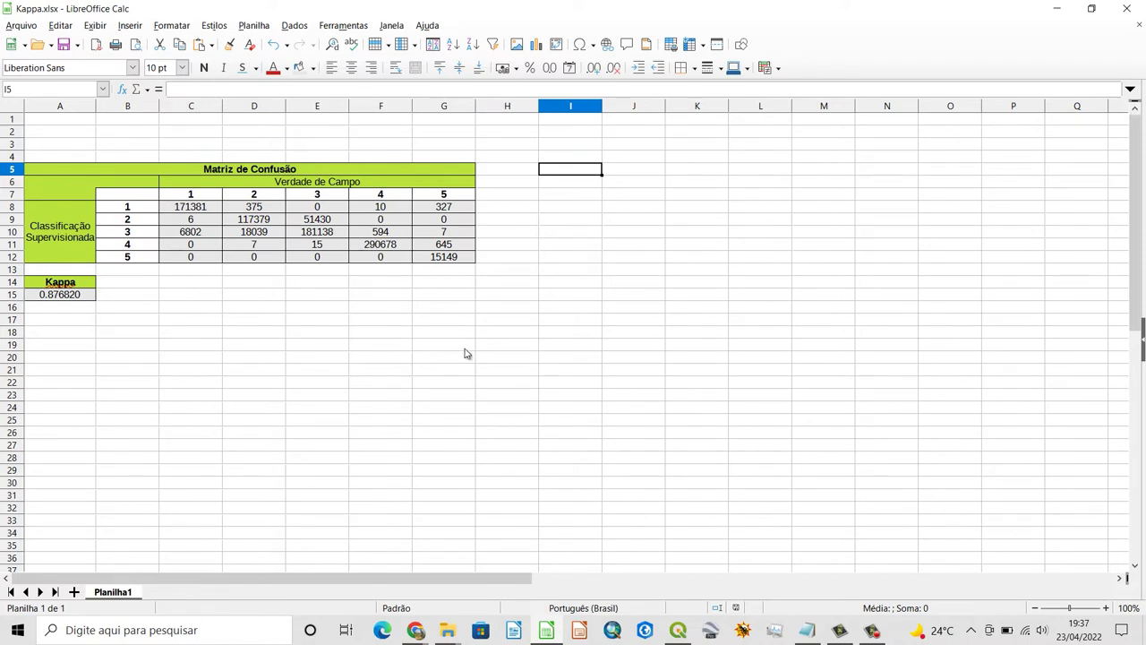
Review the Kappa heading and value in A14:A15 below the confusion matrix
left_click(79, 285)
left_click(83, 295)
left_click(87, 282)
left_click(580, 170)
Save the formatted spreadsheet in the Relatorio folder as Kappa.html, using the Documento HTML (Calc) format
left_click(78, 45)
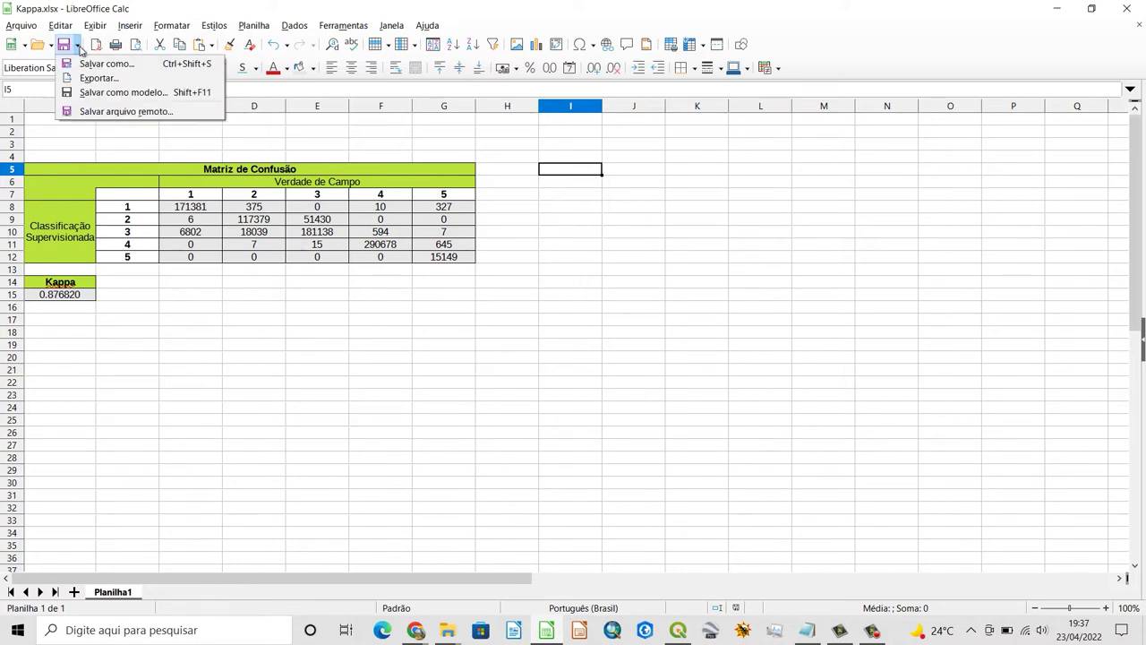
left_click(101, 69)
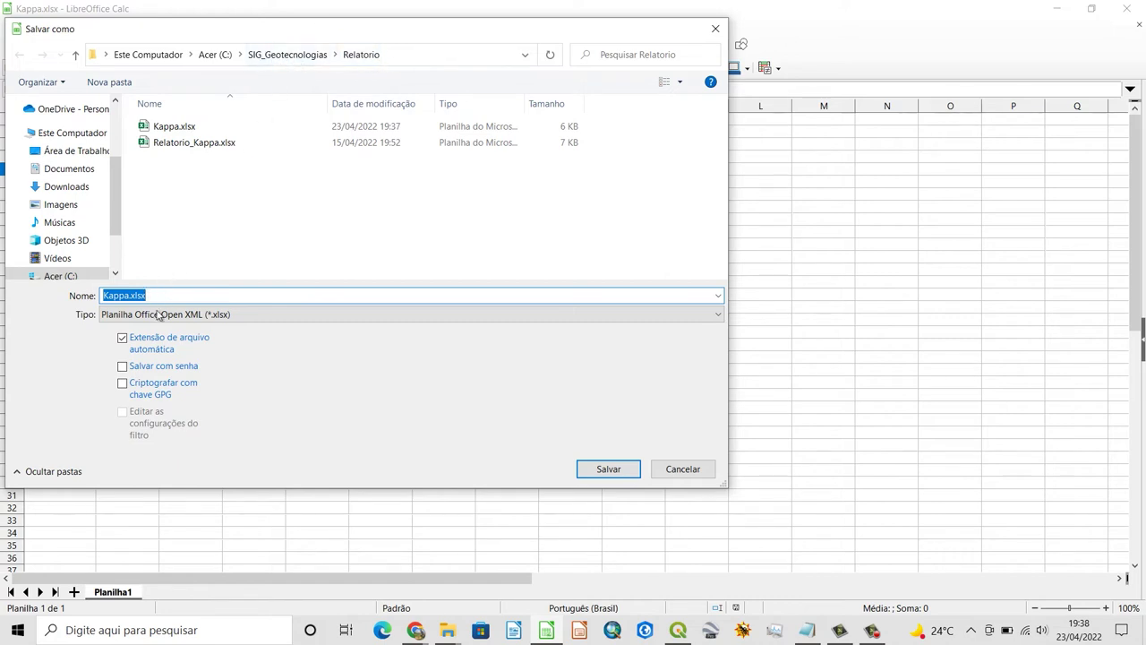
left_click(220, 315)
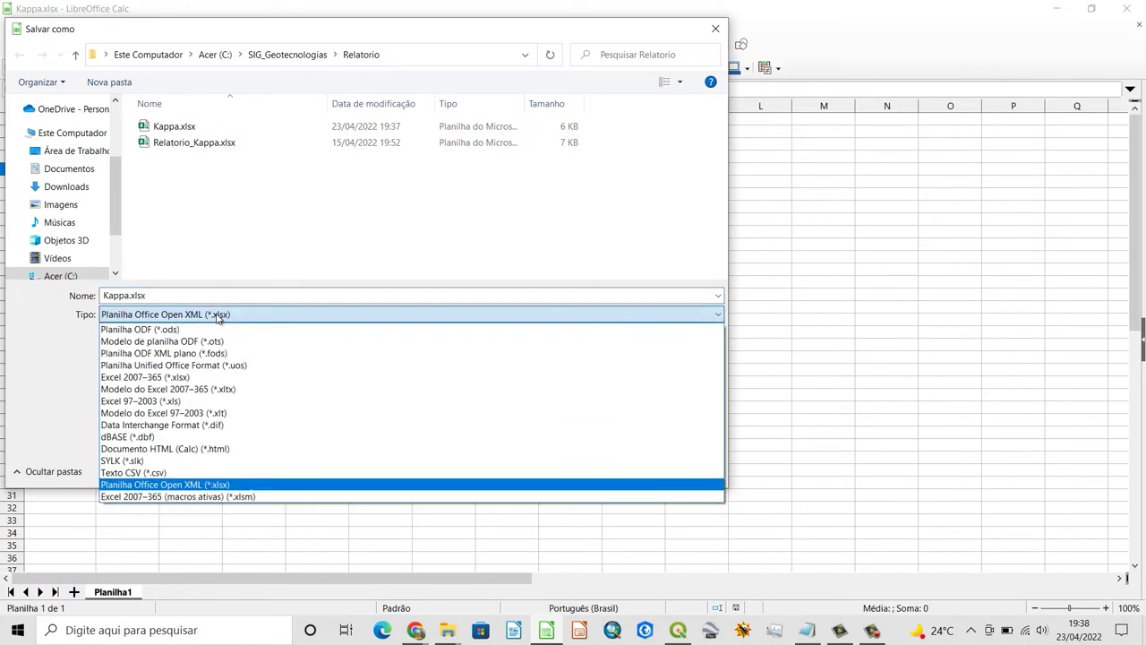
left_click(211, 458)
left_click(609, 470)
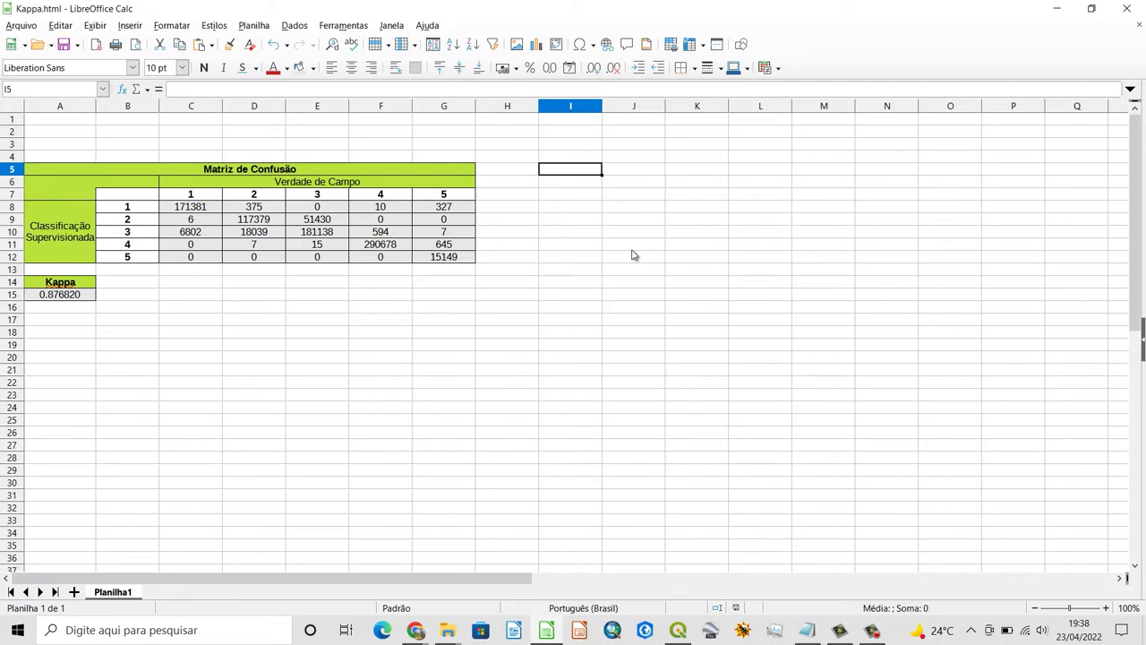
Switch to QGIS, clear the processing toolbox search, and leave only the Class_Super layer visible
left_click(678, 630)
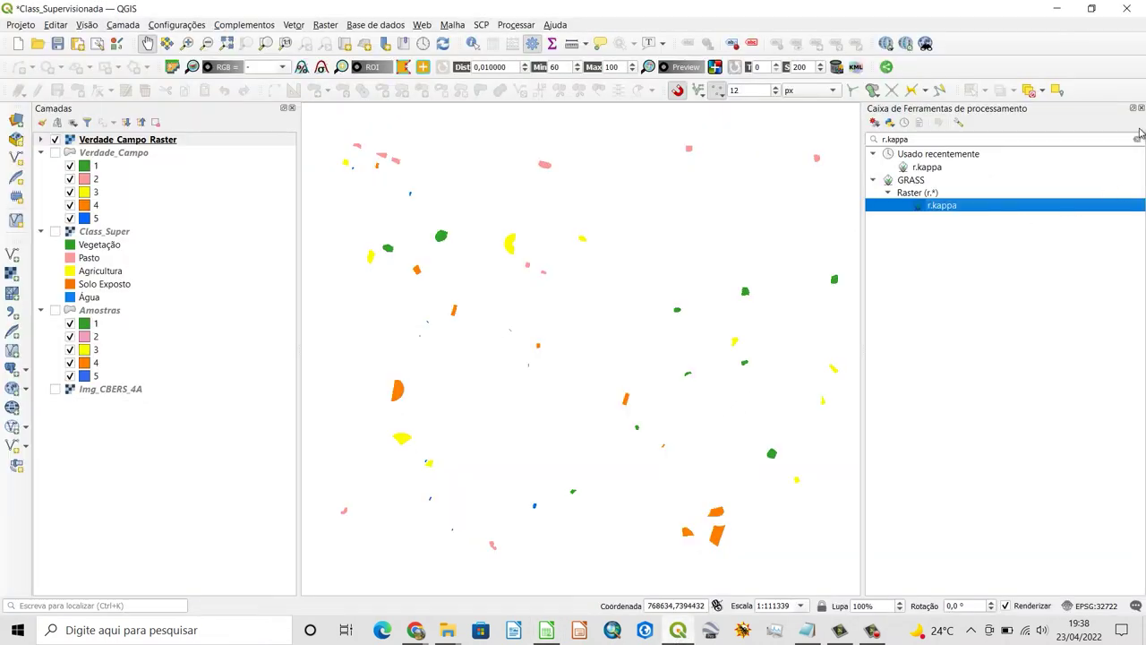
left_click(1137, 141)
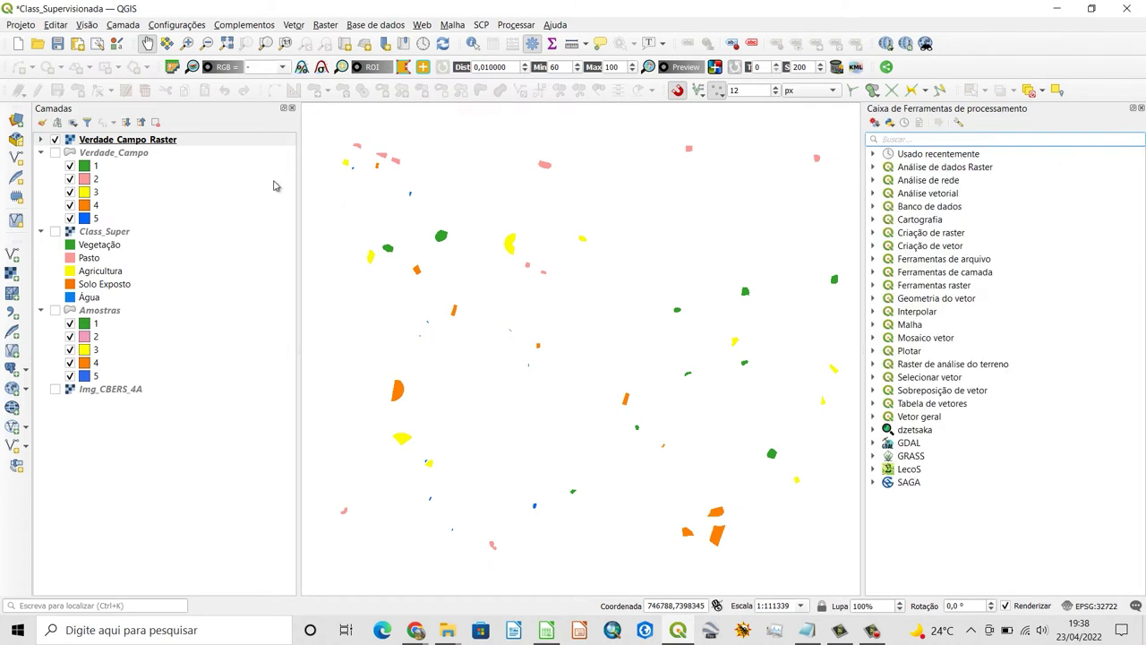
left_click(56, 153)
left_click(55, 232)
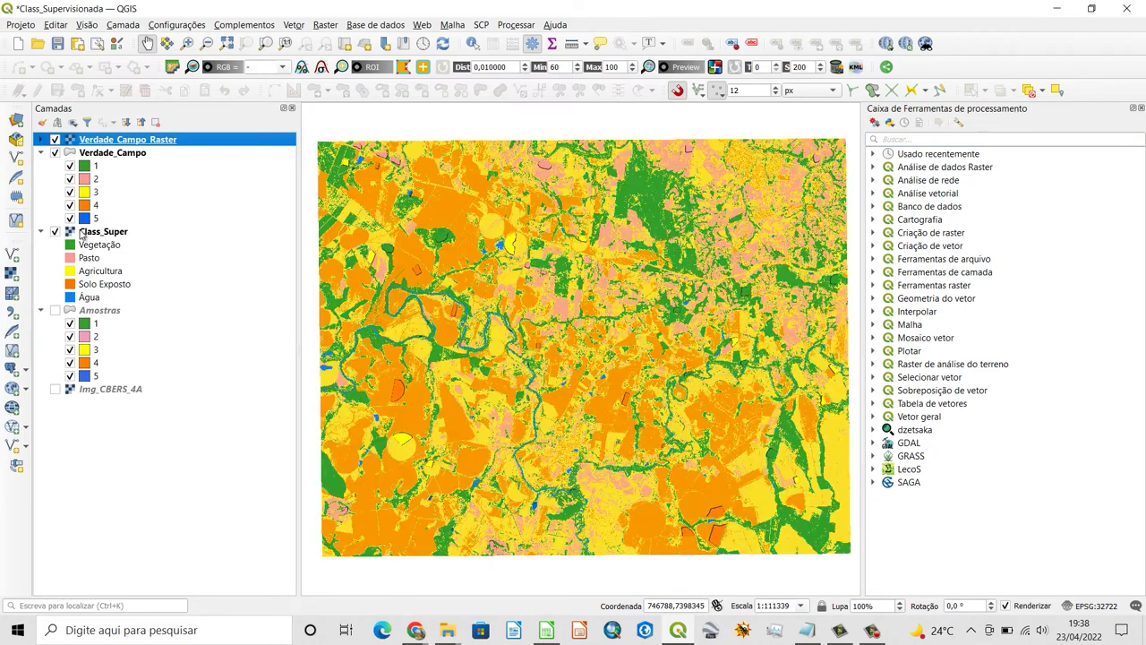
left_click(55, 153)
left_click(55, 140)
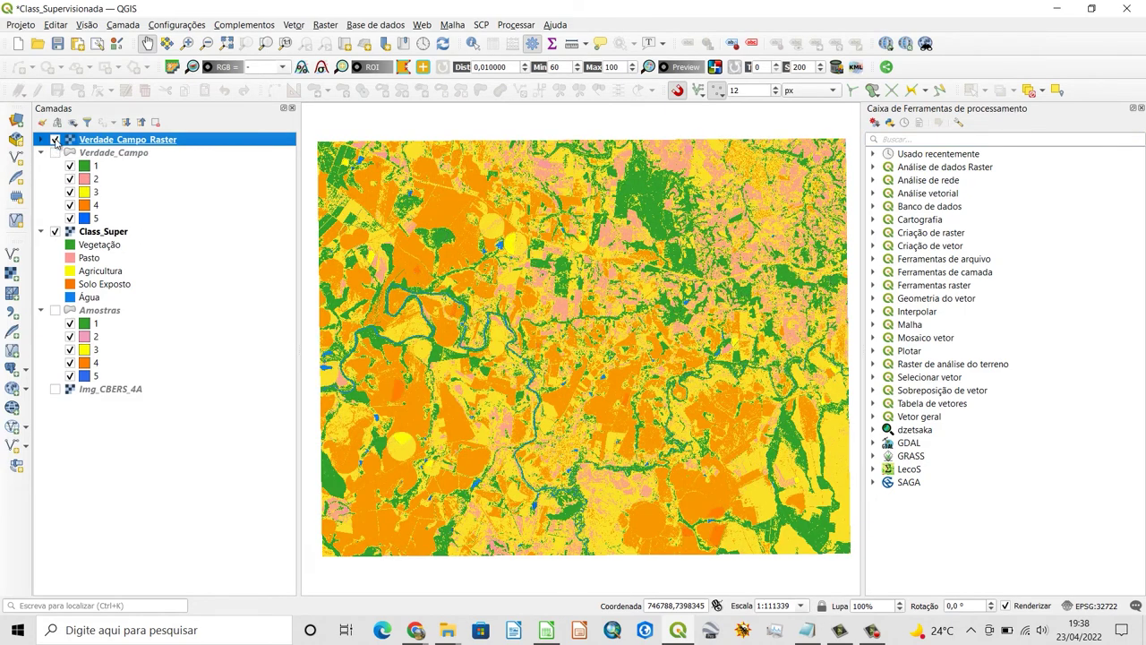
left_click(116, 234)
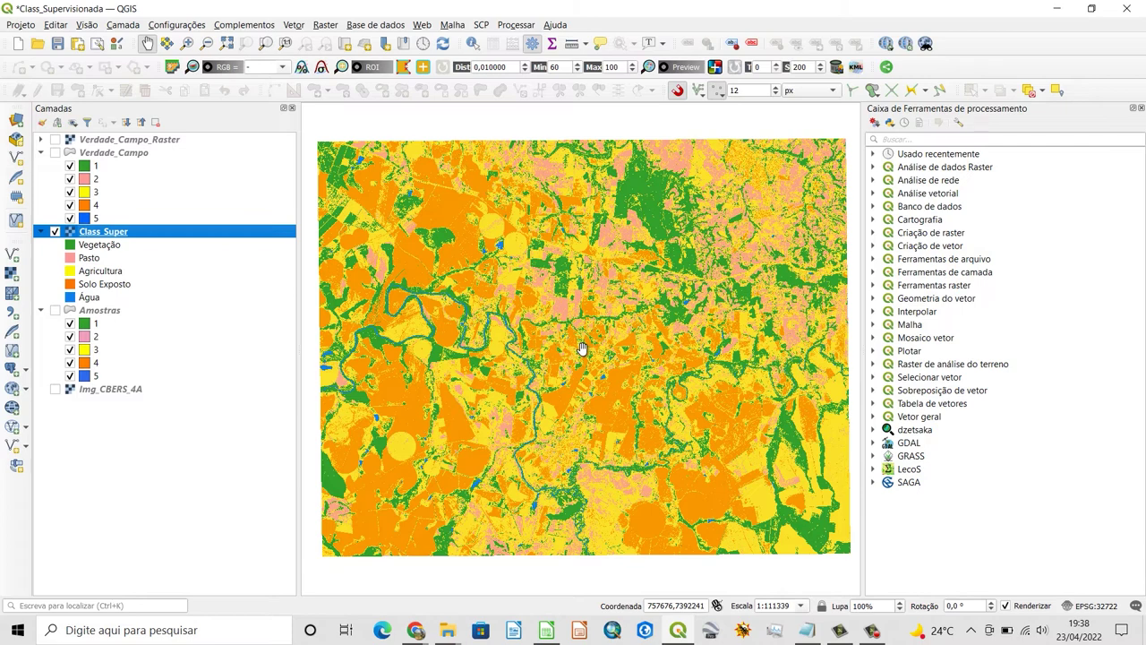
Save the project and create a new print layout titled Mapa_Class_Super
left_click(57, 43)
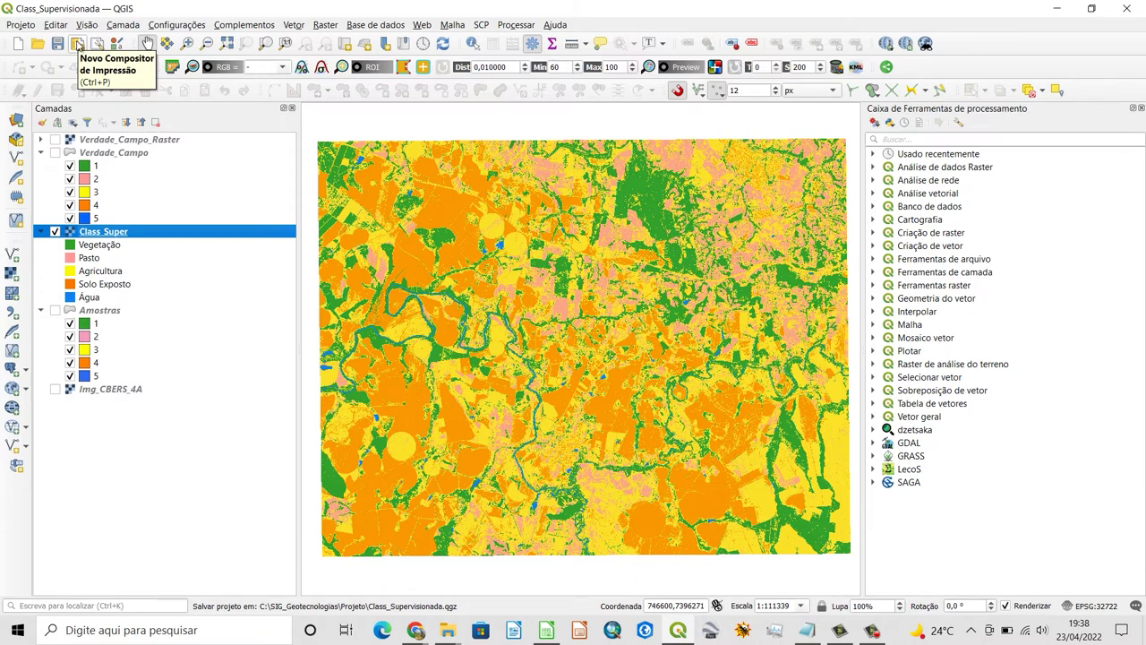
left_click(77, 44)
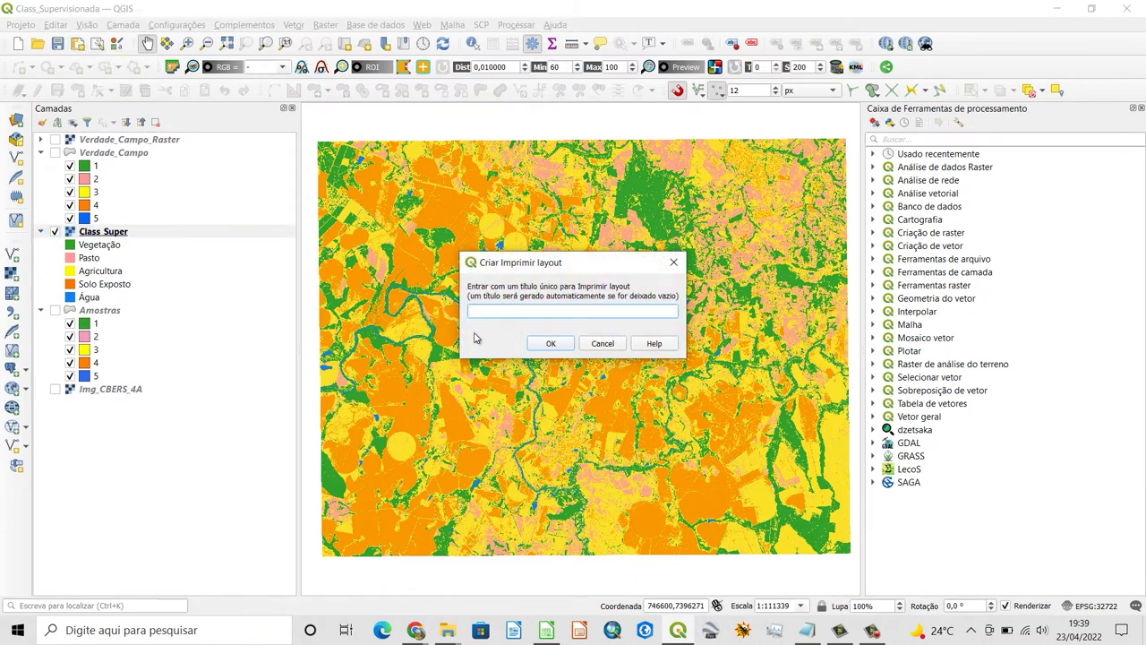
type("apa_Uso_T")
left_click(552, 344)
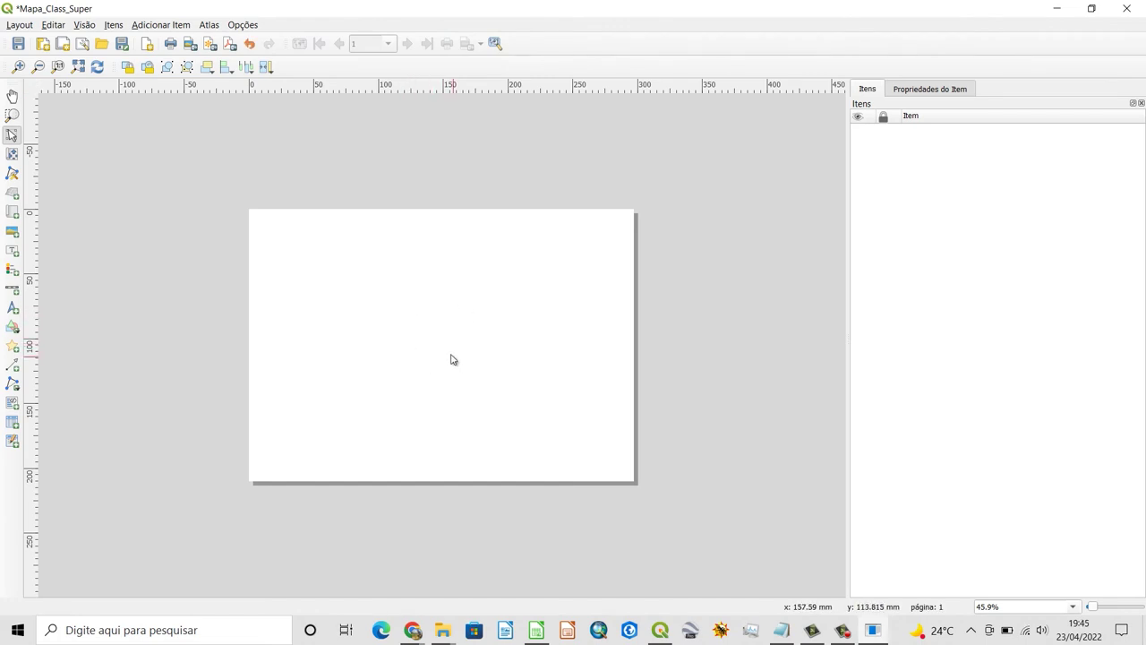
Add a map about 150 by 100 mm in the upper-left part of the layout page and open its item properties
left_click(11, 215)
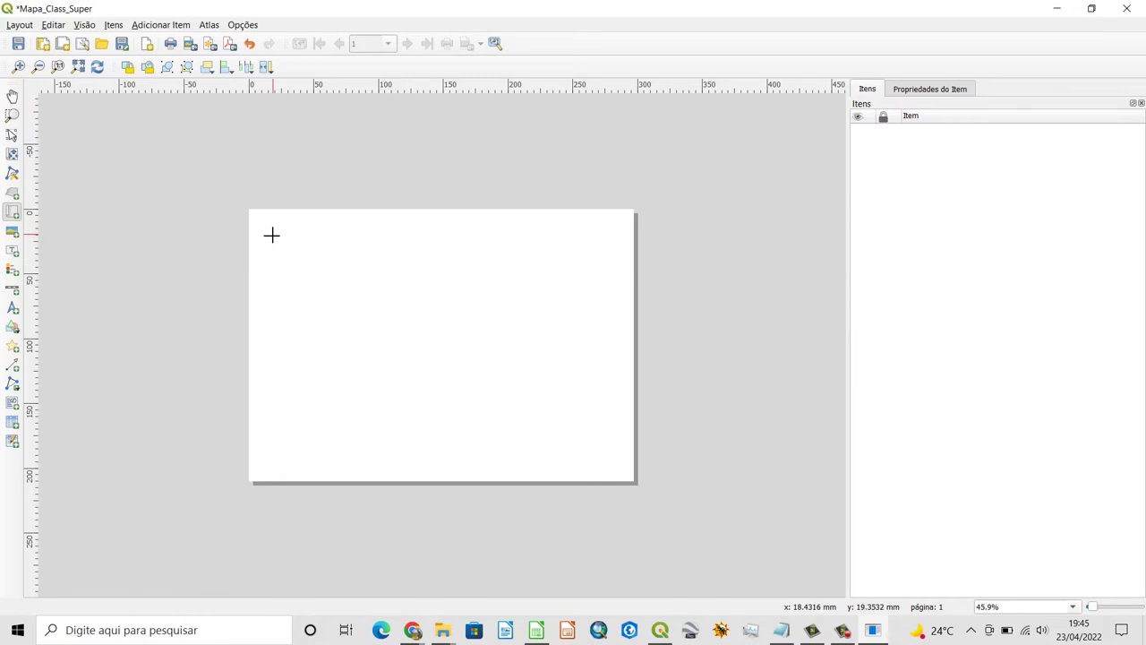
left_click_drag(271, 234, 470, 363)
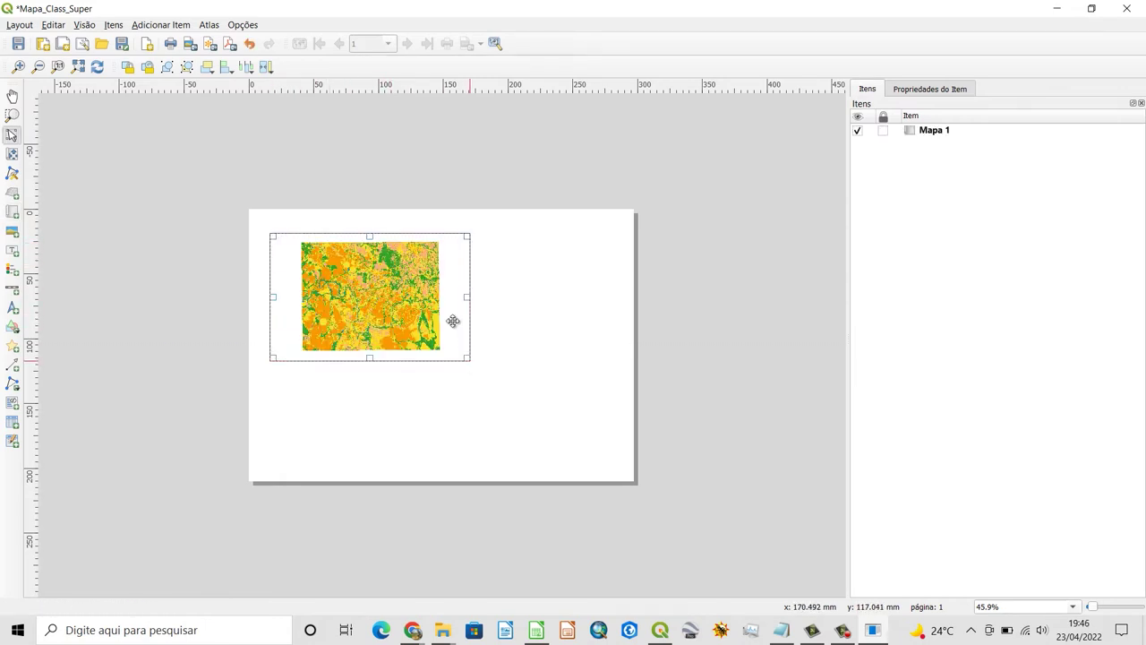
left_click_drag(383, 293, 391, 301)
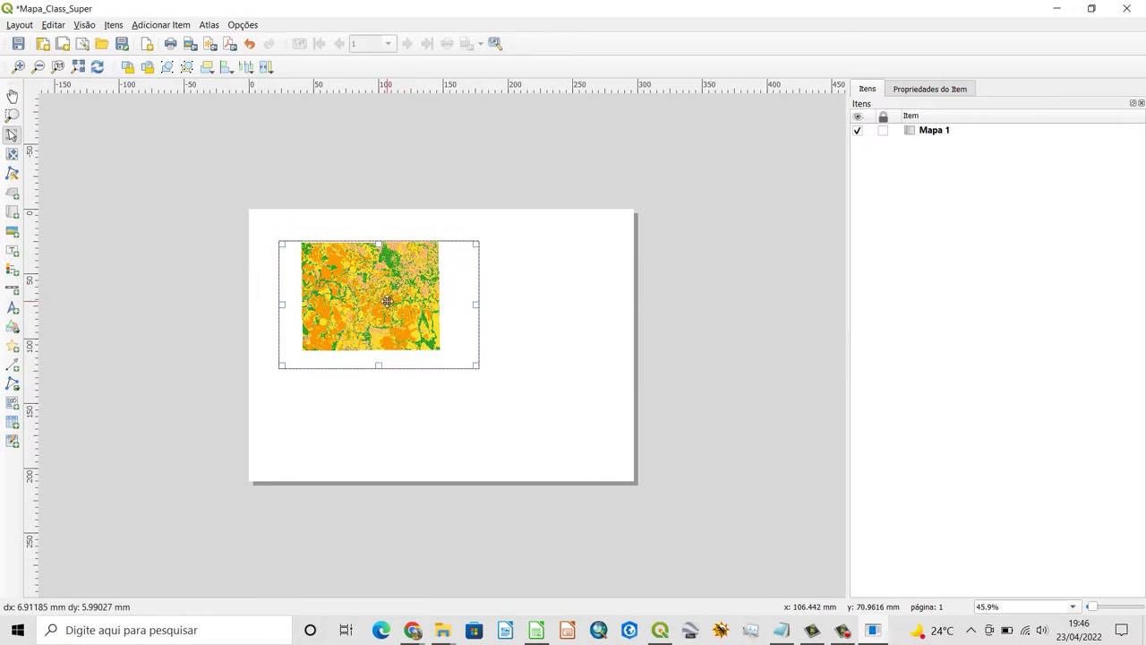
left_click(947, 135)
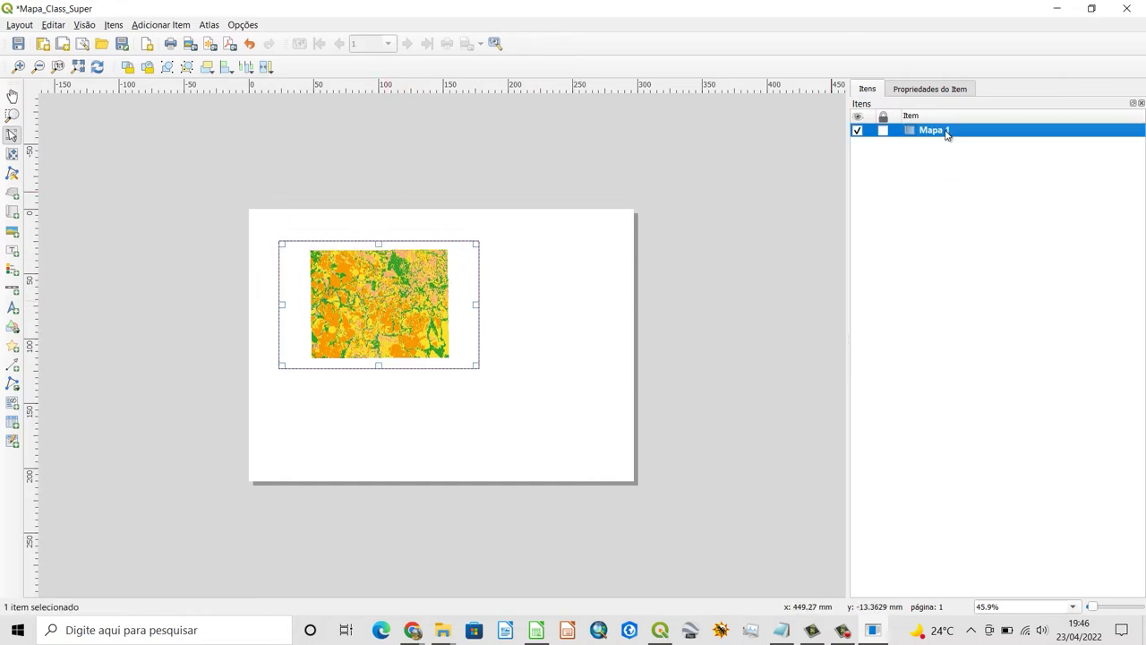
left_click(939, 90)
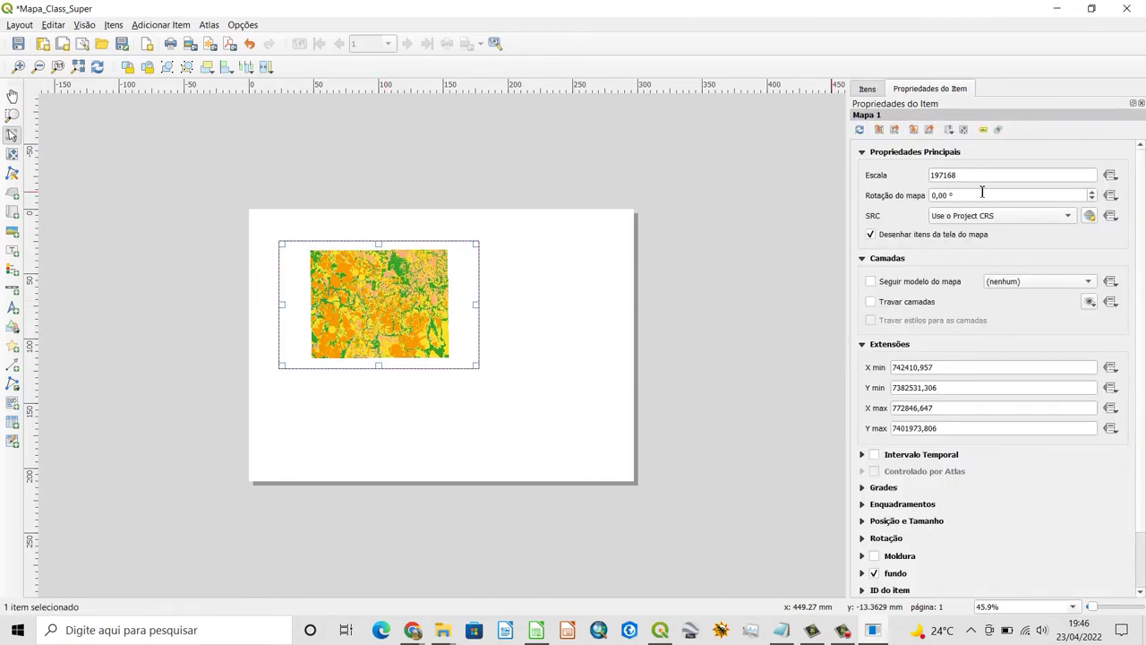